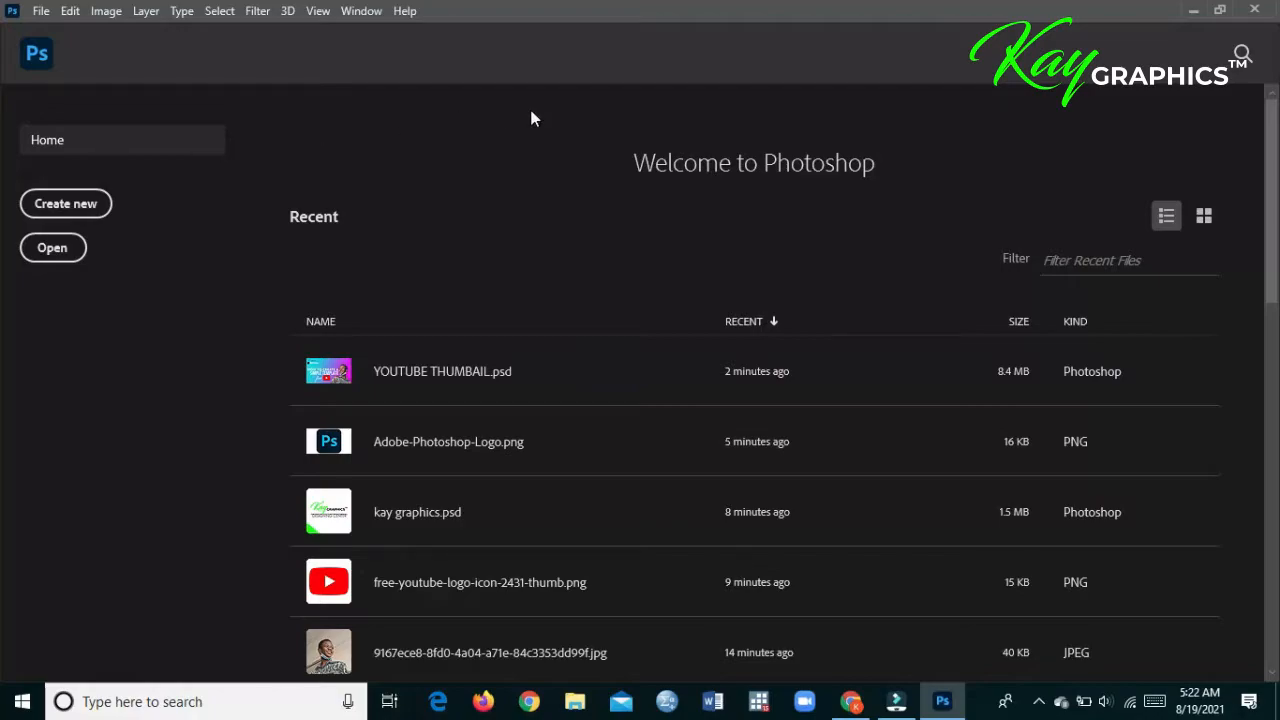
click(39, 62)
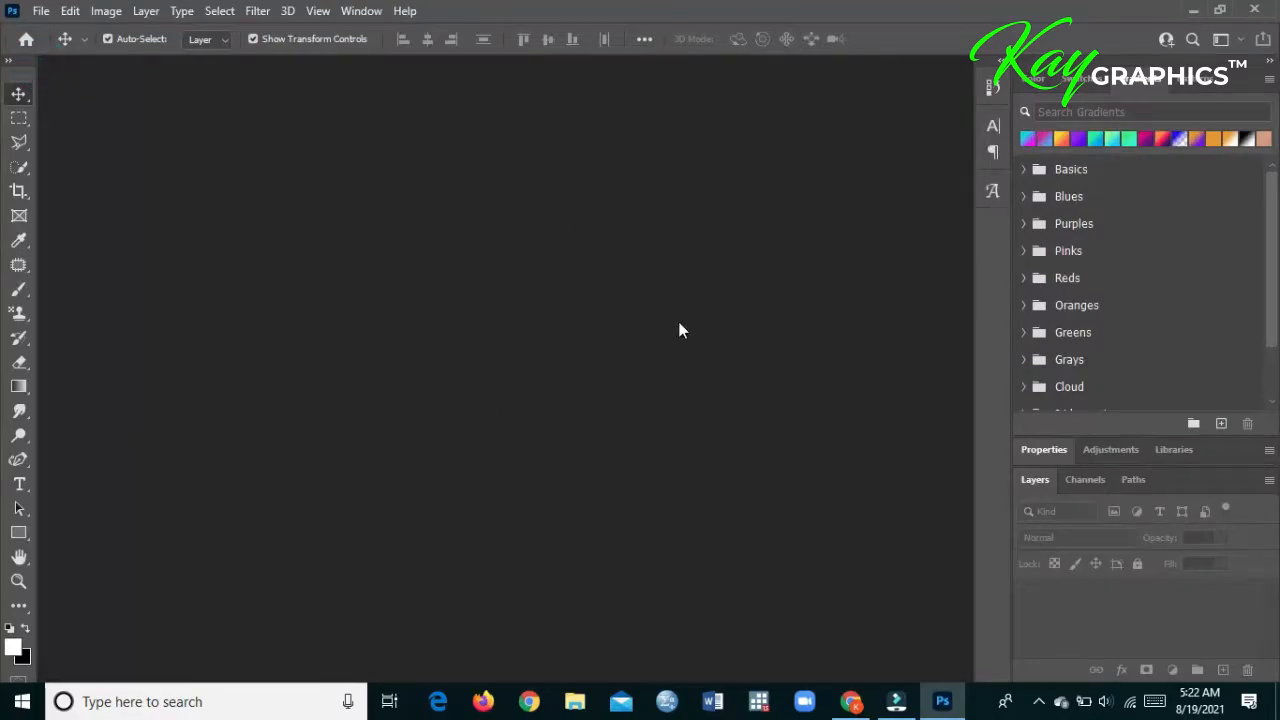
click(36, 42)
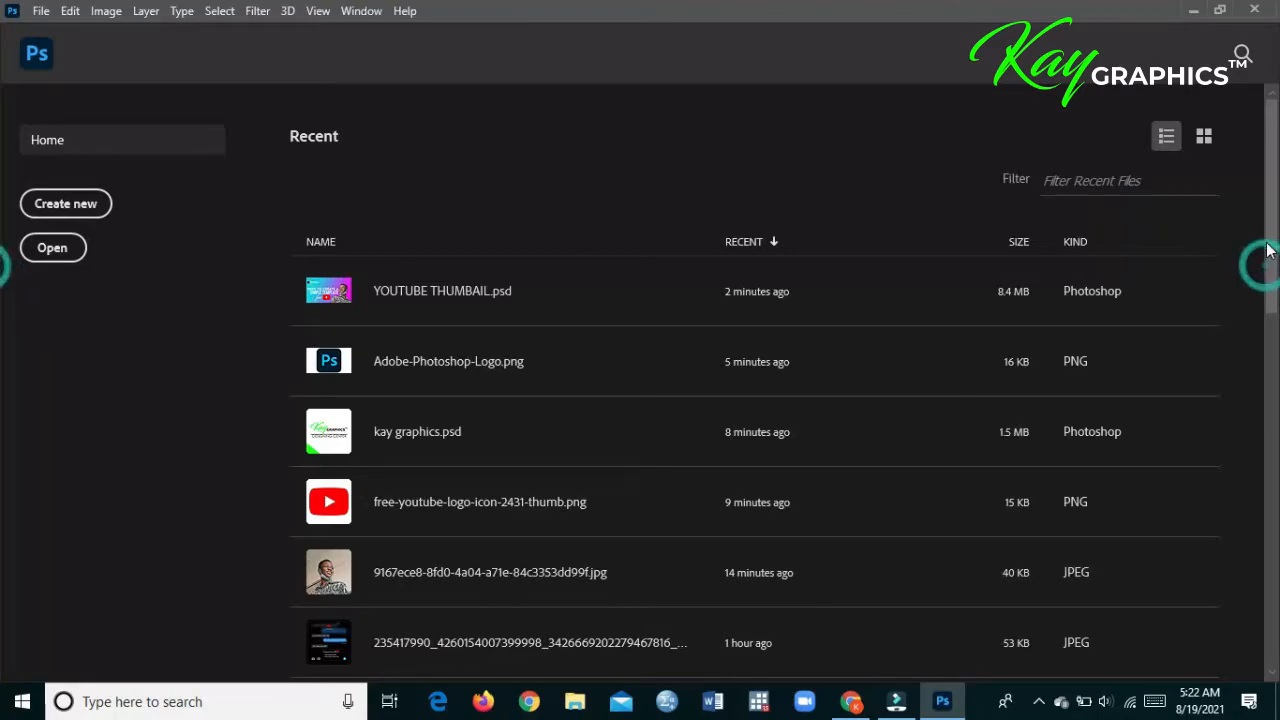
click(1200, 139)
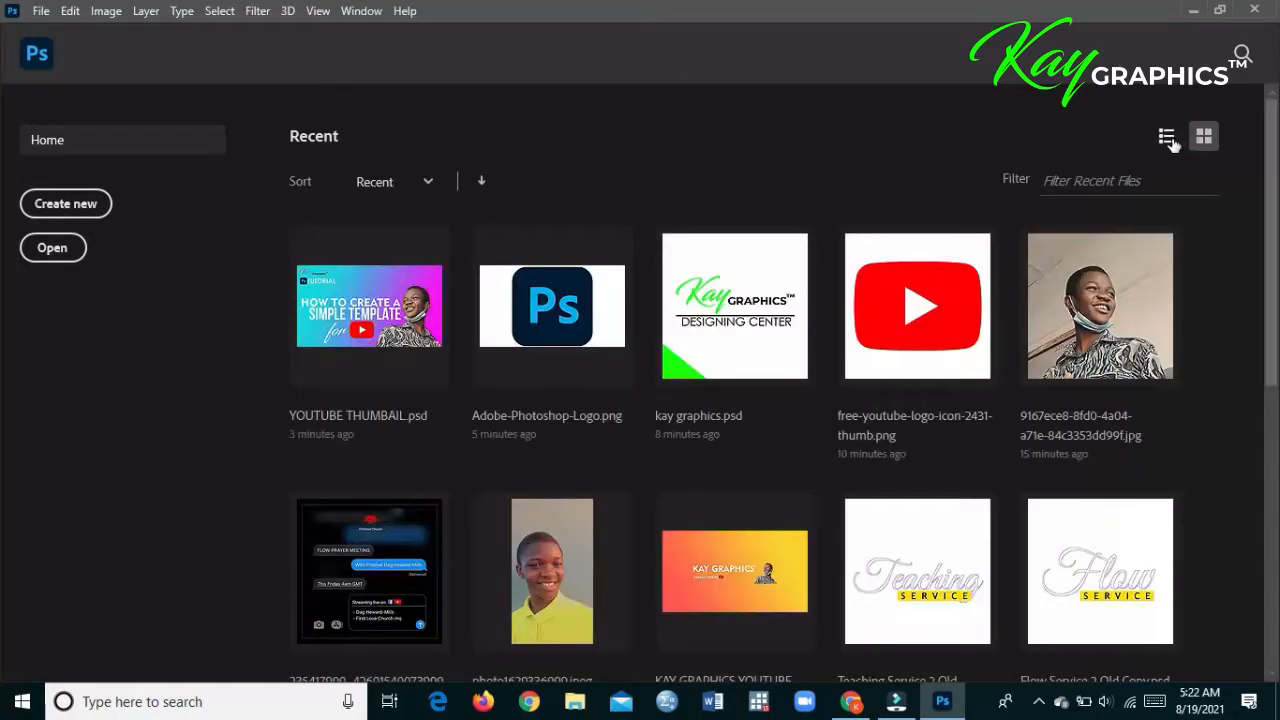
click(1168, 139)
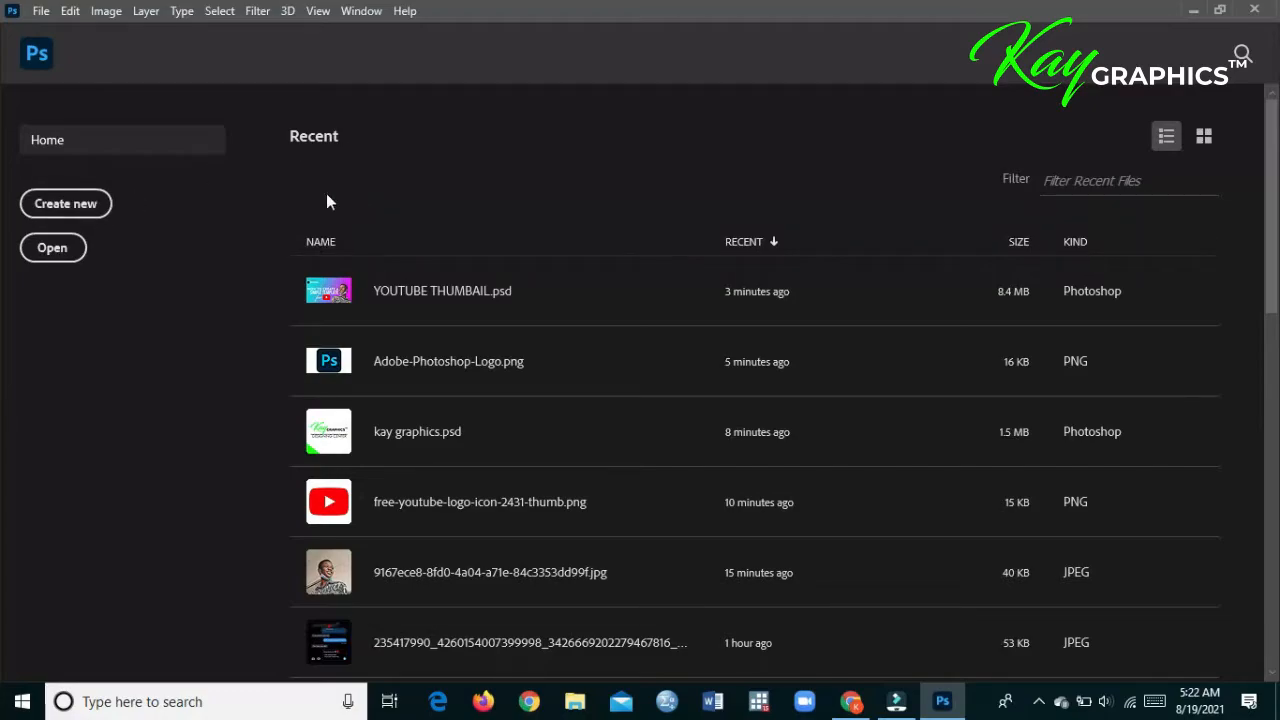
- Start a new document and look through the preset categories, including Film & Video, Mobile, Saved, Photo and Print
click(84, 209)
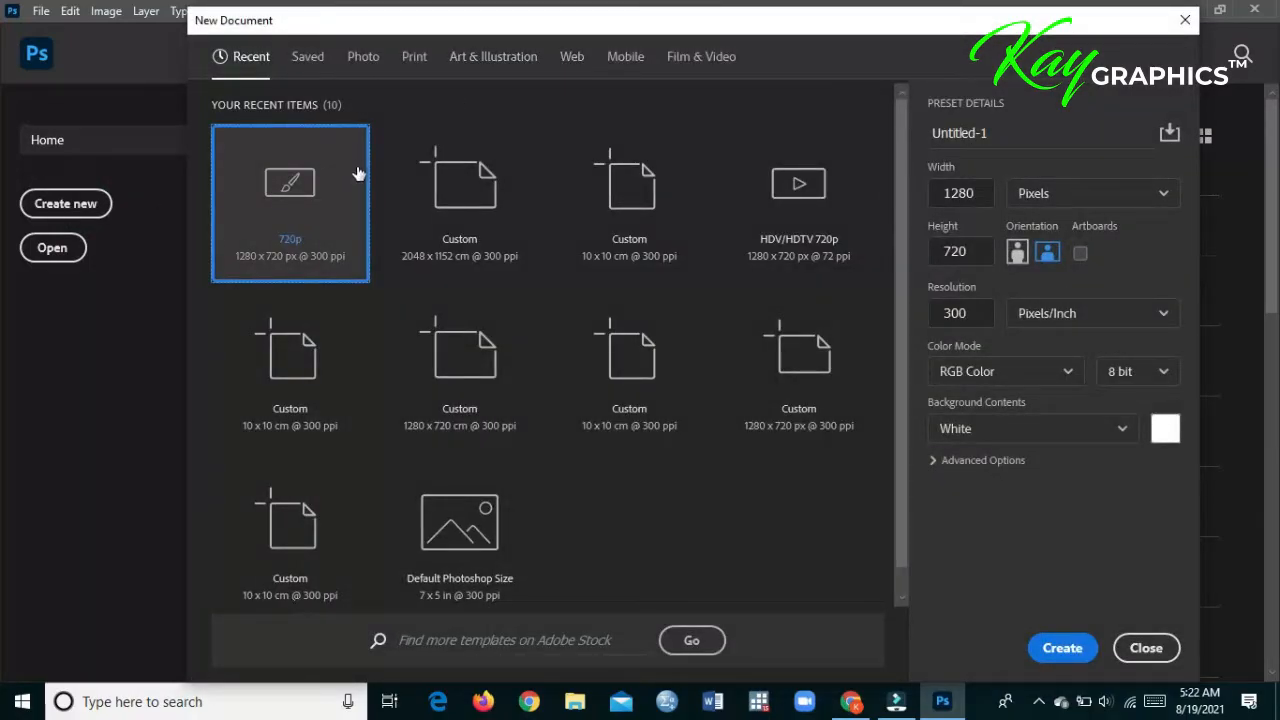
click(985, 195)
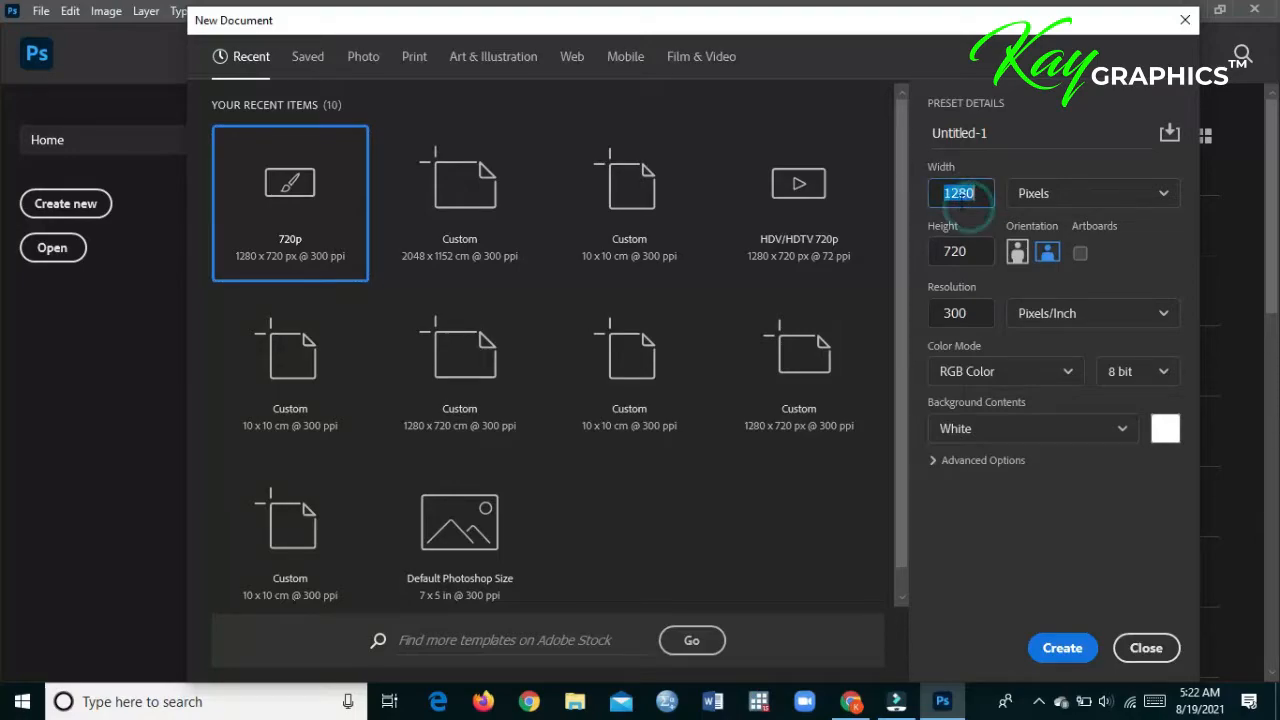
click(544, 63)
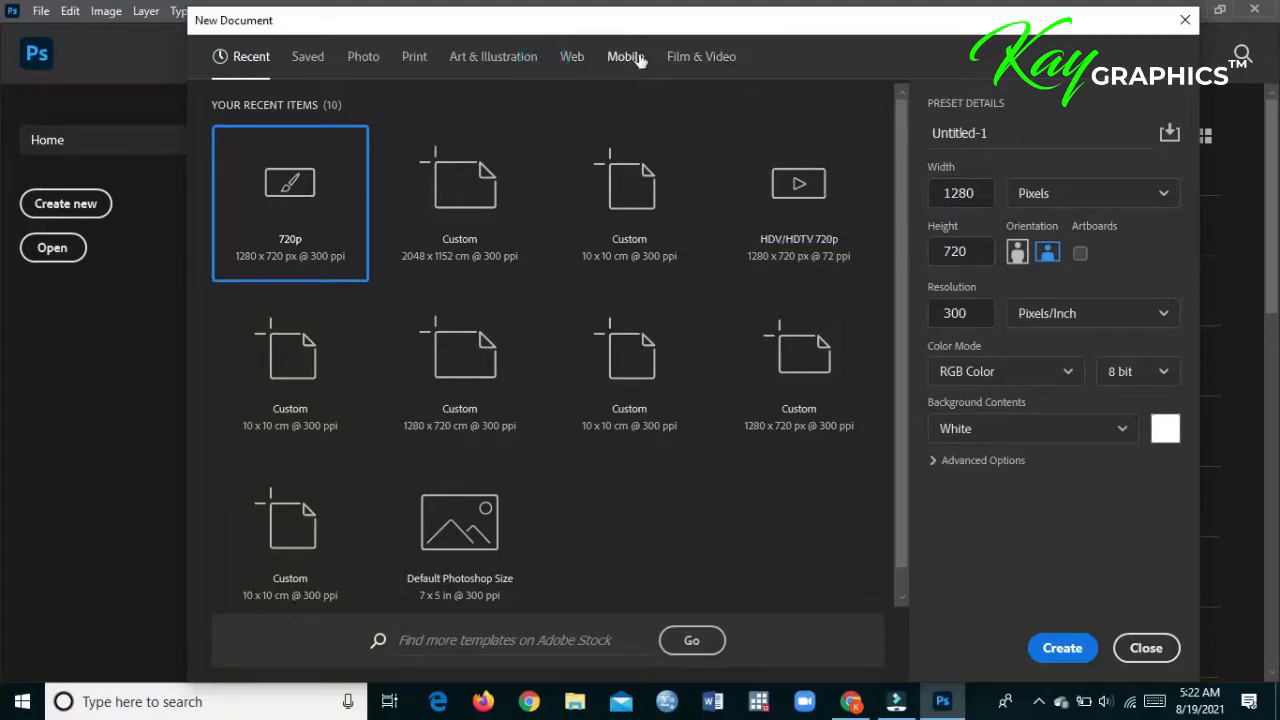
click(697, 60)
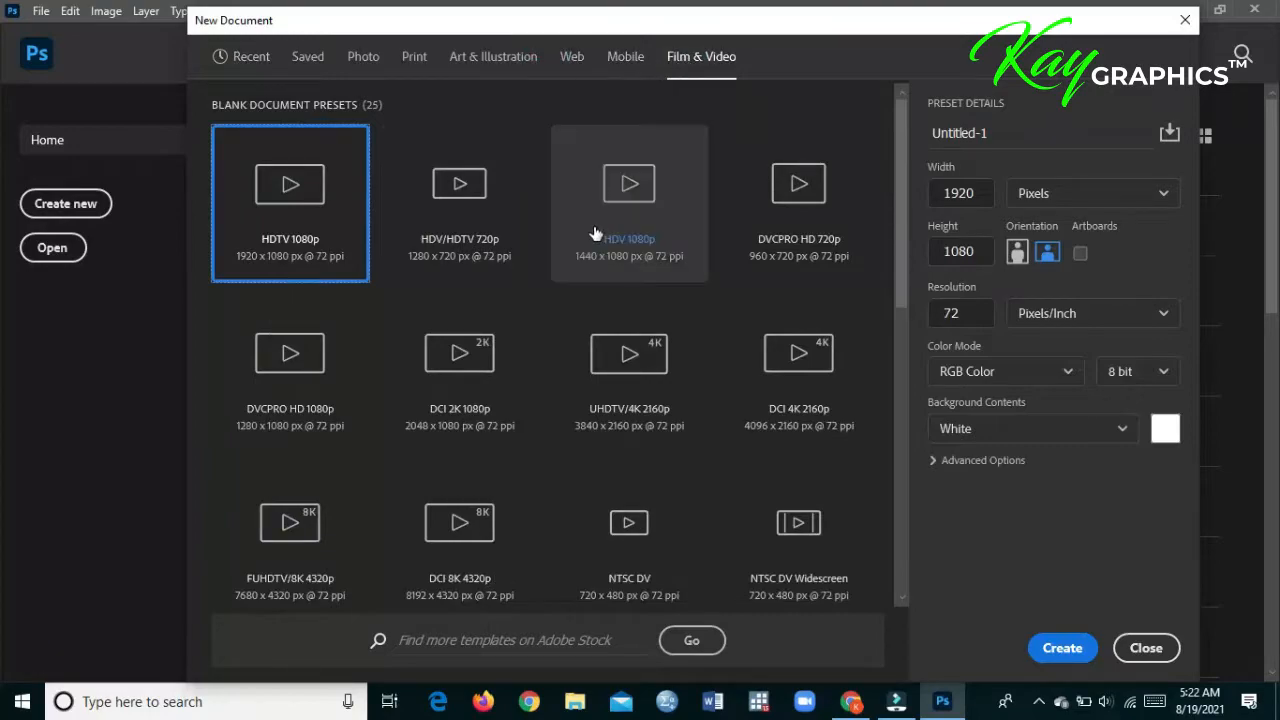
click(626, 57)
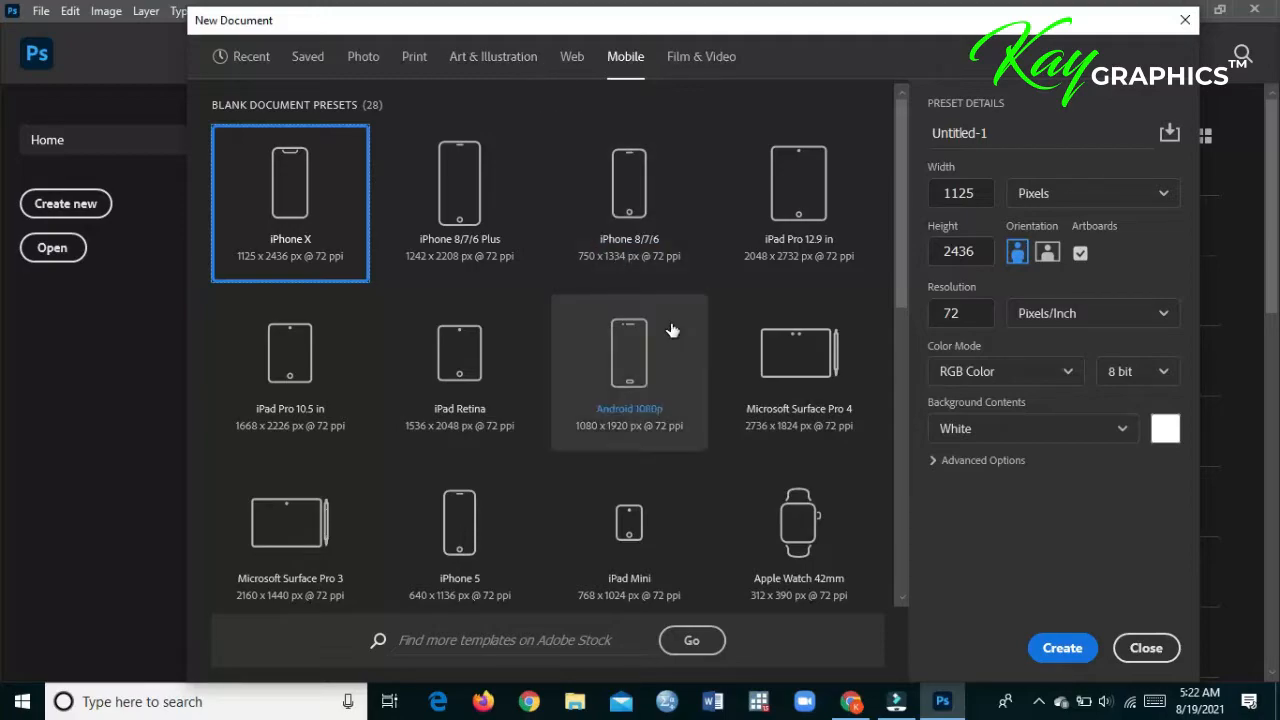
scroll(670, 329, down, 1)
scroll(670, 329, down, 6)
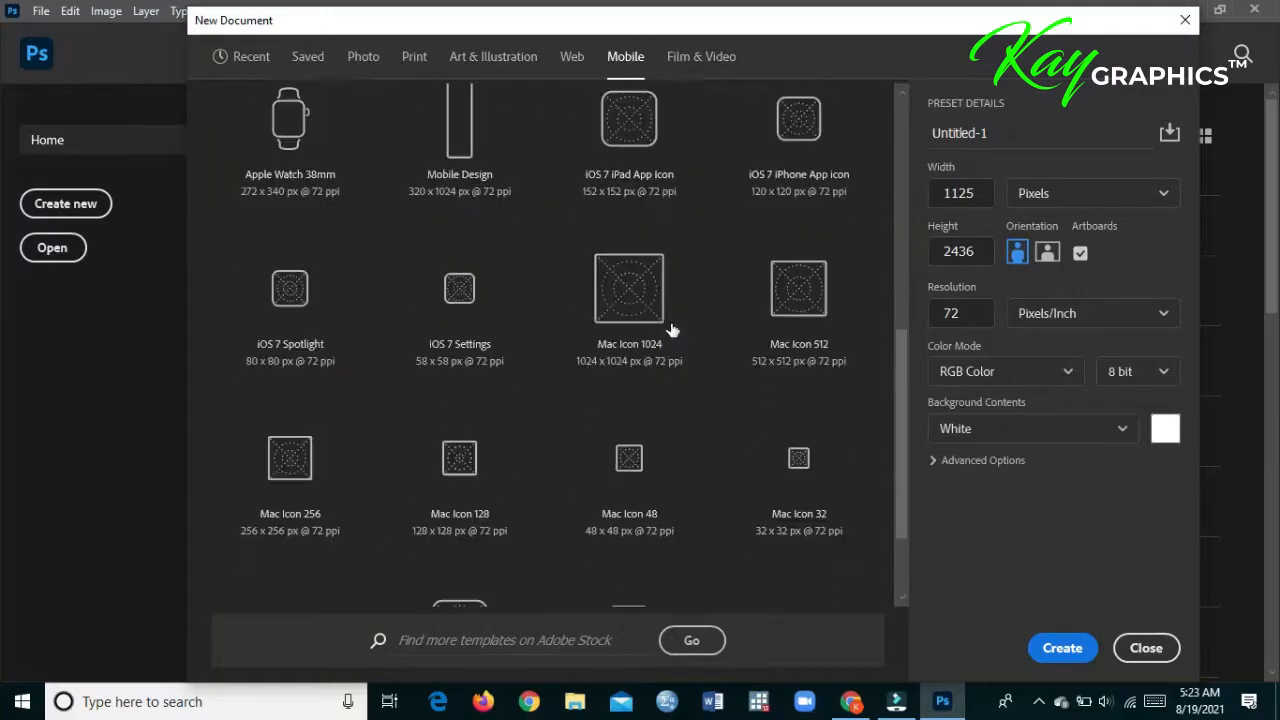
click(309, 67)
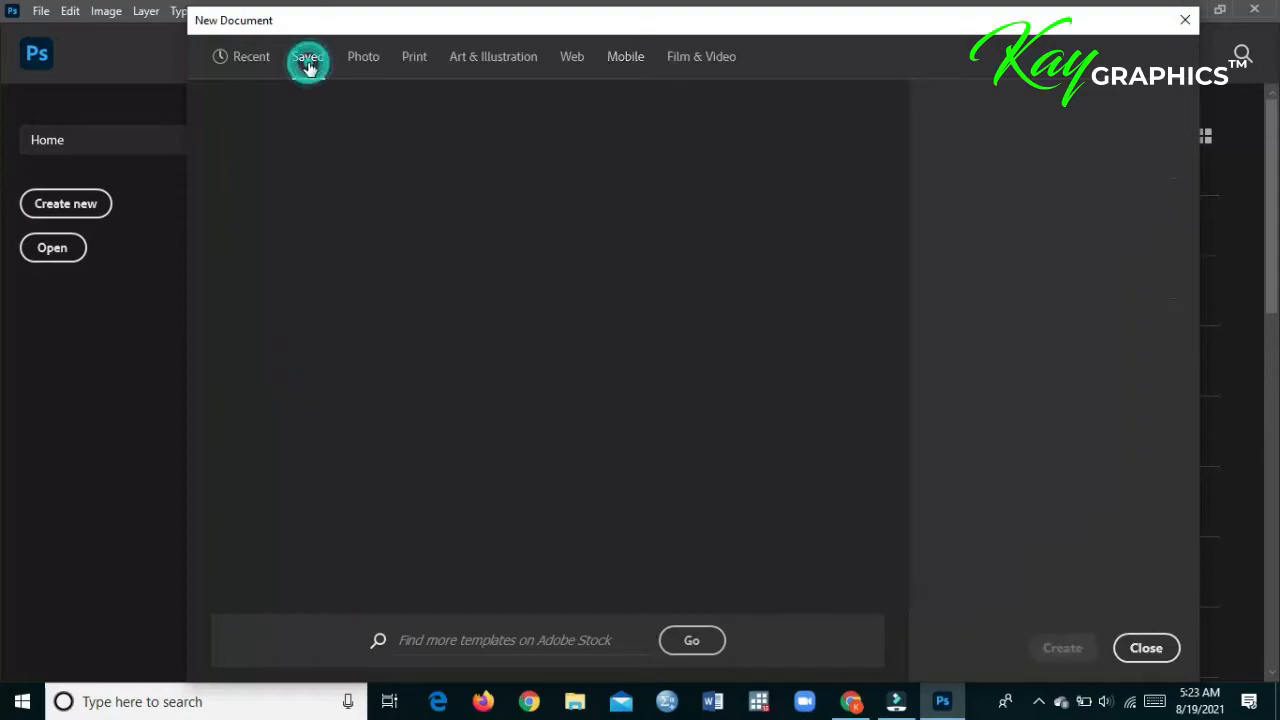
click(358, 60)
click(414, 57)
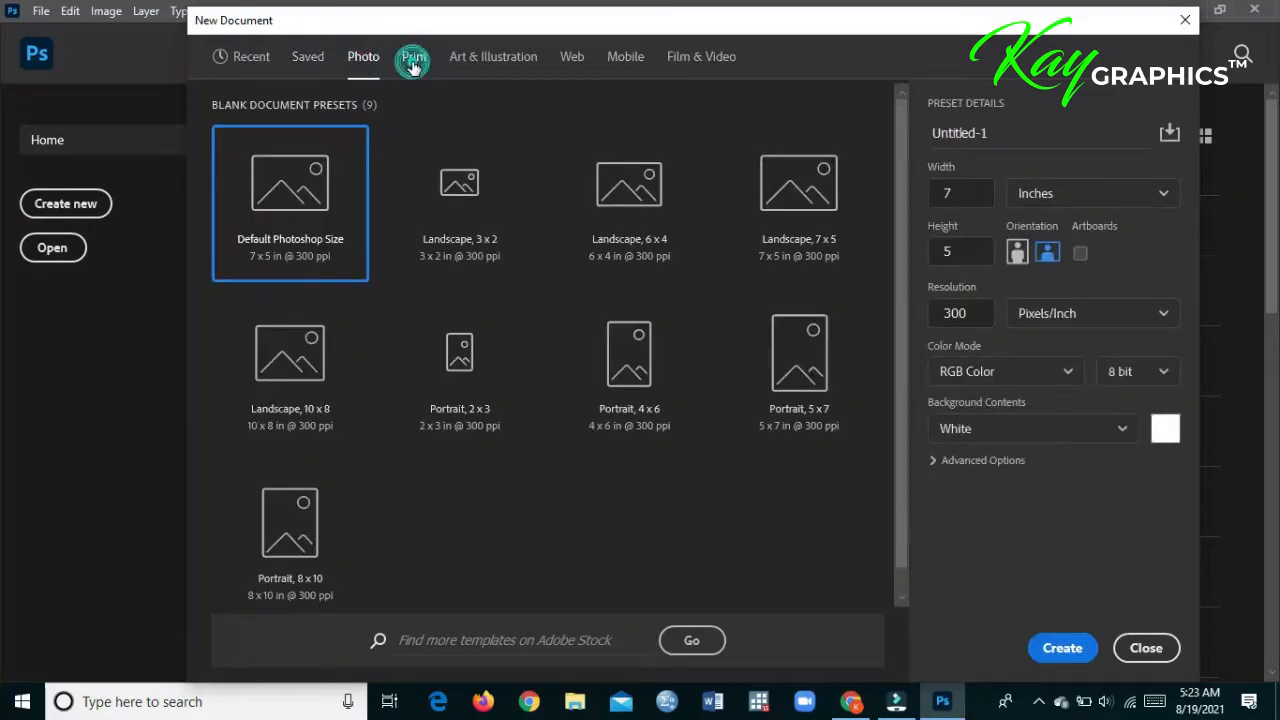
click(453, 62)
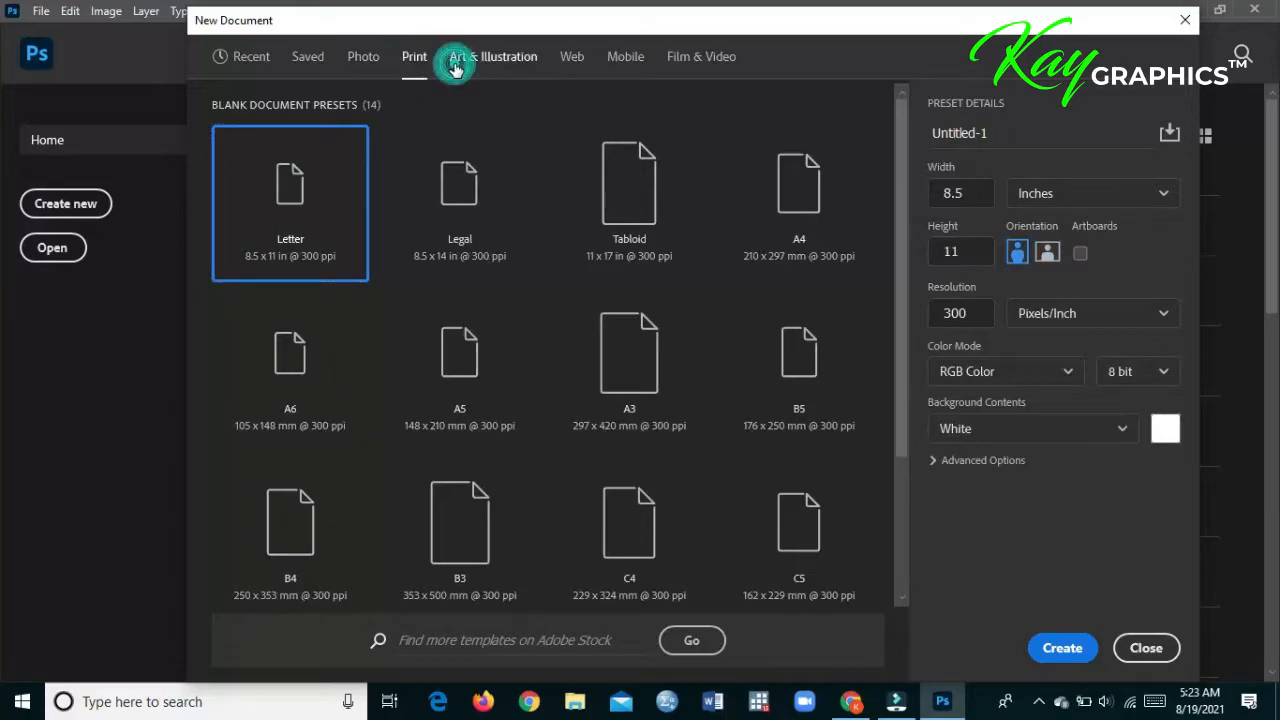
- Create a document from the recent 720p preset (1280 x 720 px, 300 ppi) and fit the canvas to the screen
click(251, 76)
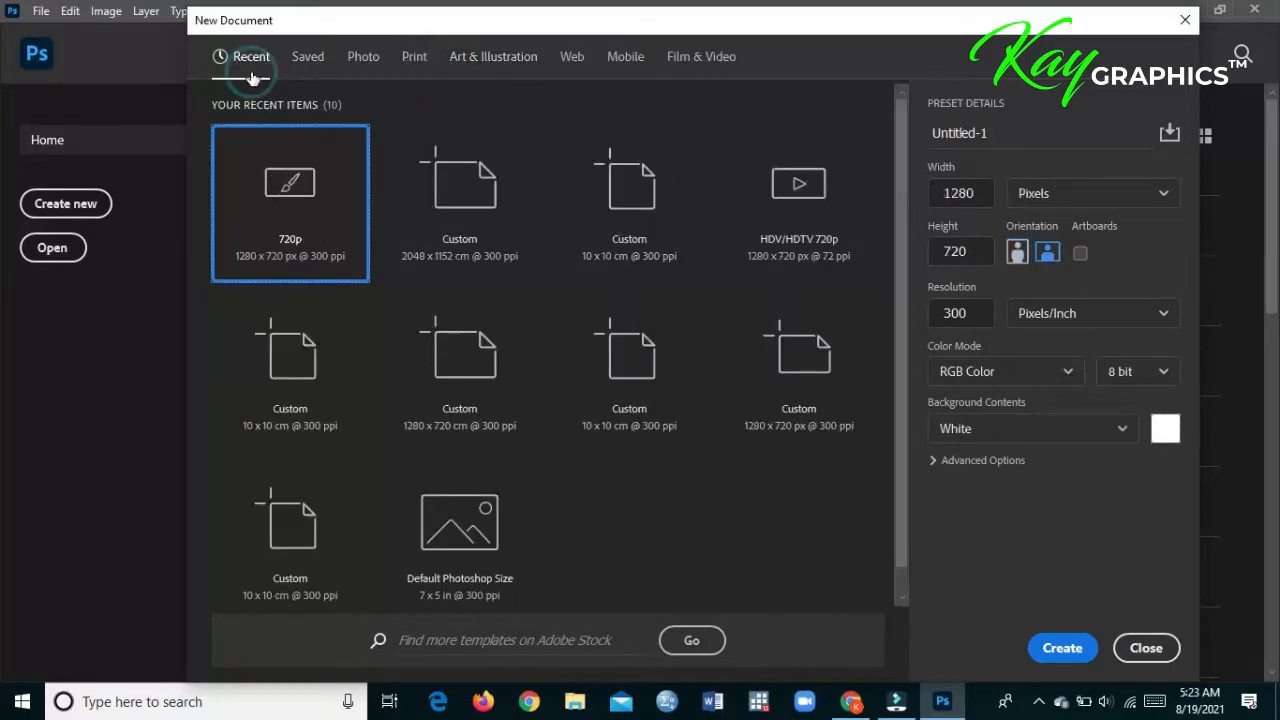
double_click(303, 212)
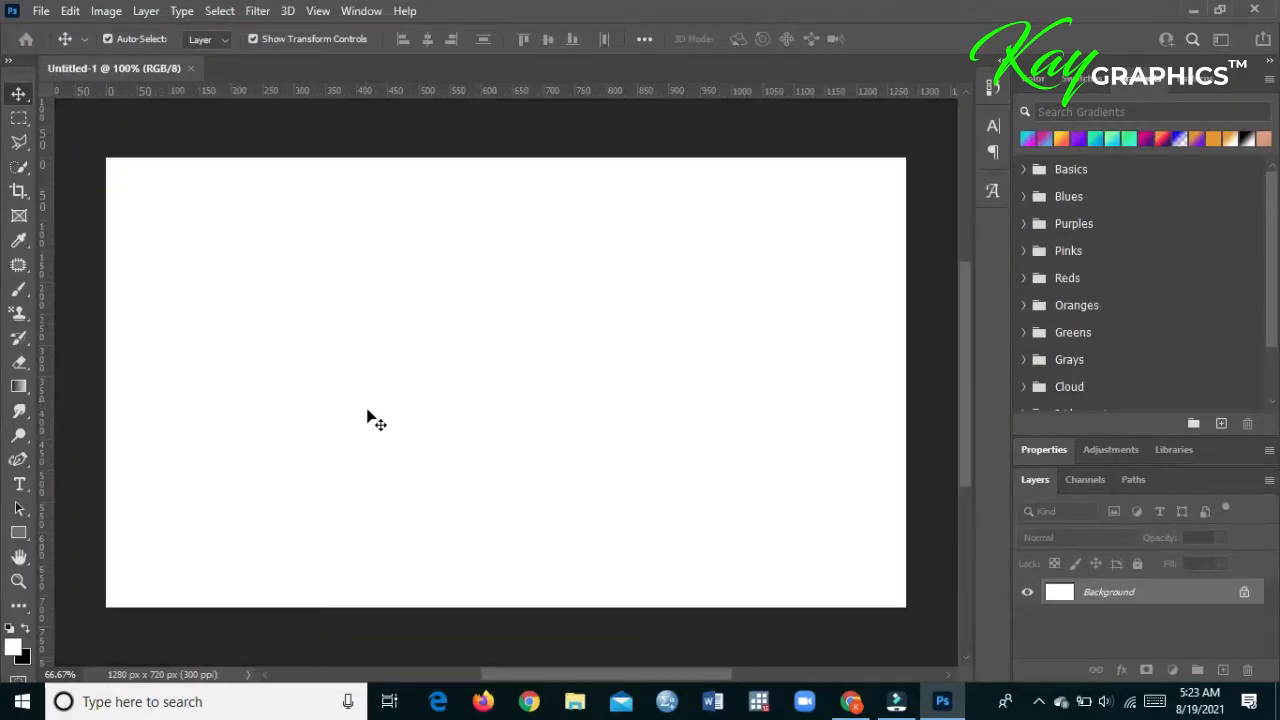
click(19, 580)
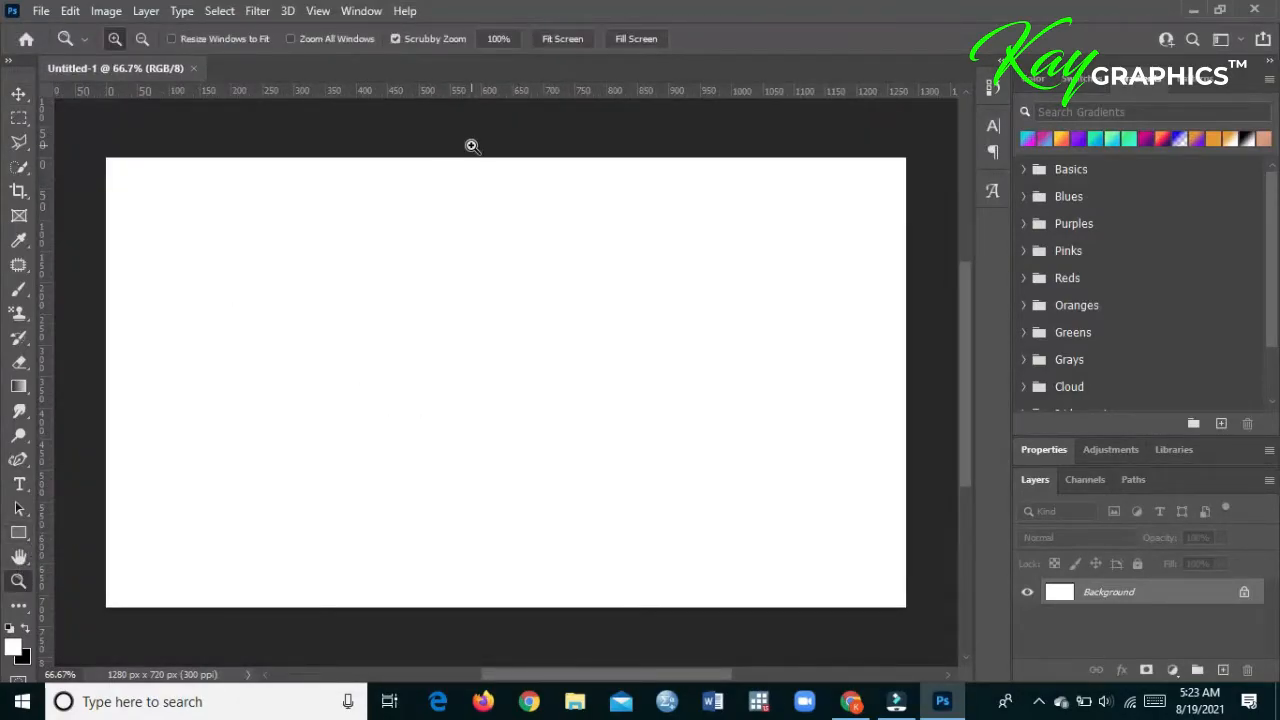
click(555, 38)
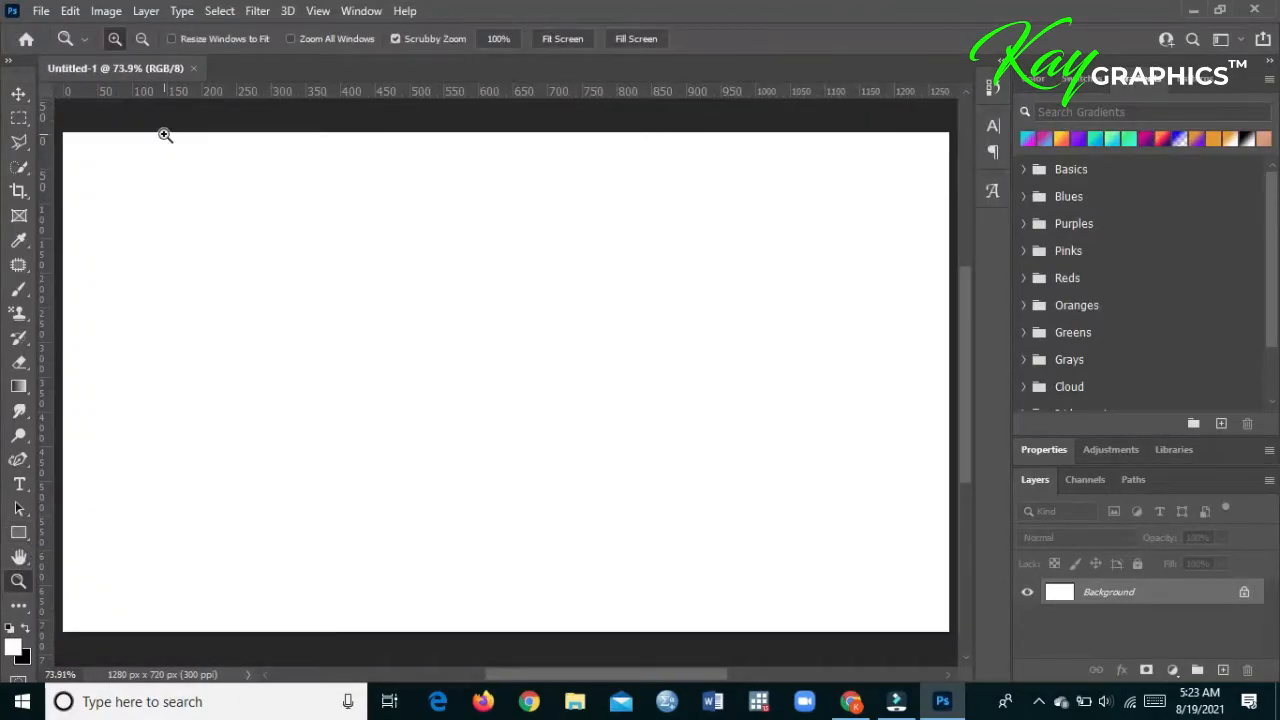
click(19, 93)
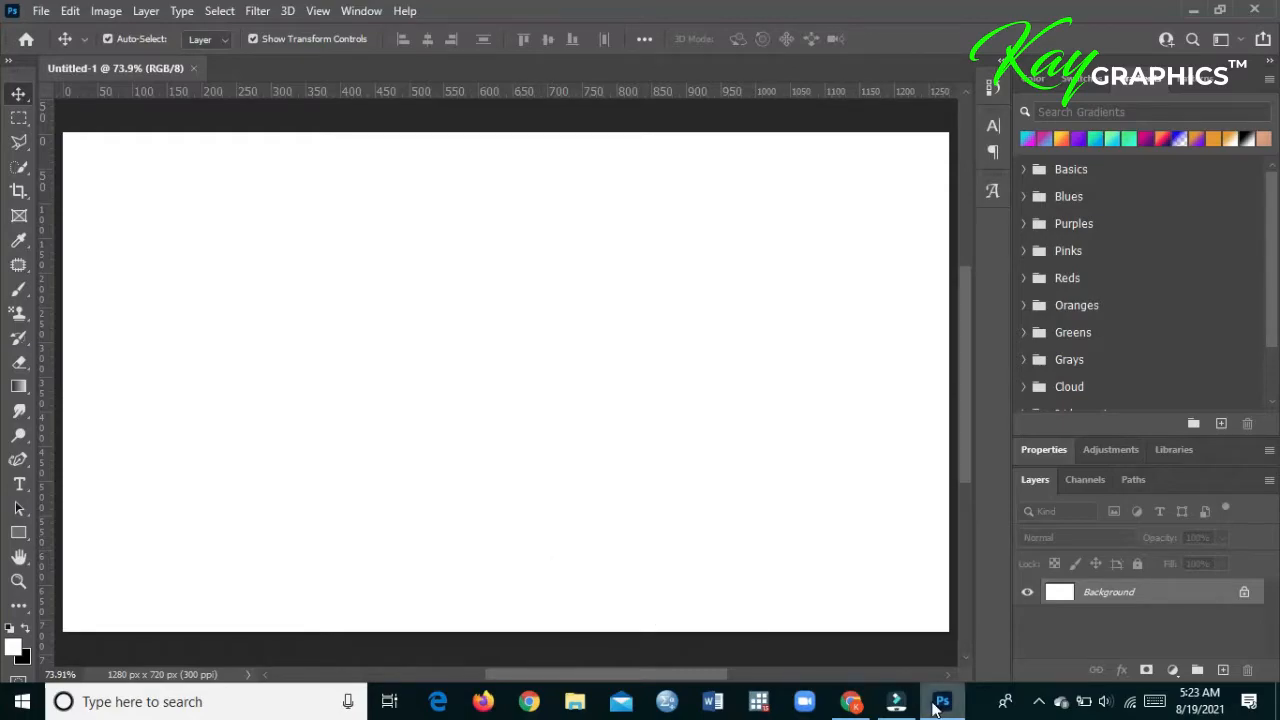
click(1038, 706)
click(1036, 702)
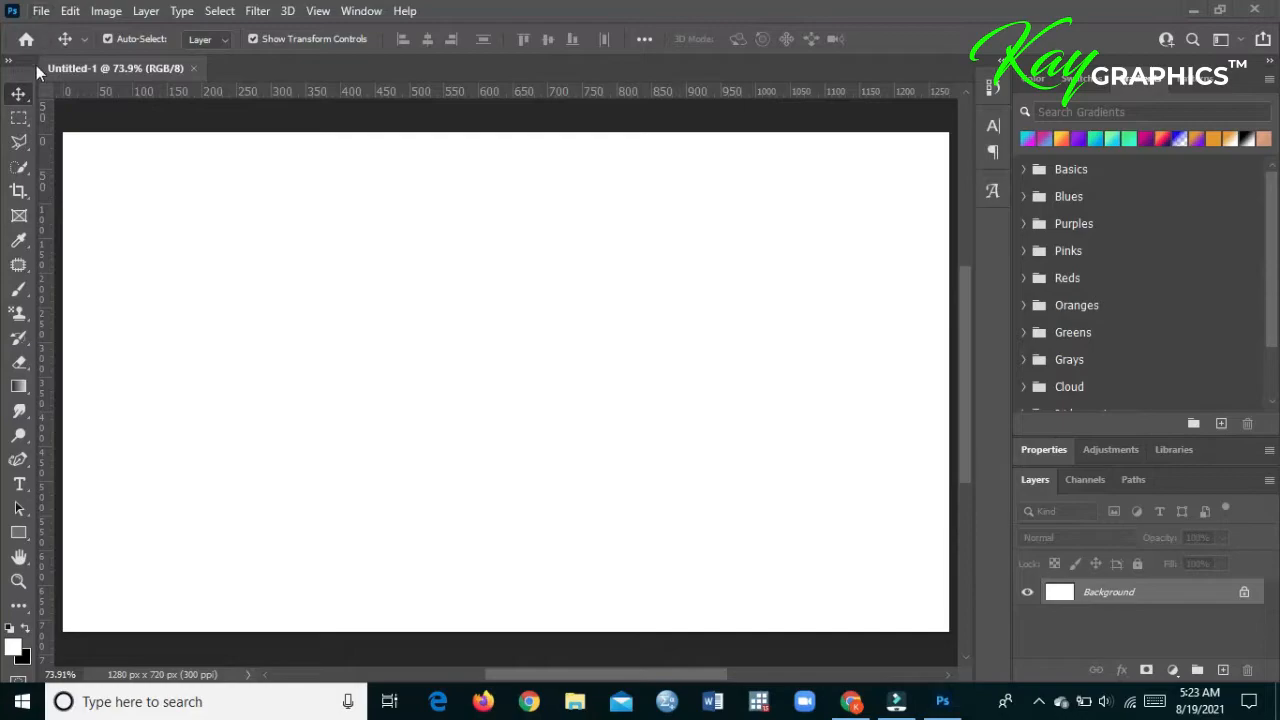
- Fill the background with the cyan-to-magenta linear gradient from the Purples presets, running diagonally from the canvas's lower left to its upper right
click(15, 398)
click(80, 403)
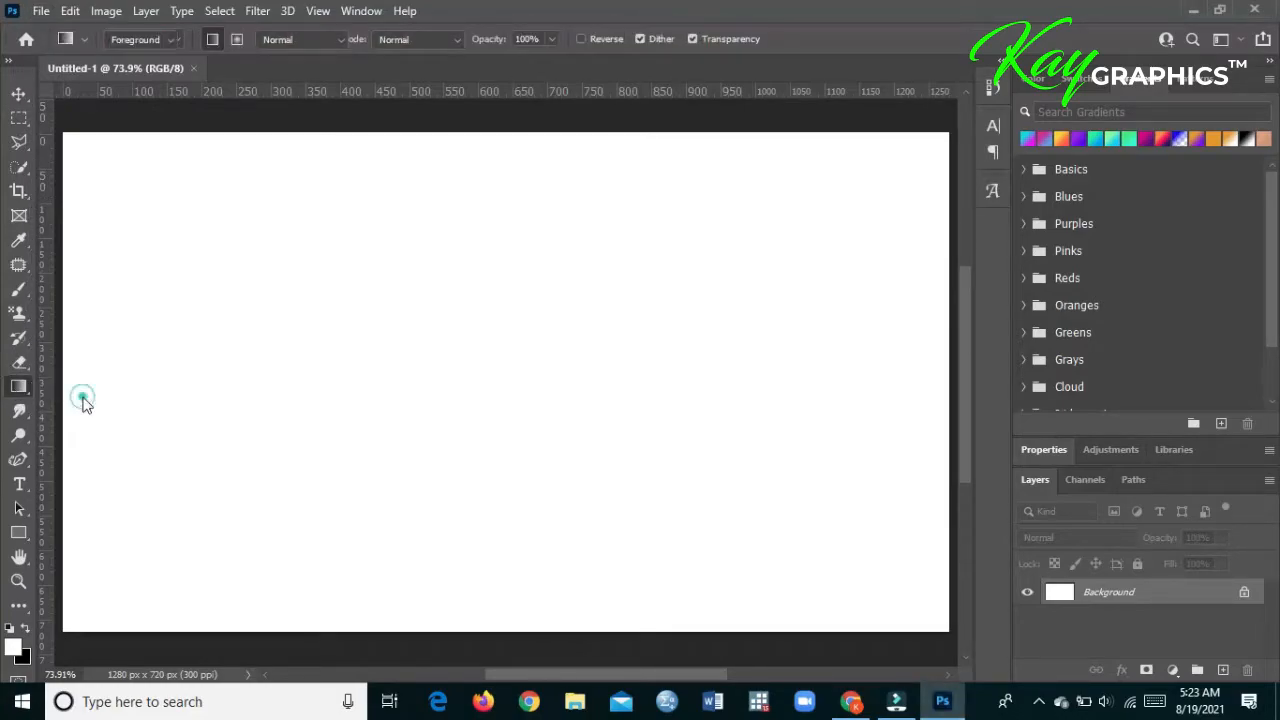
click(19, 390)
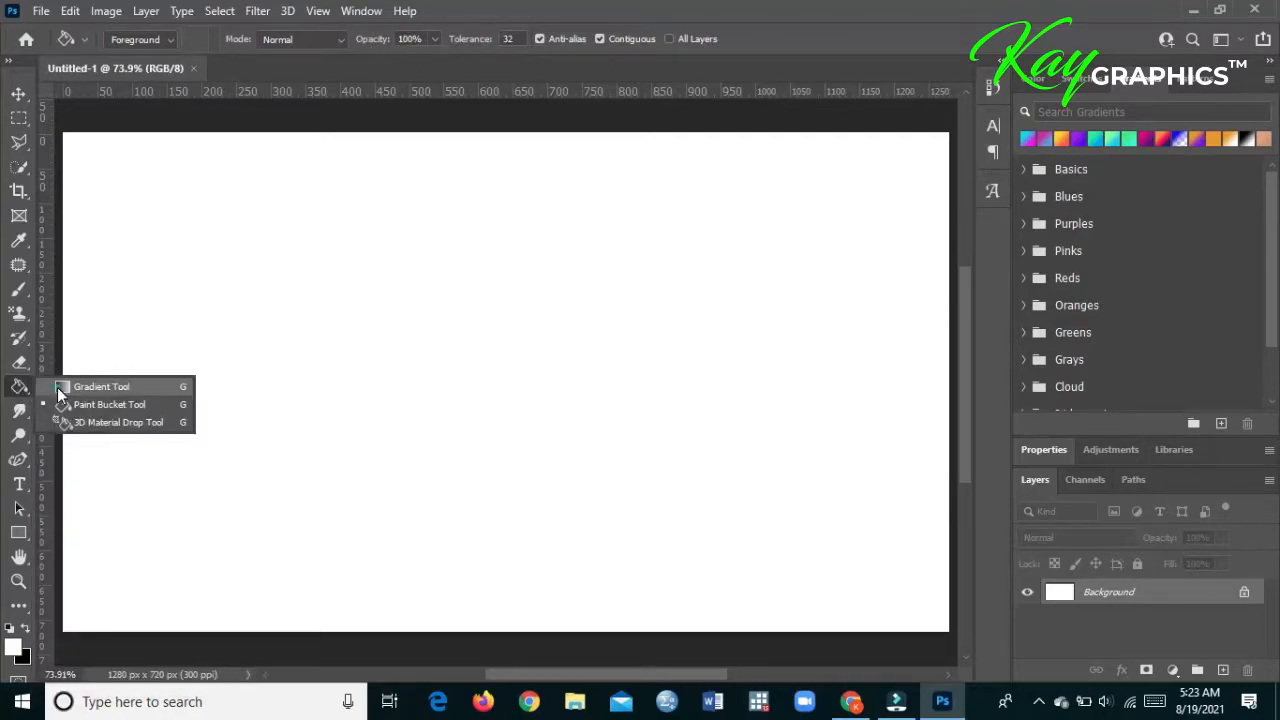
click(95, 386)
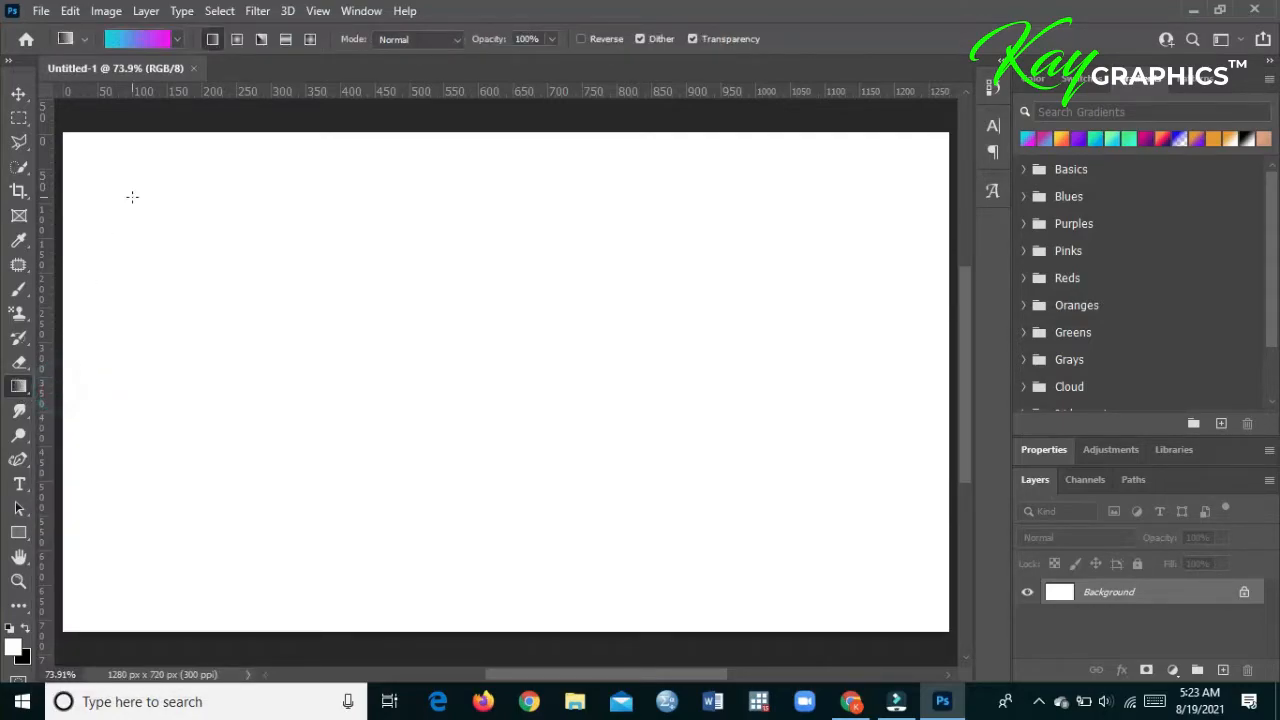
click(175, 45)
click(41, 128)
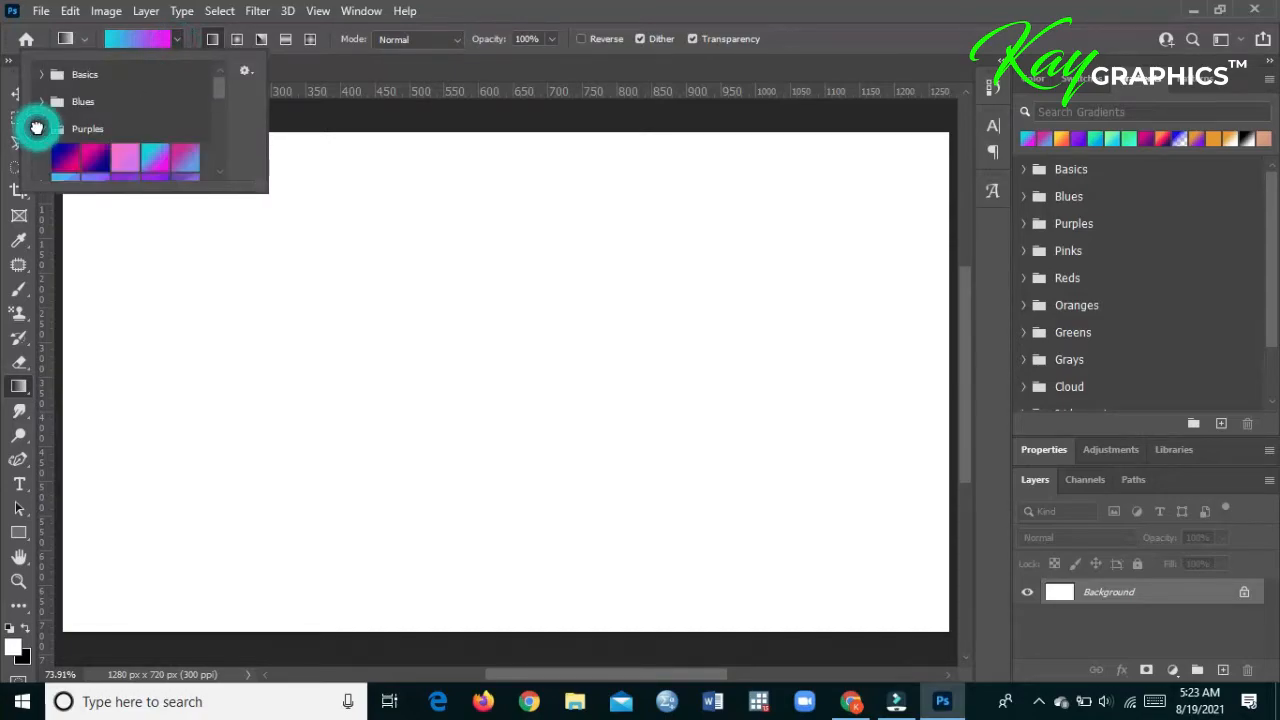
click(151, 161)
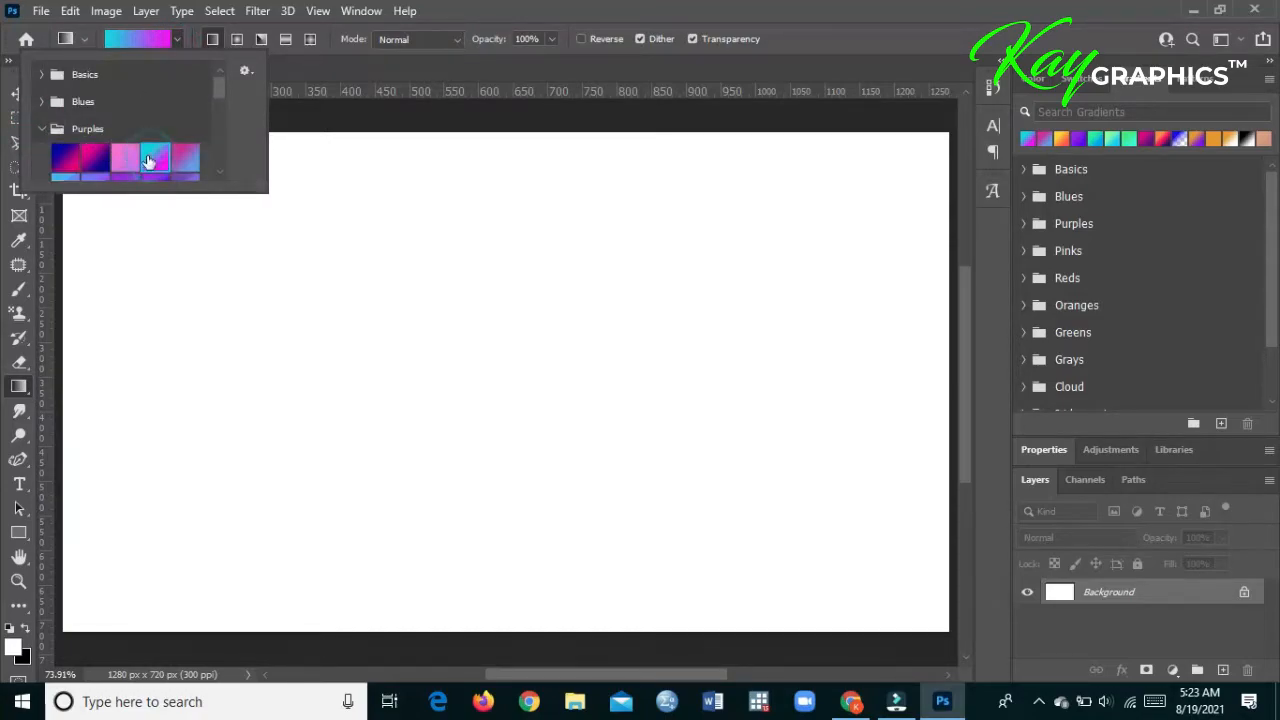
drag(102, 590, 875, 208)
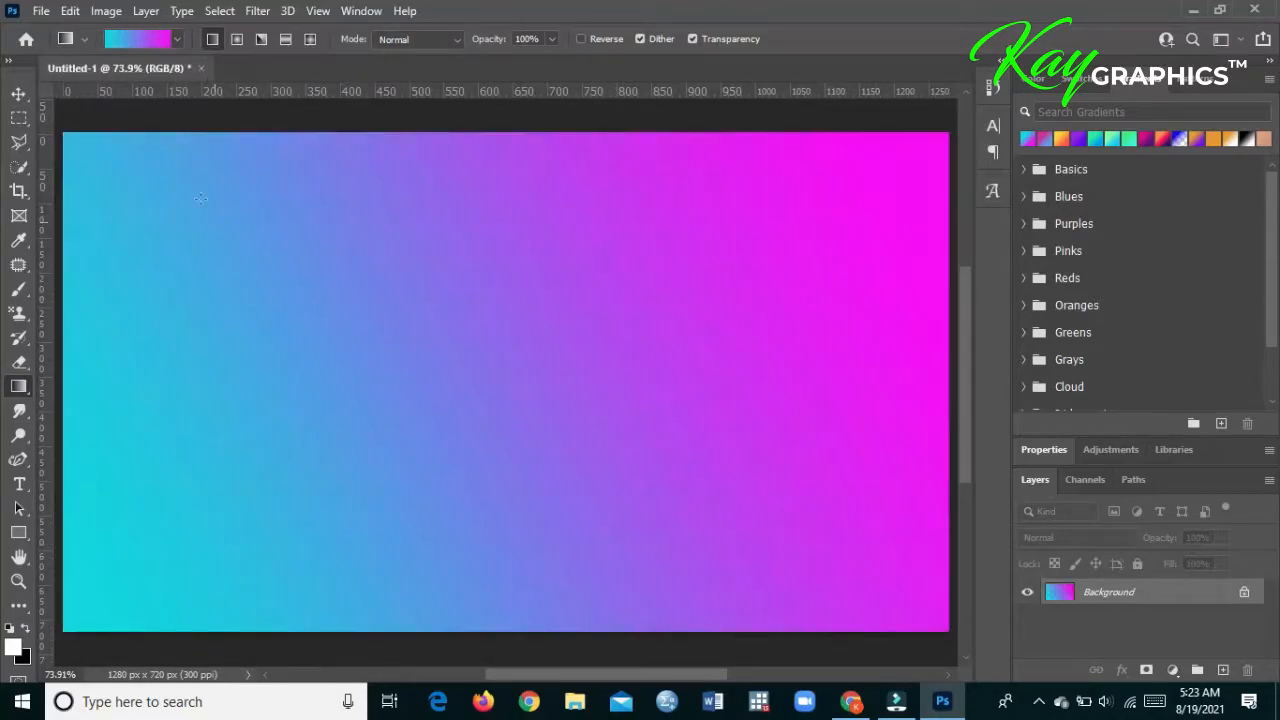
click(18, 93)
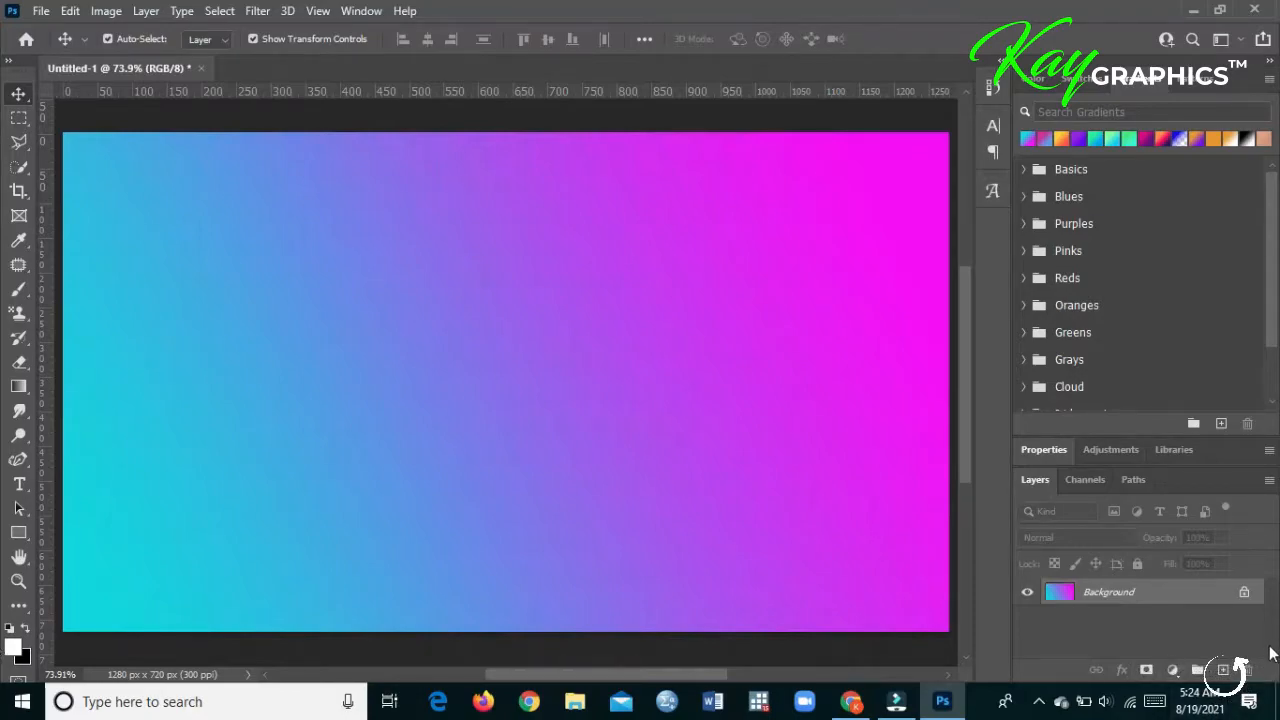
- Add a new layer above the gradient background and fill it with 50% Gray
click(1223, 670)
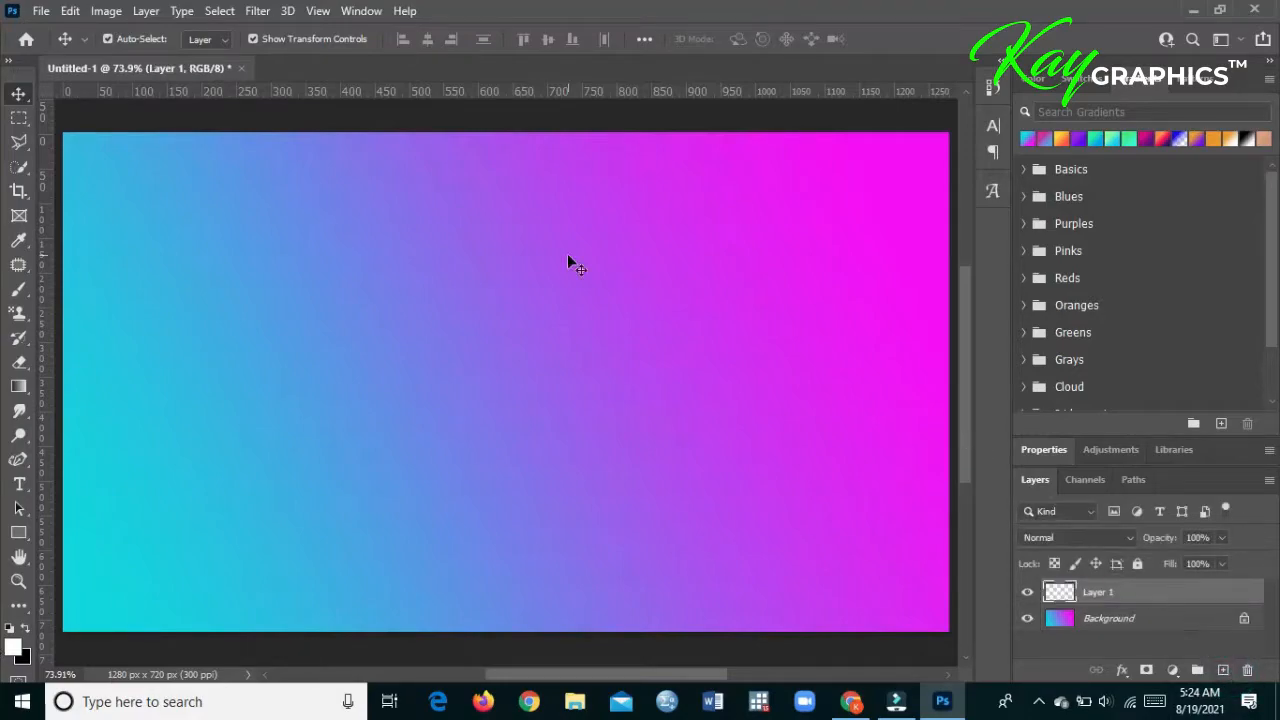
click(70, 11)
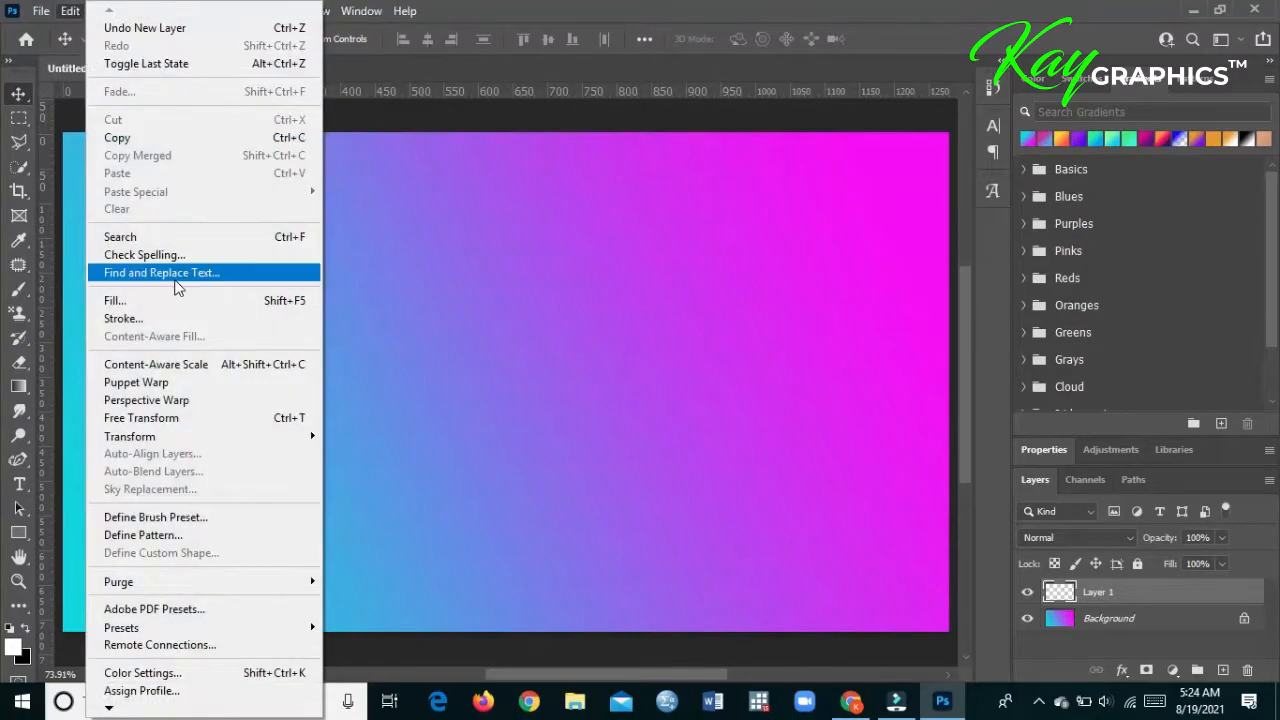
click(156, 302)
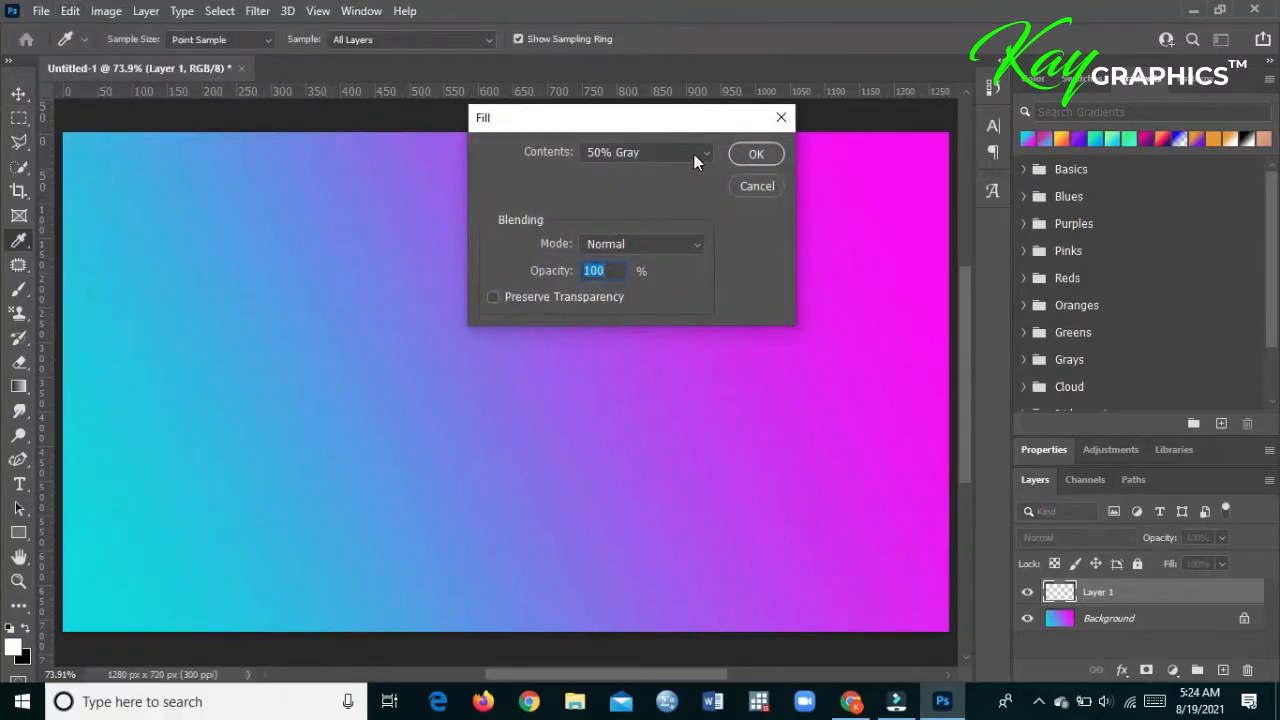
click(694, 154)
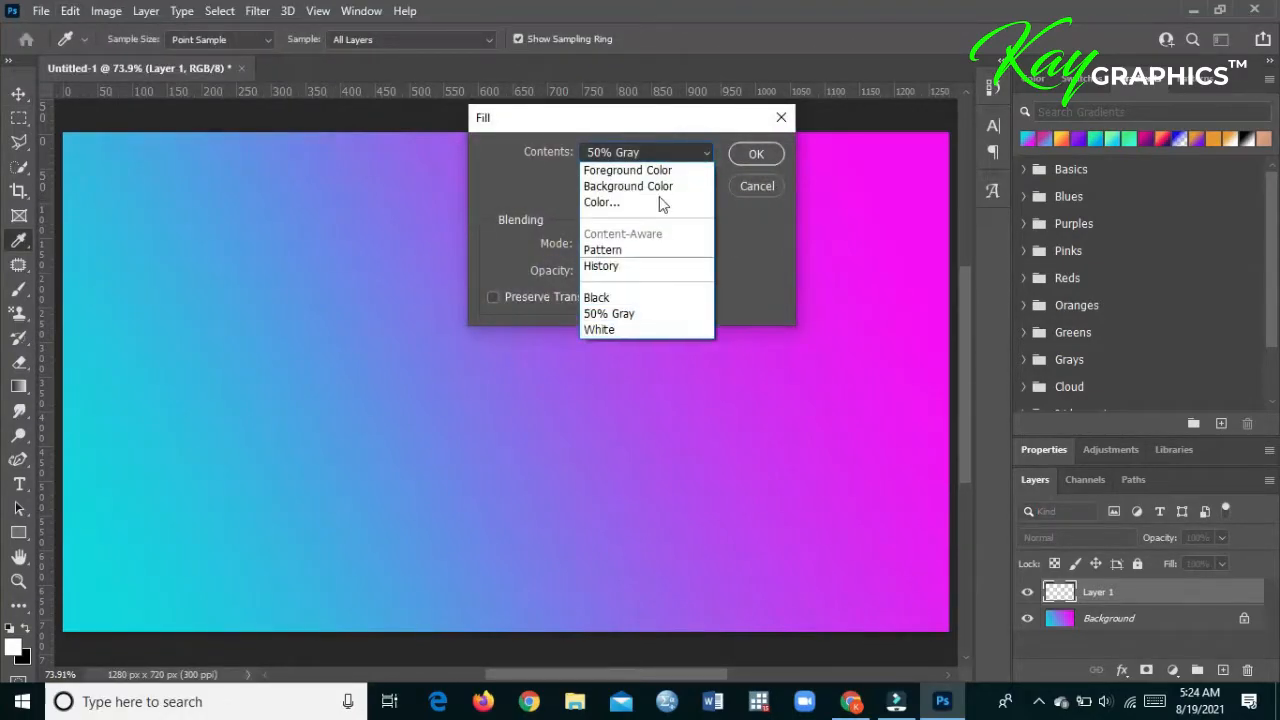
click(643, 316)
click(737, 153)
key(v)
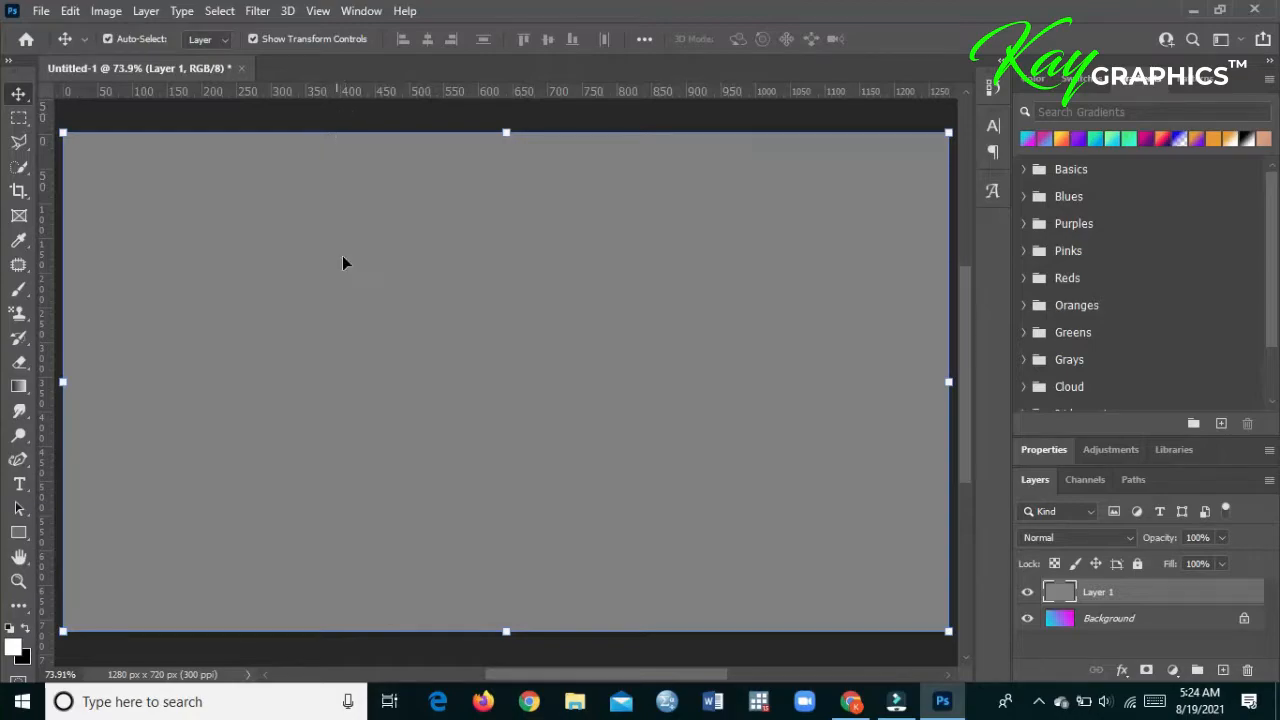
click(71, 11)
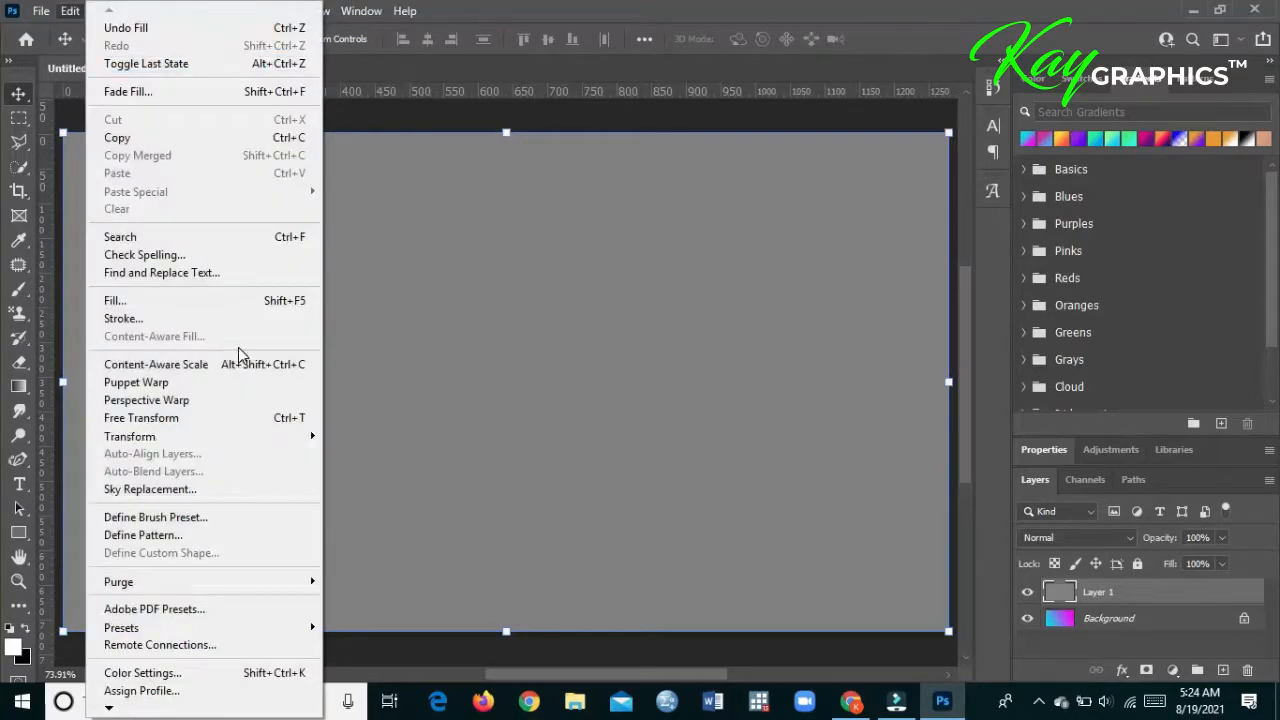
click(250, 302)
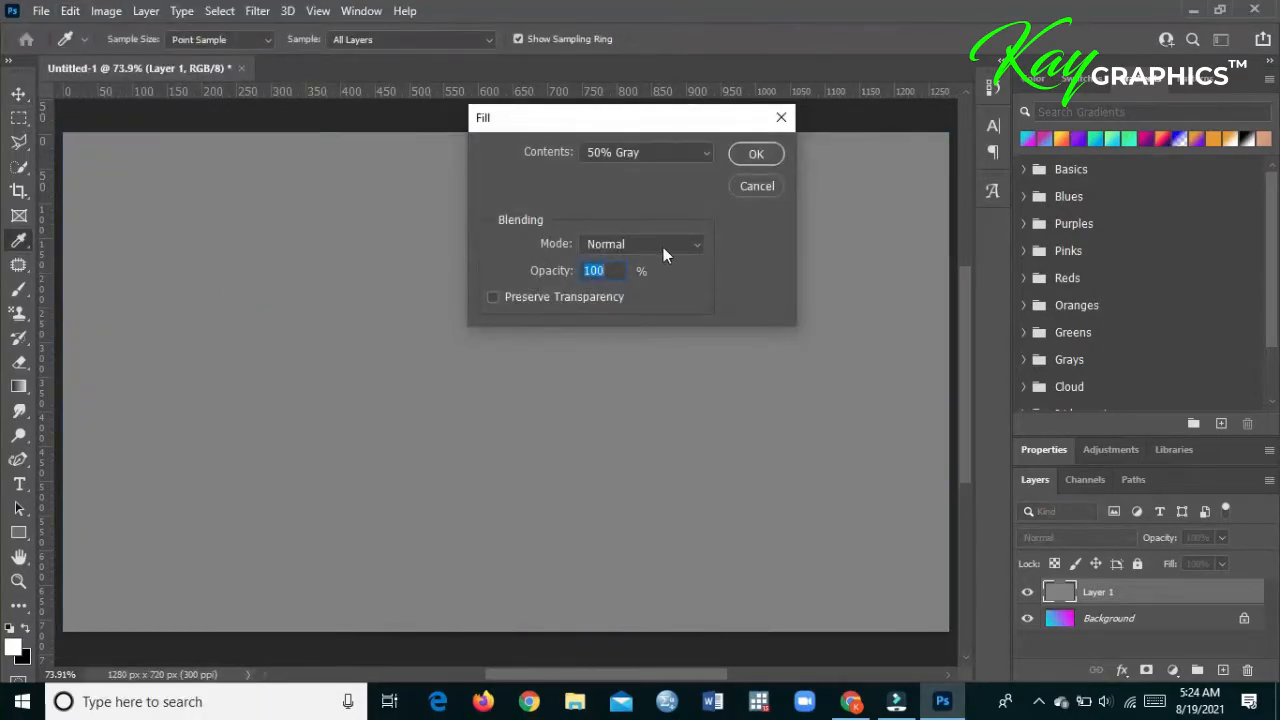
click(757, 187)
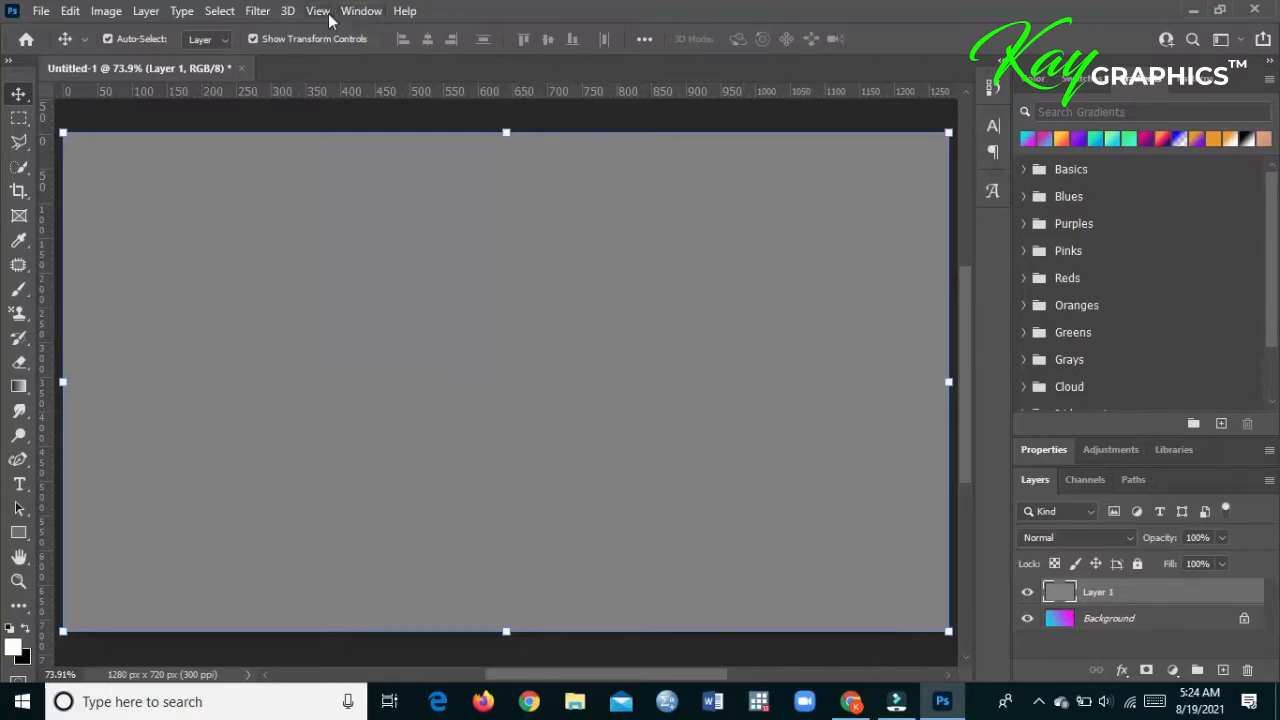
- Add noise to the gray layer with an amount of 23.47%, Gaussian distribution and Monochromatic turned off
click(258, 10)
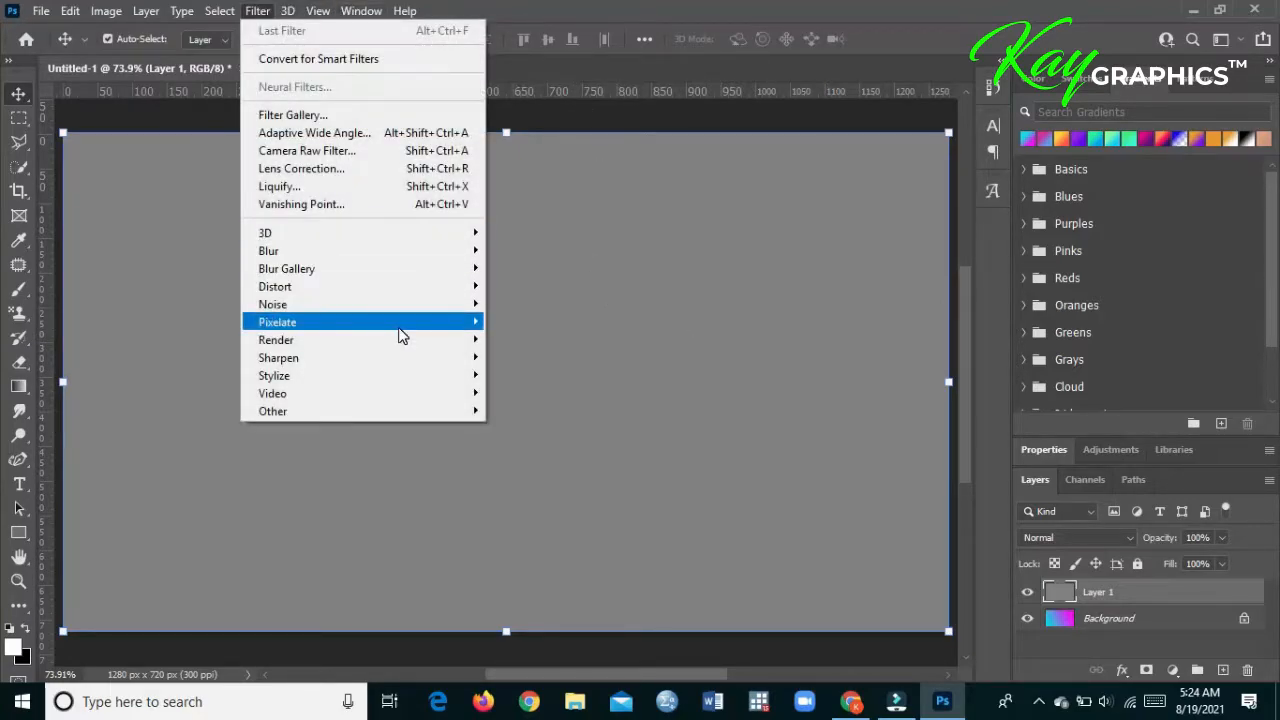
mouse_move(429, 306)
click(523, 306)
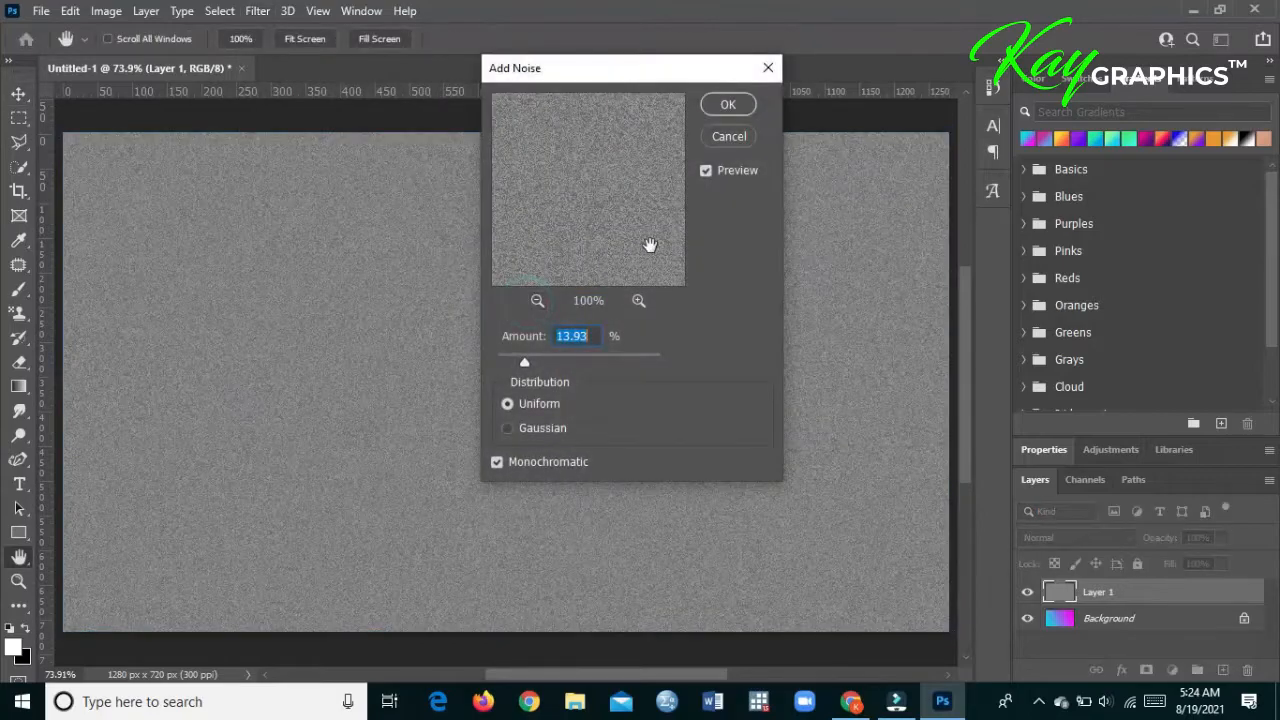
mouse_move(527, 359)
mouse_down()
mouse_move(560, 360)
mouse_move(544, 362)
mouse_up()
click(543, 431)
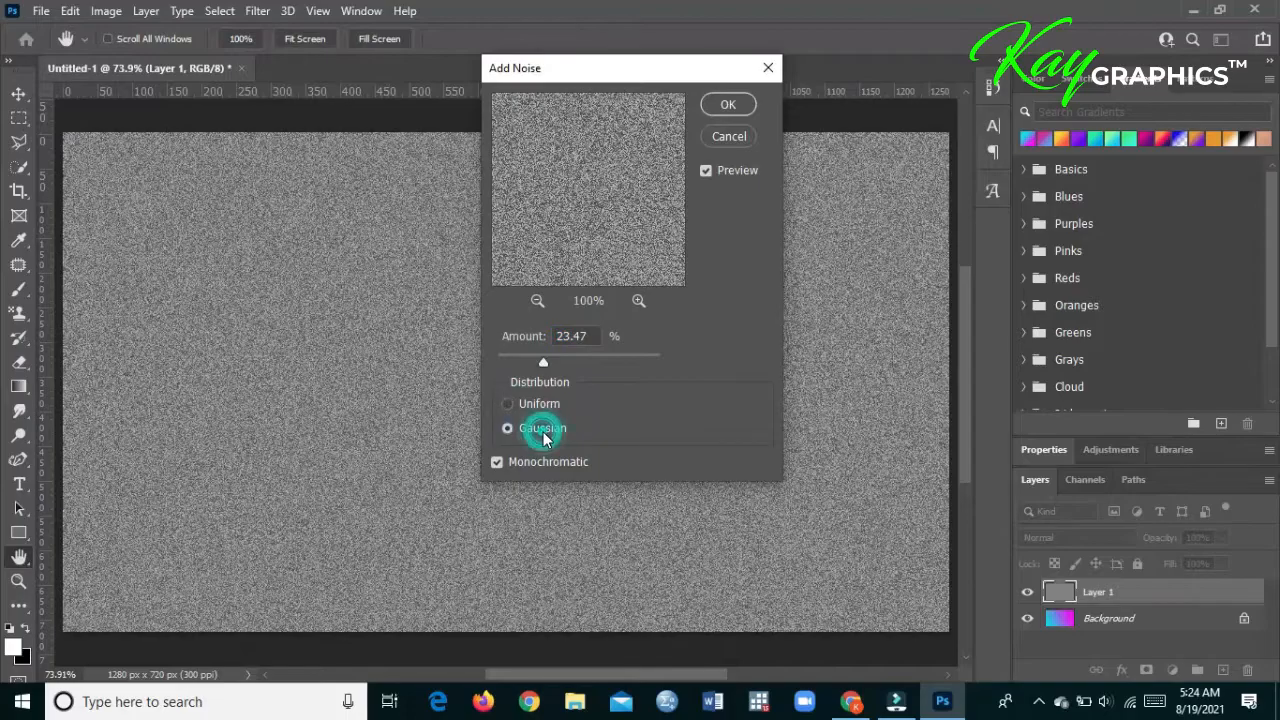
click(529, 460)
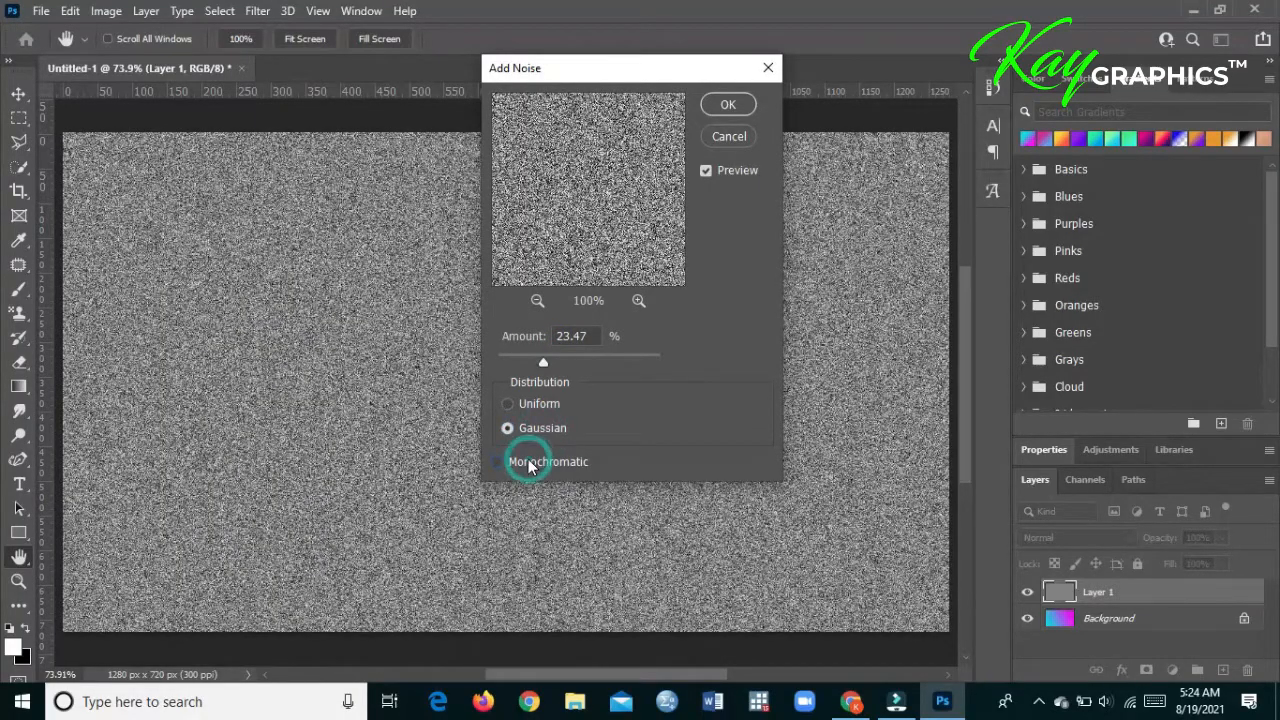
click(706, 105)
key(v)
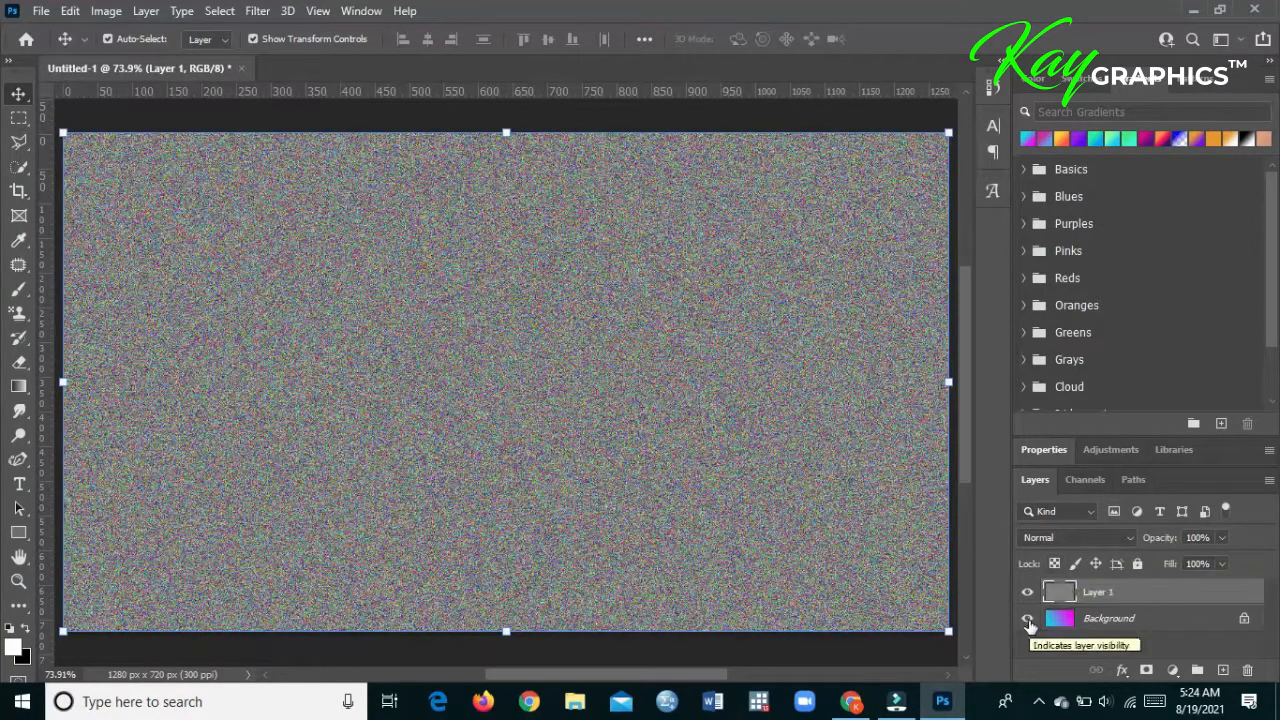
- Set the blend mode of the noise layer to Overlay so it blends with the gradient
click(1153, 597)
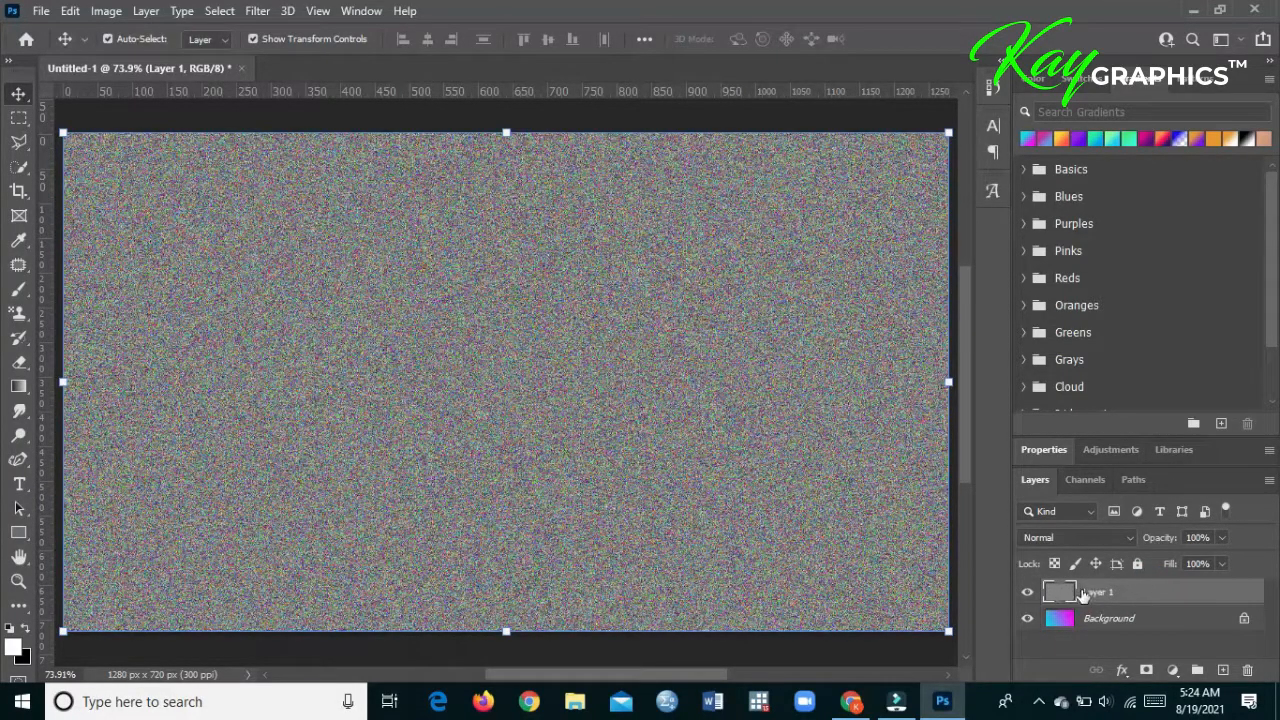
click(1092, 537)
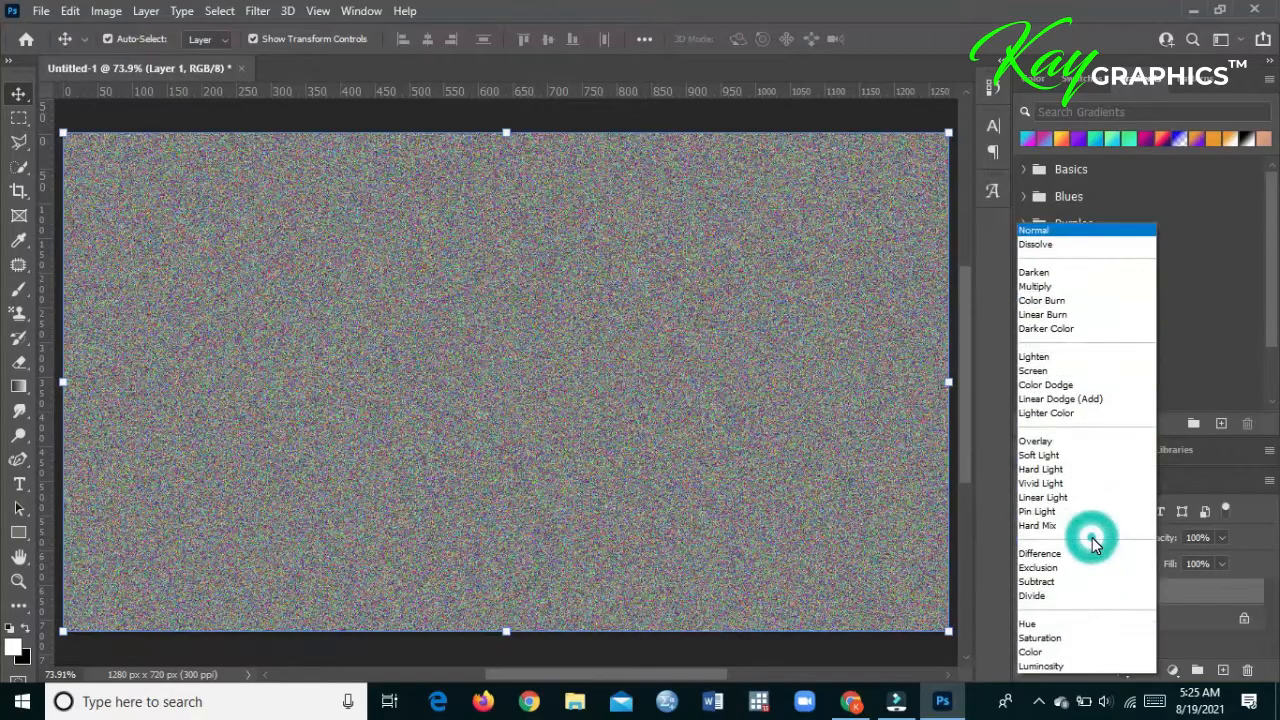
click(1240, 527)
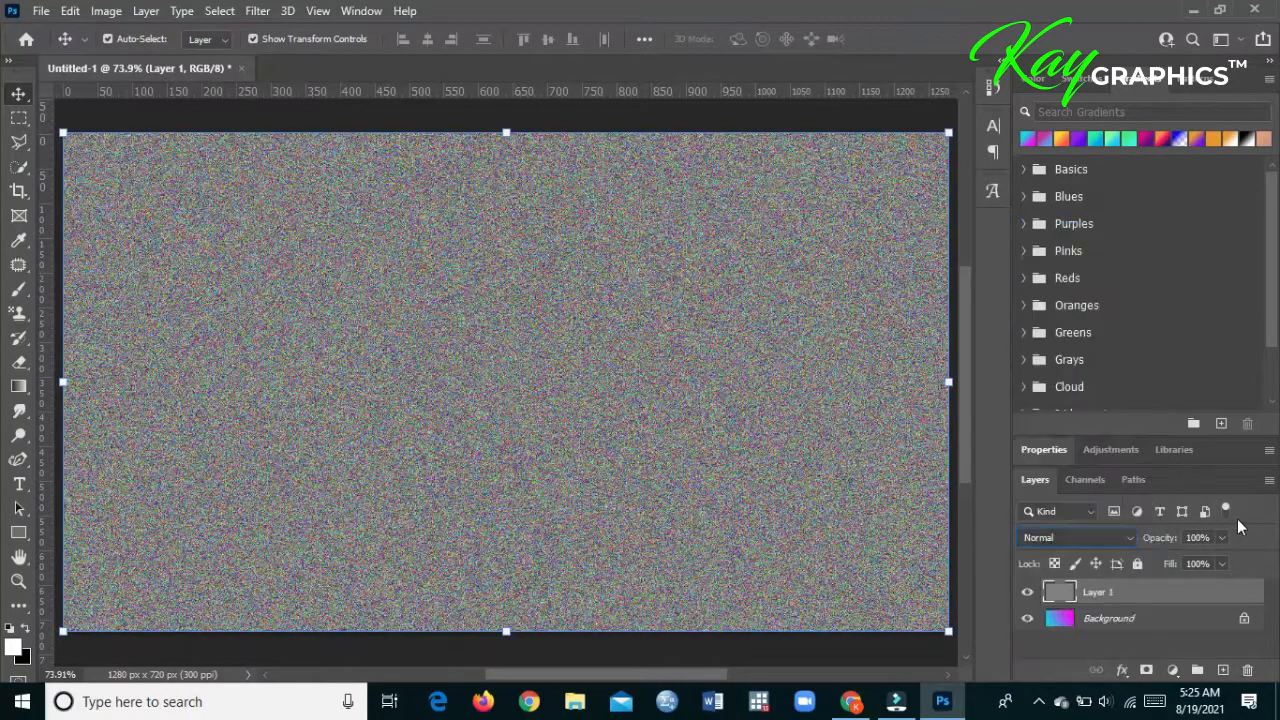
click(1124, 543)
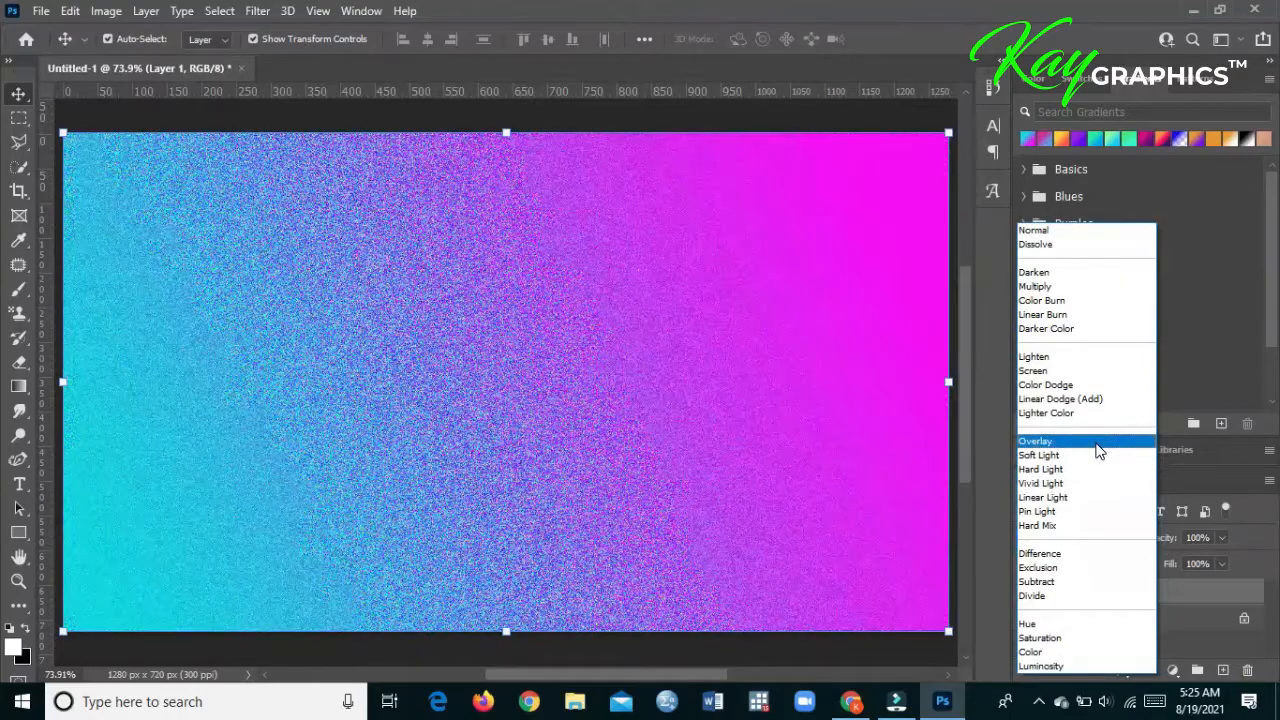
click(1097, 443)
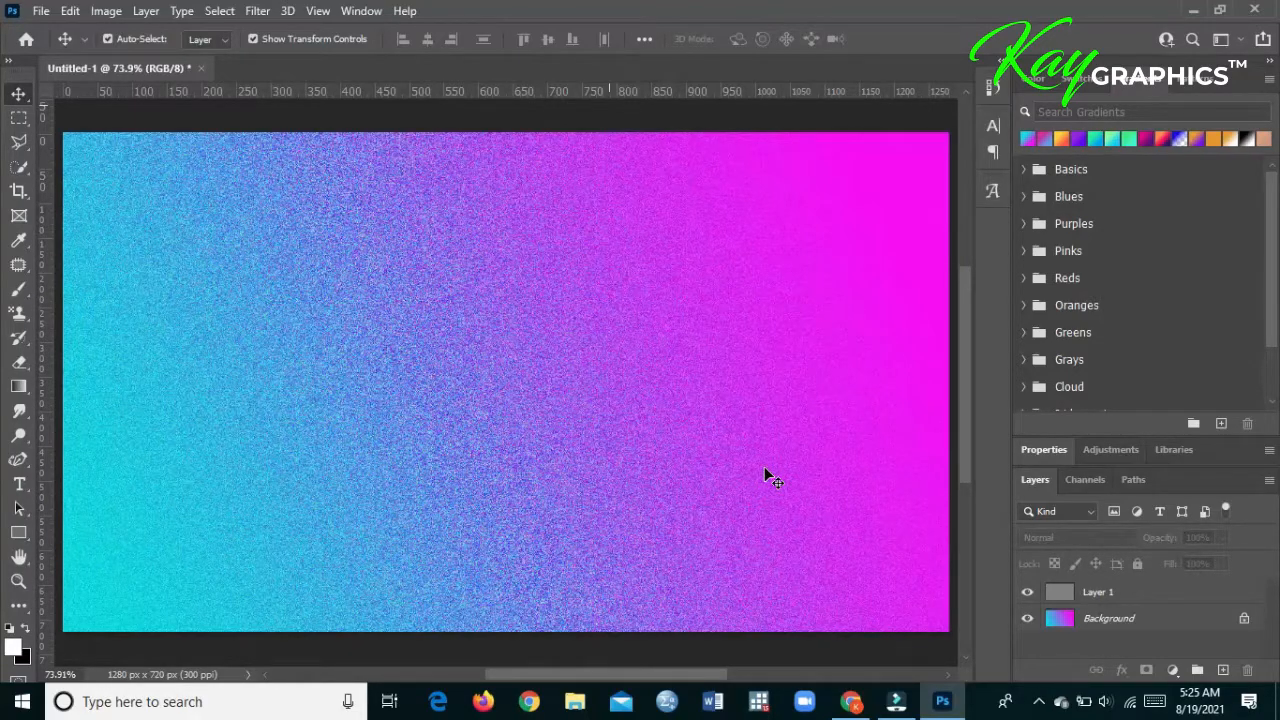
- Hide and show the noise layer to compare its effect, and lock it completely
click(1090, 594)
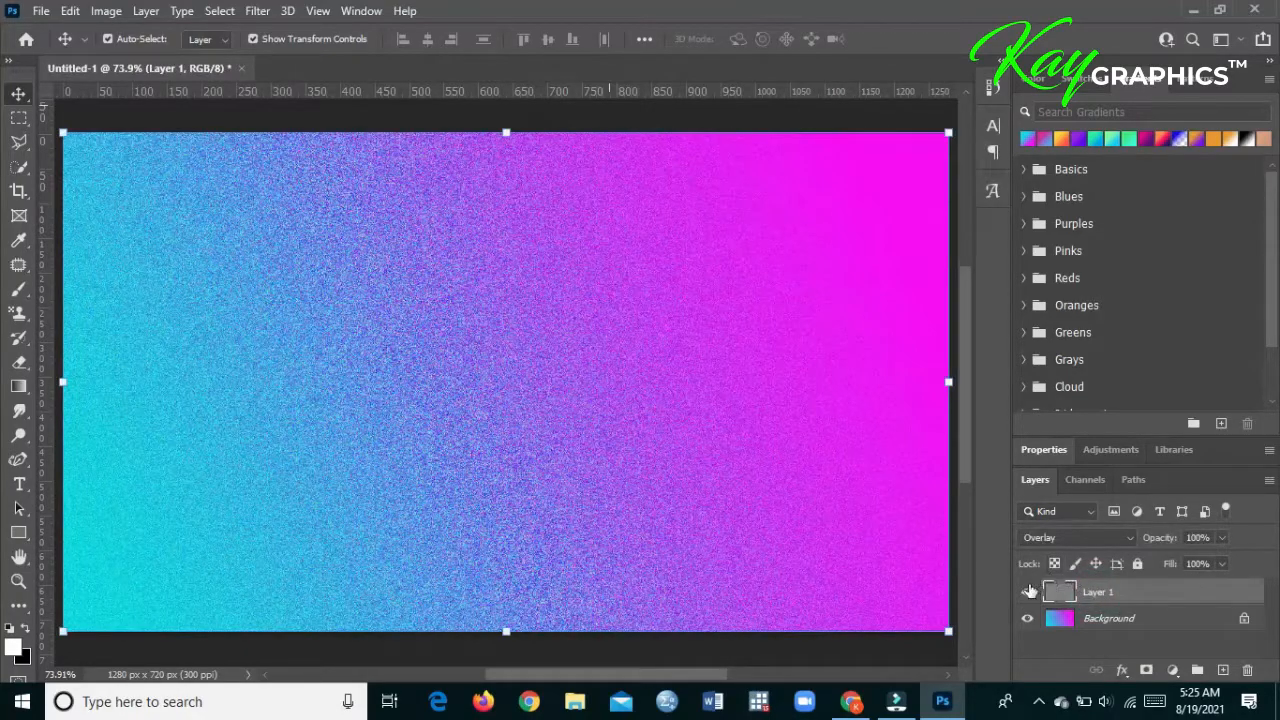
click(1027, 594)
click(1027, 594)
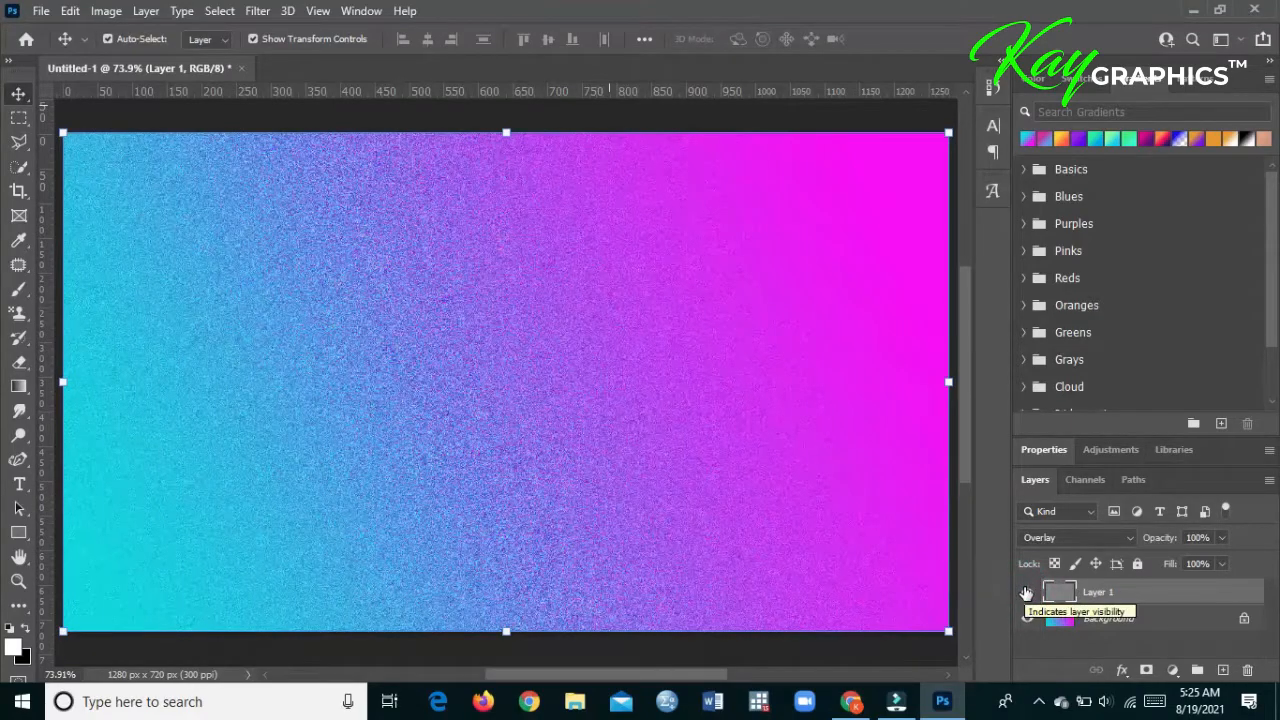
click(1137, 565)
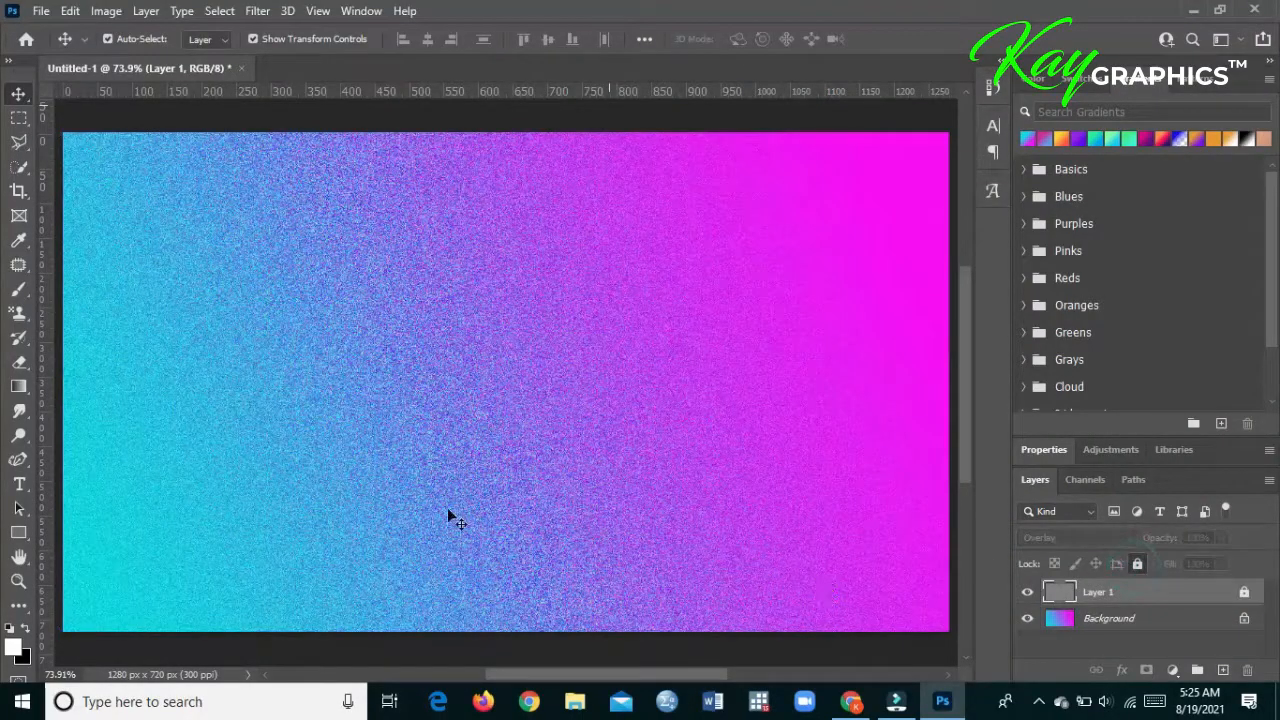
click(53, 11)
click(60, 49)
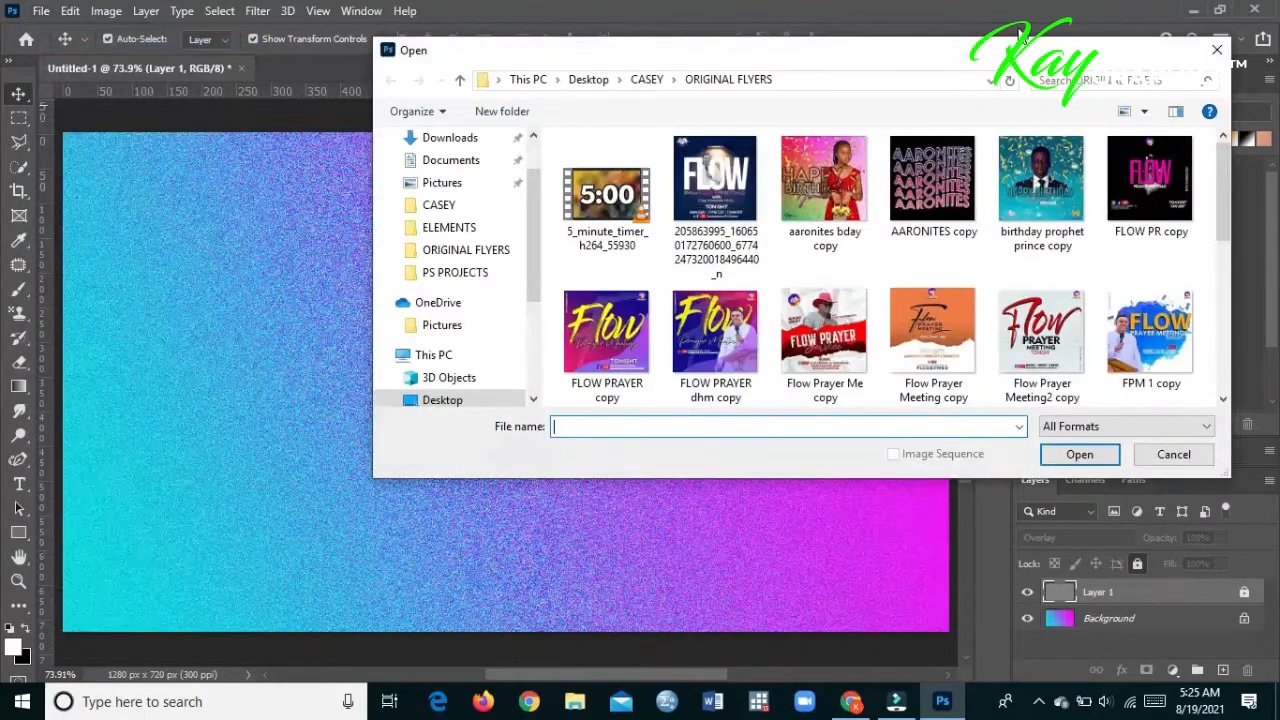
click(1222, 46)
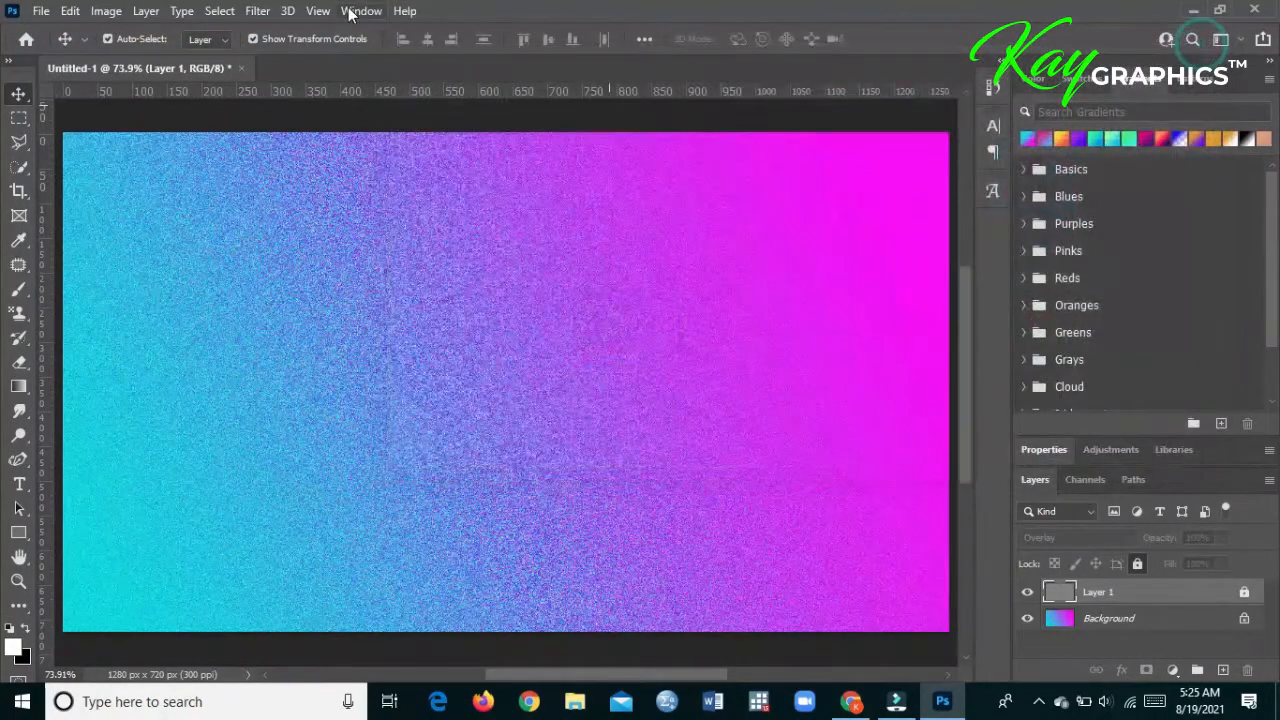
- Open the portrait photo 9167ece8-8fd0-4a04-a71e-84c3353dd99f.jpg from the PICTURES folder
click(41, 11)
click(47, 48)
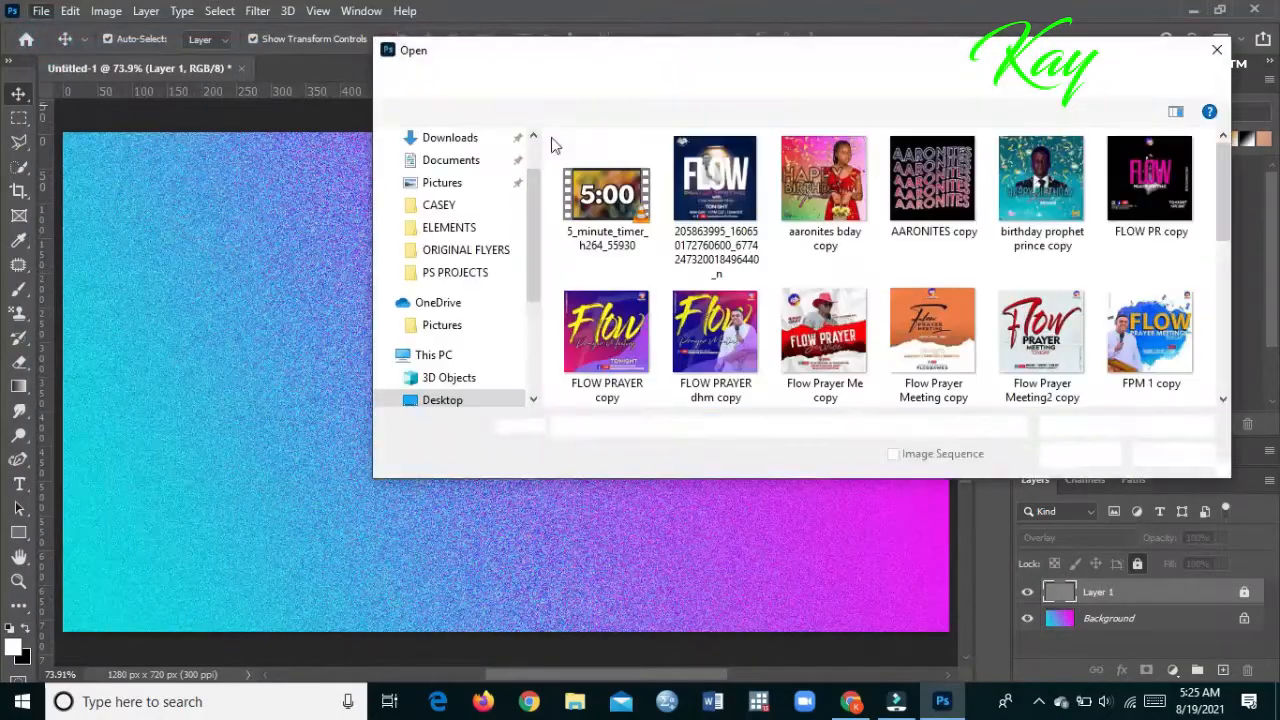
click(651, 79)
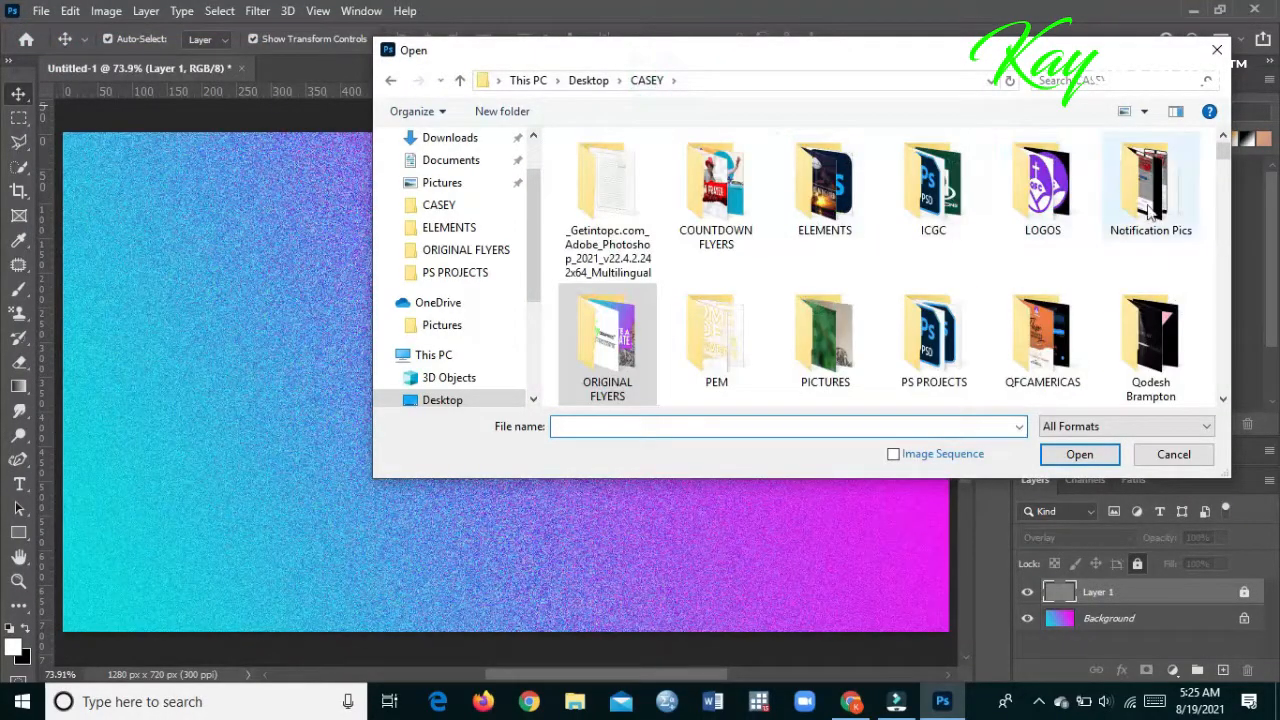
double_click(825, 335)
double_click(614, 192)
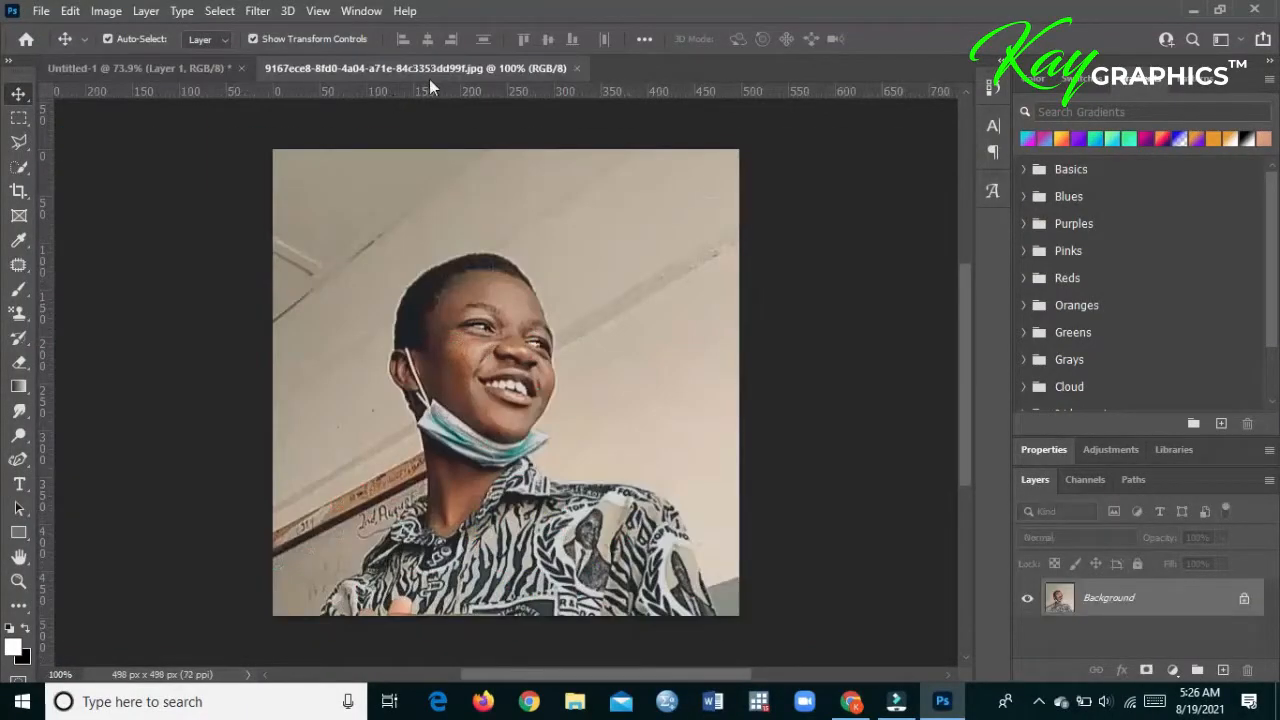
- Convert the photo's locked background into a regular layer named Layer 0
right_click(1152, 594)
click(1175, 356)
right_click(1165, 598)
click(1170, 374)
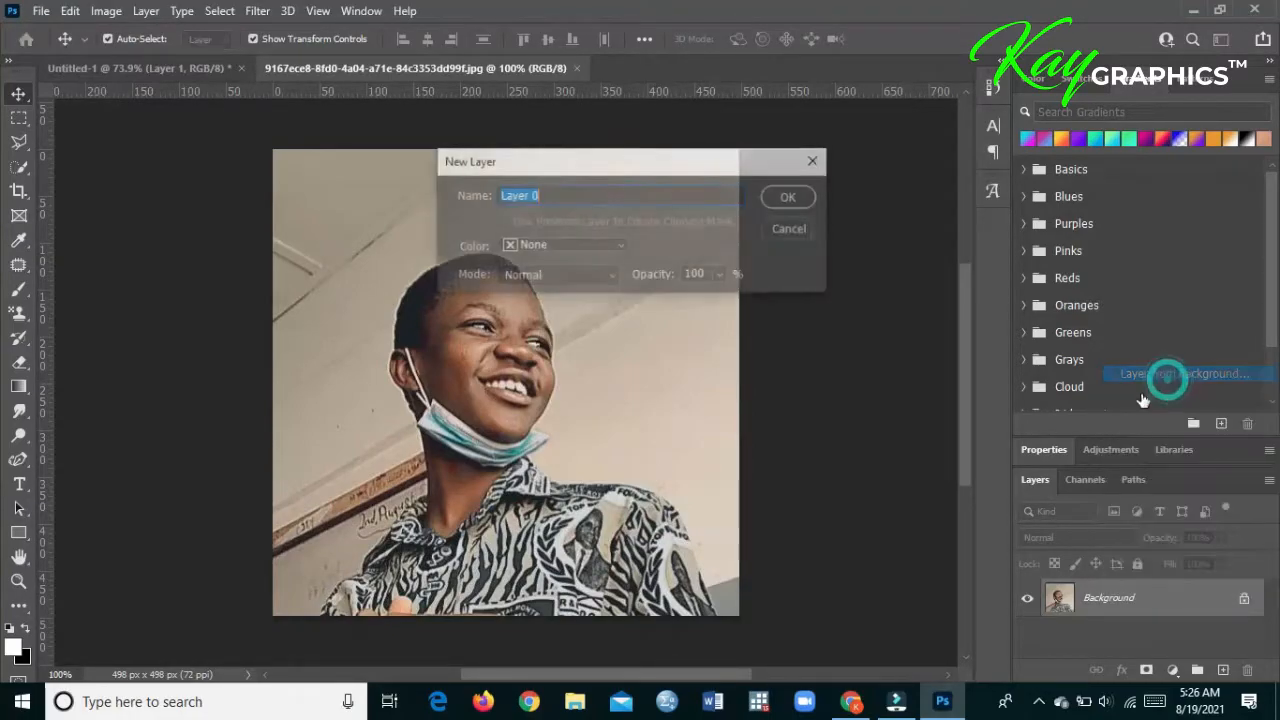
click(791, 199)
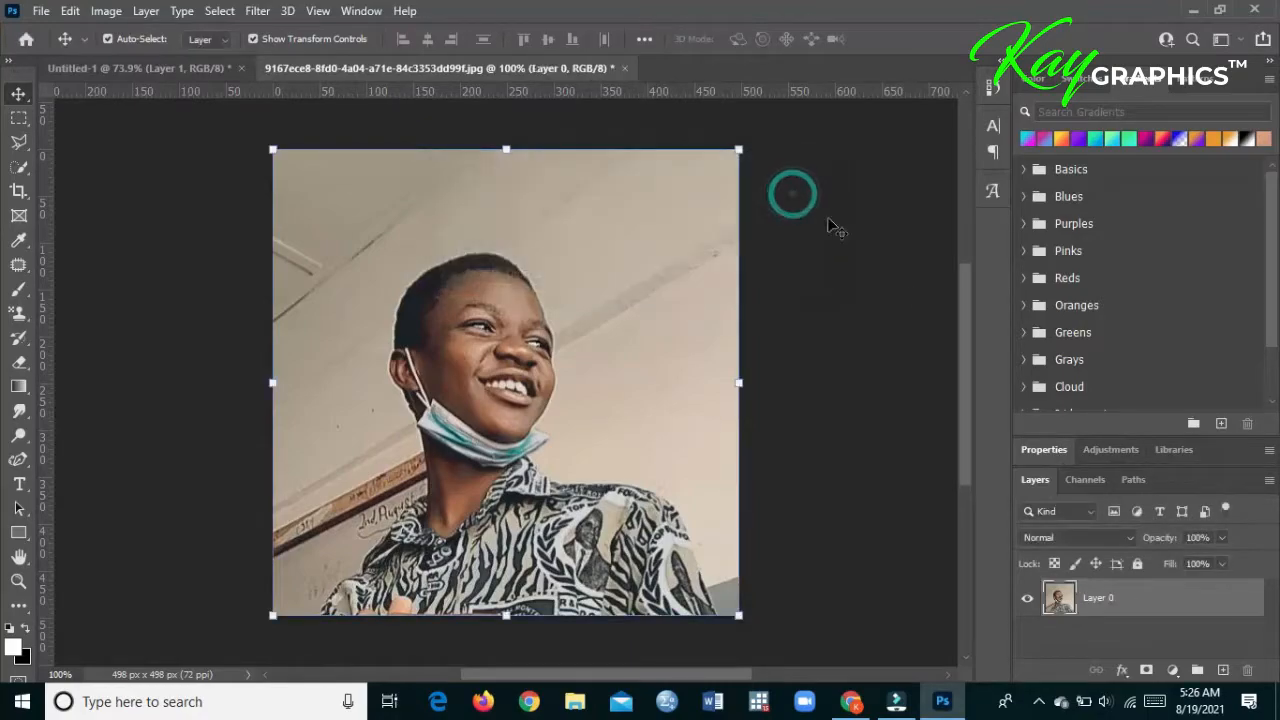
- Select the person in the photo with Select Subject, and bring the layer list back with the Quick Selection tool active
click(1044, 449)
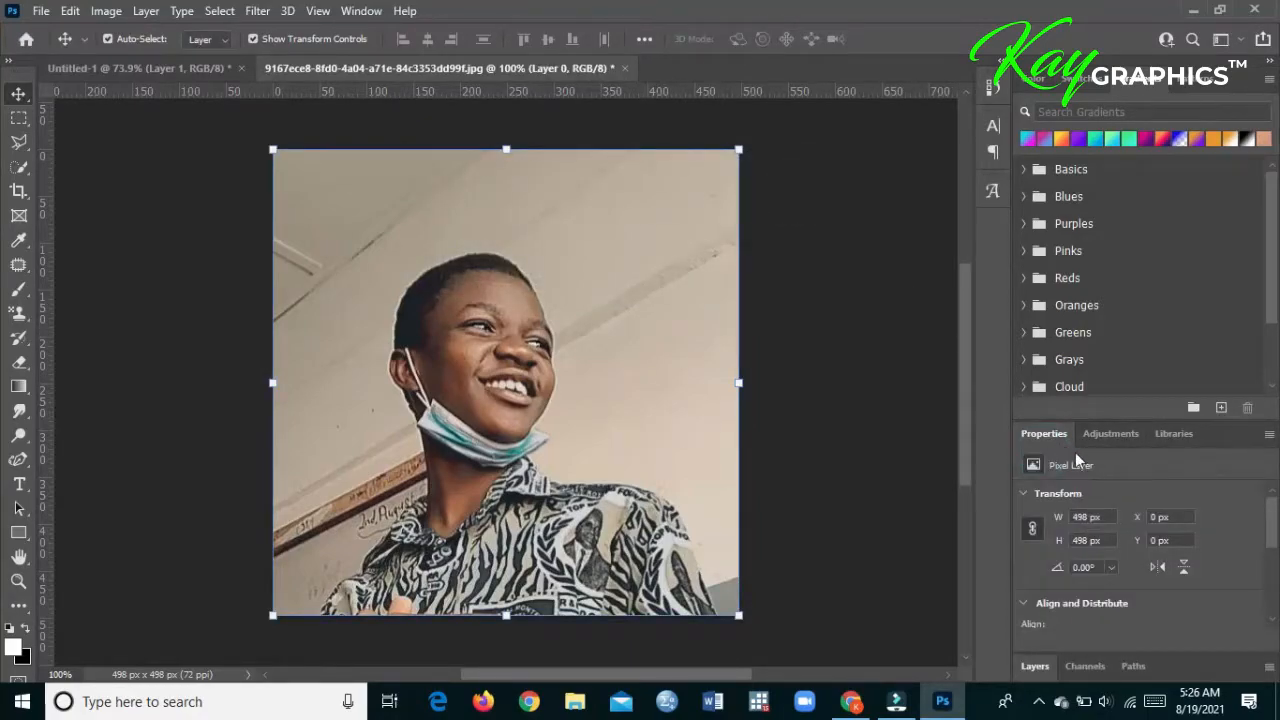
scroll(1111, 581, down, 3)
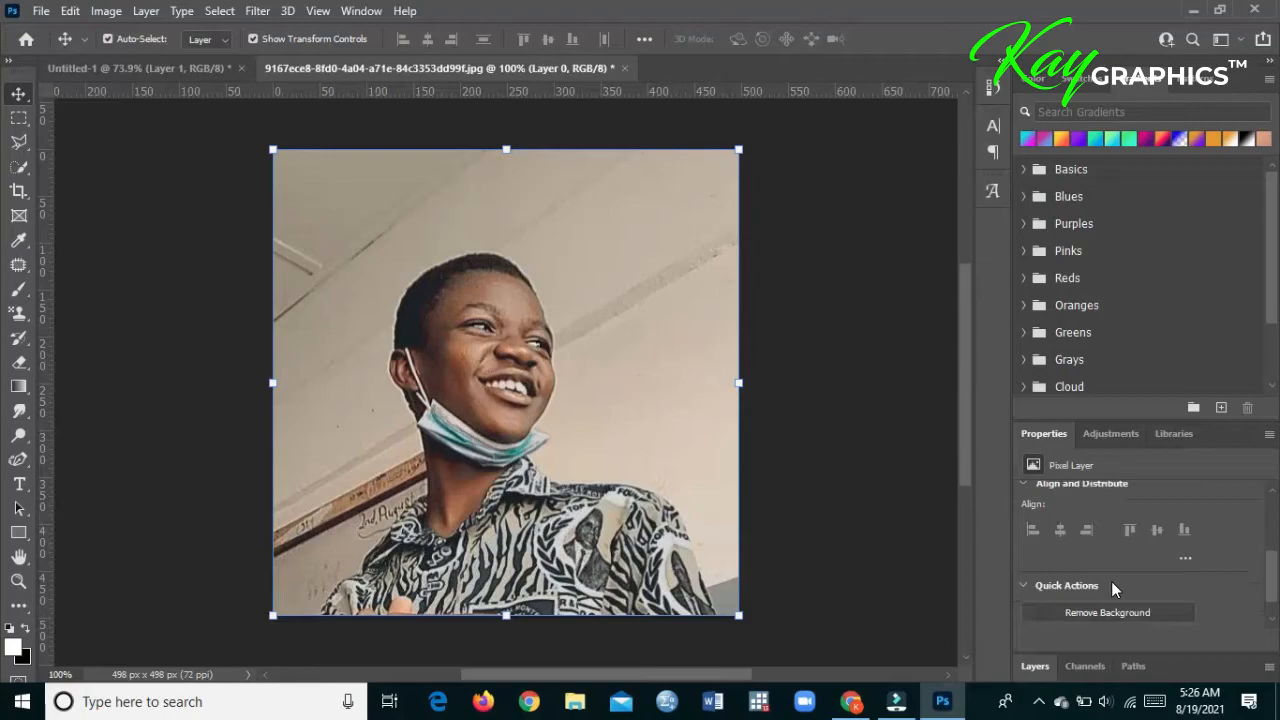
click(1111, 607)
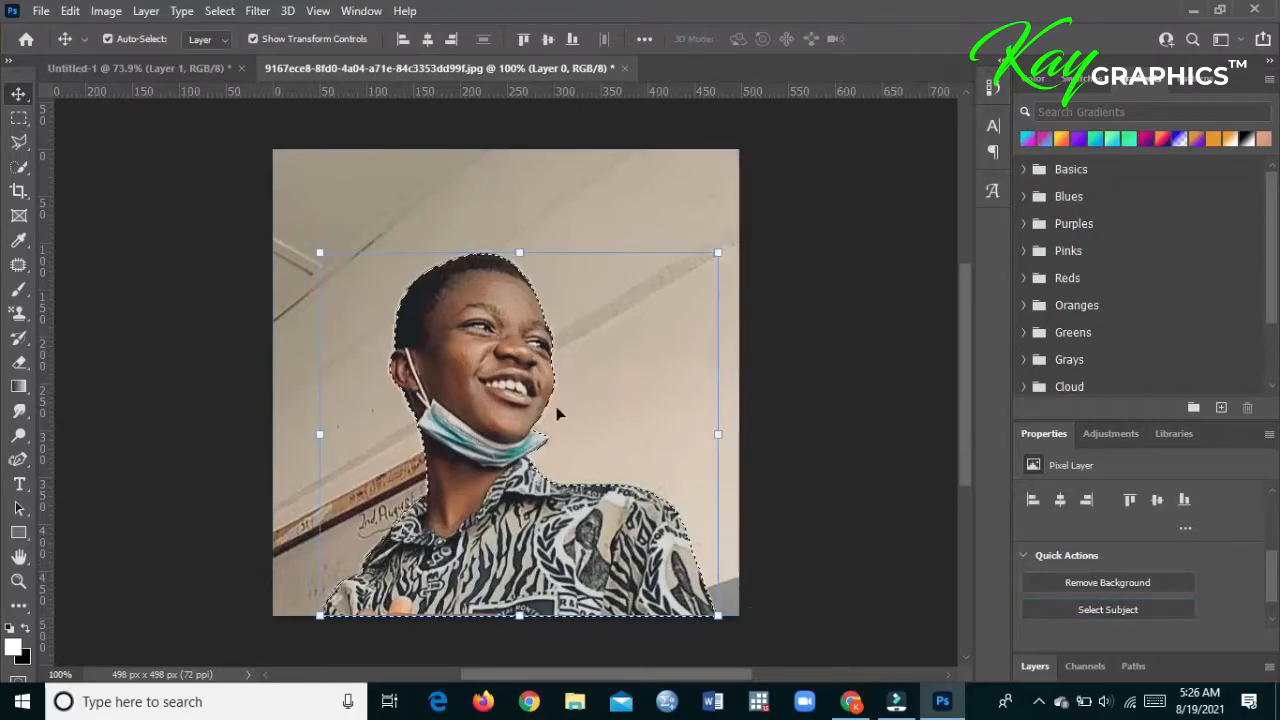
click(18, 167)
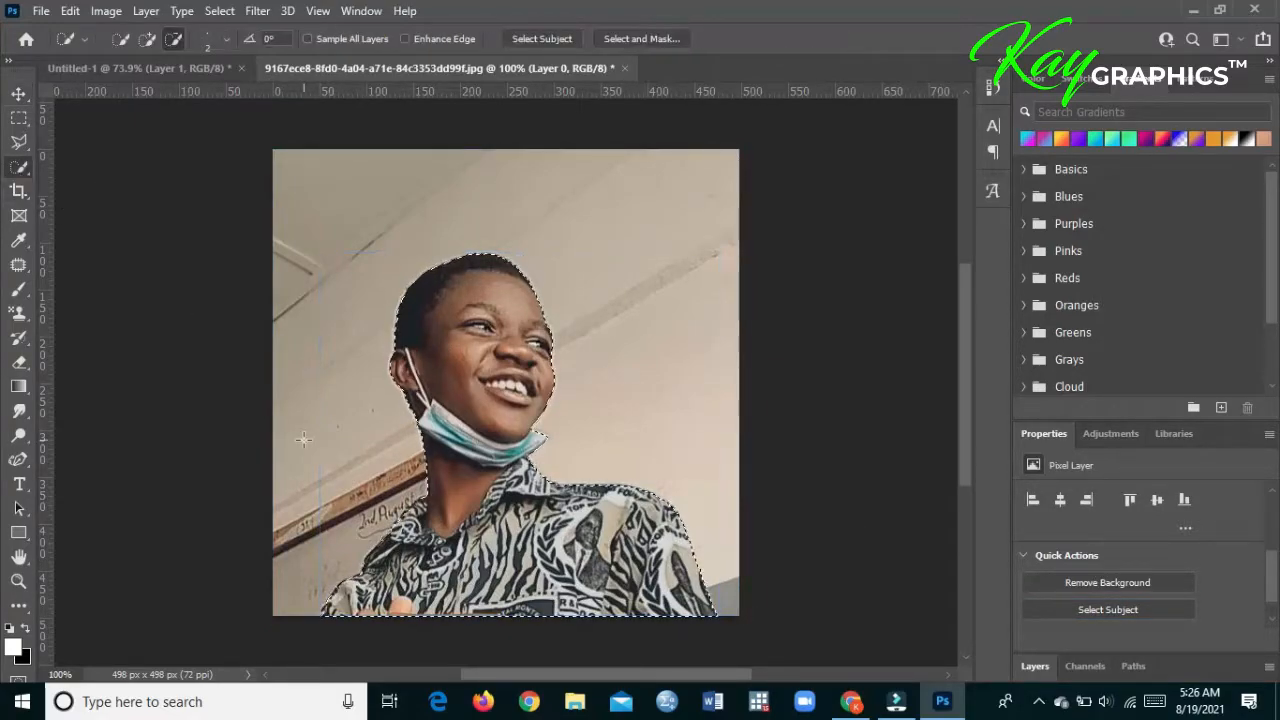
click(1033, 667)
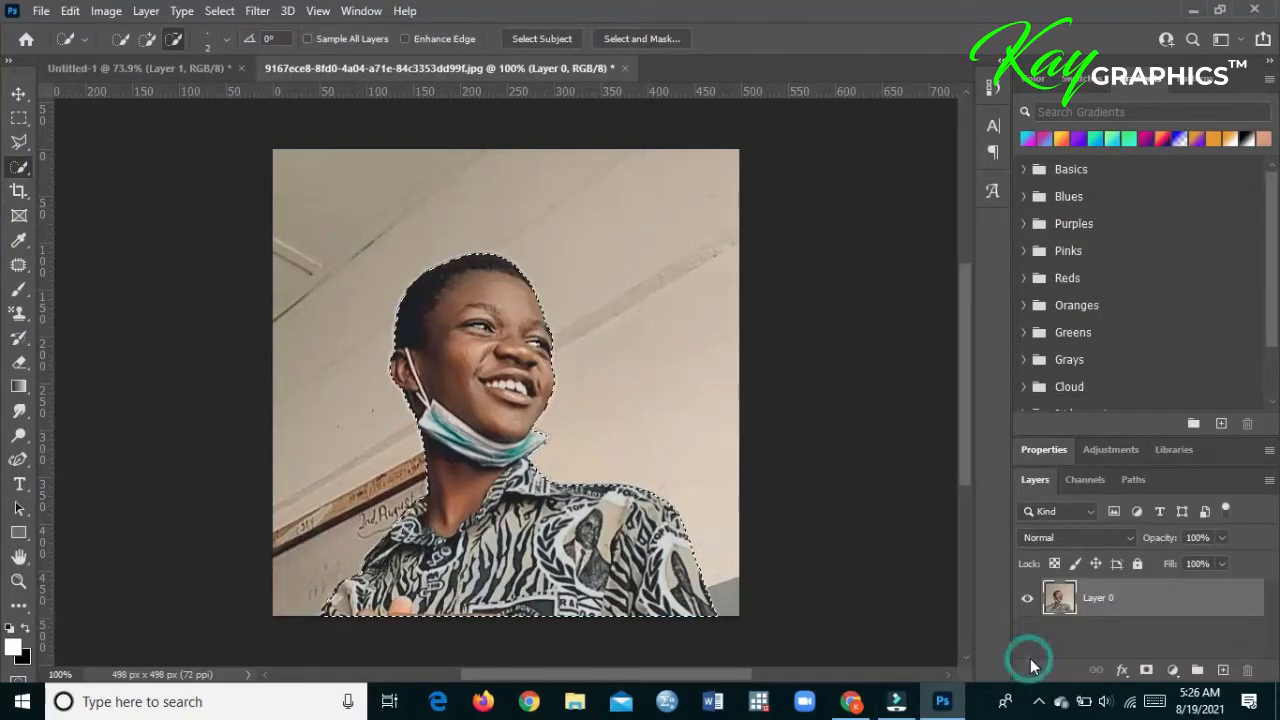
click(18, 92)
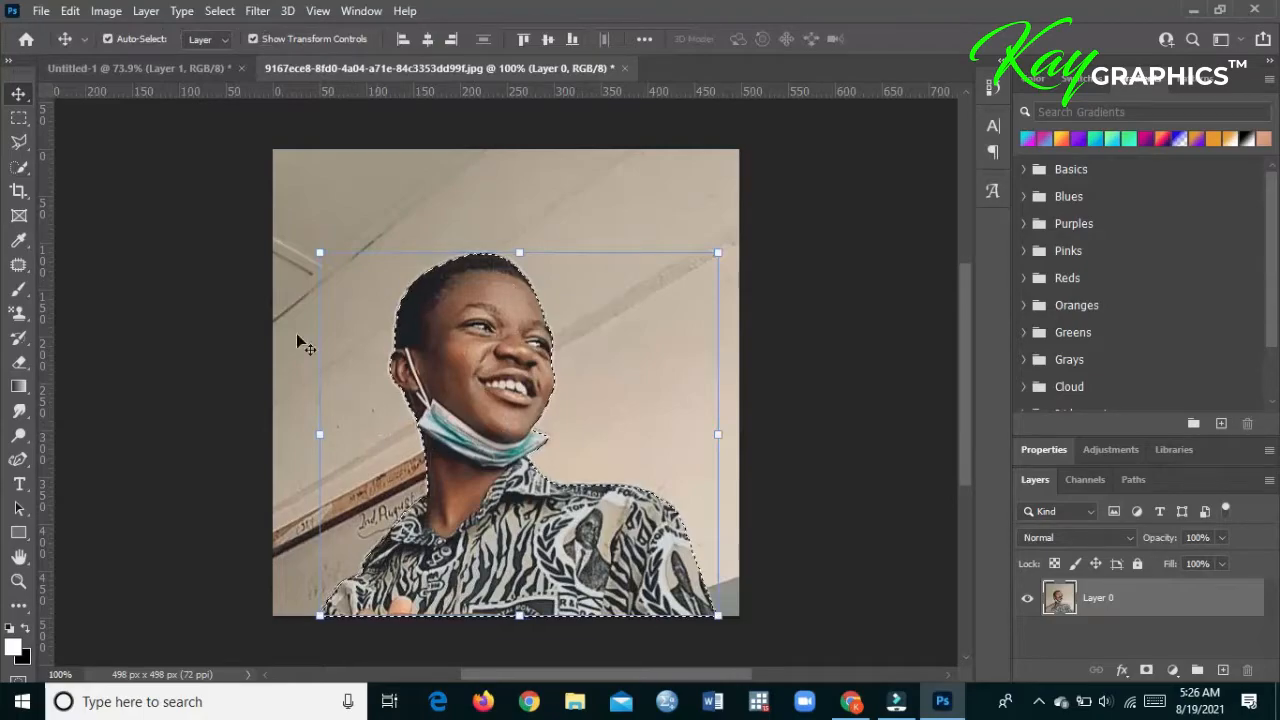
click(25, 172)
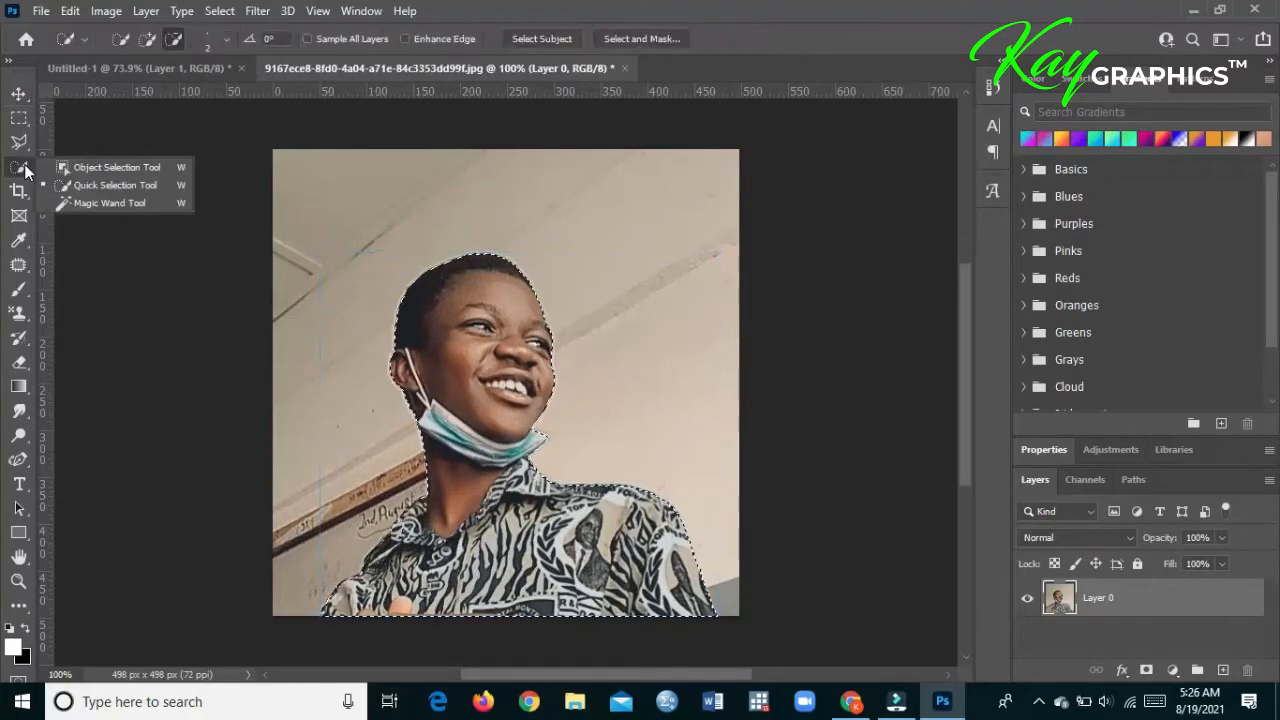
click(56, 169)
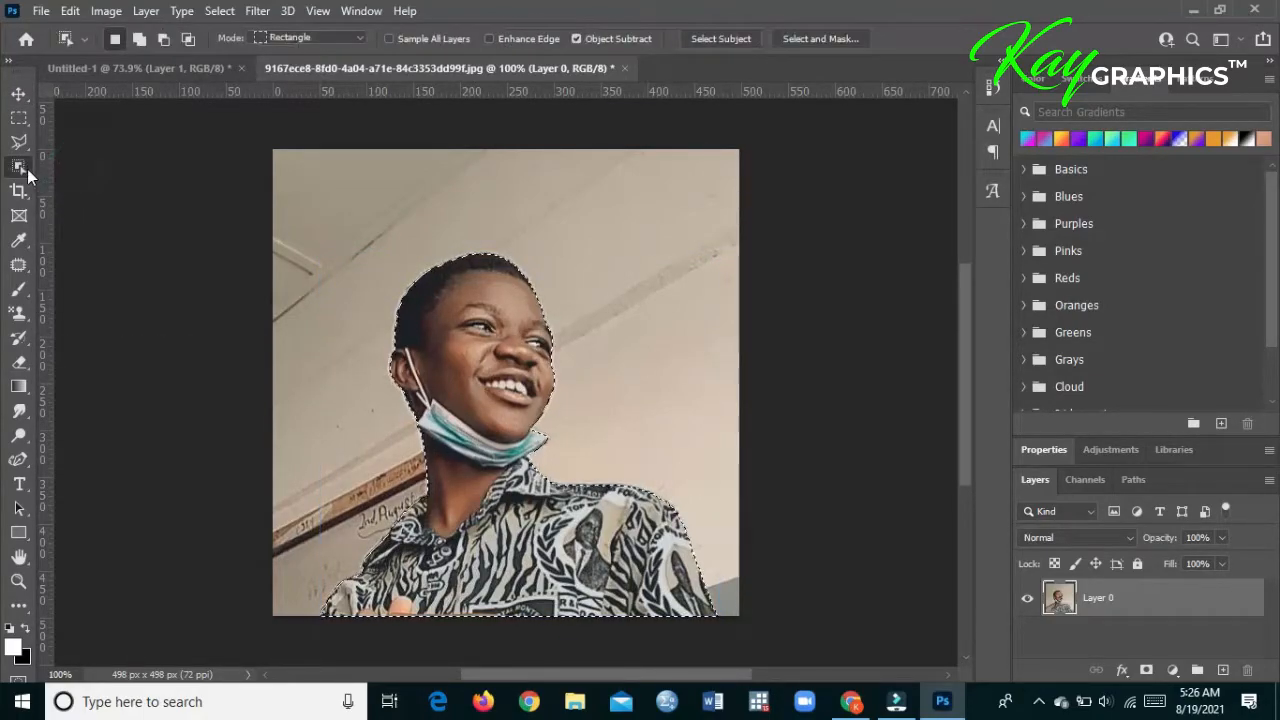
click(18, 170)
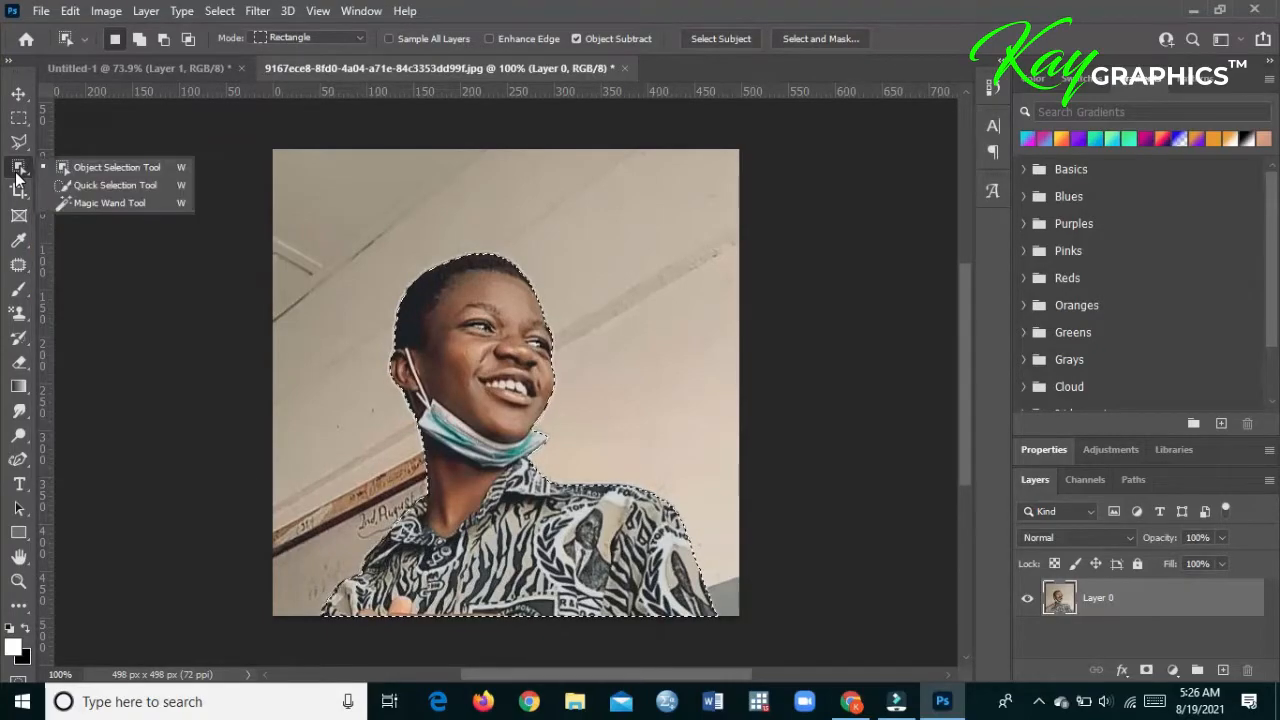
click(100, 185)
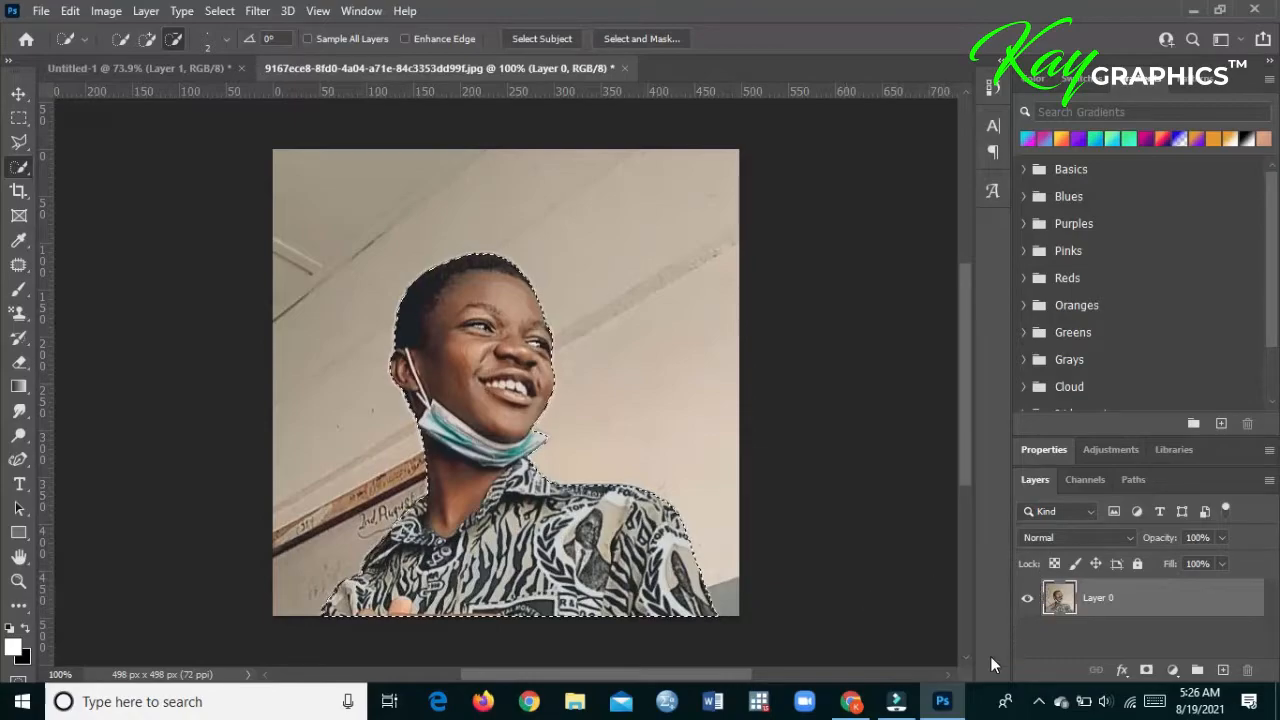
- Add a layer mask from the selection to hide the photo's backdrop, and switch to the Move tool
click(1149, 670)
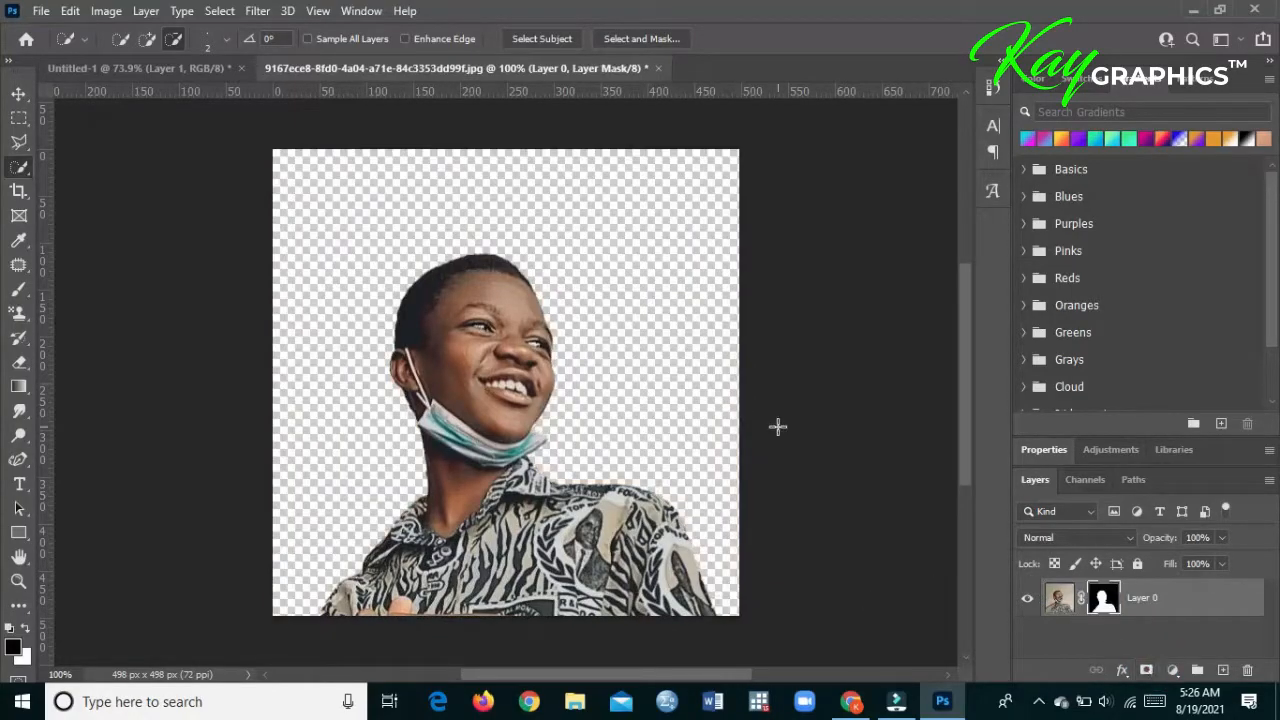
click(19, 93)
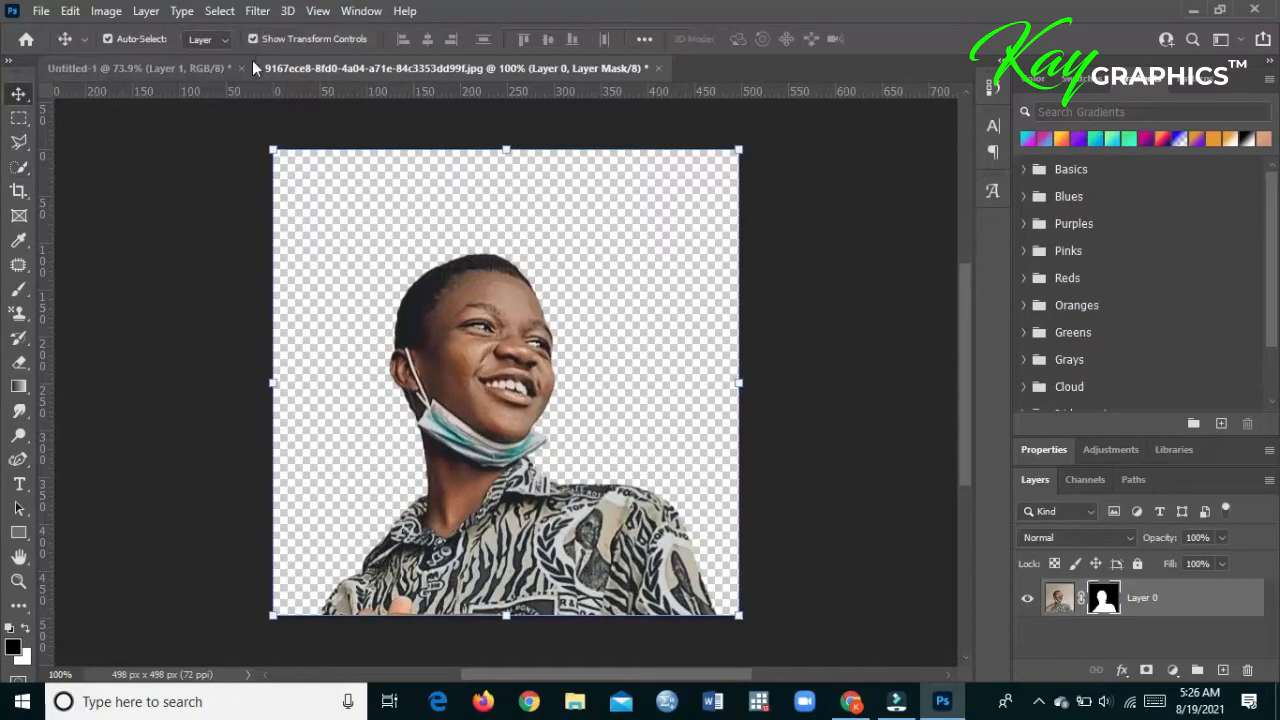
- Float the photo's window, copy the masked portrait onto the middle of the Untitled-1 gradient canvas, and dock the window again
drag(286, 68, 417, 67)
drag(290, 68, 749, 114)
click(898, 318)
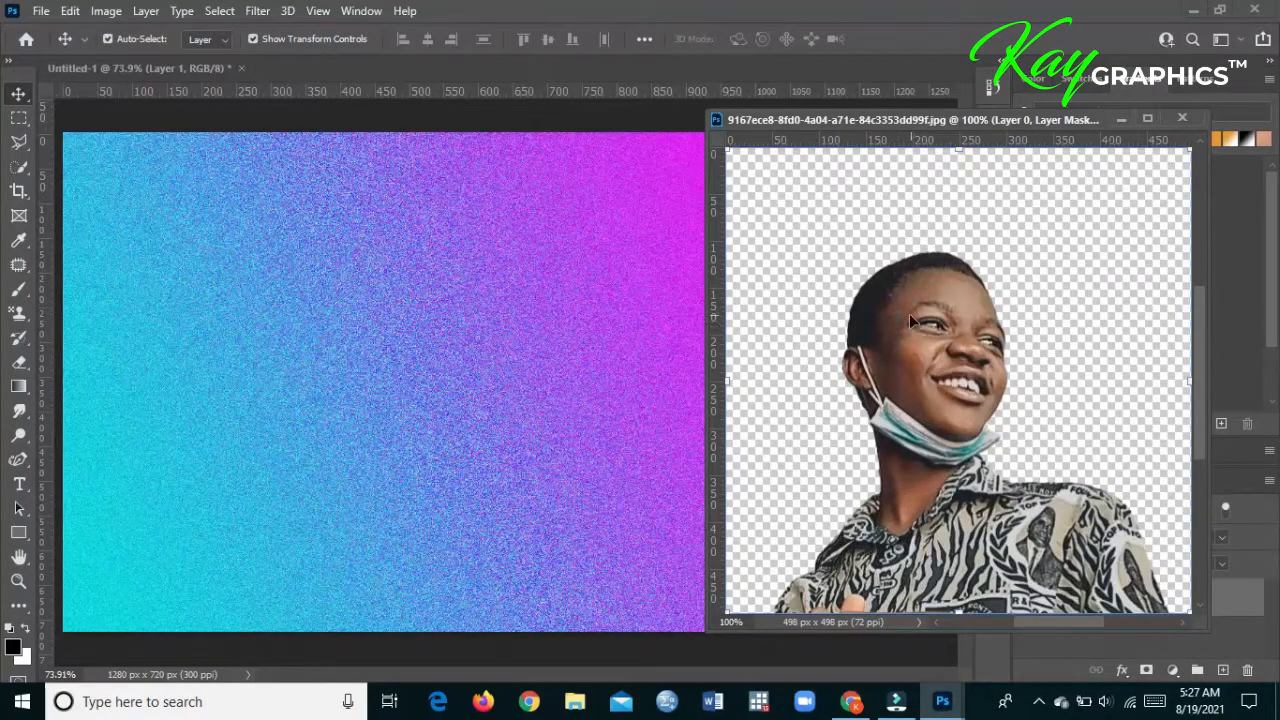
drag(910, 313, 548, 326)
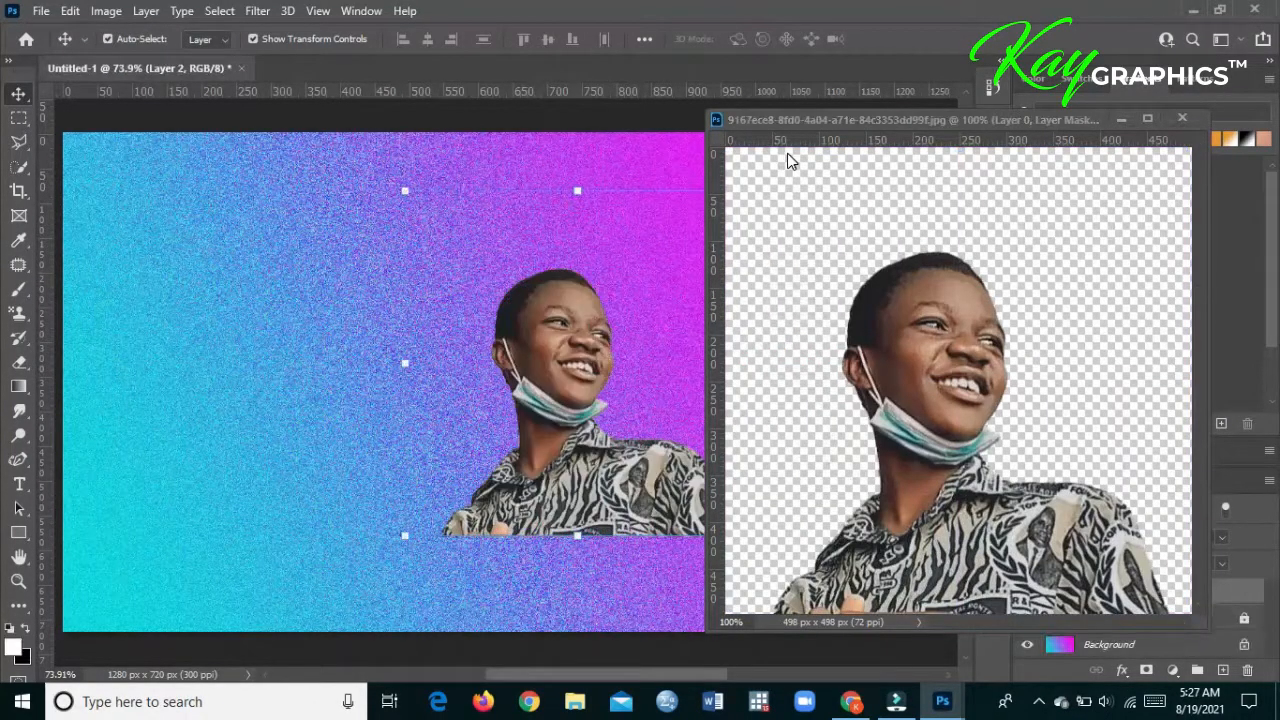
drag(793, 122, 680, 70)
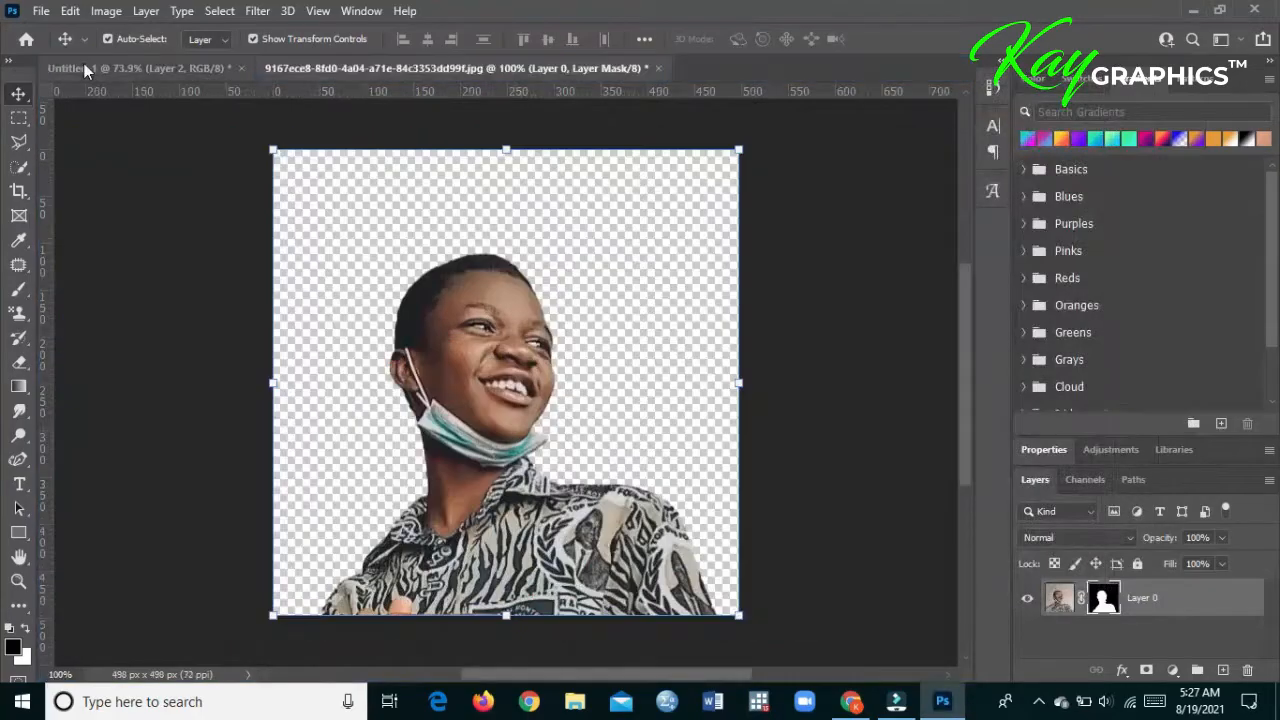
click(95, 70)
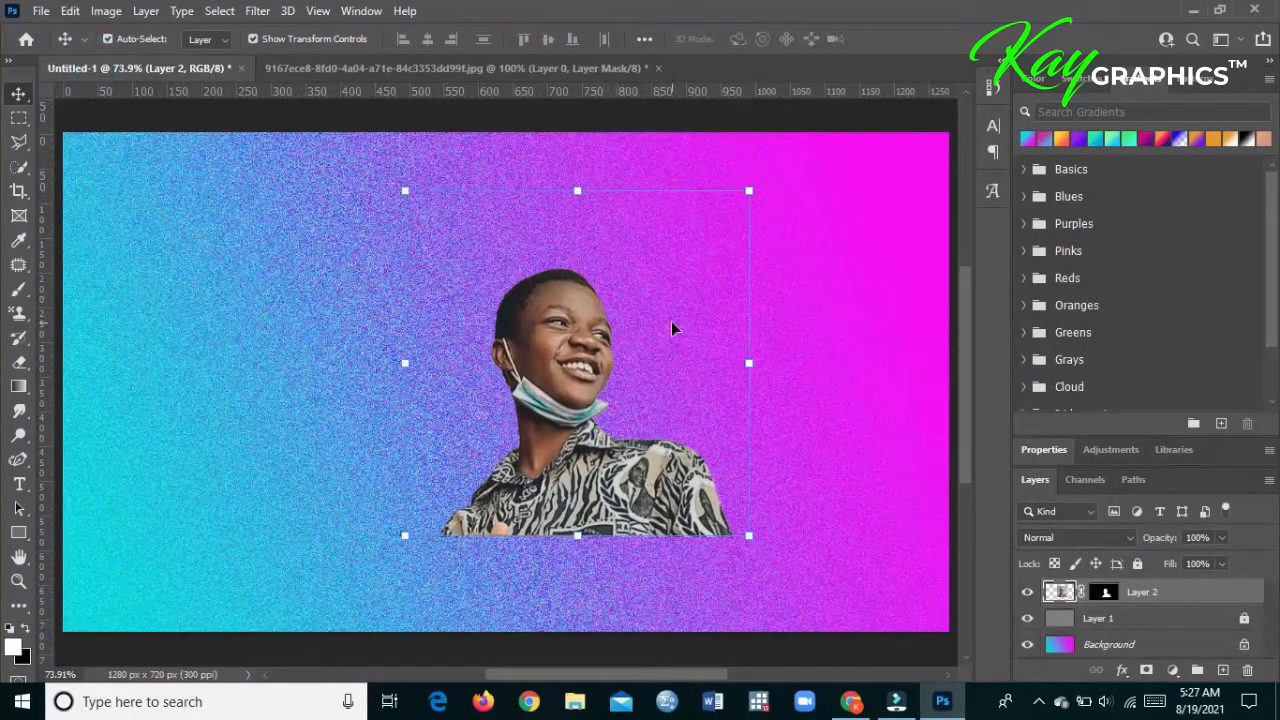
- Flip the cut-out portrait on Layer 2 horizontally
click(70, 11)
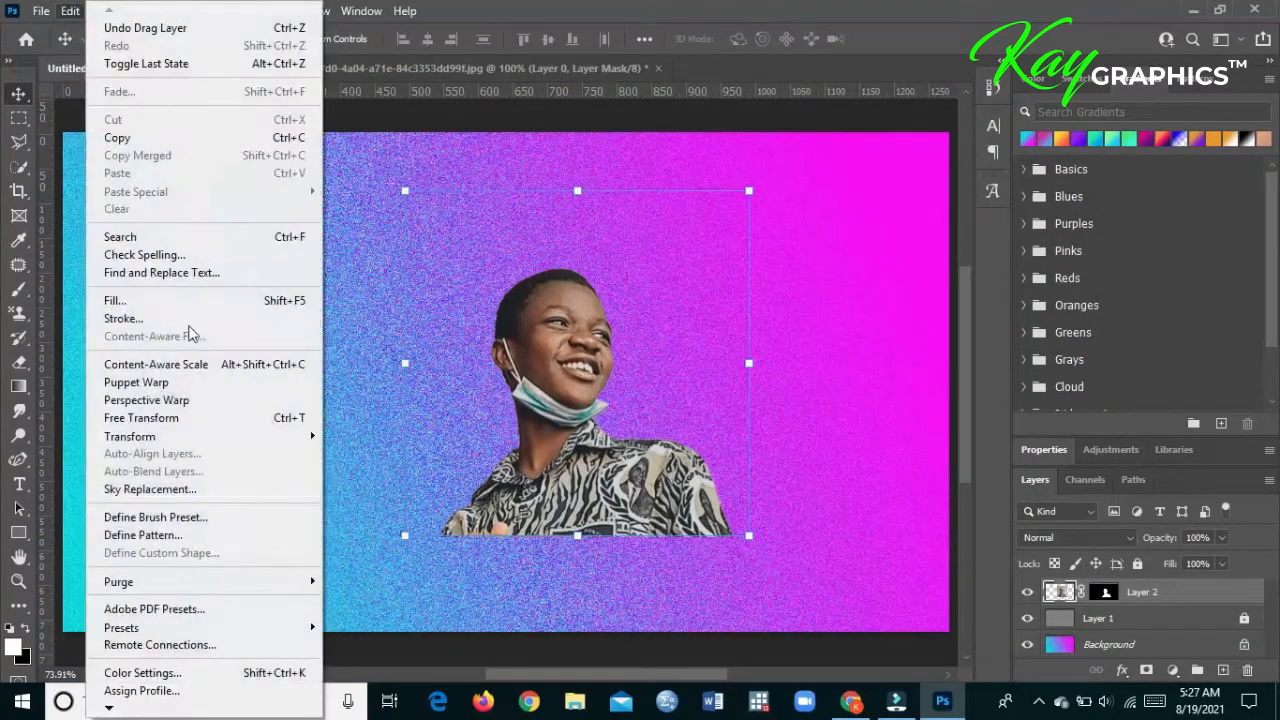
mouse_move(276, 438)
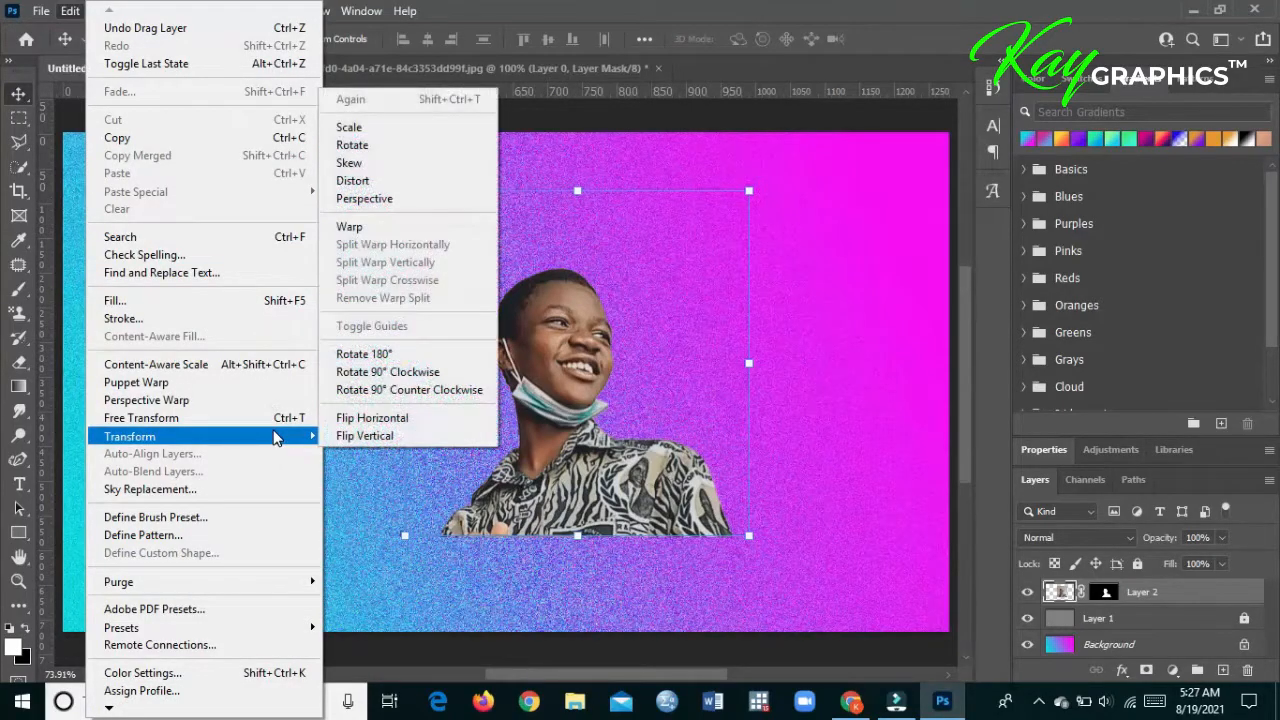
click(395, 418)
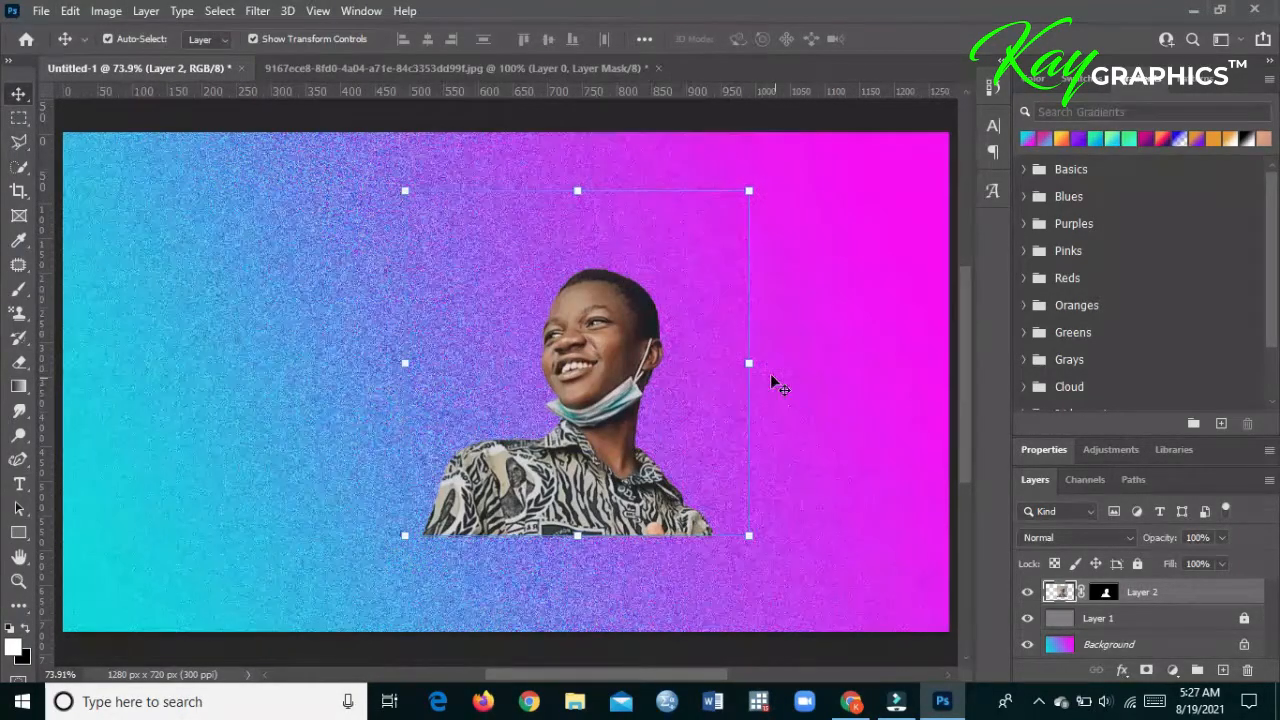
- Scale the portrait proportionally to about 140% and place it in the lower-right corner of the canvas
drag(749, 363, 894, 426)
drag(720, 433, 835, 463)
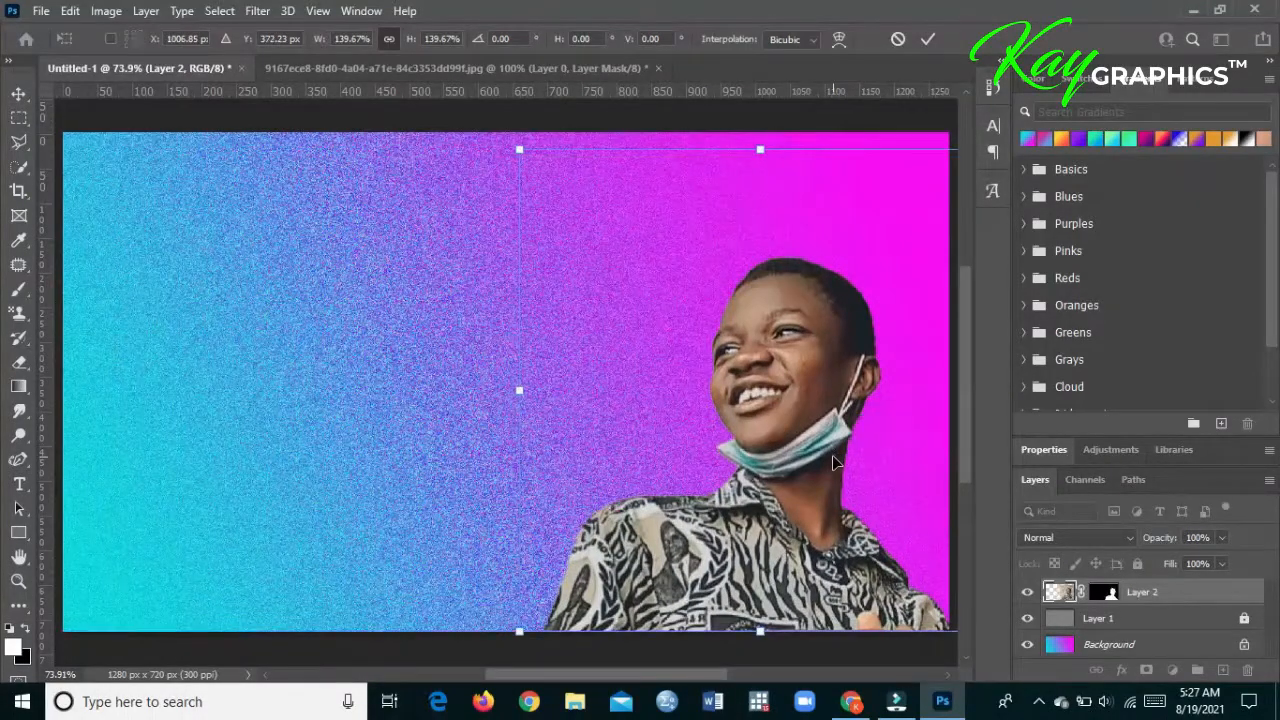
key(Return)
click(297, 266)
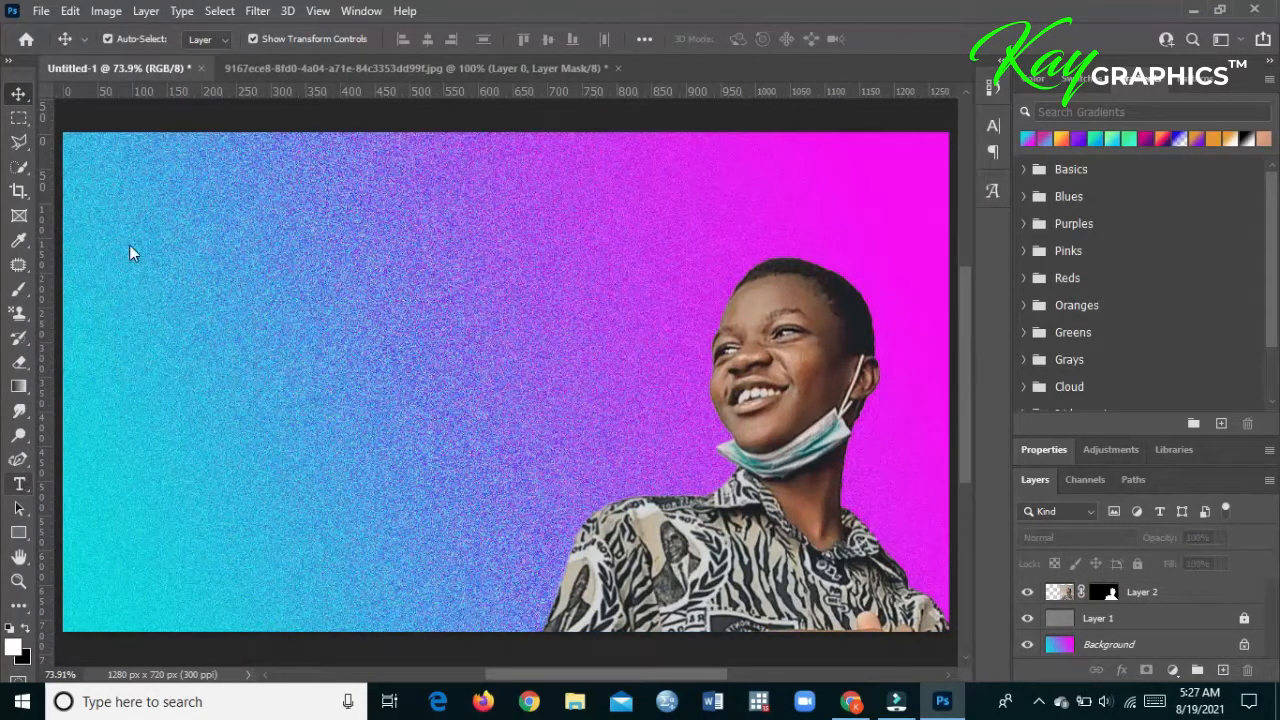
- Add a white 36 pt placeholder text line in Geometr415 Blk BT across the canvas, beside the portrait's face
click(19, 485)
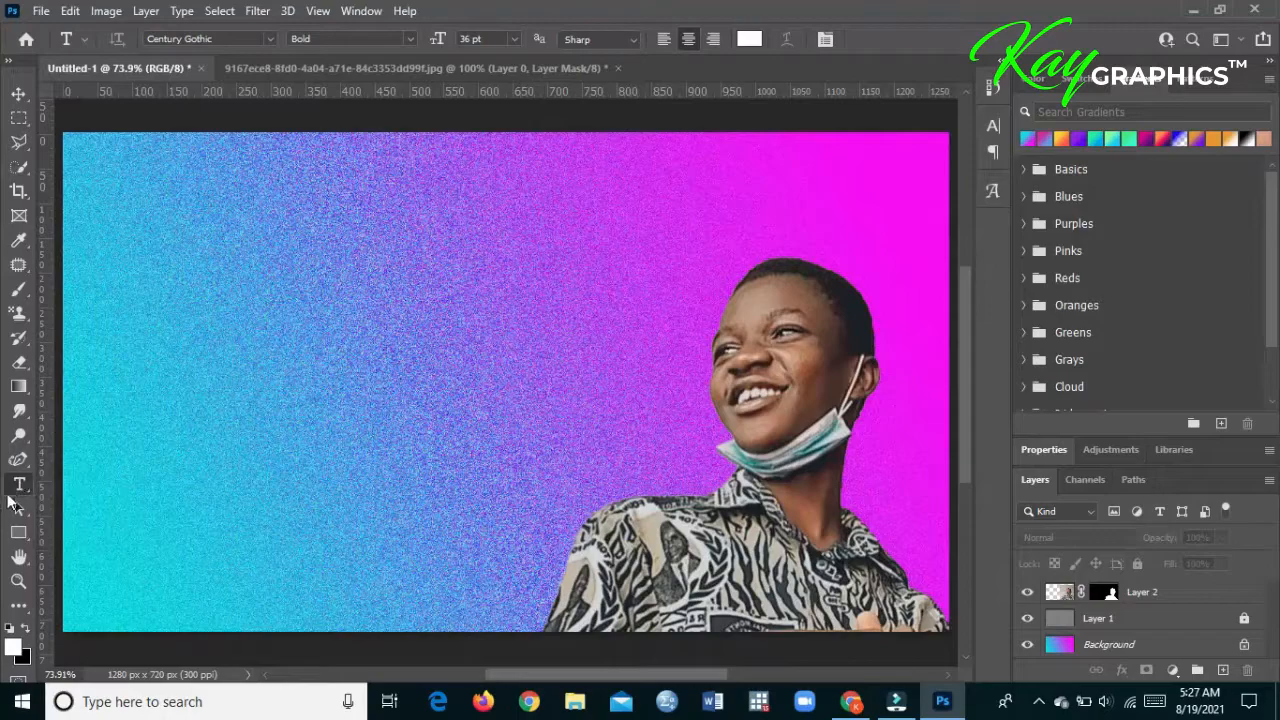
click(270, 44)
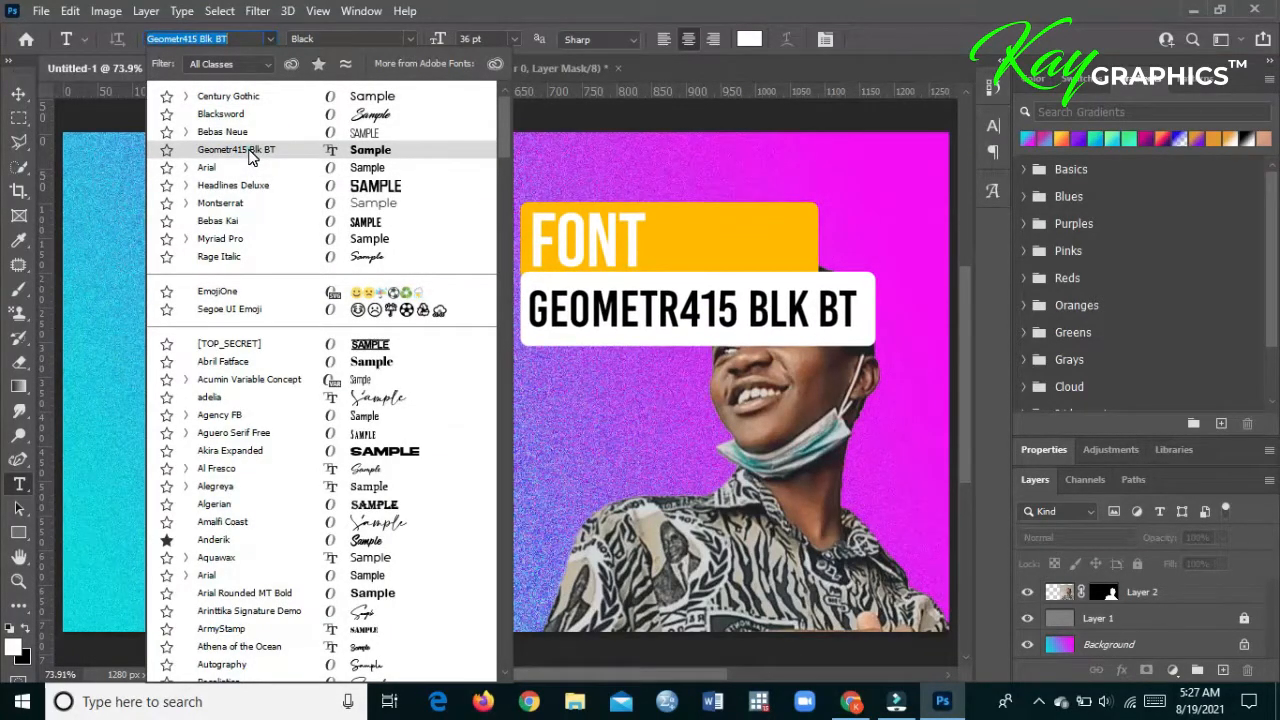
click(250, 152)
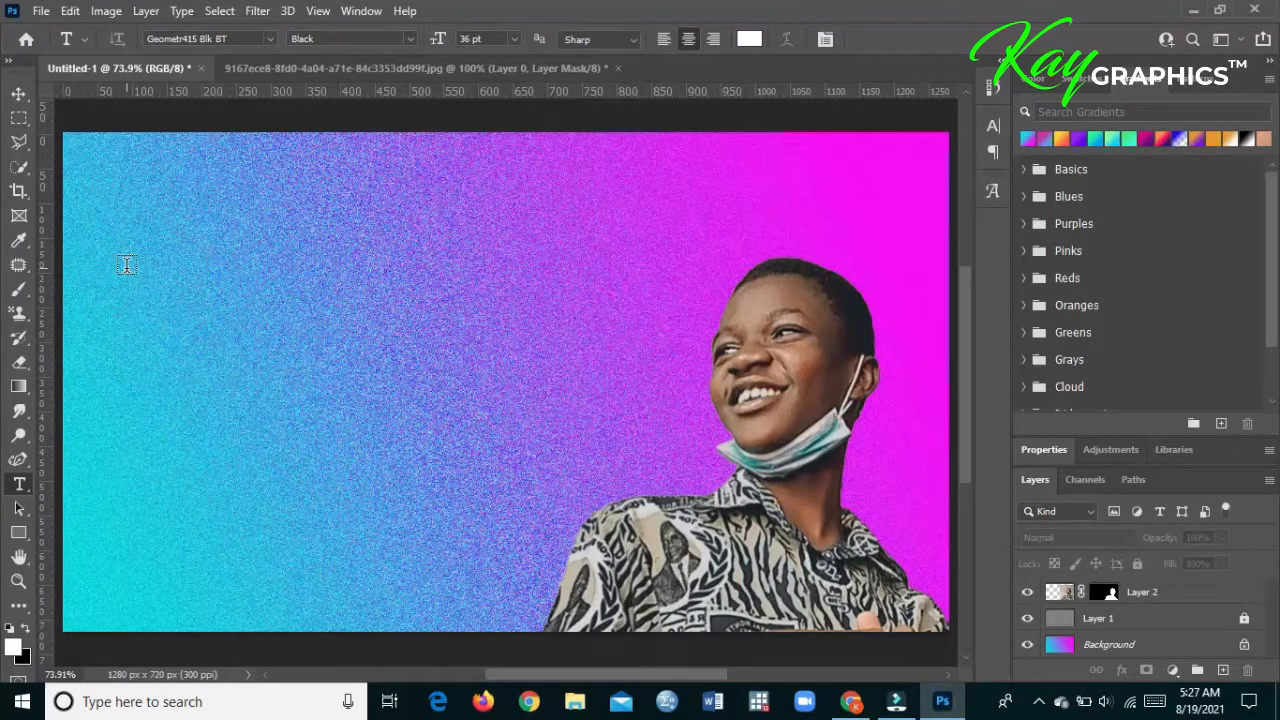
click(136, 354)
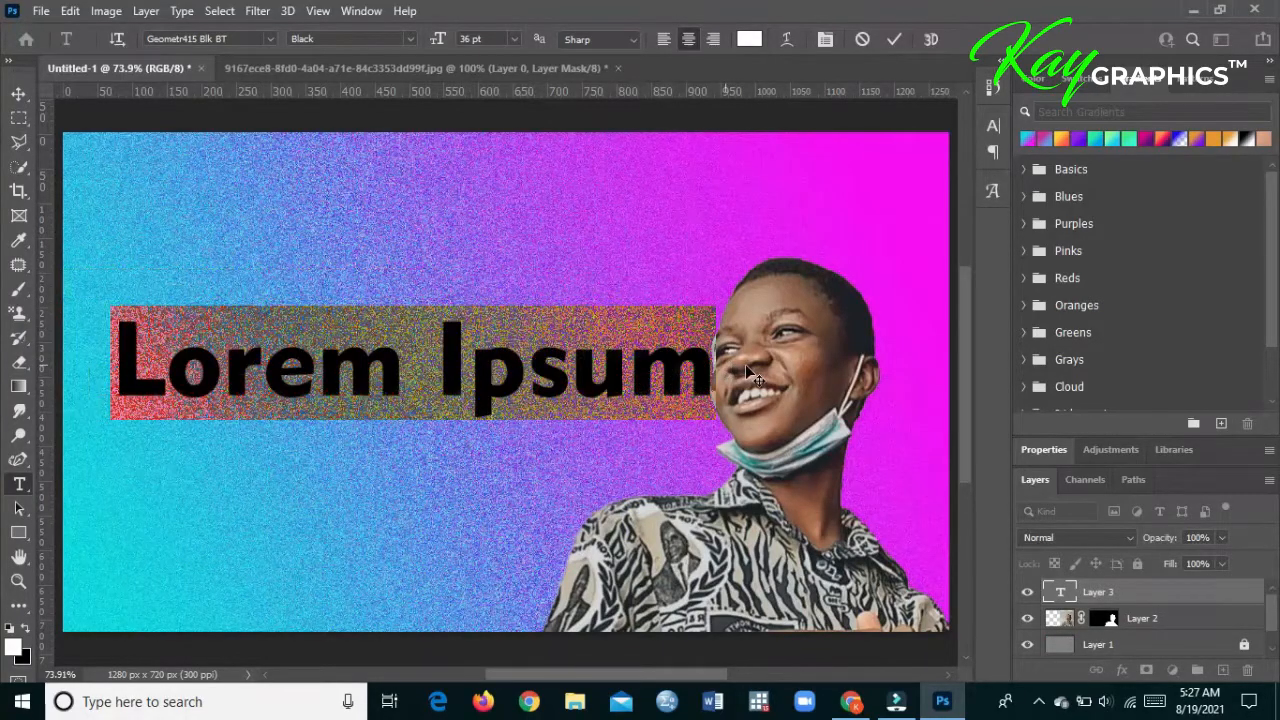
click(18, 93)
- Open YOUTUBE THUMBAIL copy.jpg from the CASEY > ORIGINAL FLYERS folder as a reference, and return to the Untitled-1 document
click(41, 10)
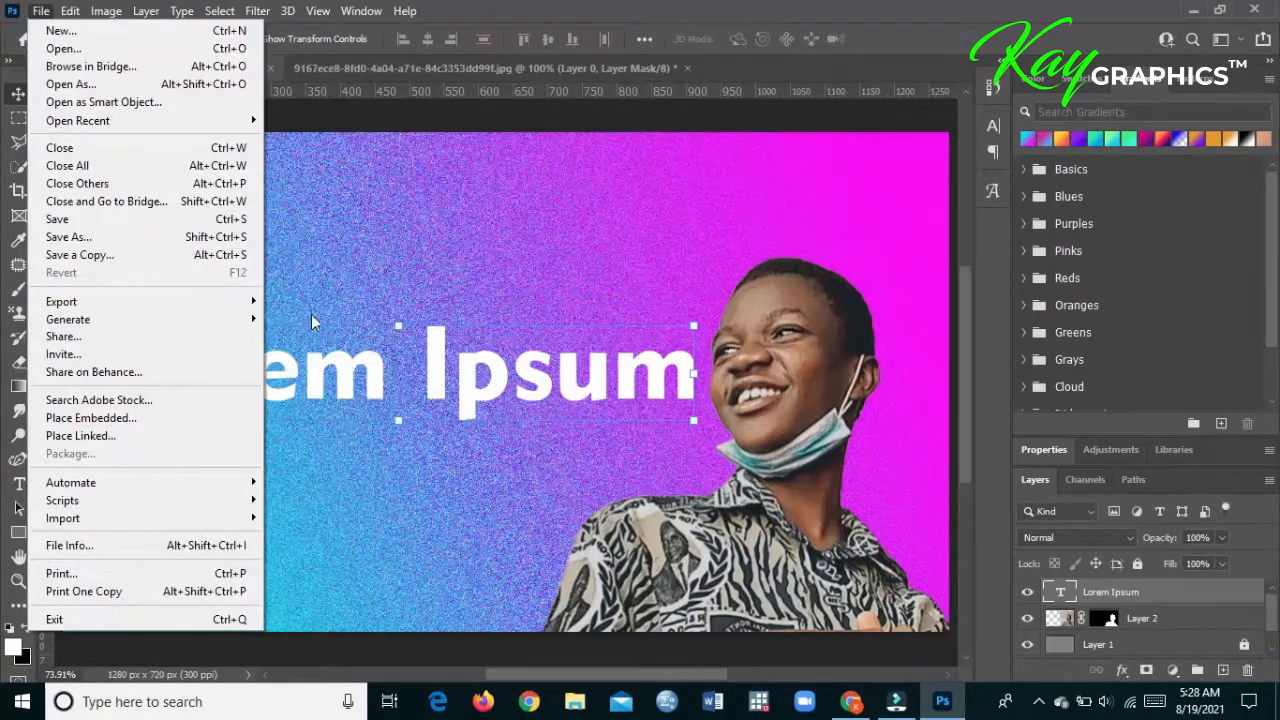
click(167, 52)
click(648, 80)
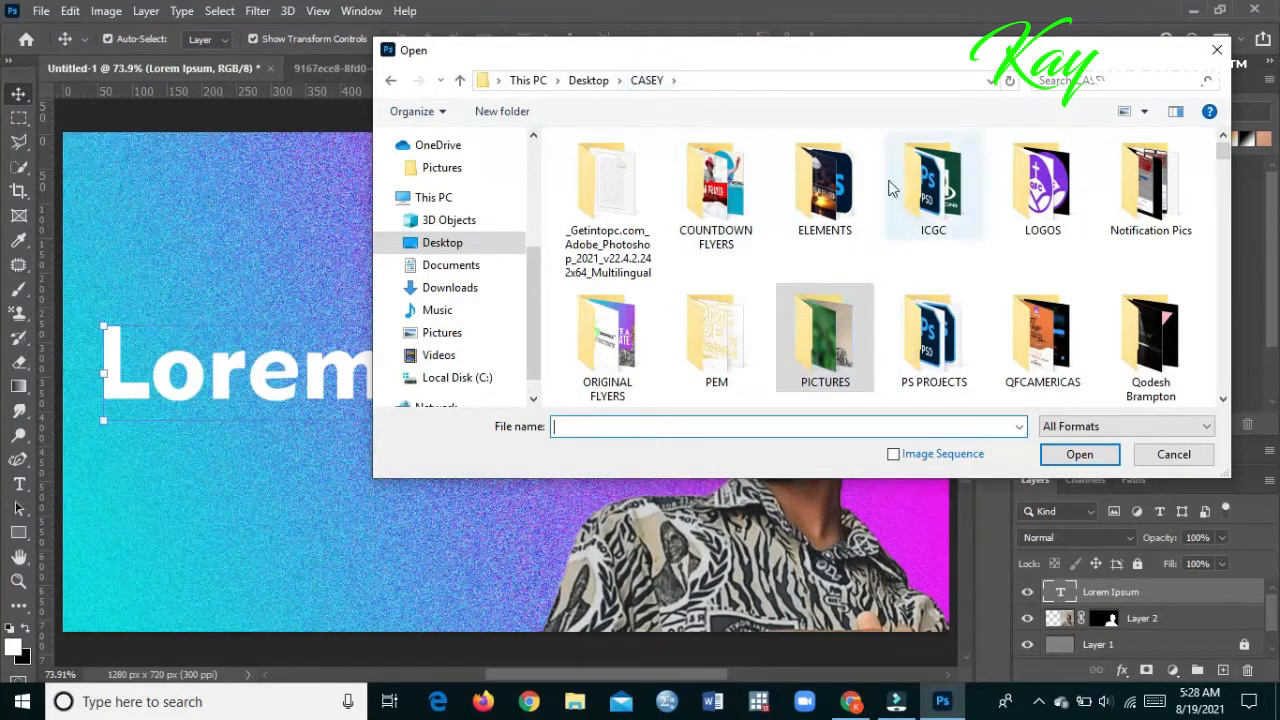
double_click(628, 322)
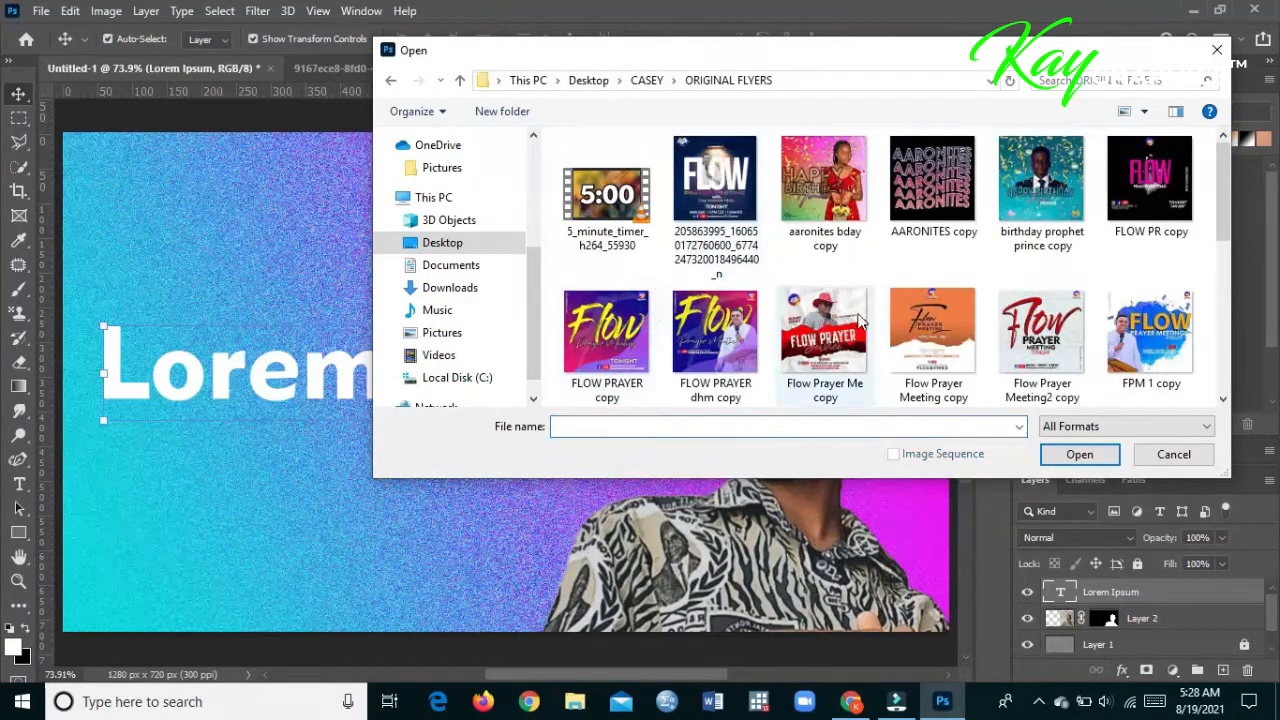
drag(1224, 188, 1240, 362)
click(870, 352)
double_click(868, 350)
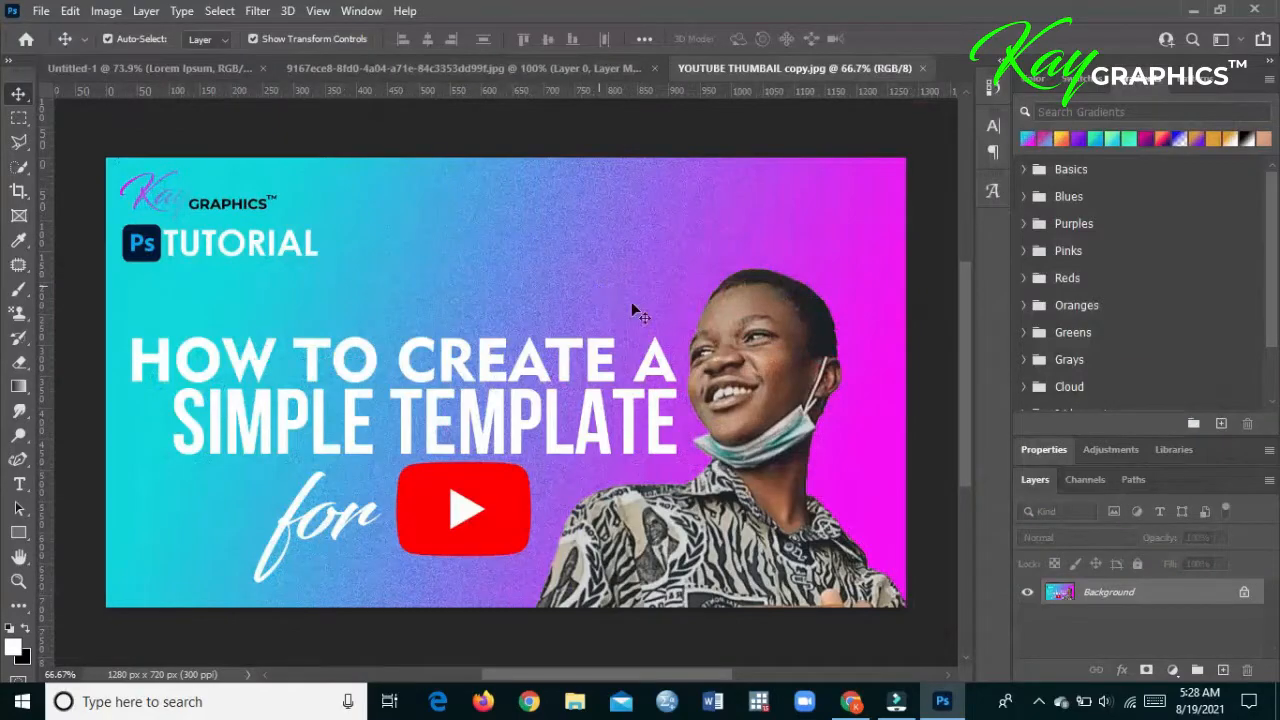
click(165, 68)
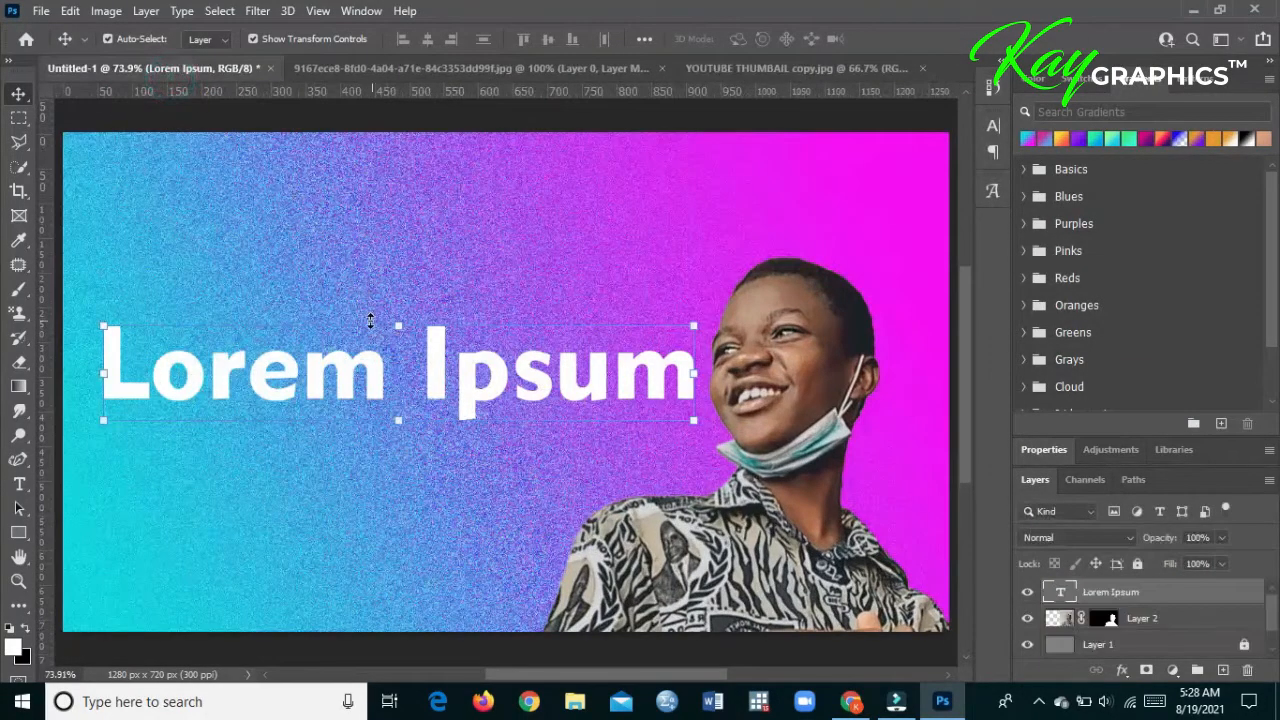
- Replace the placeholder text with the left-aligned heading "HOW TO CREATE A"
double_click(345, 363)
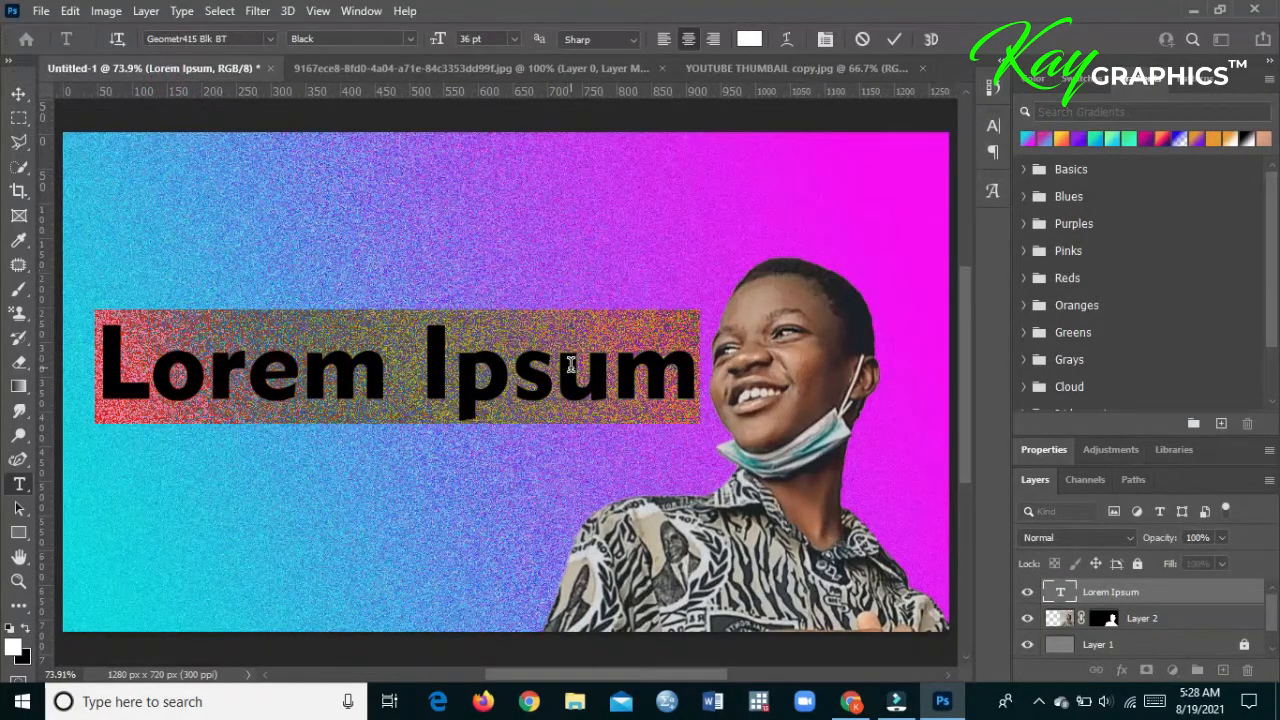
text(HOW TO CFRE==)
key(BackSpace)
key(BackSpace)
key(BackSpace)
key(BackSpace)
key(BackSpace)
key(BackSpace)
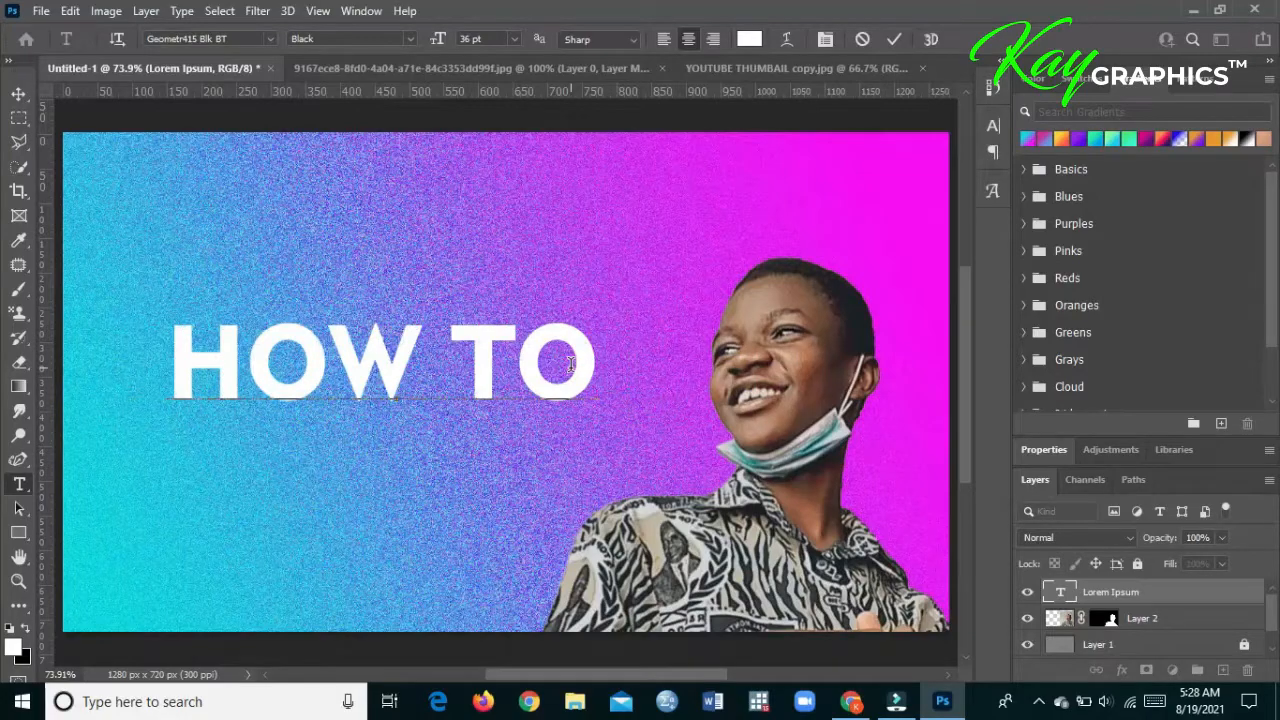
drag(622, 358, 63, 412)
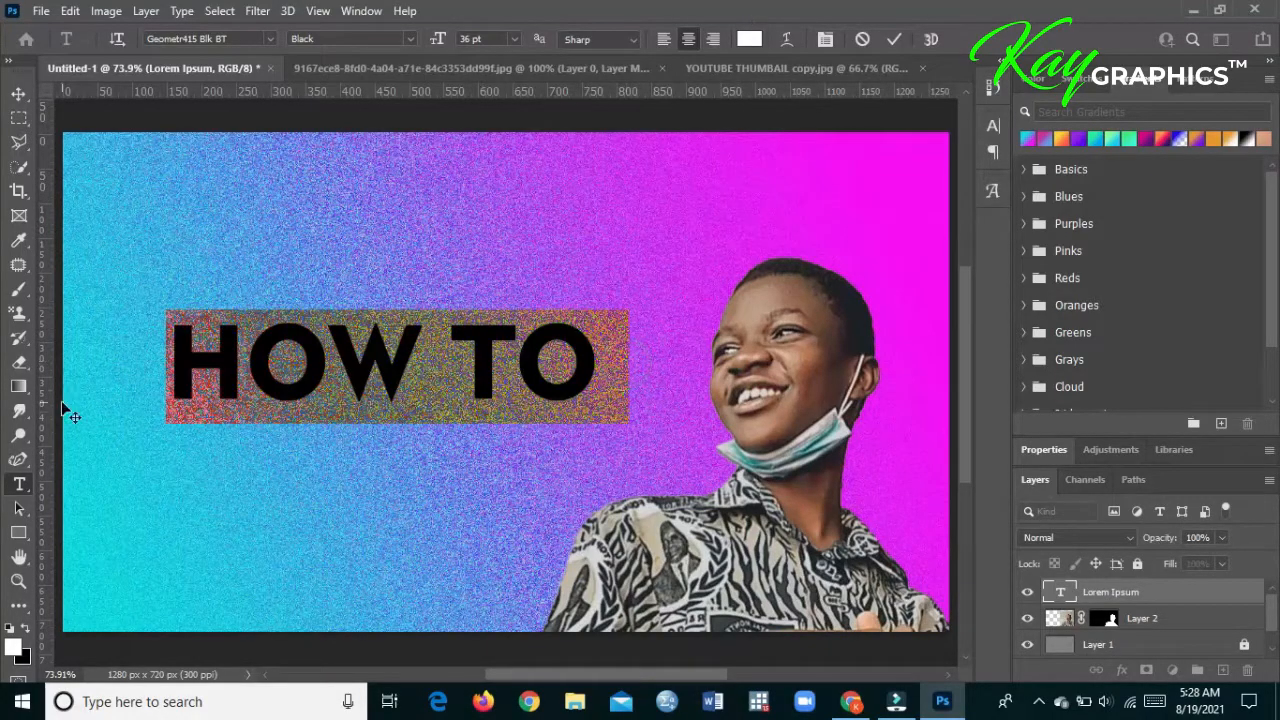
key(BackSpace)
click(661, 40)
text(C)
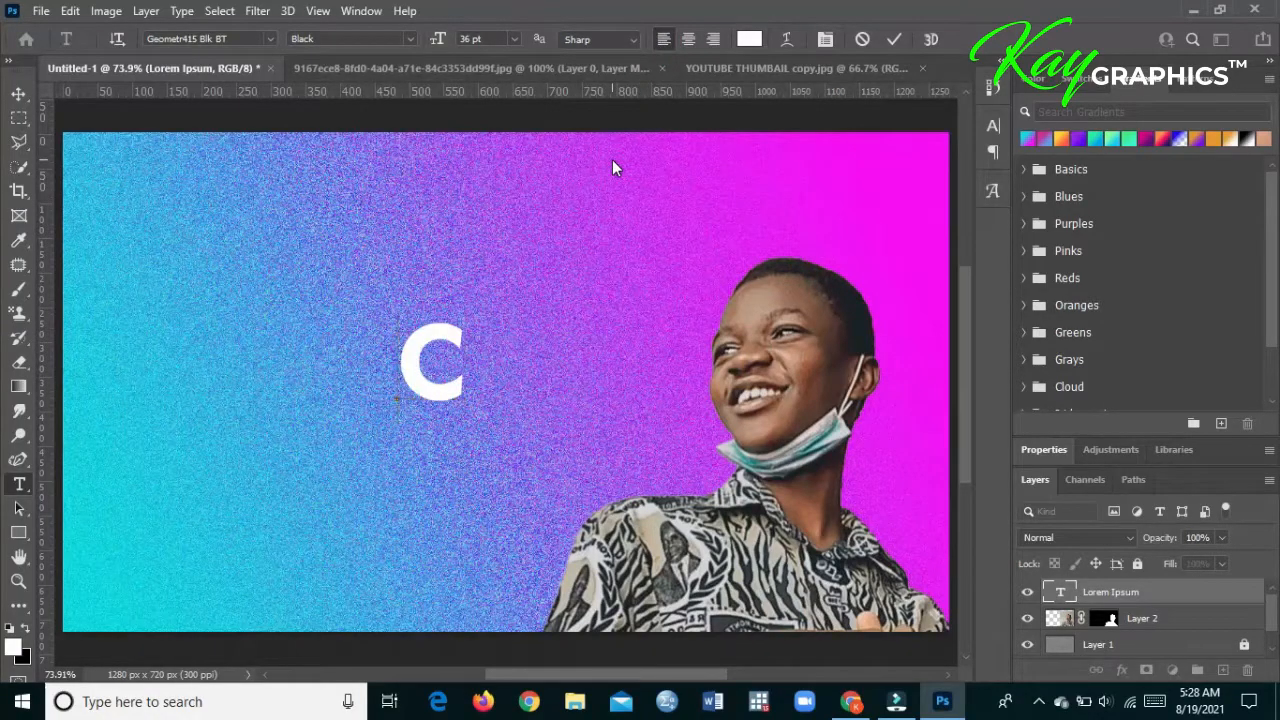
key(BackSpace)
text(HOW TO)
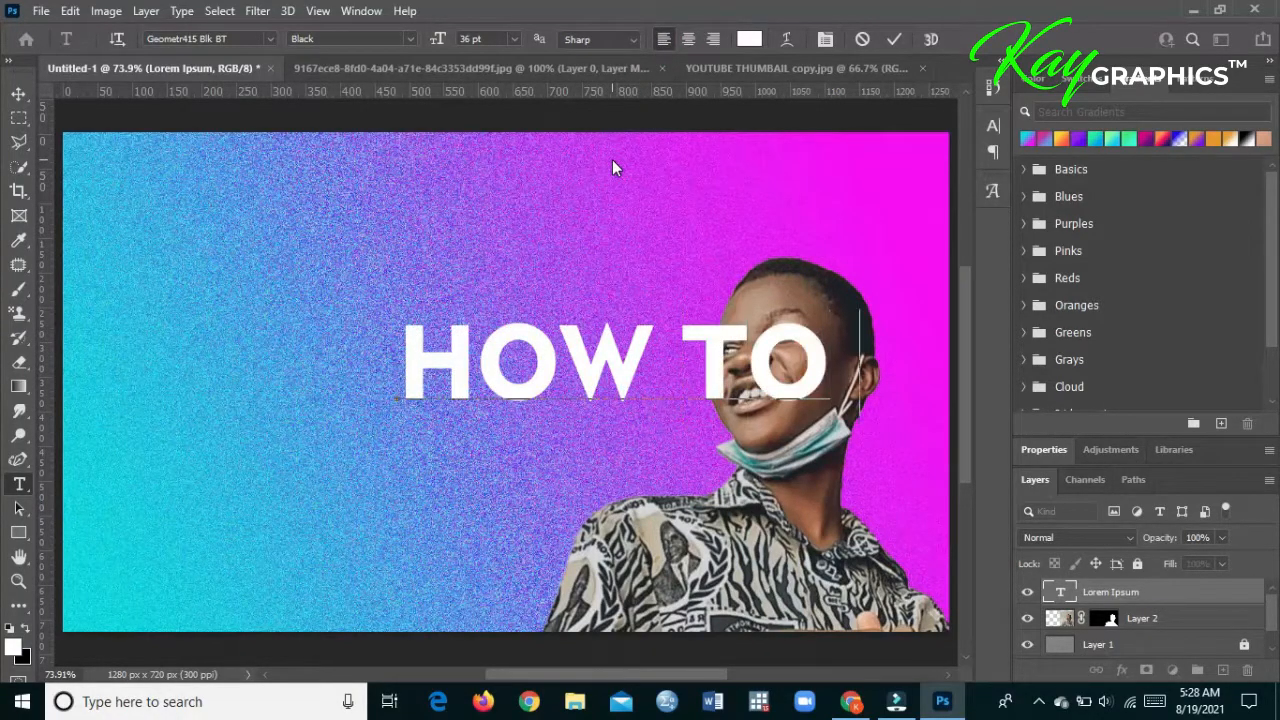
text( CR)
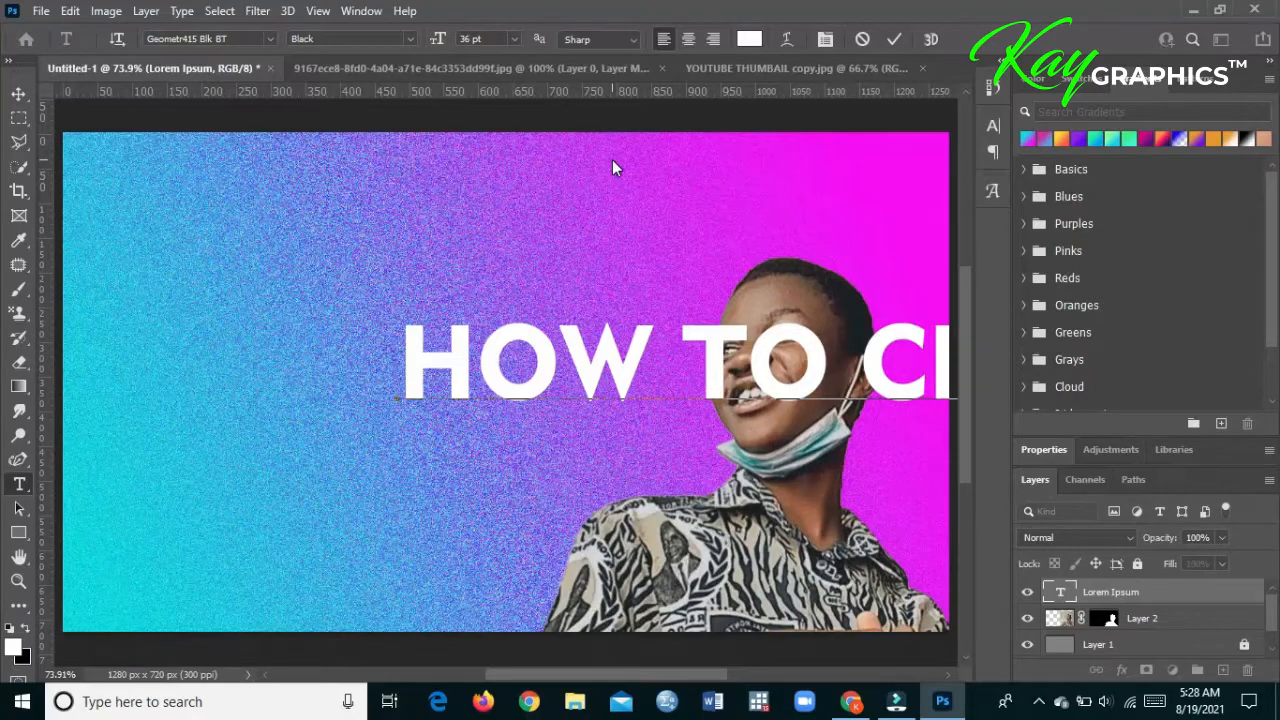
- Reduce the font size of the whole heading to 23 pt
double_click(624, 337)
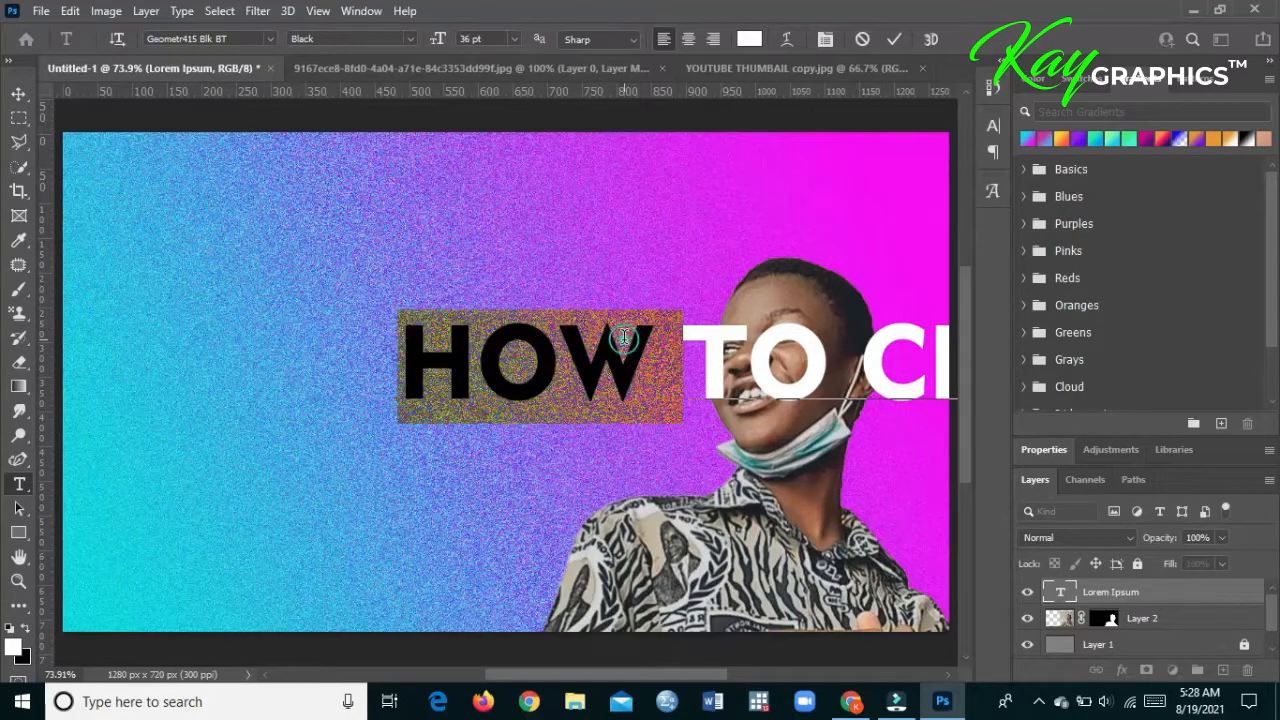
click(624, 337)
click(515, 39)
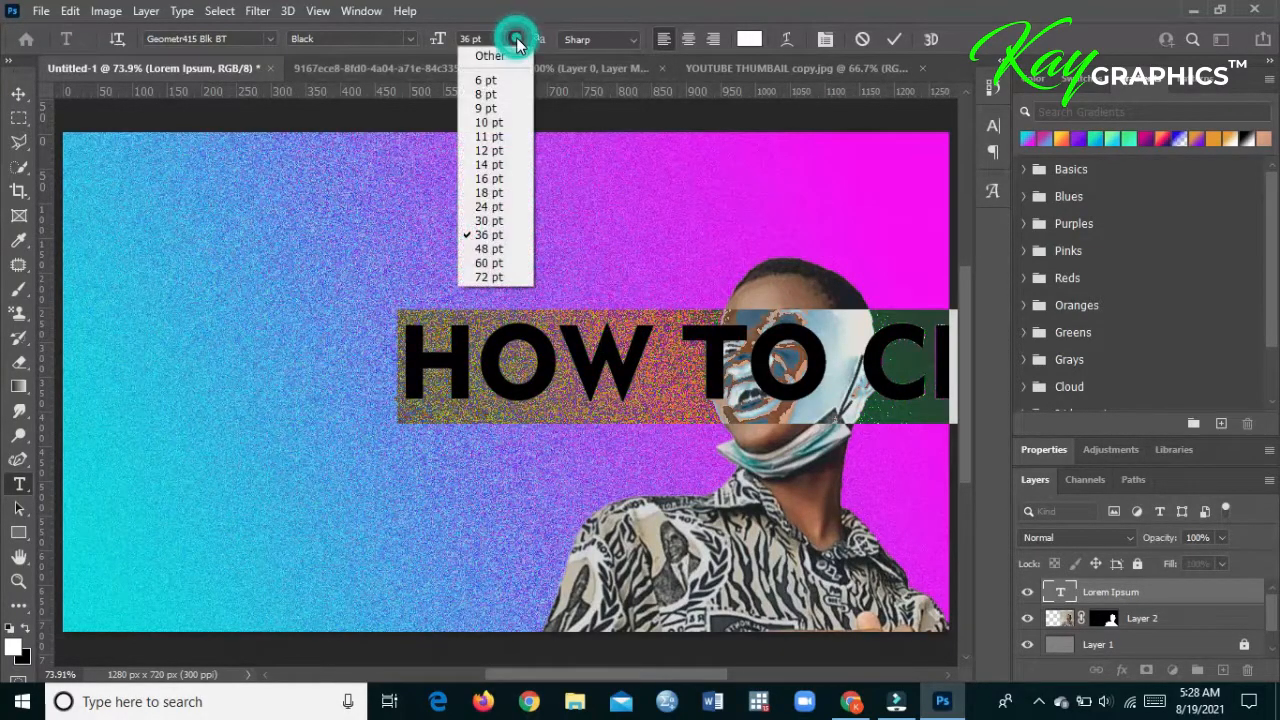
click(515, 39)
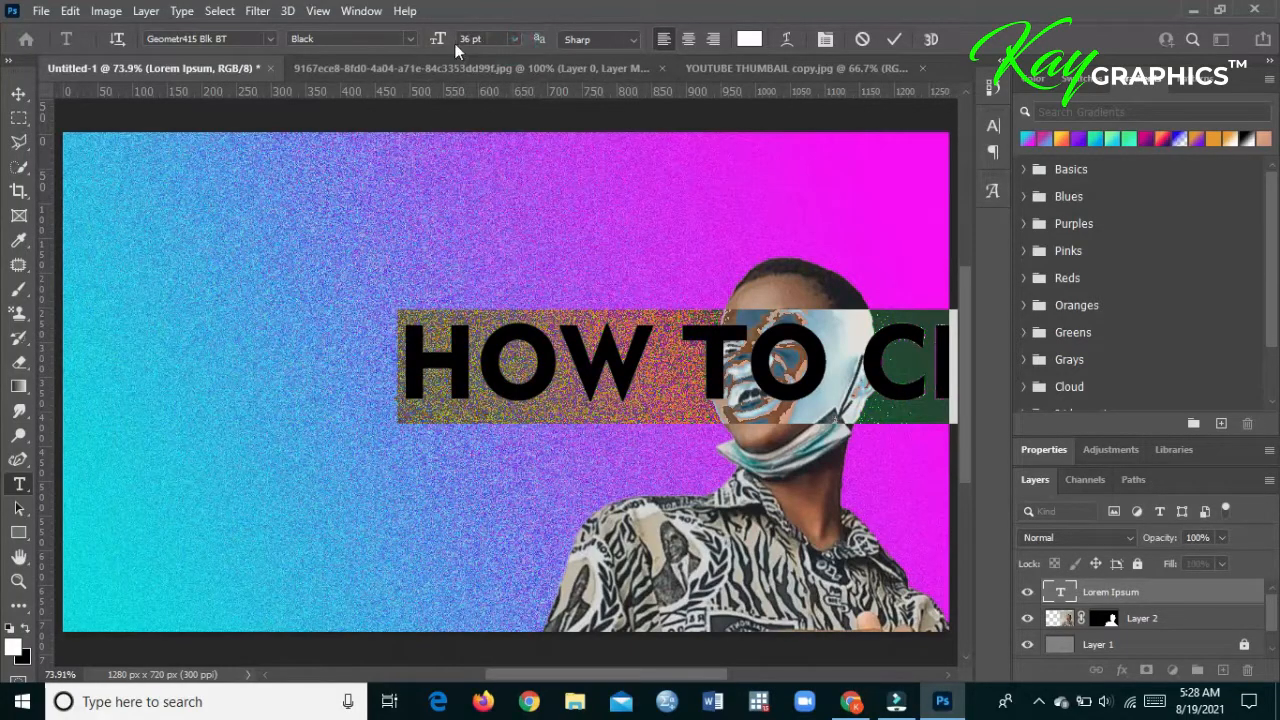
drag(438, 42, 425, 45)
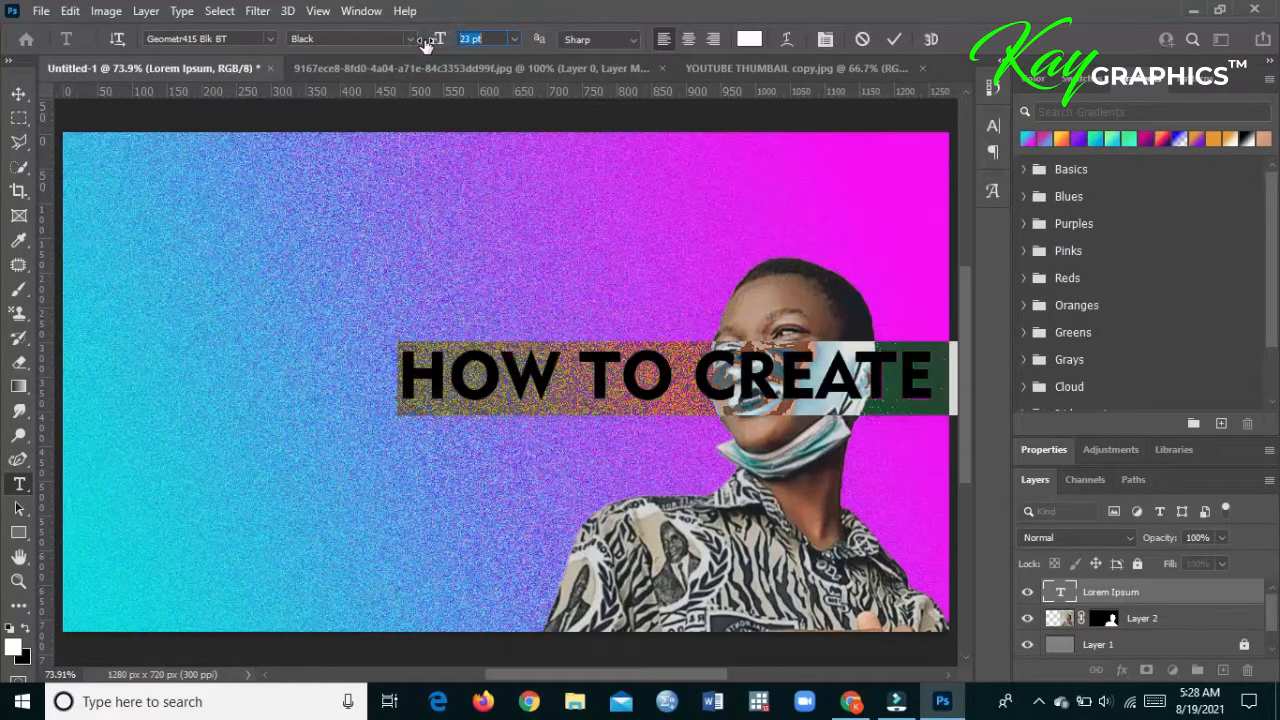
- Move the heading beside the portrait's face so that it starts near the canvas's left edge, and deselect it
click(18, 93)
drag(503, 383, 198, 373)
click(280, 287)
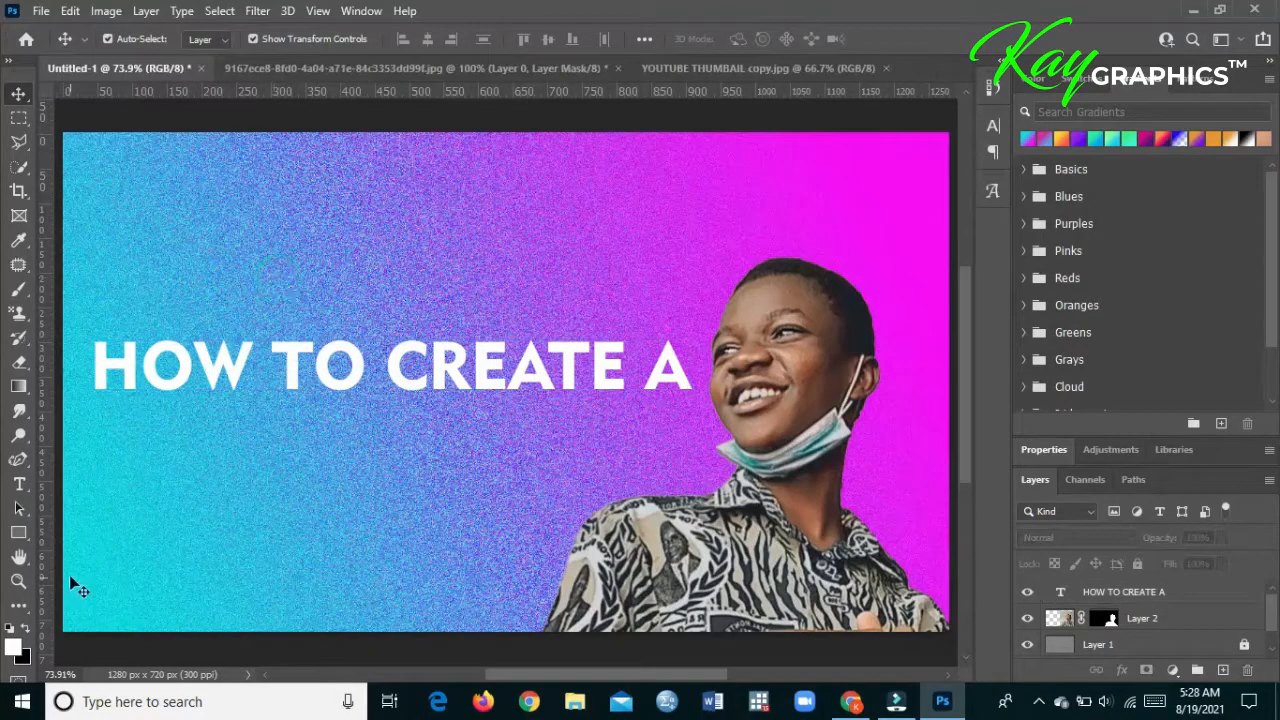
- Add a second placeholder text line below the heading, set in Bebas Neue Bold
click(18, 488)
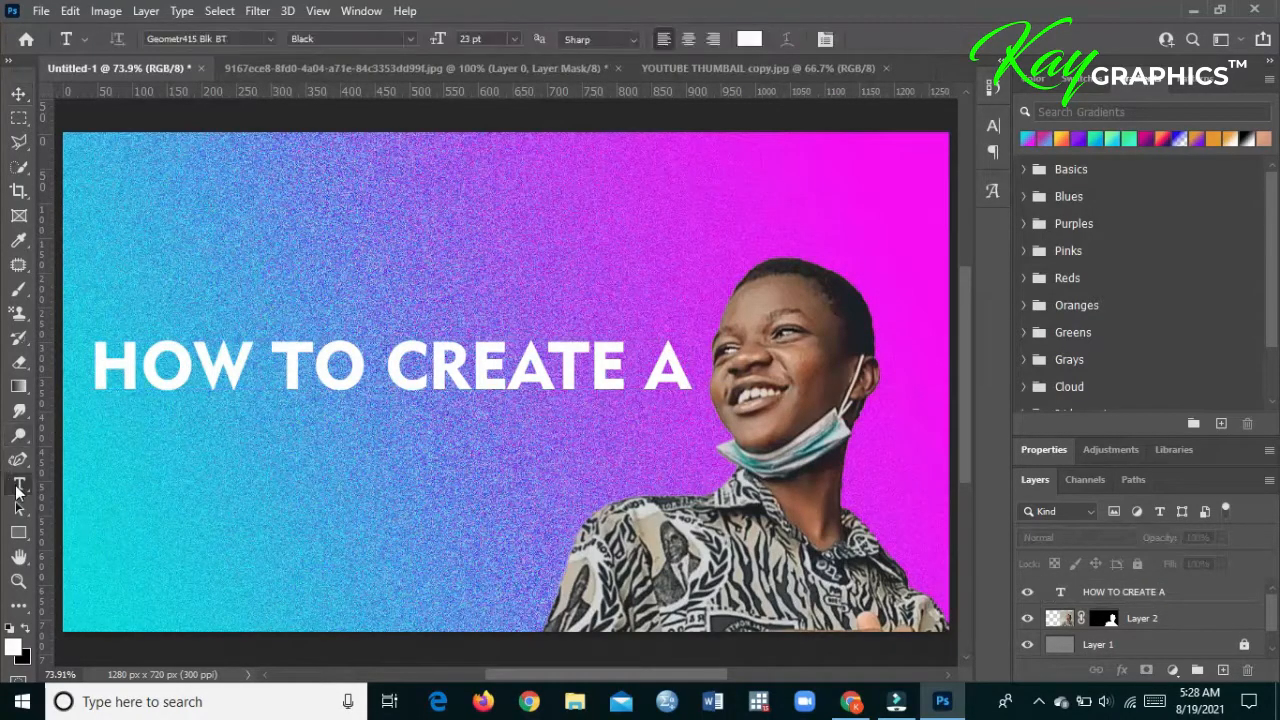
click(182, 475)
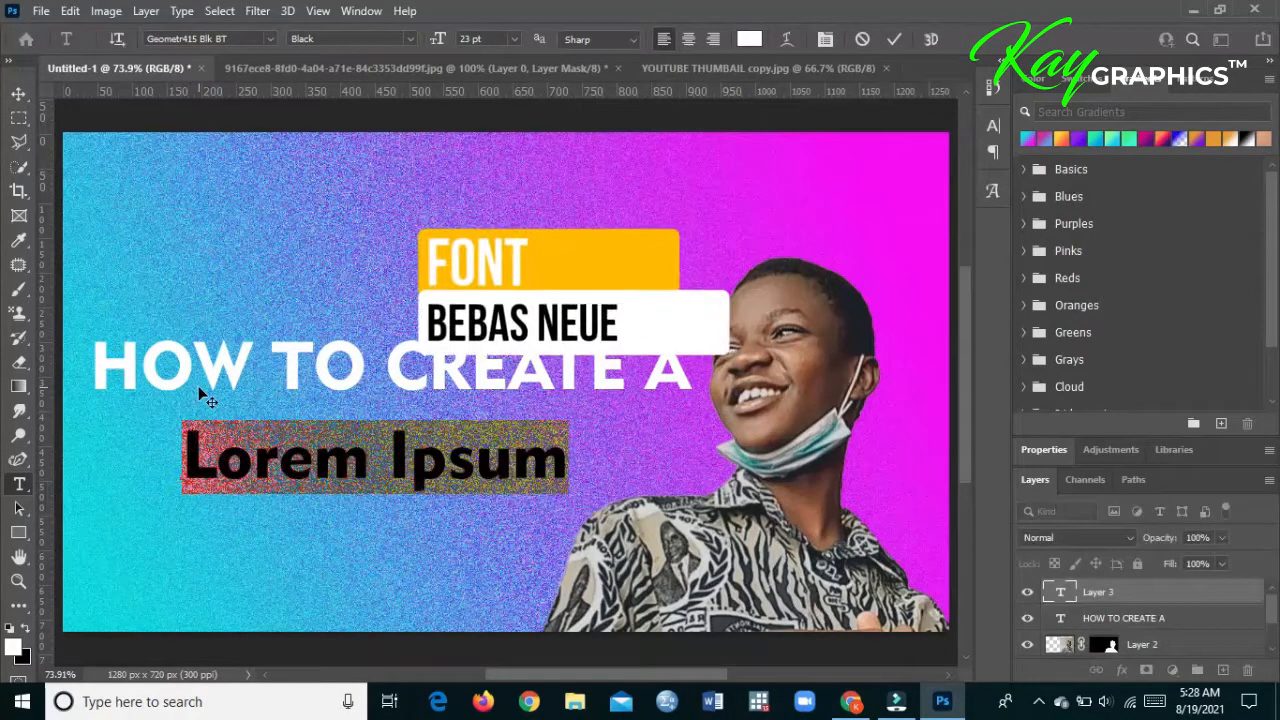
click(271, 40)
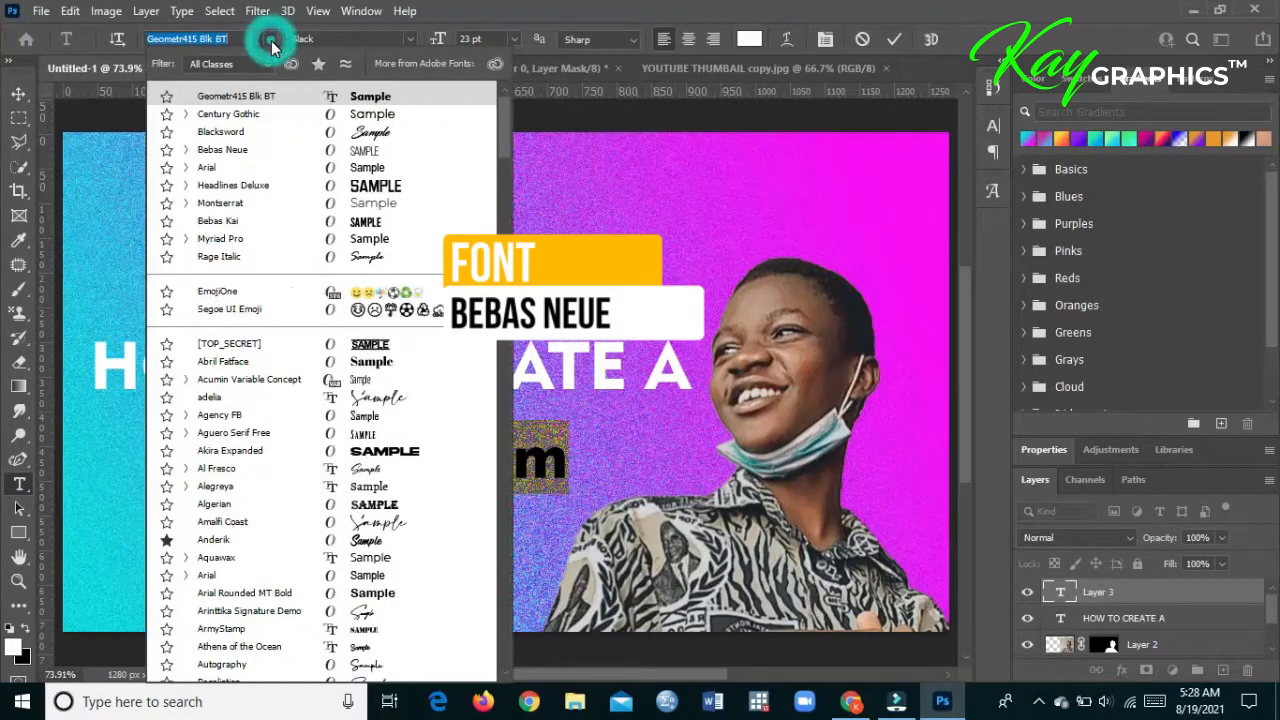
click(294, 149)
click(403, 38)
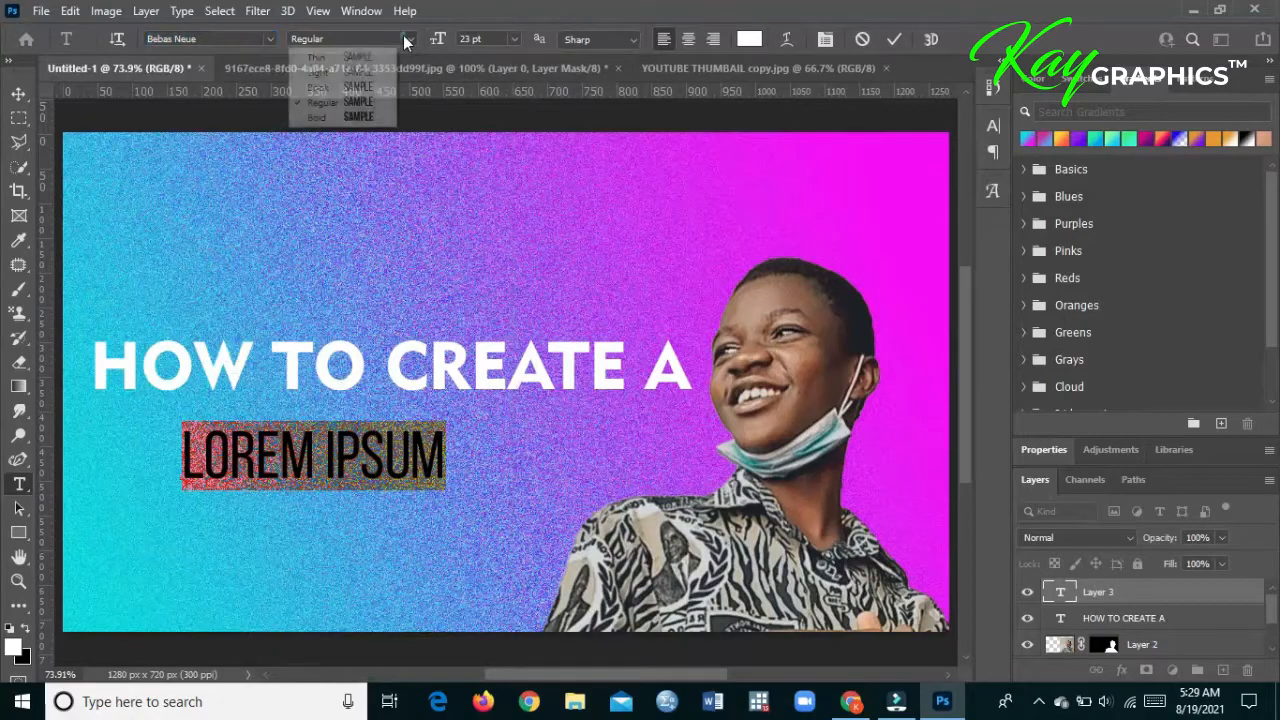
click(358, 118)
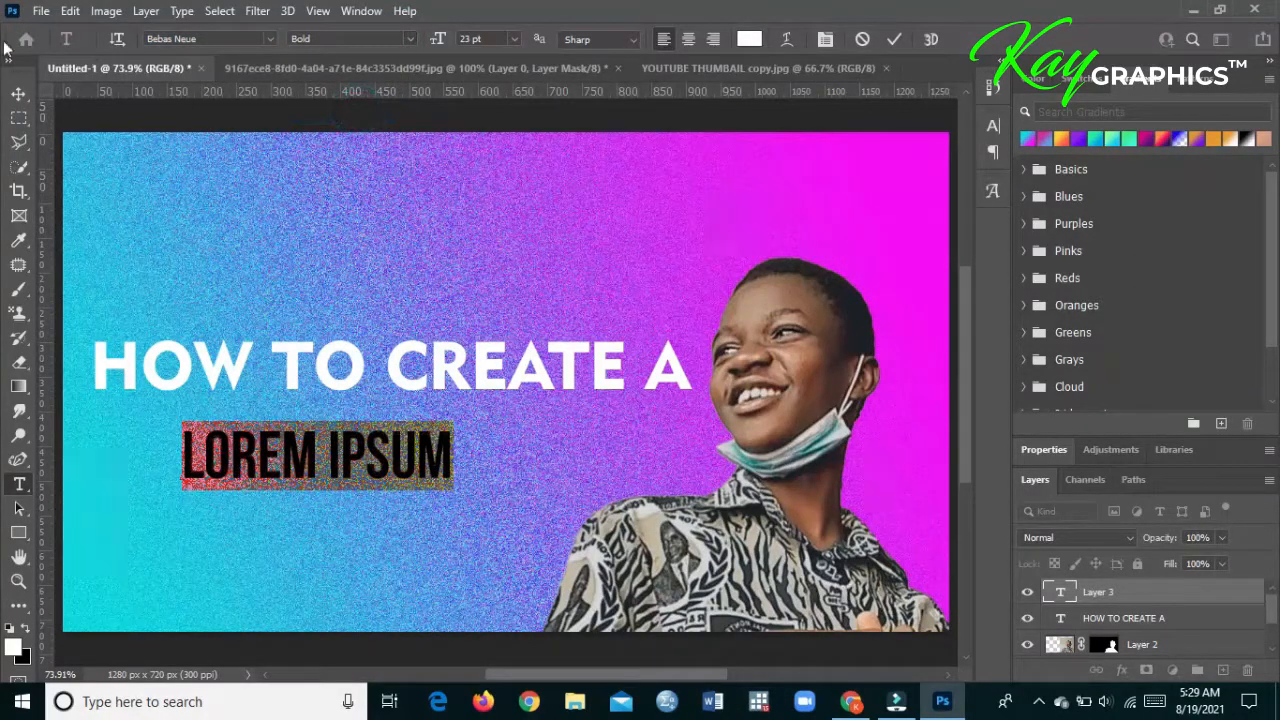
click(18, 95)
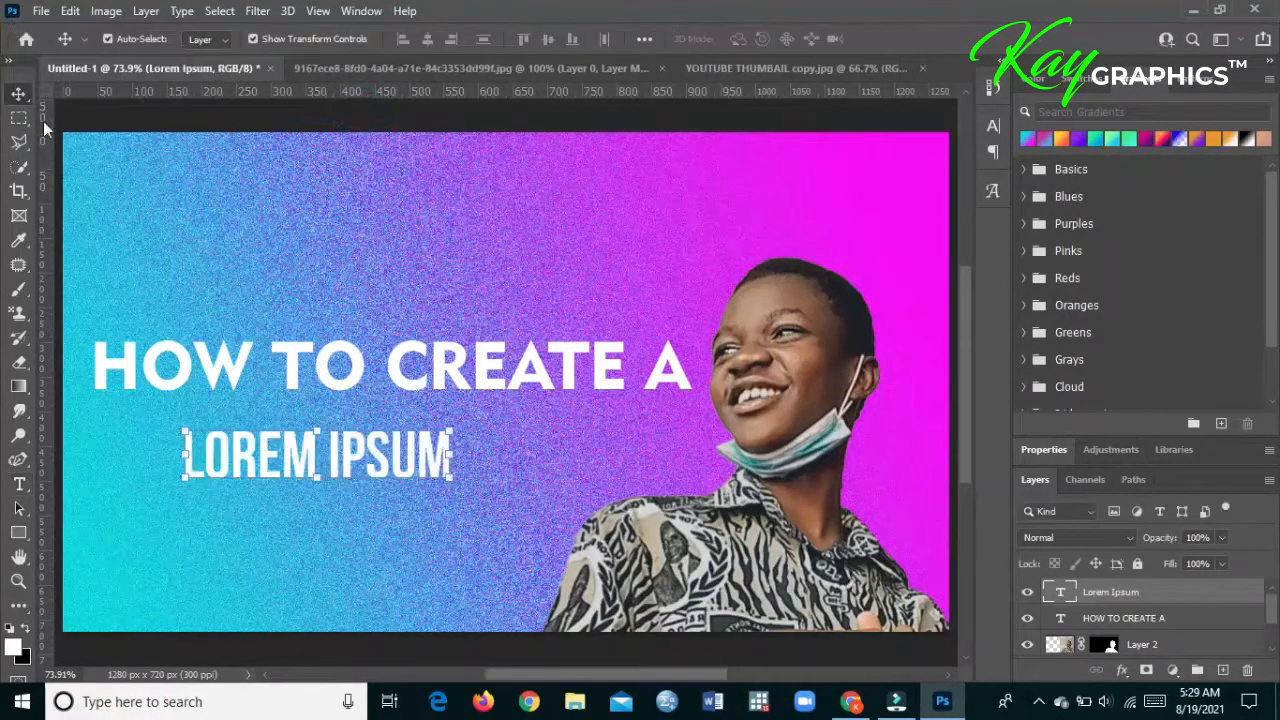
- Replace the second line's placeholder with "SIMPLE TEMPLATE", checking the wording against the reference thumbnail
double_click(285, 438)
text(SIMPLE)
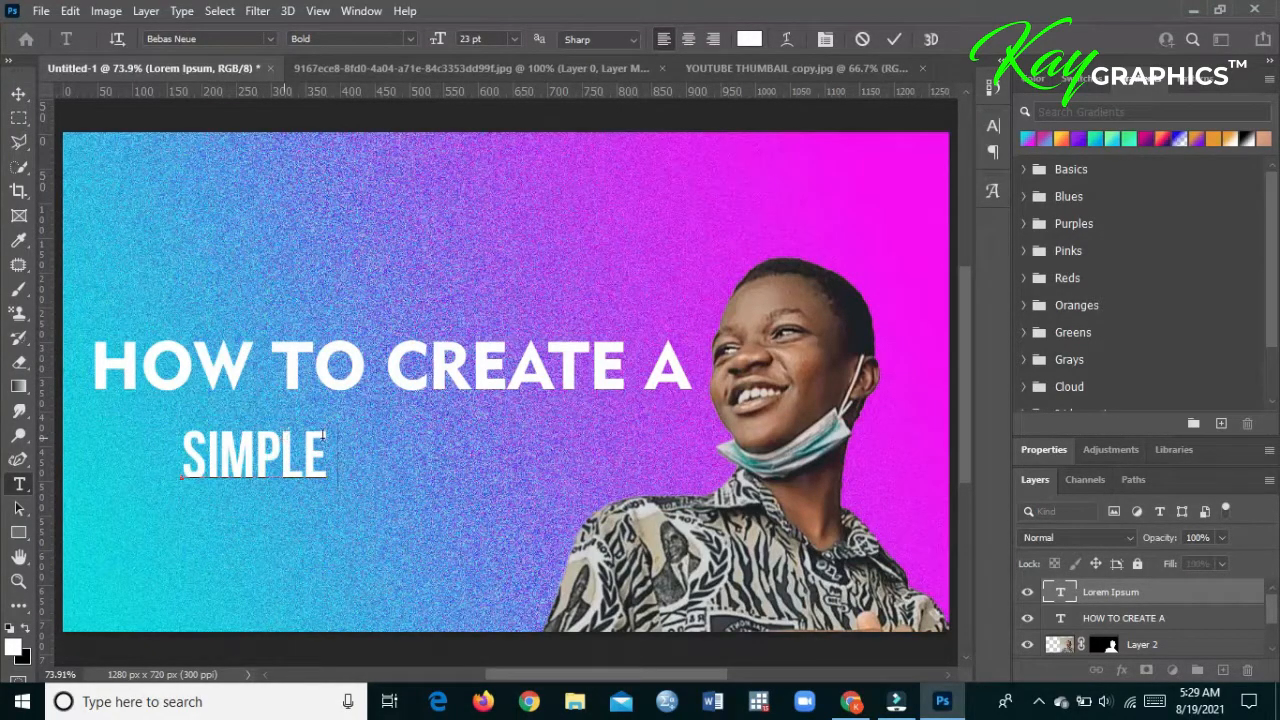
click(775, 68)
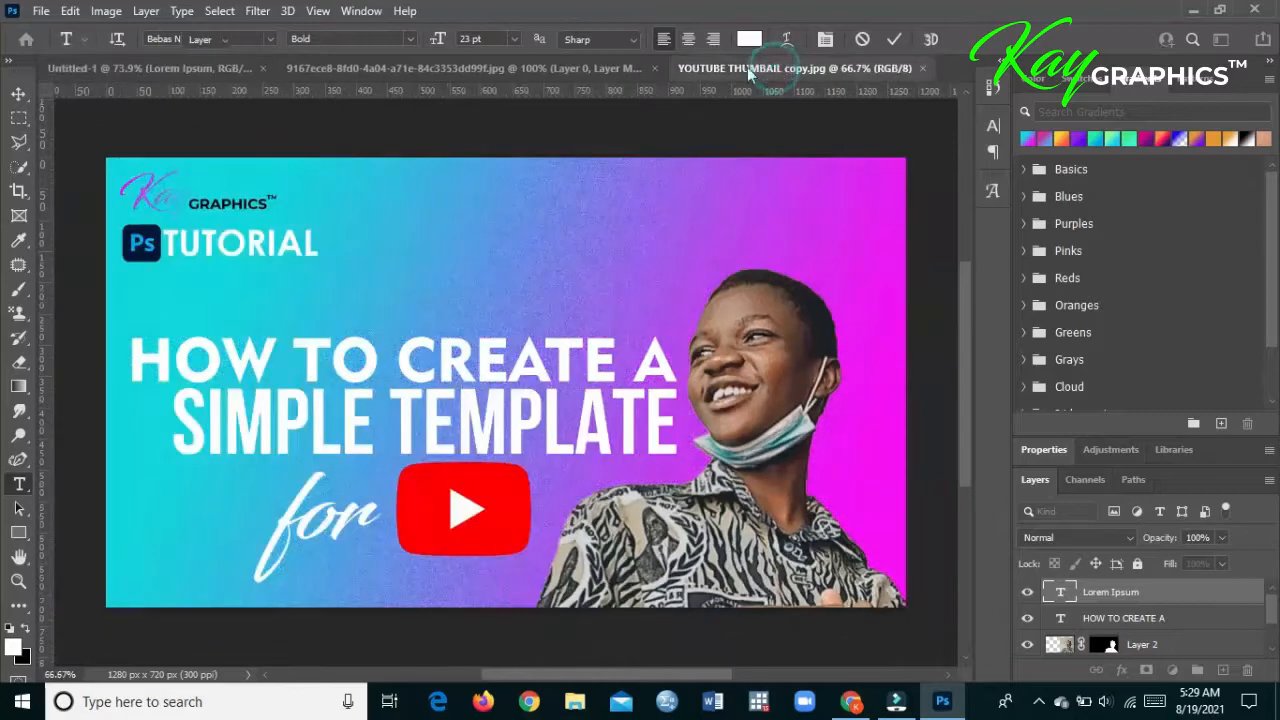
click(158, 70)
double_click(278, 448)
click(347, 464)
text(TEMPLATE)
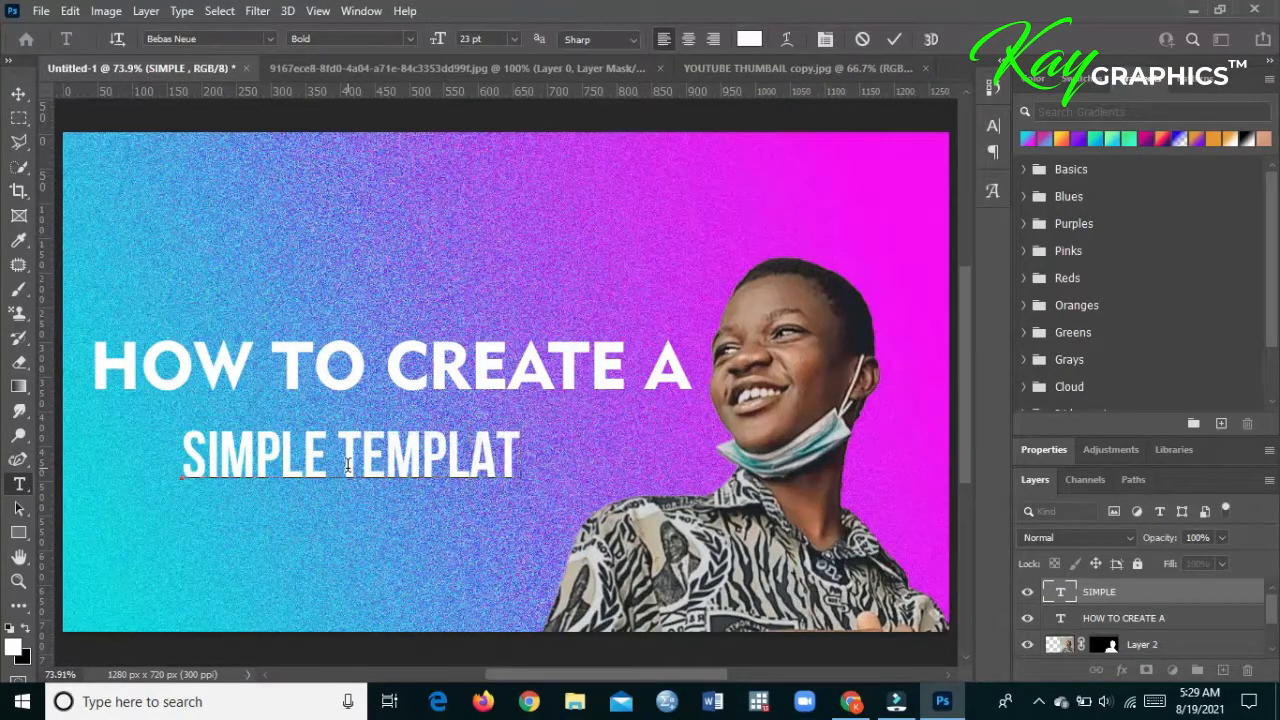
click(18, 94)
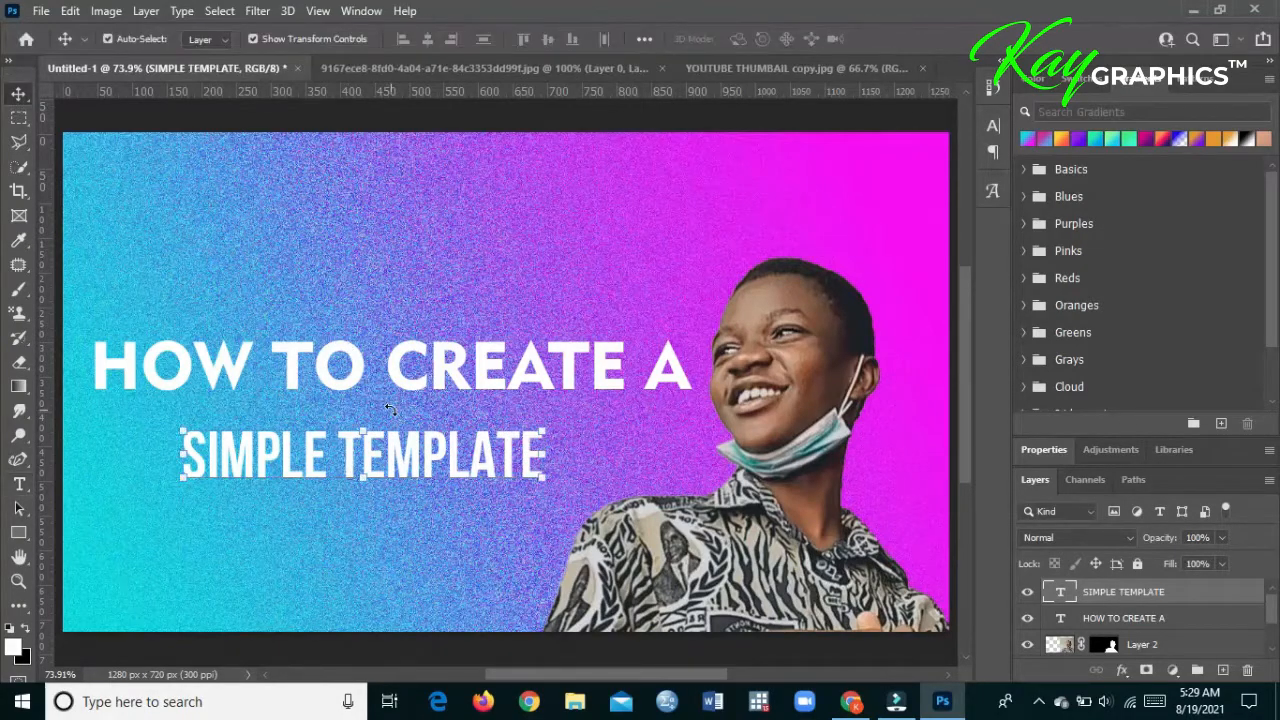
- Scale the "SIMPLE TEMPLATE" line to about 158%, place it directly below the heading with their right ends aligned, and deselect it
drag(415, 474, 565, 455)
drag(332, 427, 114, 428)
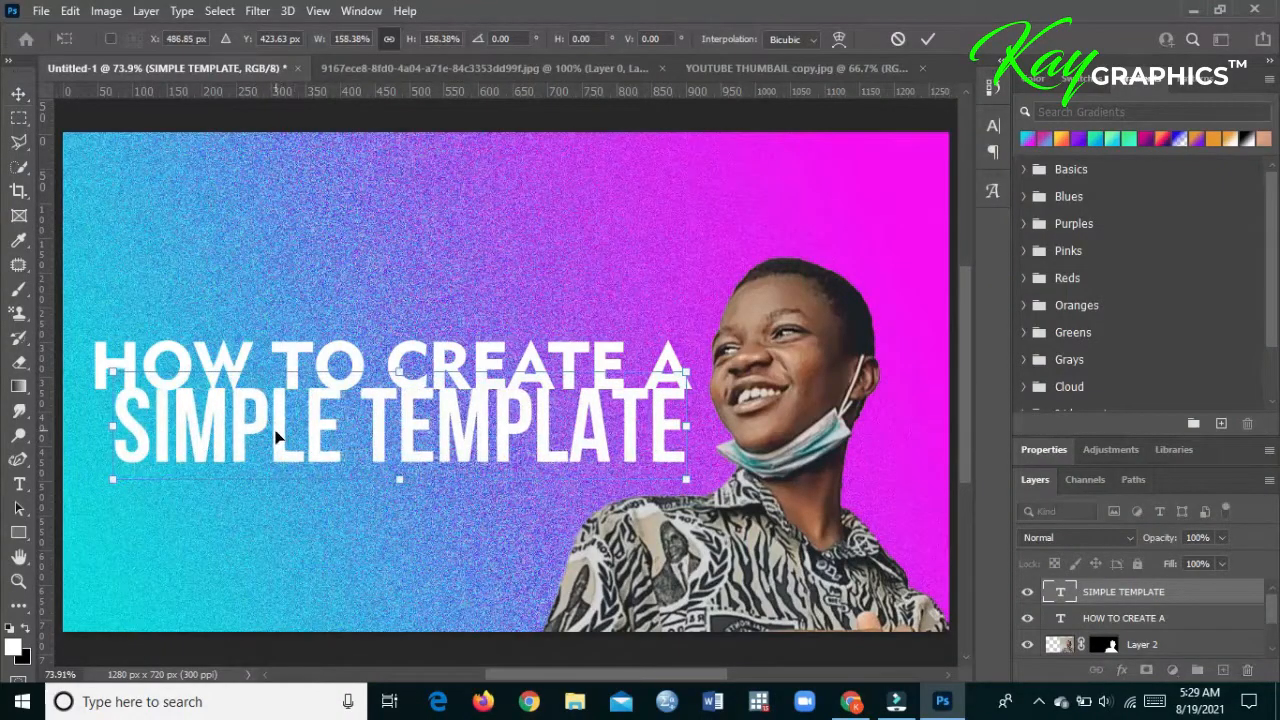
drag(288, 456, 293, 465)
key(Return)
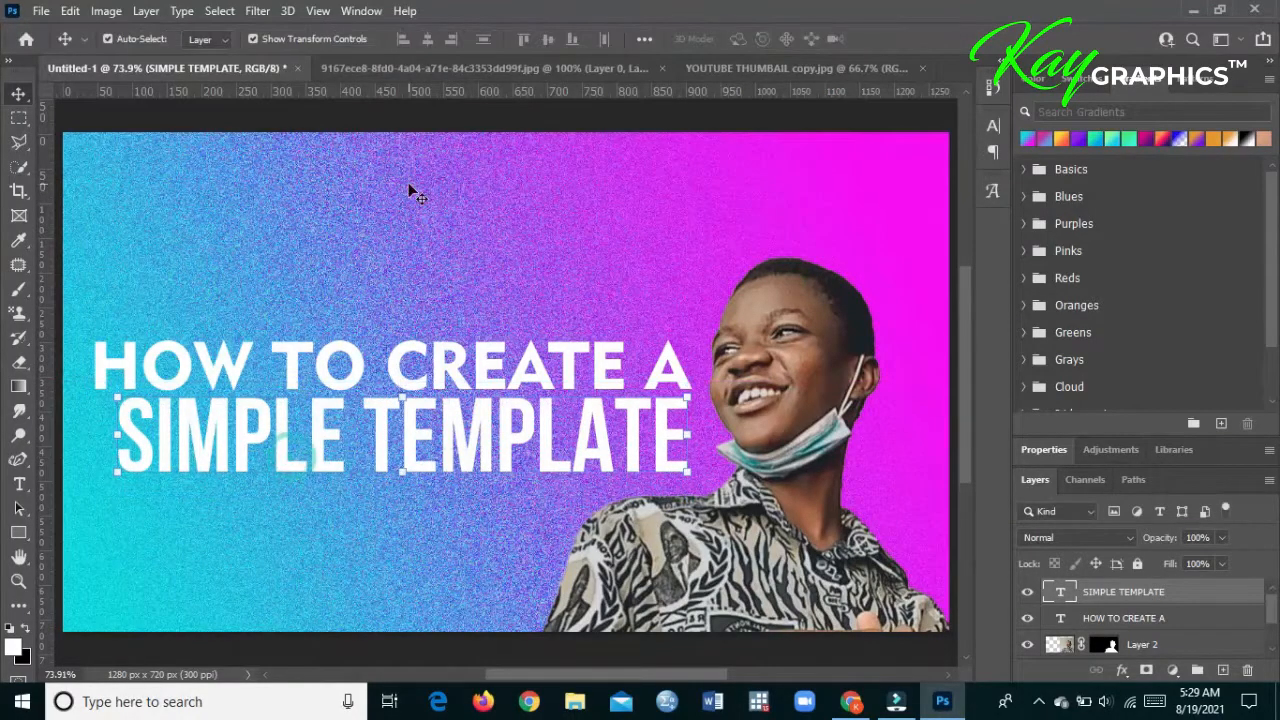
click(408, 182)
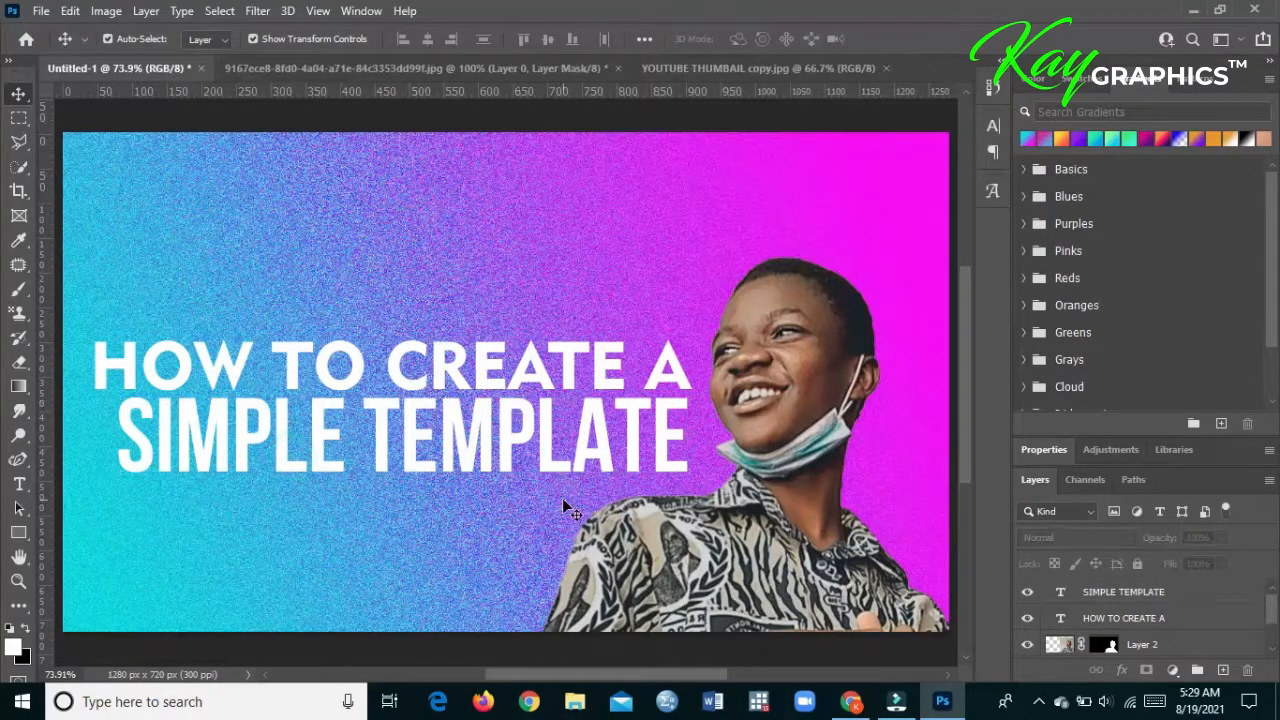
- Check the layout against the reference thumbnail and start a third text line near the lower edge of the new thumbnail's canvas
click(723, 70)
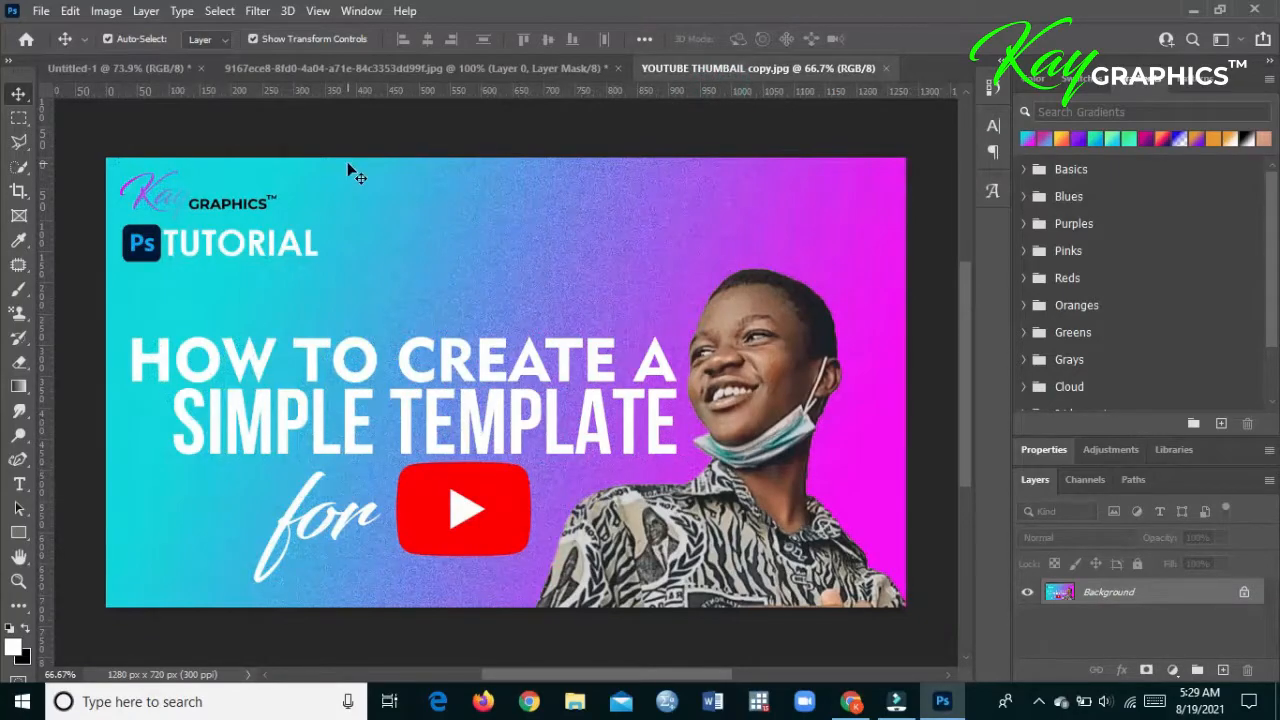
click(158, 67)
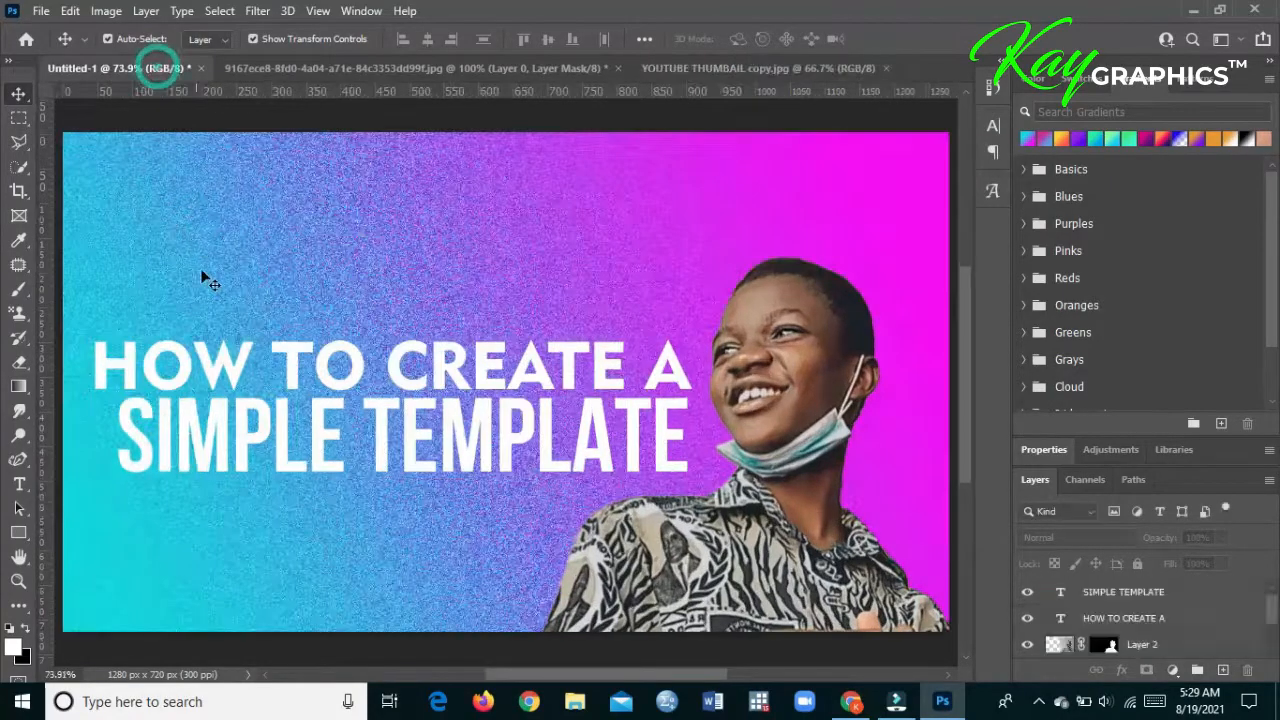
click(711, 68)
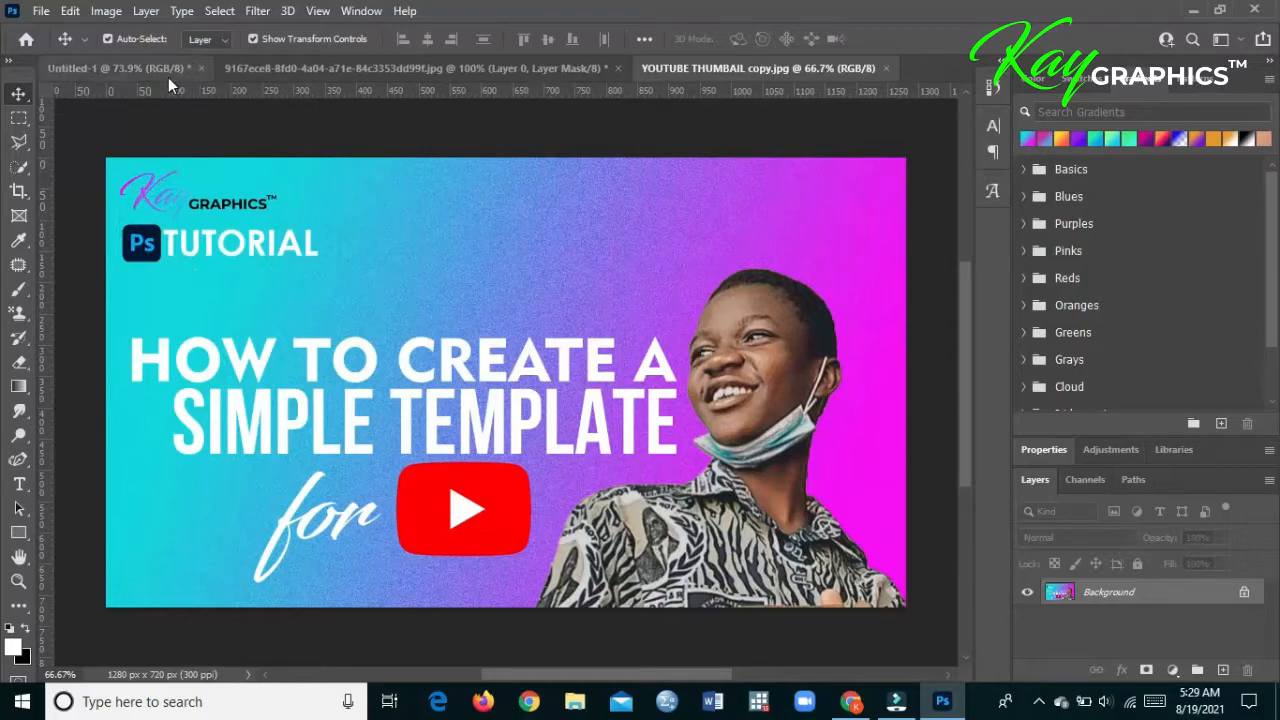
click(280, 68)
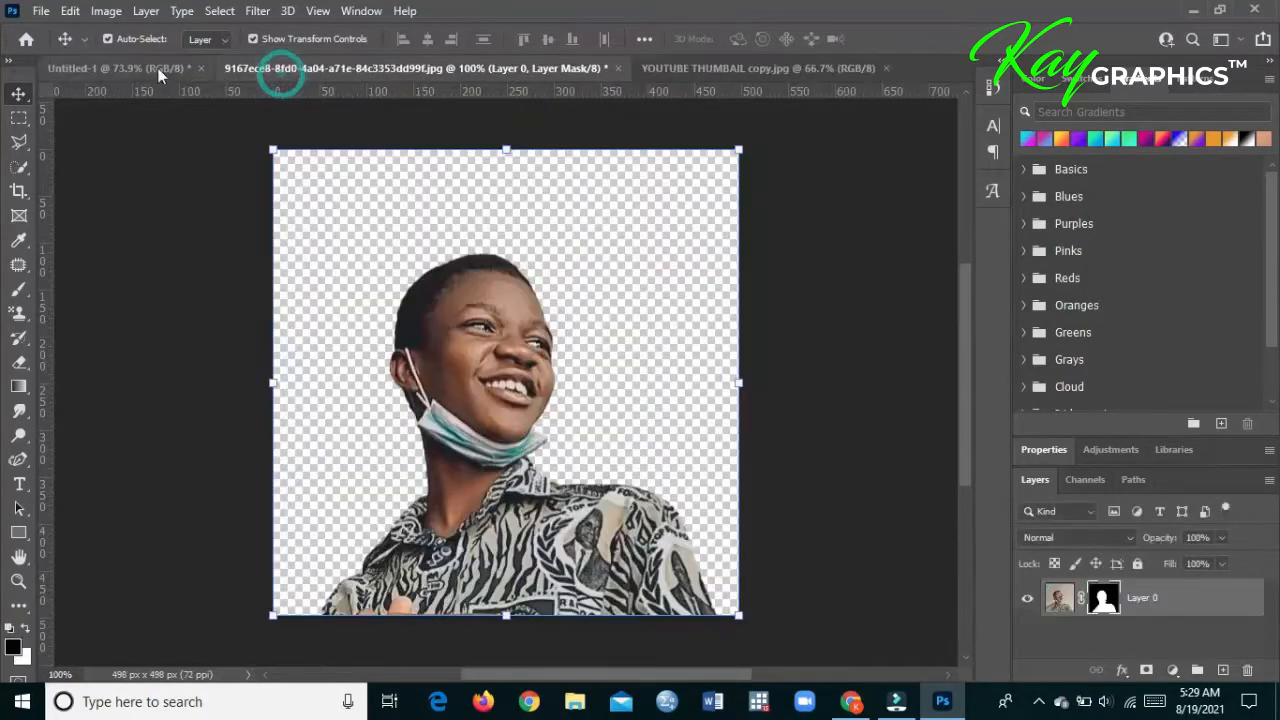
click(110, 68)
click(18, 484)
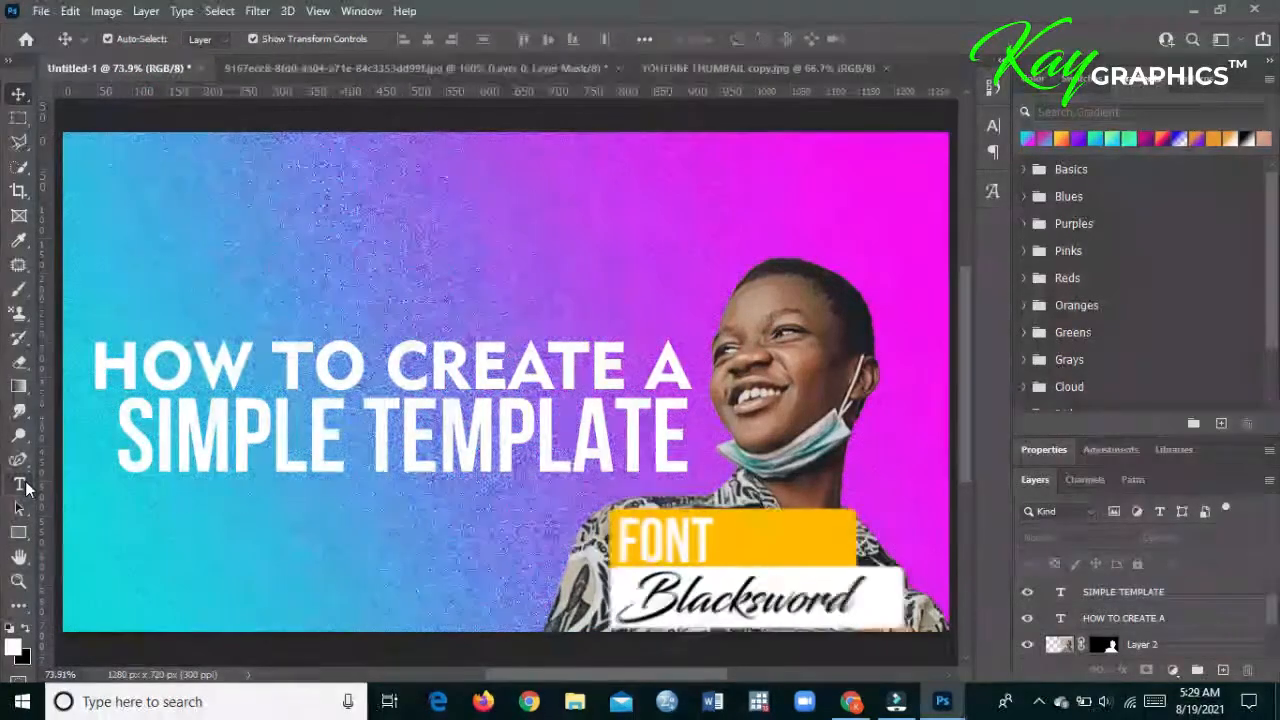
click(216, 598)
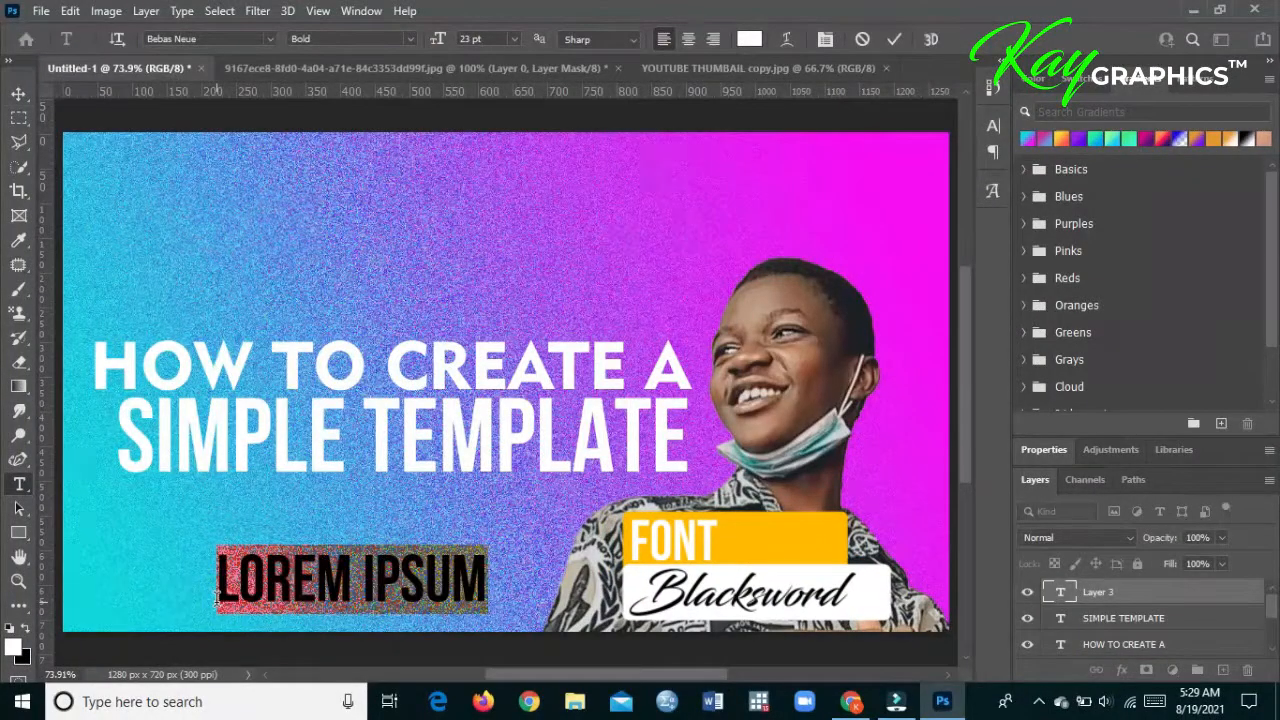
- Replace the third line's placeholder with the word "for"
text(K)
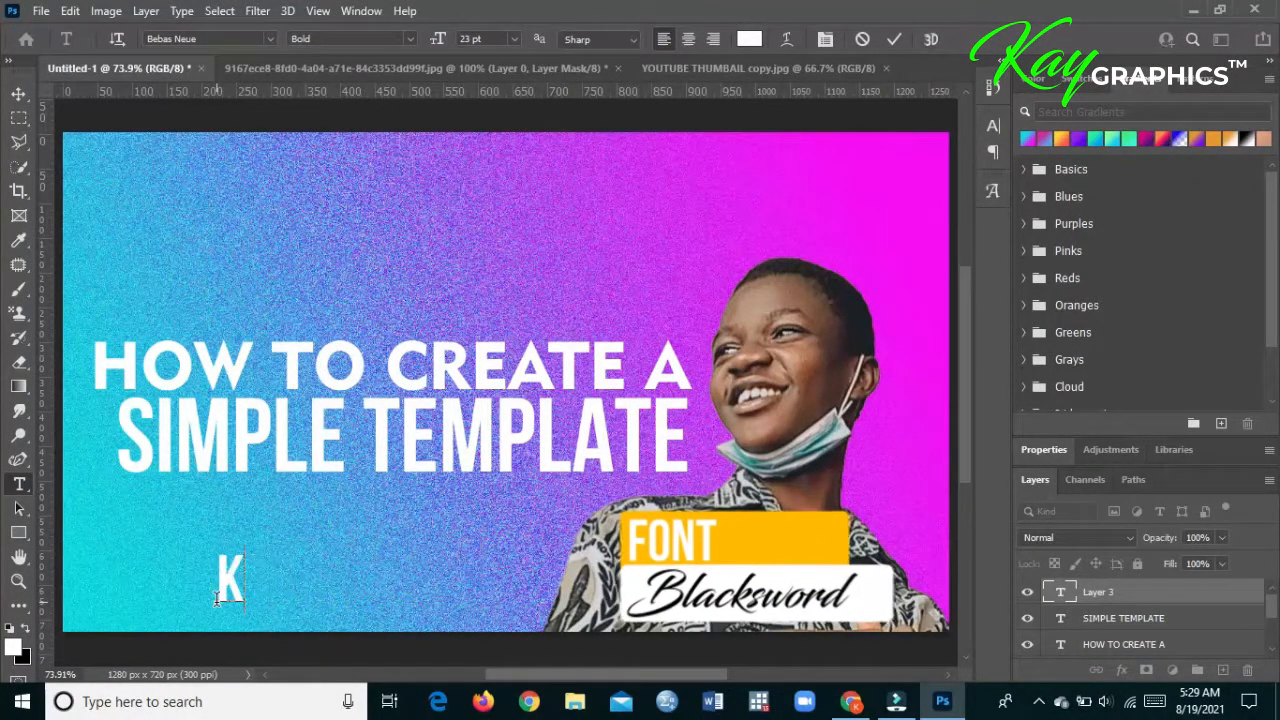
key(BackSpace)
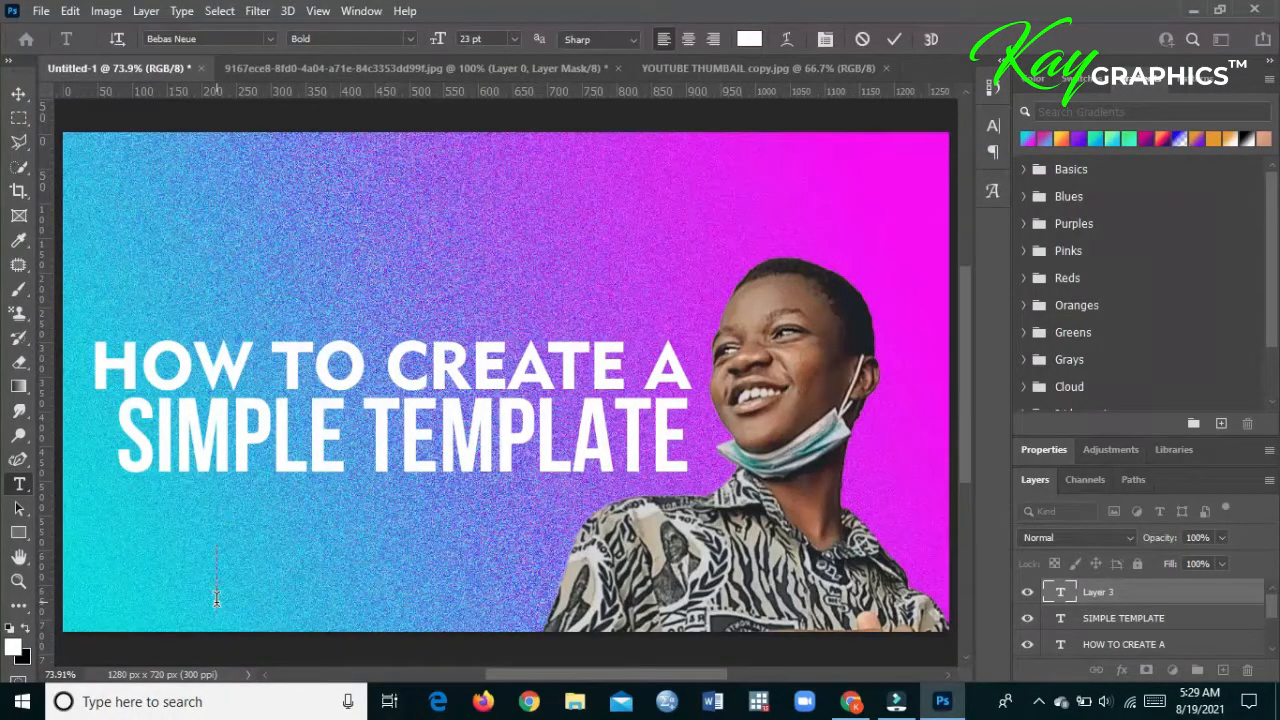
text(FOIR)
key(BackSpace)
key(BackSpace)
key(BackSpace)
key(BackSpace)
text(FOR)
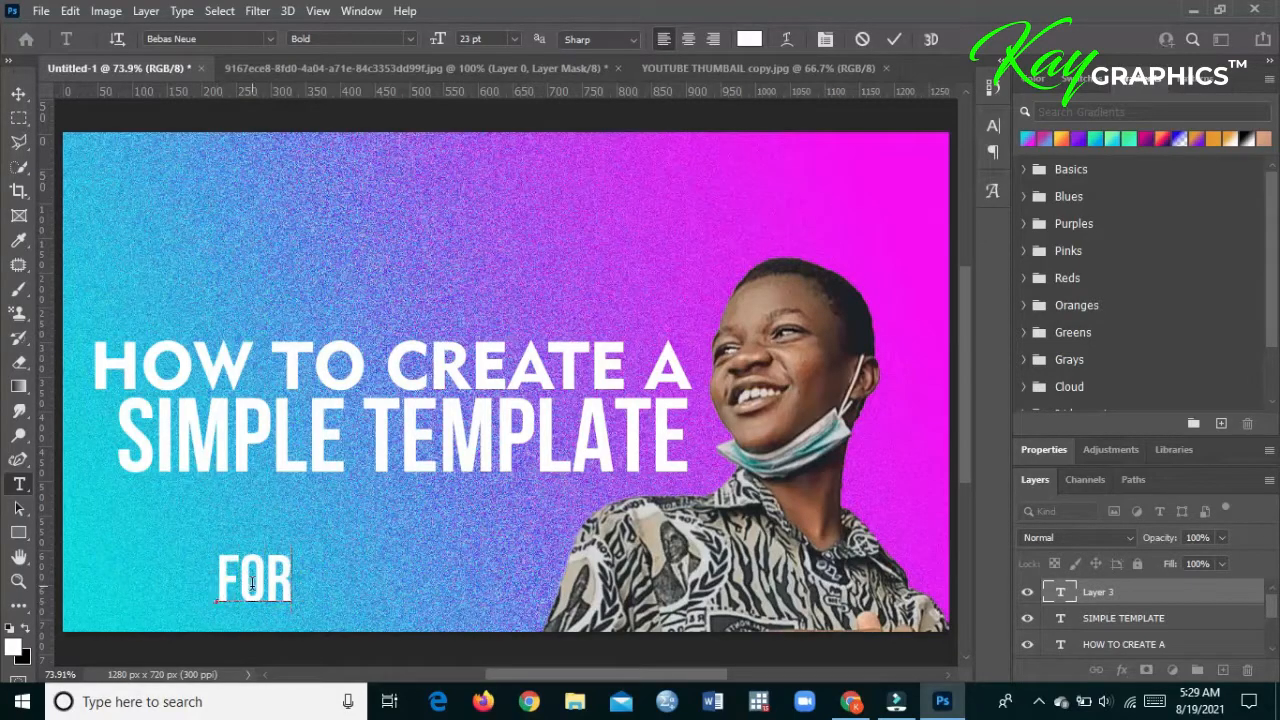
- Set the whole "for" text in the Blacksword font and commit it
key(ctrl+a)
click(268, 38)
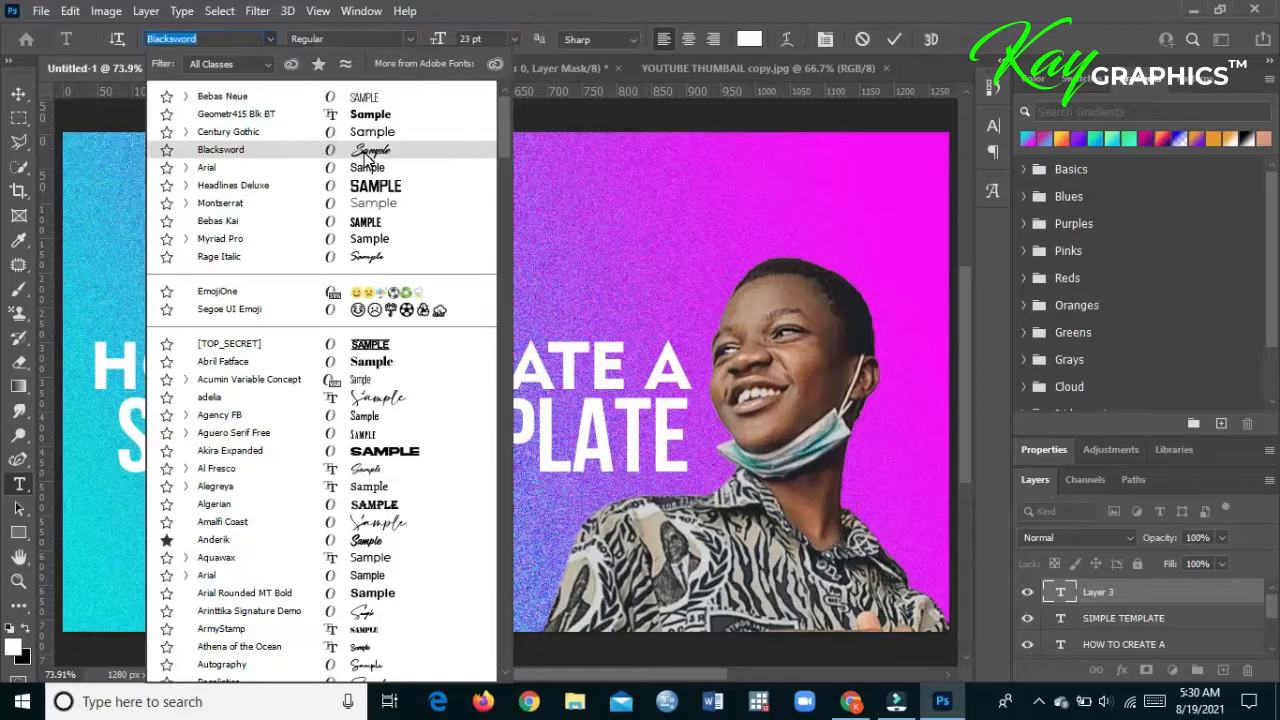
click(367, 150)
click(18, 93)
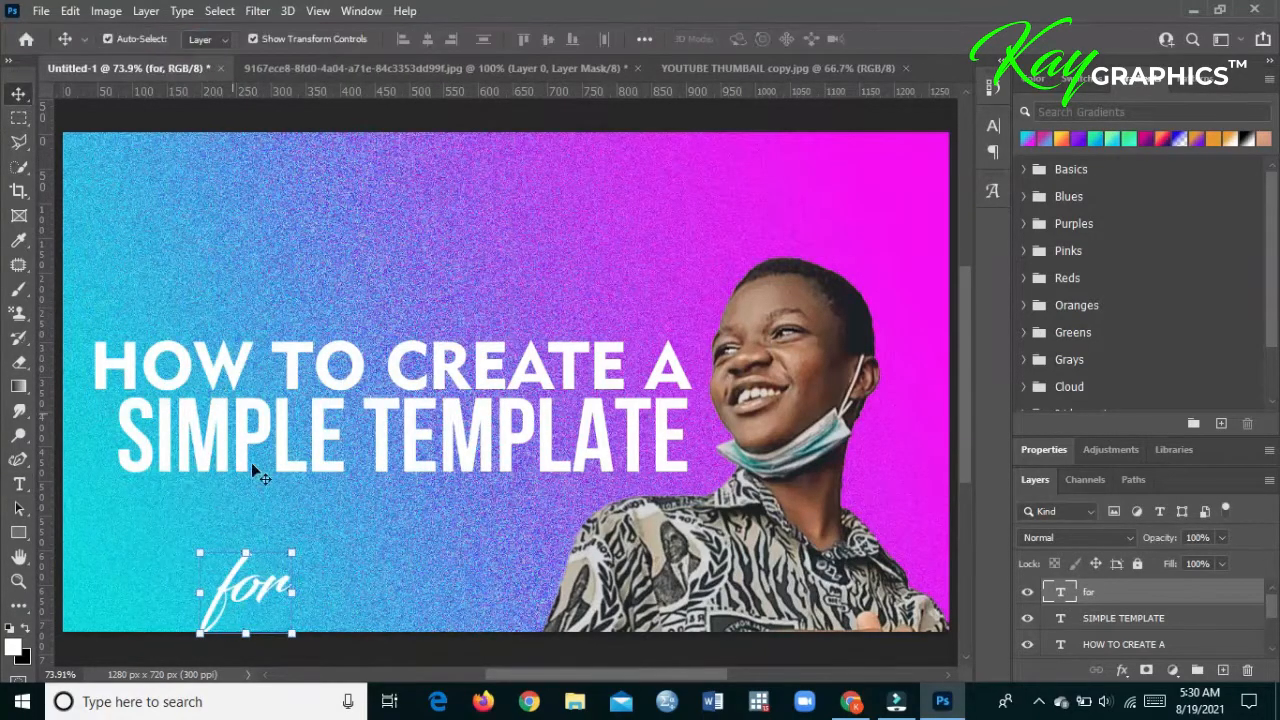
- Scale the "for" text to about 160%, center it below the word "SIMPLE" and deselect it
drag(292, 549, 345, 505)
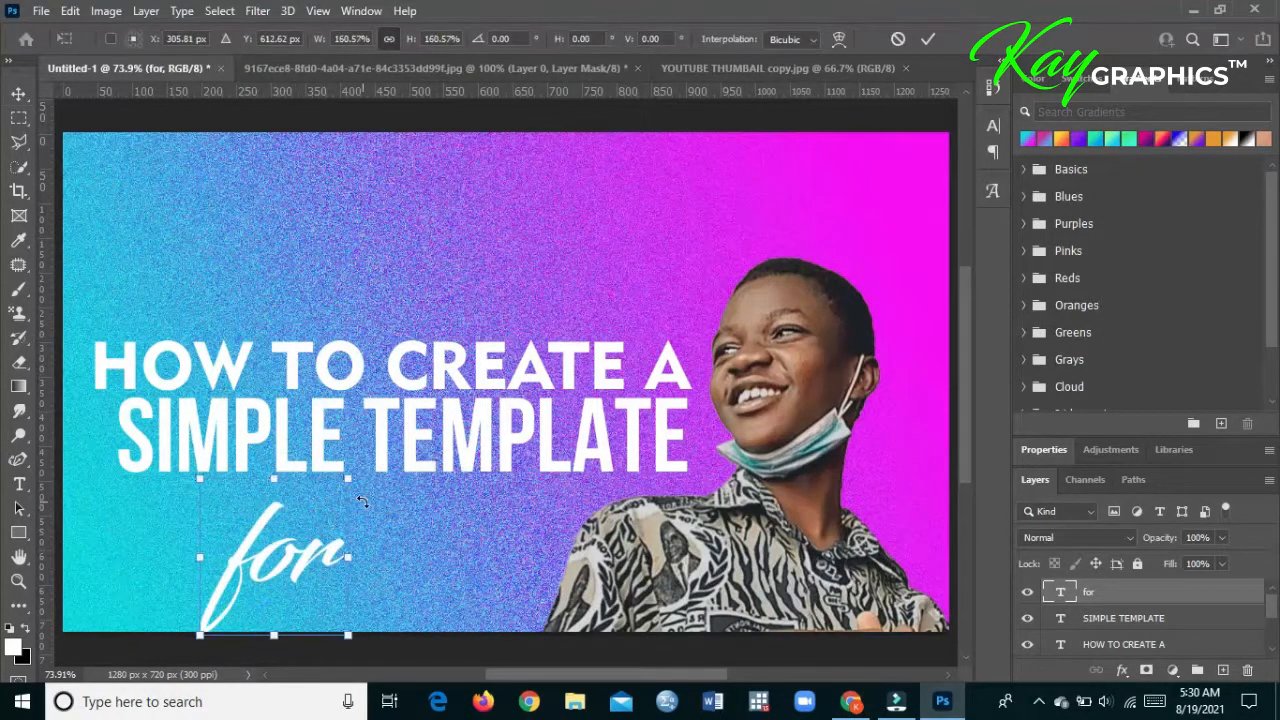
drag(280, 539, 325, 549)
key(Return)
click(497, 151)
click(301, 580)
click(720, 132)
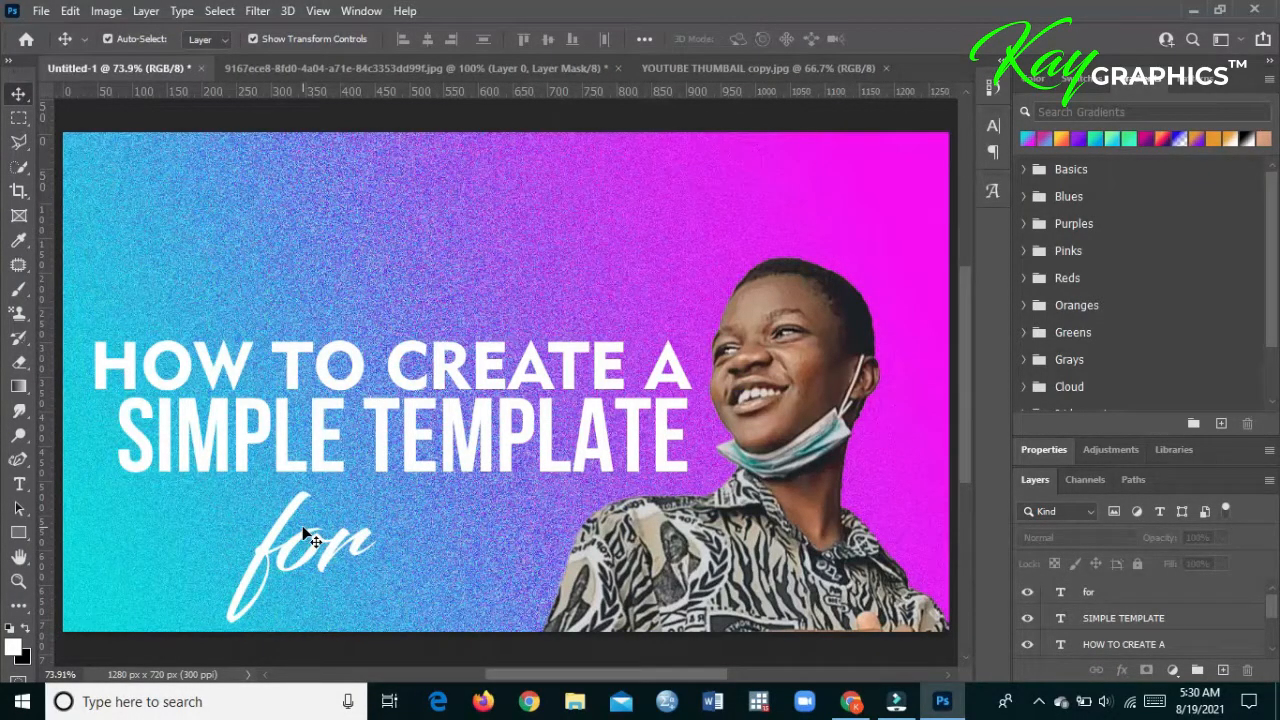
- Open the image free-youtube-logo-icon-2431-thumb from the ELEMENTS folder
click(41, 10)
click(50, 46)
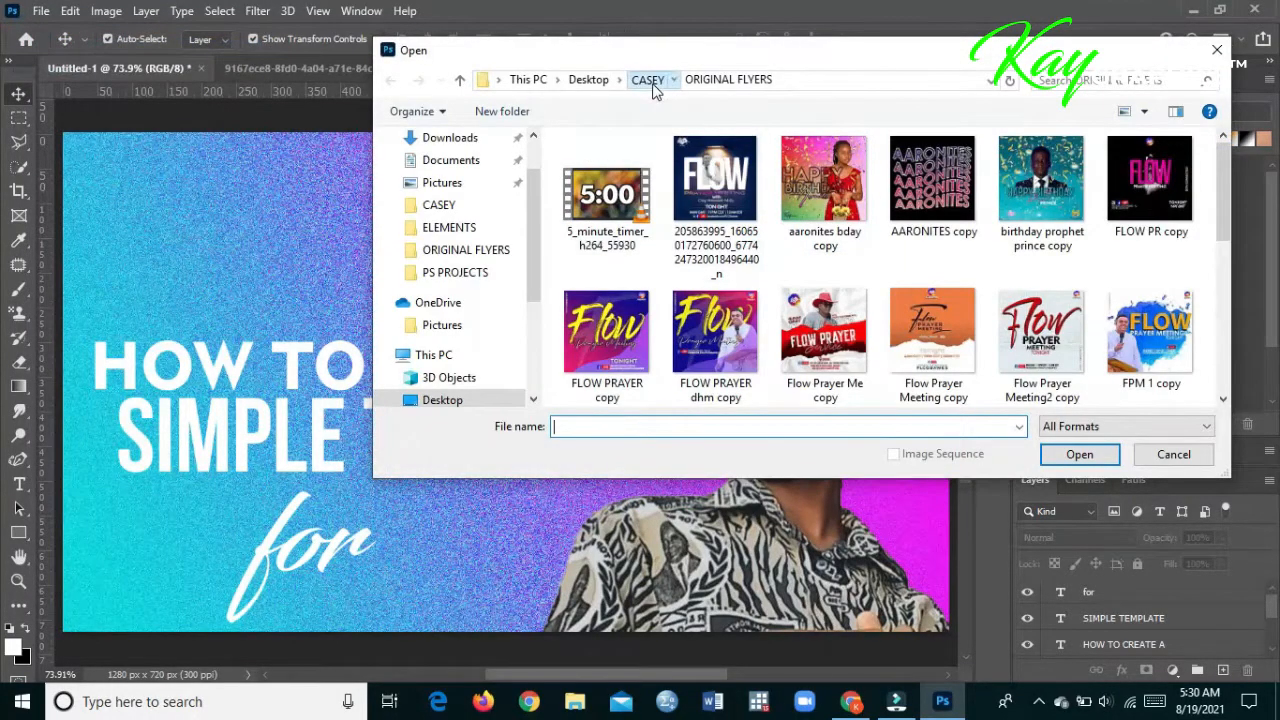
click(646, 80)
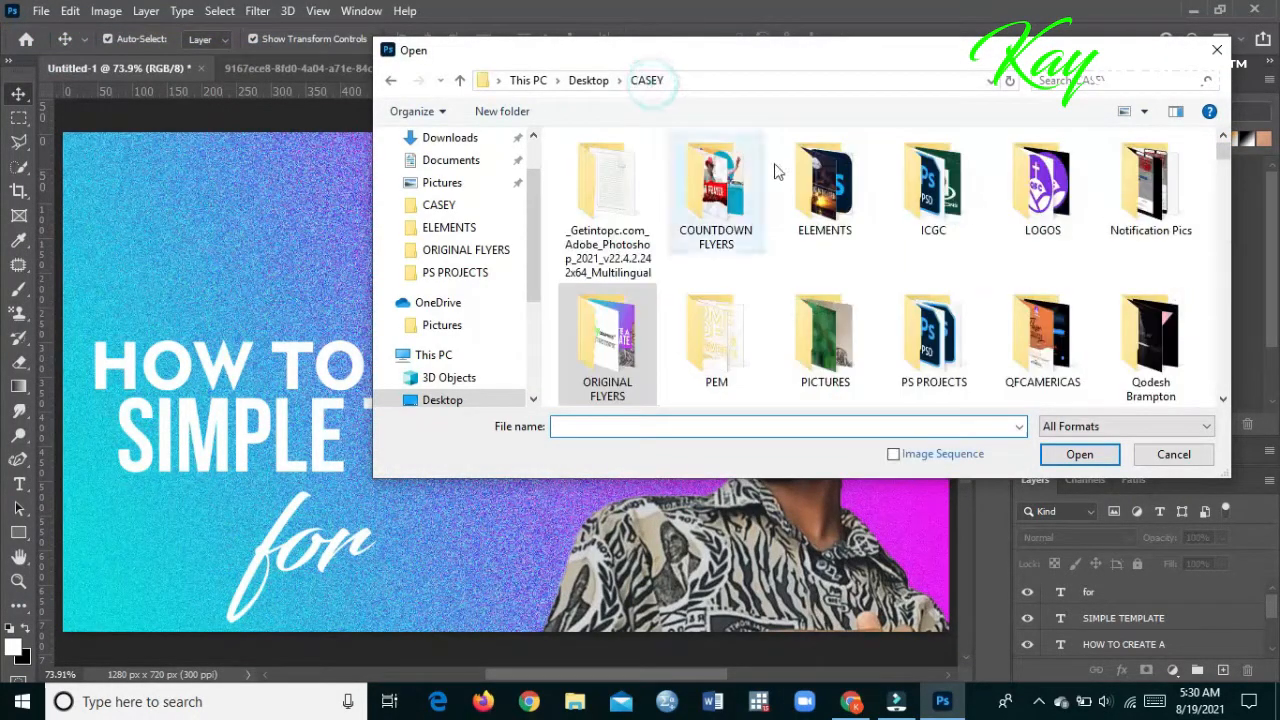
double_click(862, 185)
double_click(1084, 190)
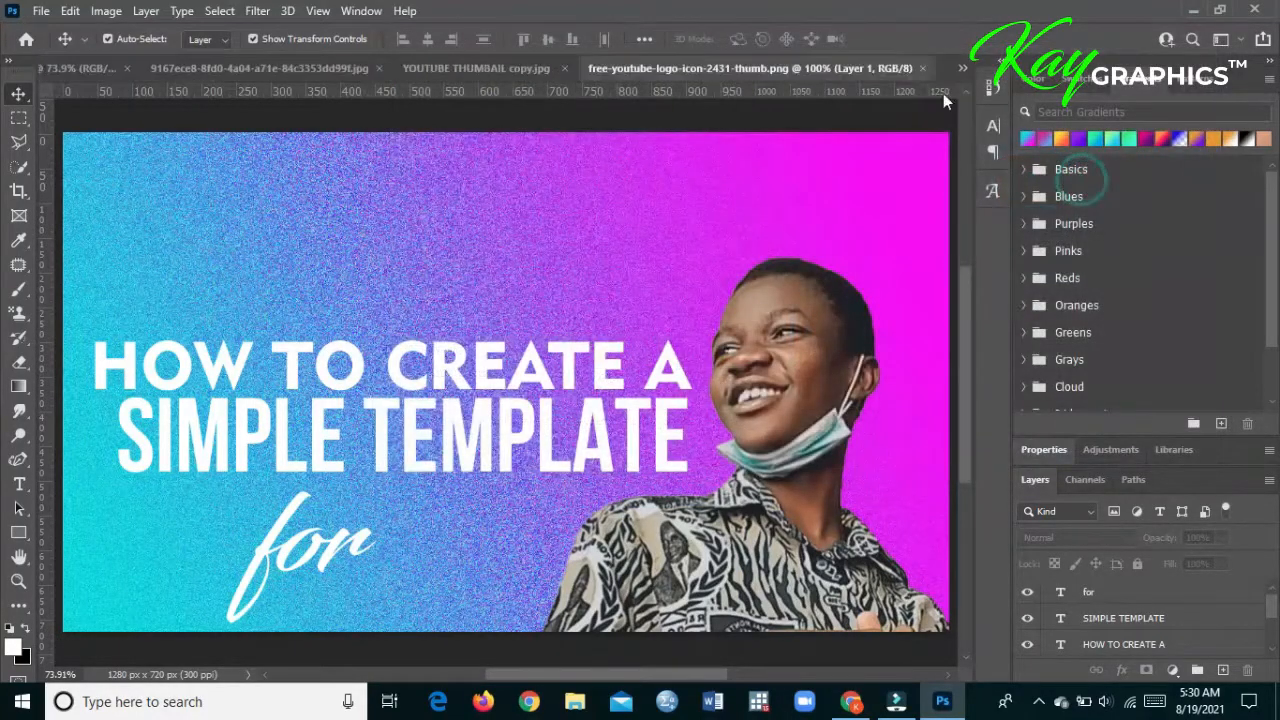
- Copy the YouTube logo into the thumbnail document, dock its source file again and return to the thumbnail
drag(843, 67, 1021, 233)
drag(1003, 412, 749, 166)
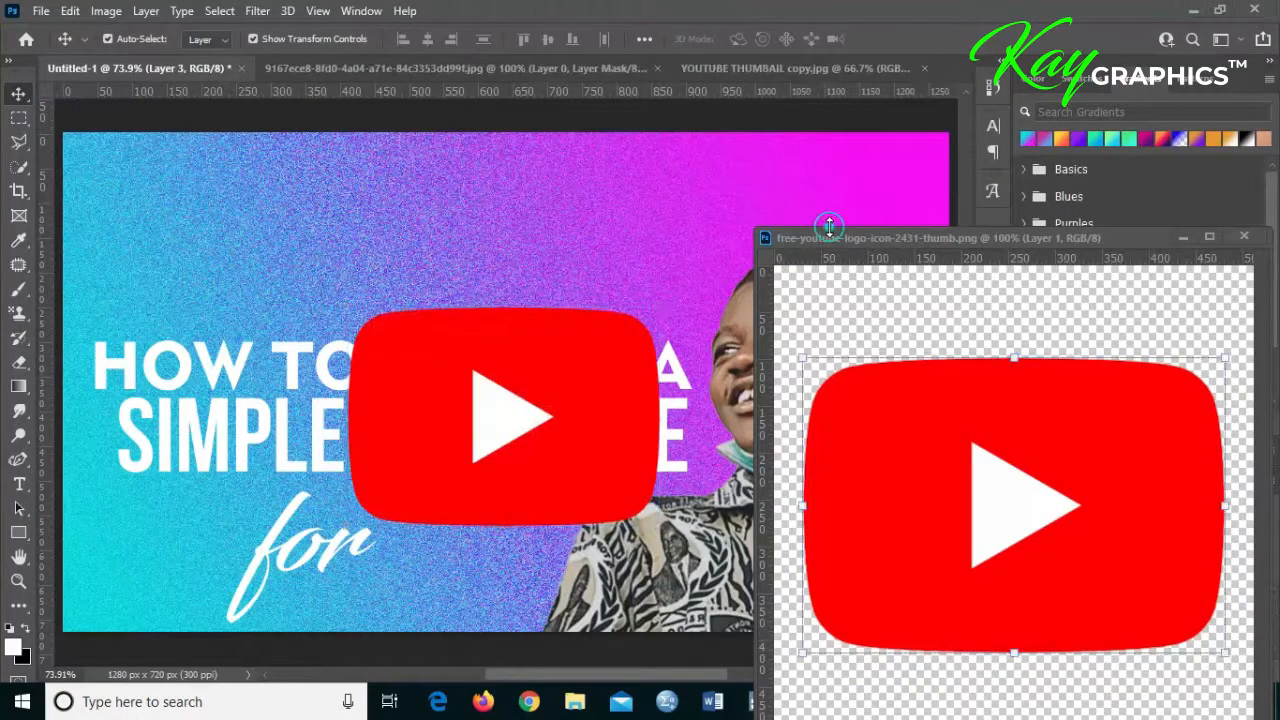
drag(825, 235, 930, 60)
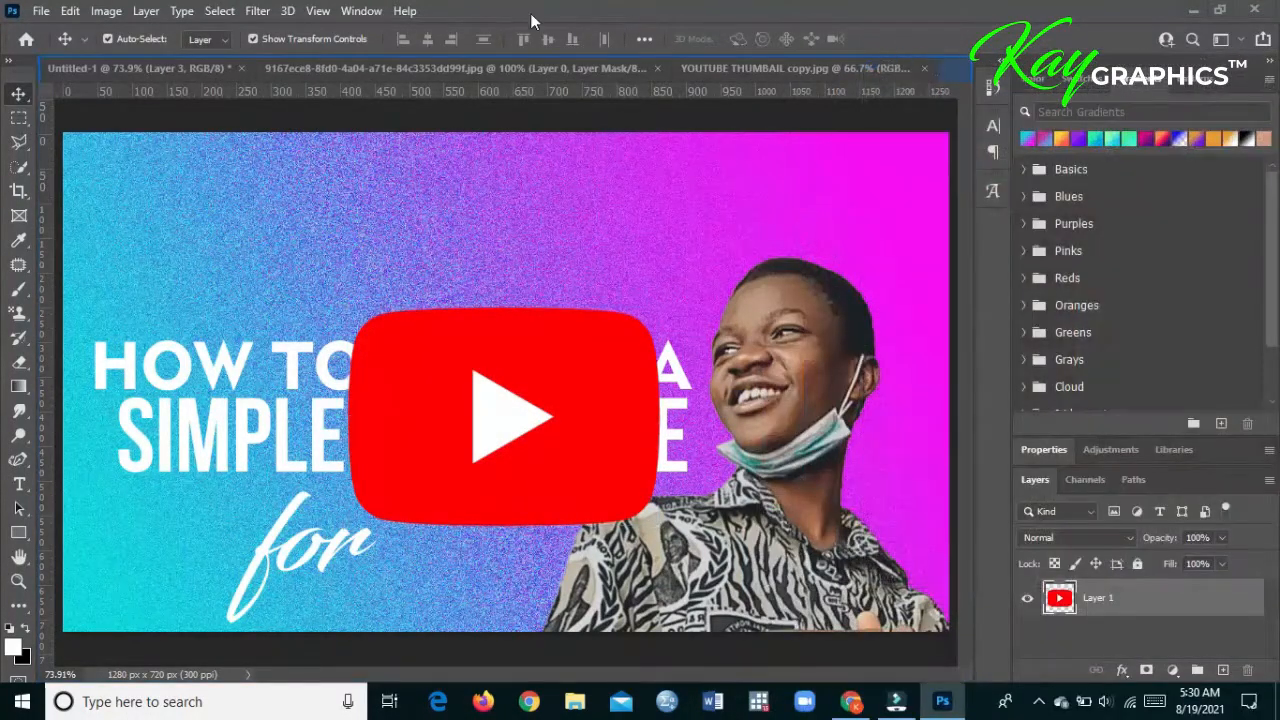
click(85, 66)
- Shrink the YouTube logo and place it beside the word "for", below the "SIMPLE TEMPLATE" line
drag(493, 366, 522, 462)
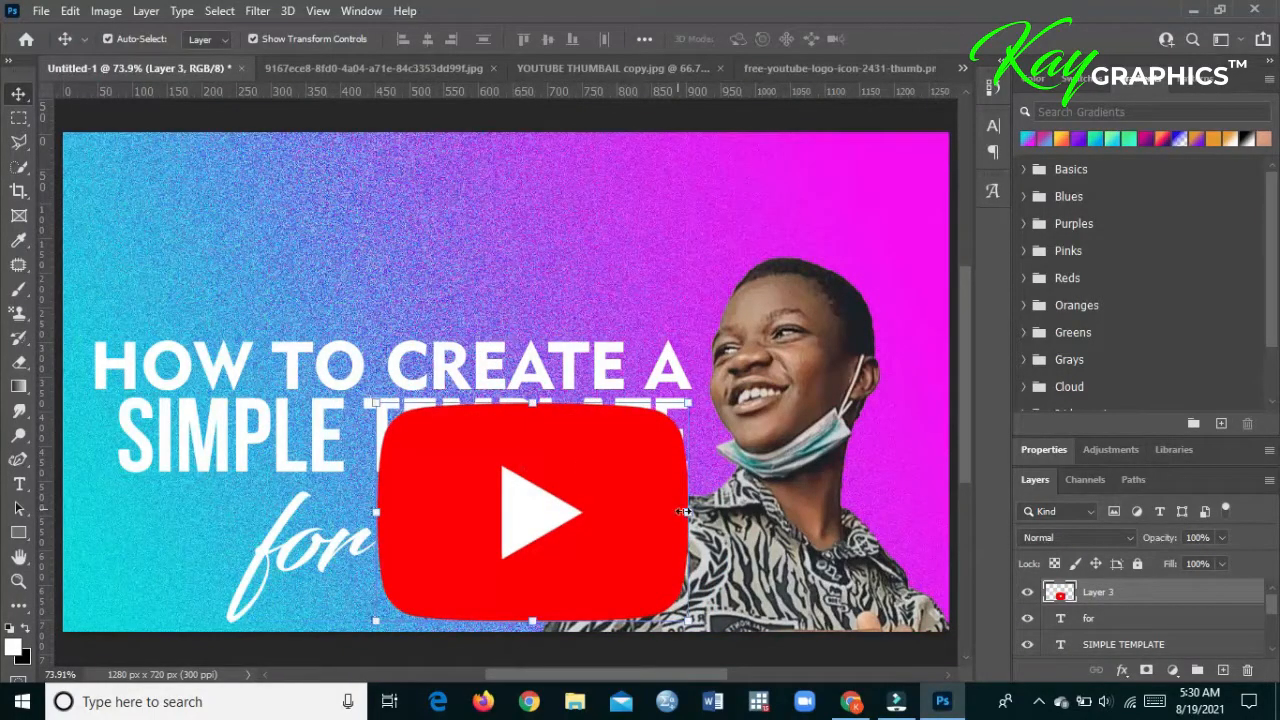
drag(690, 513, 472, 535)
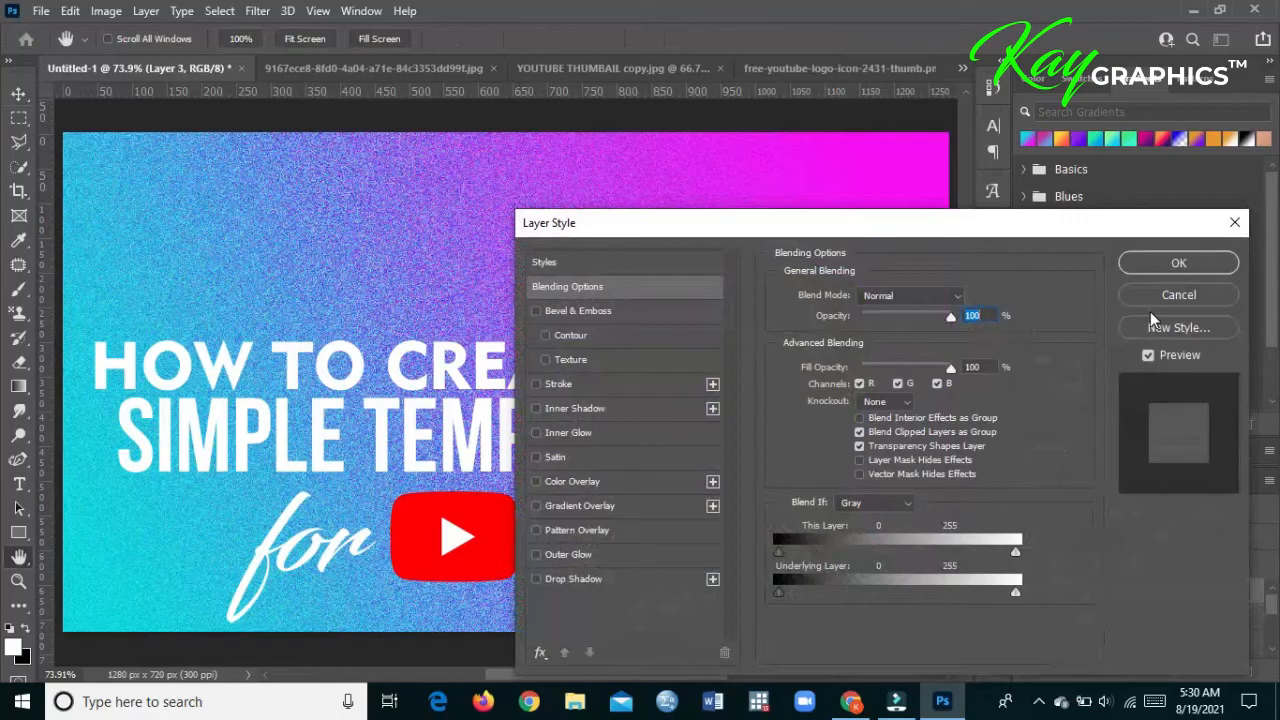
click(1154, 311)
click(1156, 300)
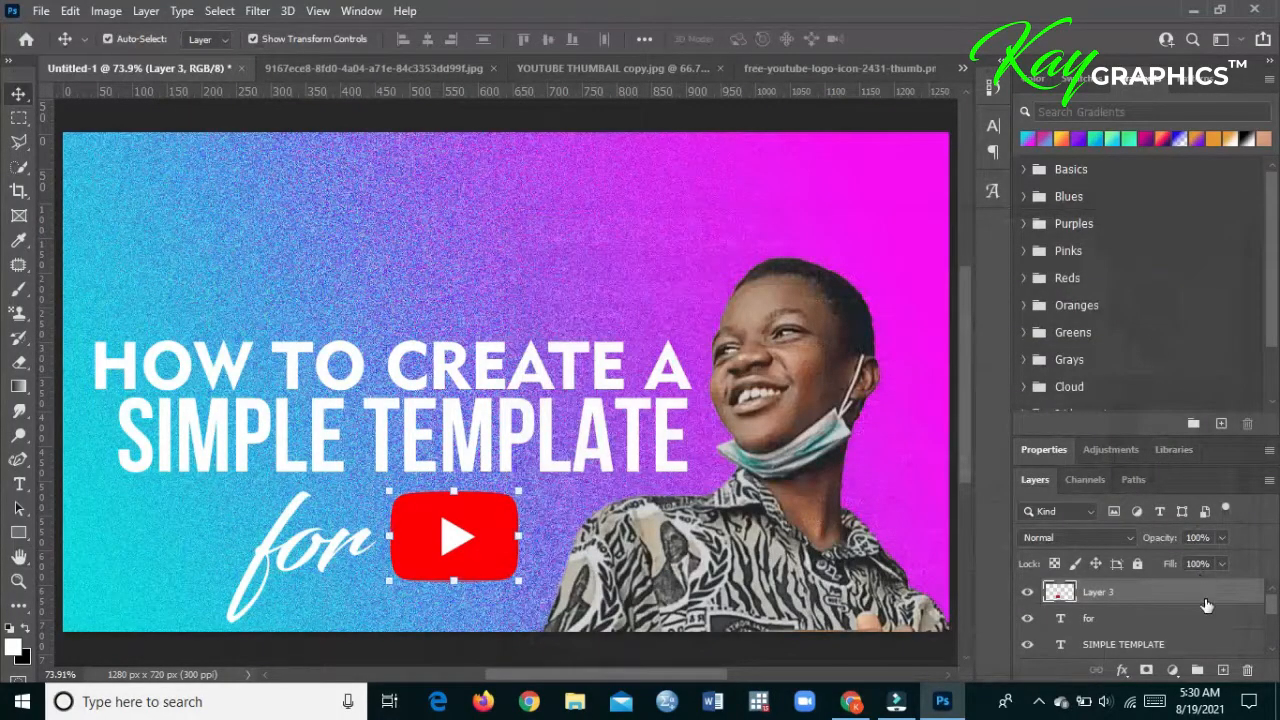
- Add a white 2 px inside stroke at 100% opacity to the YouTube logo, adjust its position slightly and deselect it
double_click(1216, 597)
drag(776, 230, 509, 132)
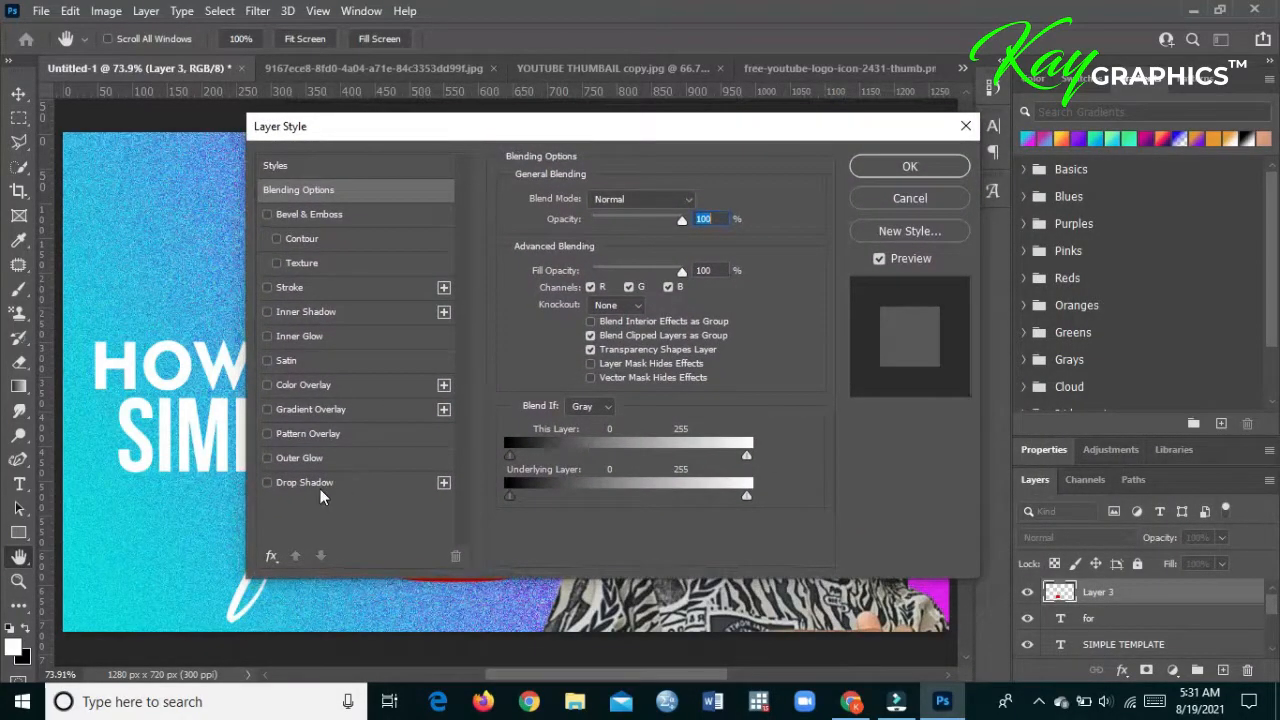
click(298, 286)
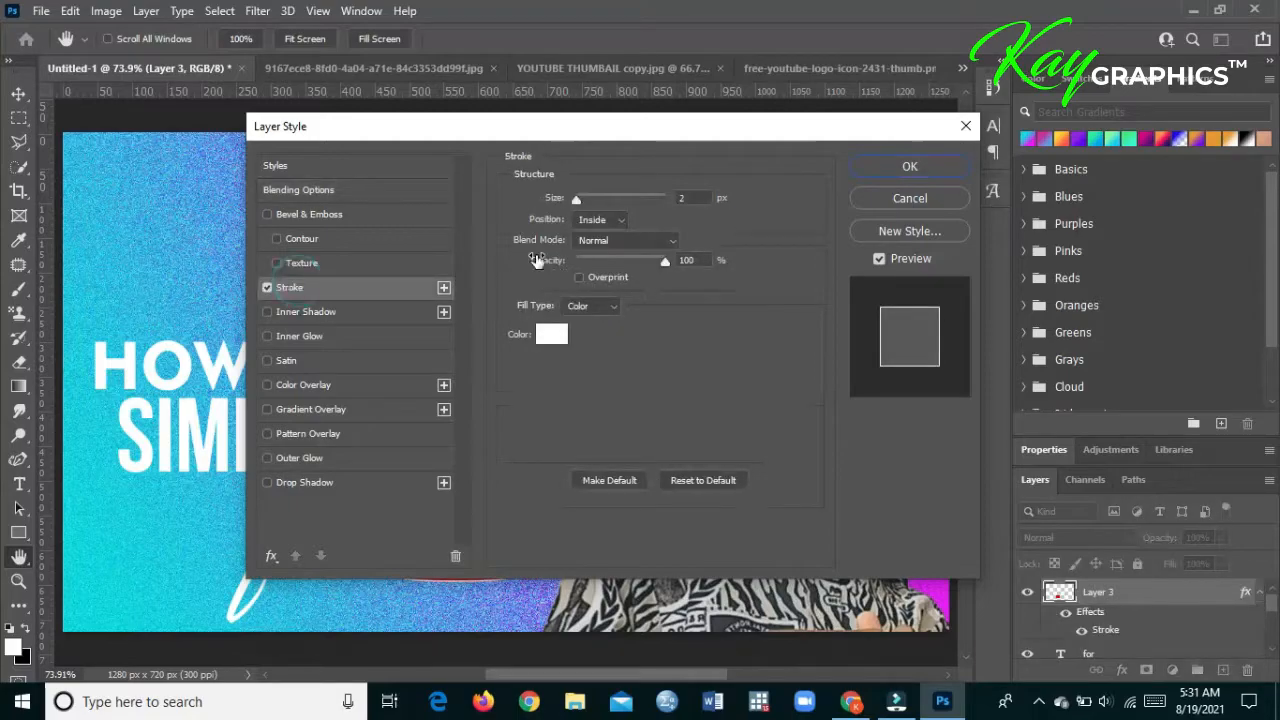
click(905, 166)
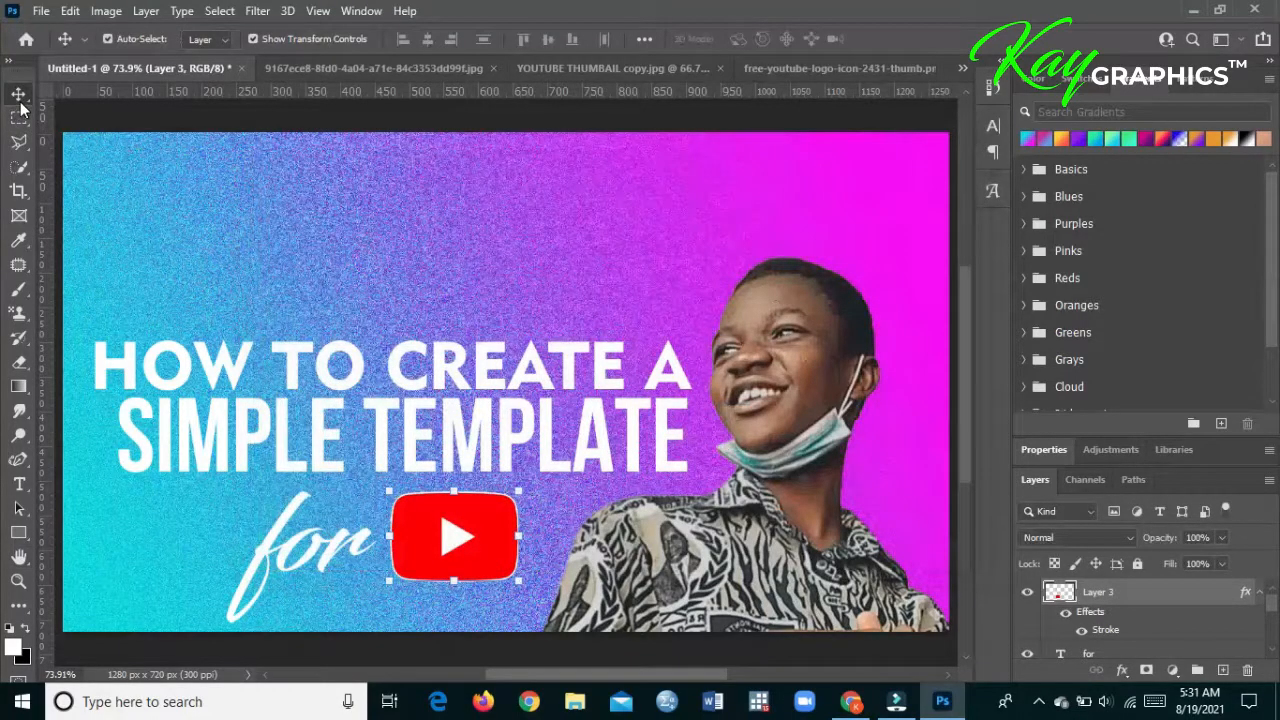
click(208, 219)
drag(440, 530, 453, 530)
click(446, 311)
- Open the layered reference file YOUTUBE THUMBAIL.psd from the PS PROJECTS folder
click(42, 12)
click(58, 48)
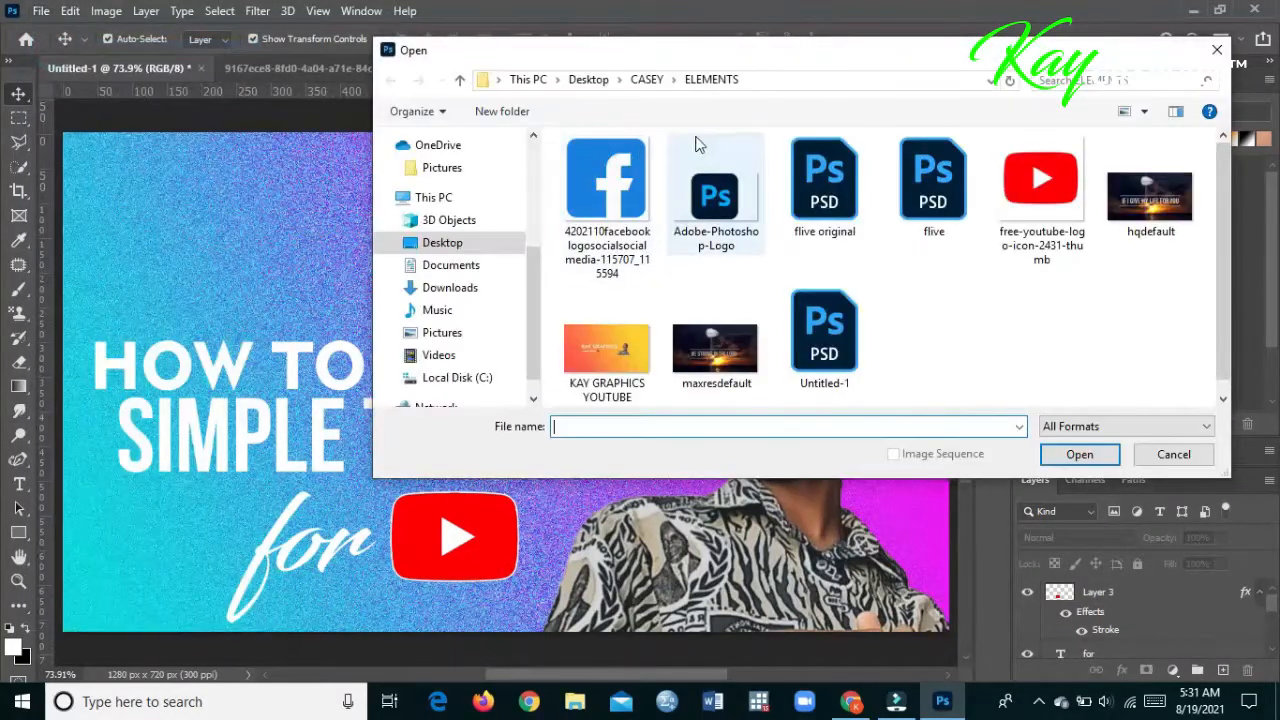
click(647, 80)
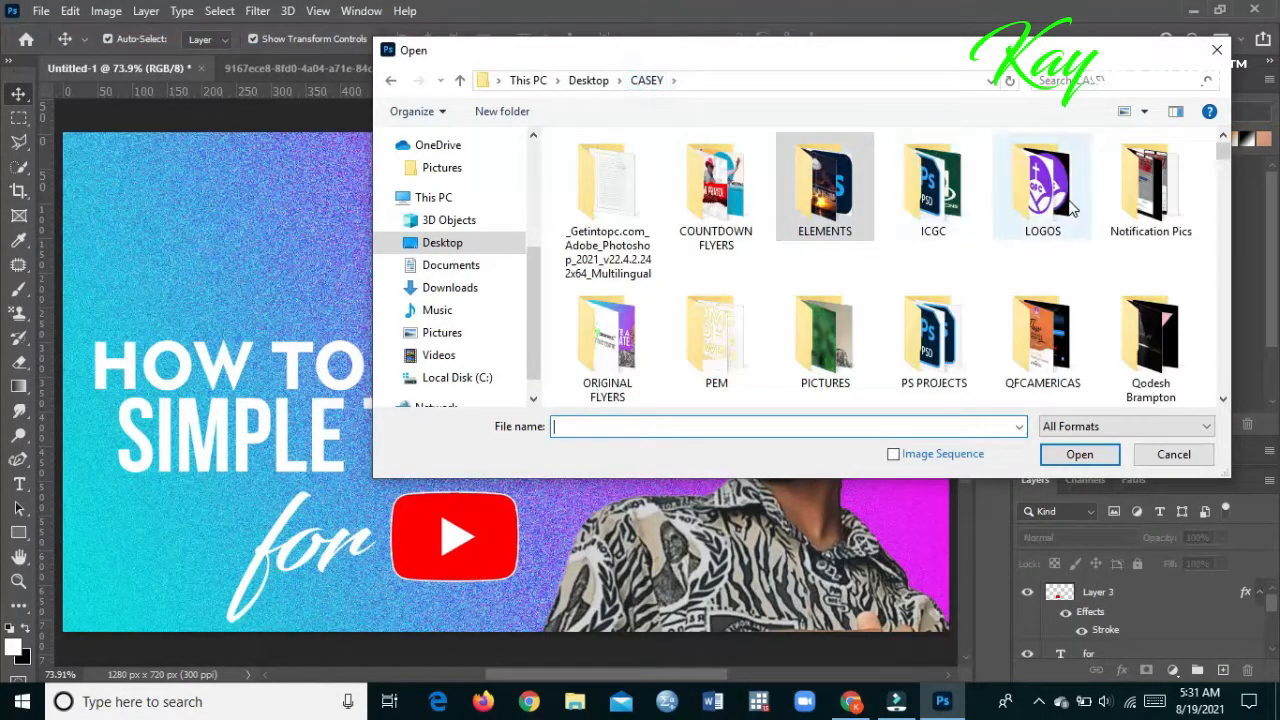
double_click(930, 335)
drag(1225, 185, 1225, 348)
double_click(933, 330)
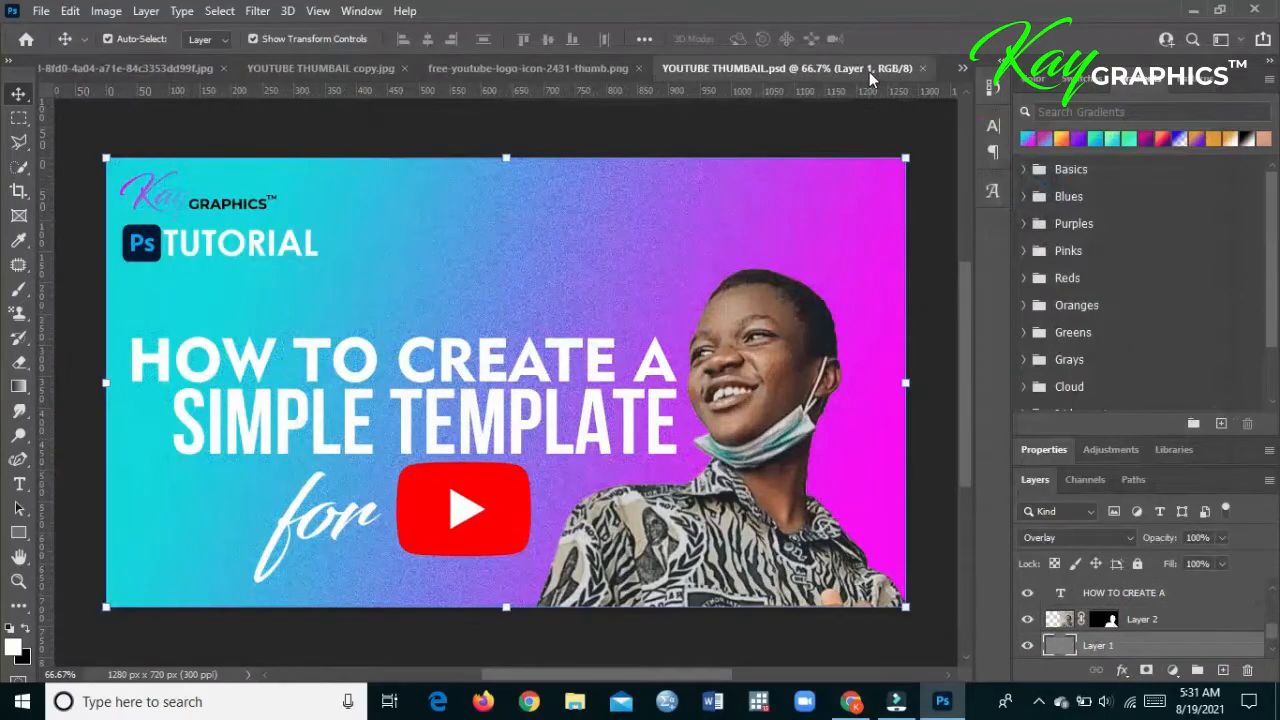
- Copy the Kay Graphics logo from YOUTUBE THUMBAIL.psd into the new thumbnail's upper-left corner, and close the PSD
drag(869, 71, 951, 217)
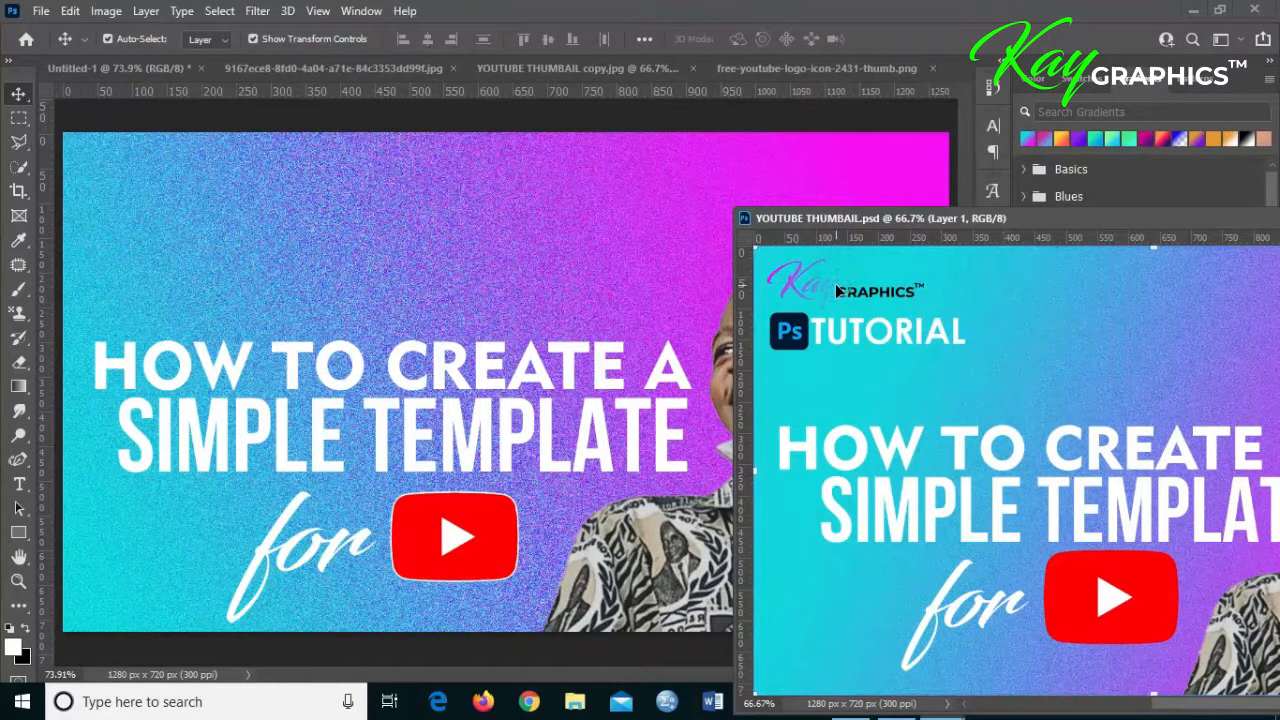
drag(823, 220, 402, 136)
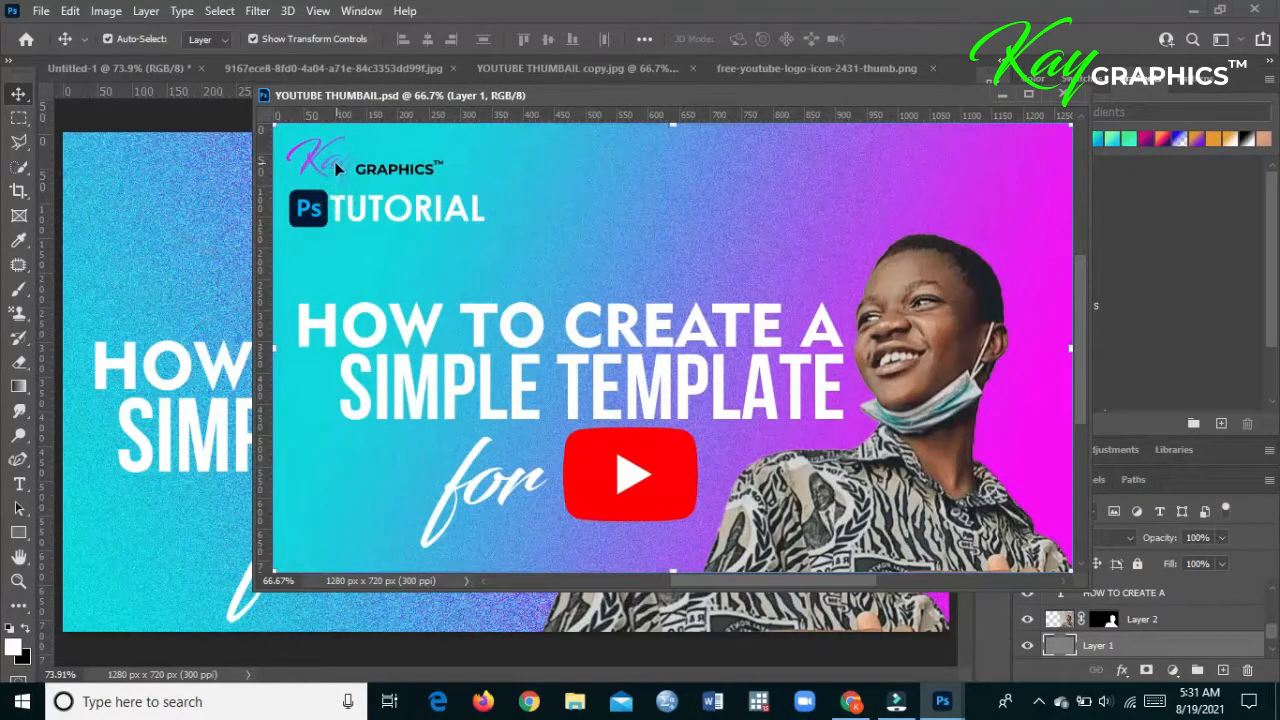
drag(337, 168, 119, 163)
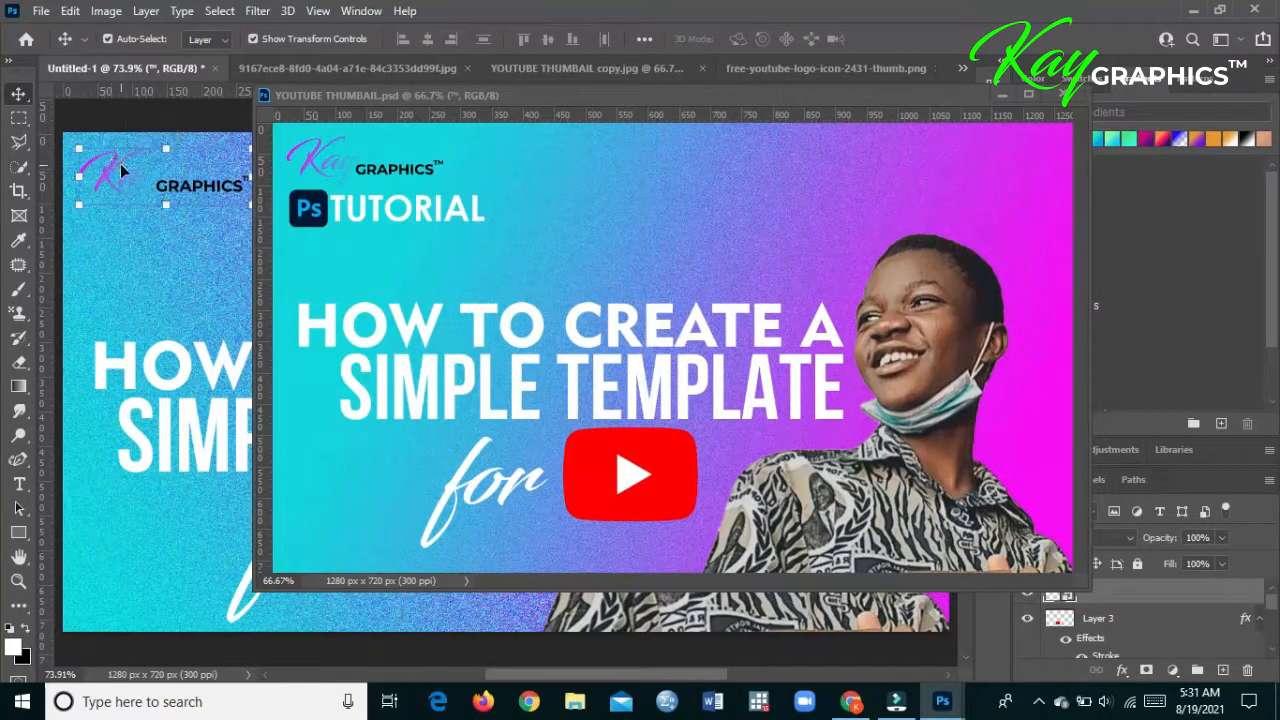
click(332, 205)
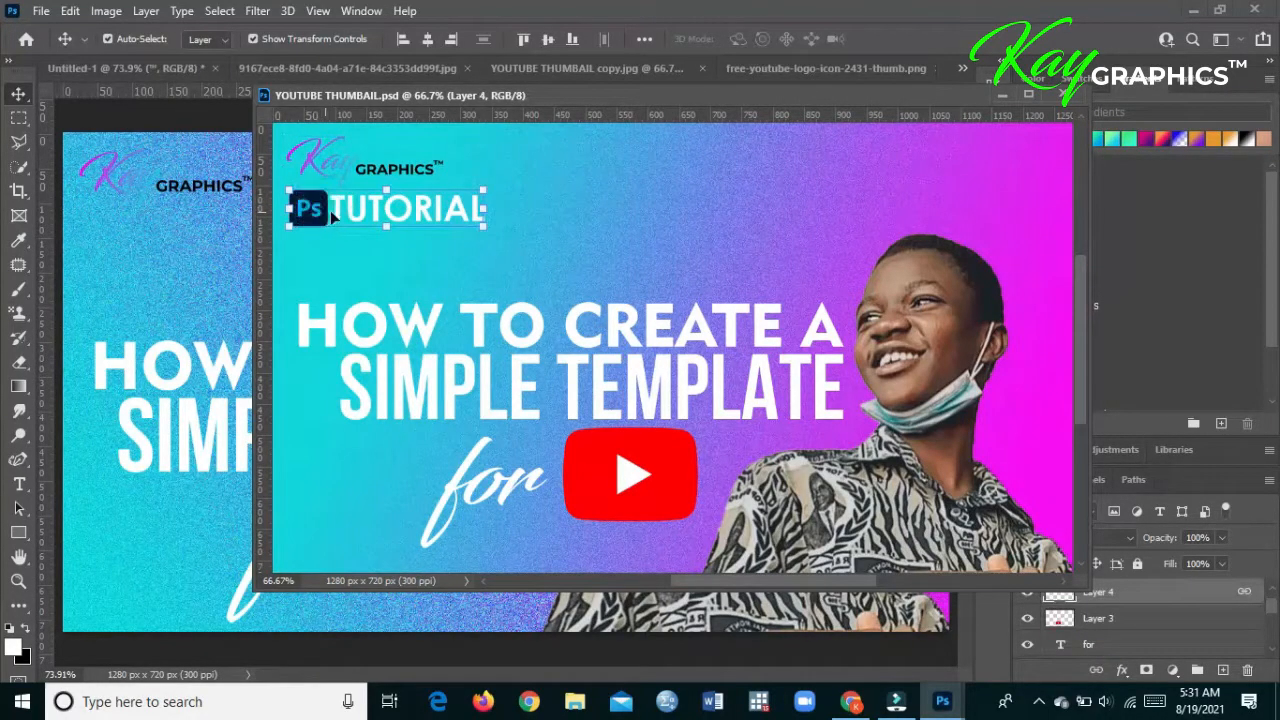
drag(904, 96, 906, 70)
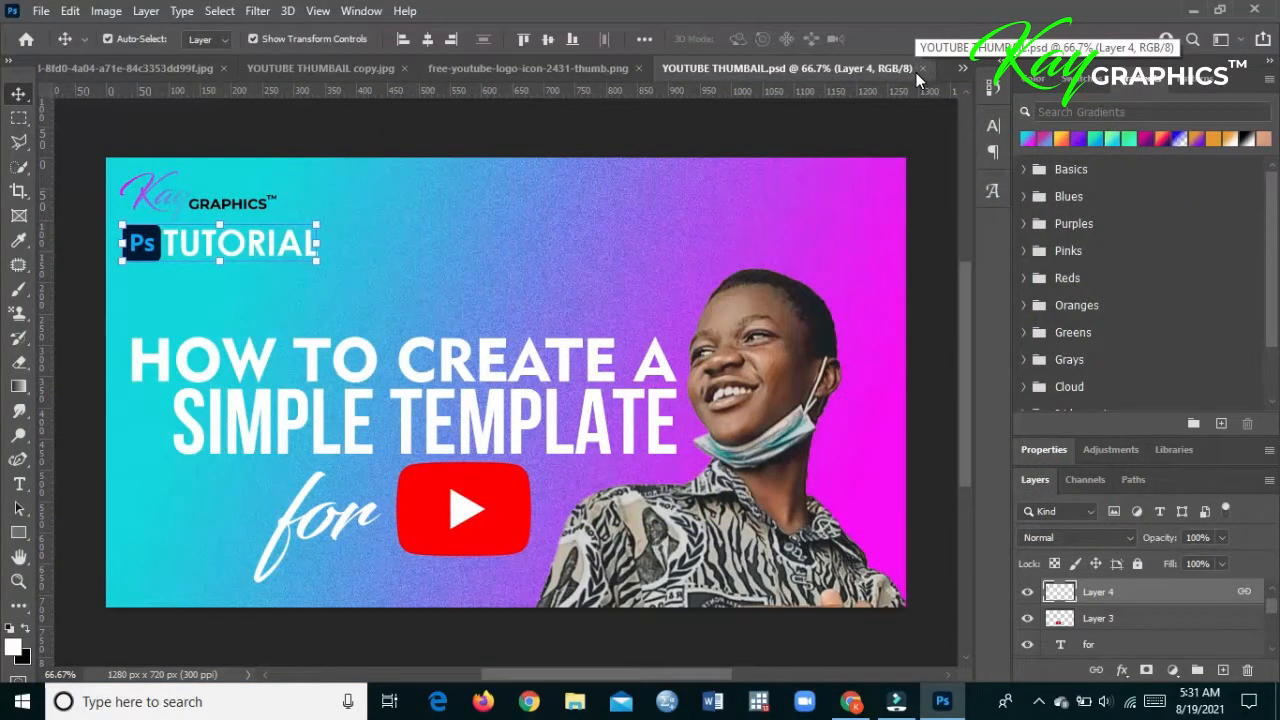
click(921, 68)
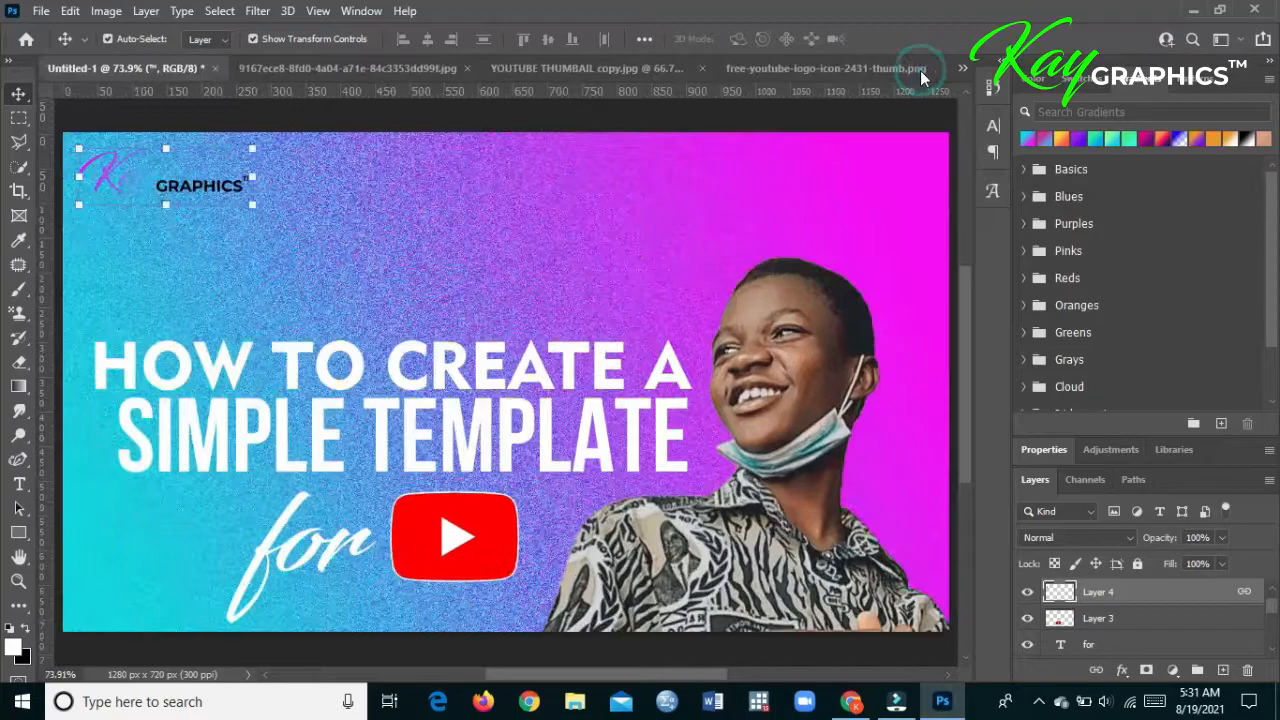
- Close the portrait JPG without saving, then close YOUTUBE THUMBAIL copy.jpg and the free-youtube-logo PNG, leaving only the thumbnail document open
click(445, 308)
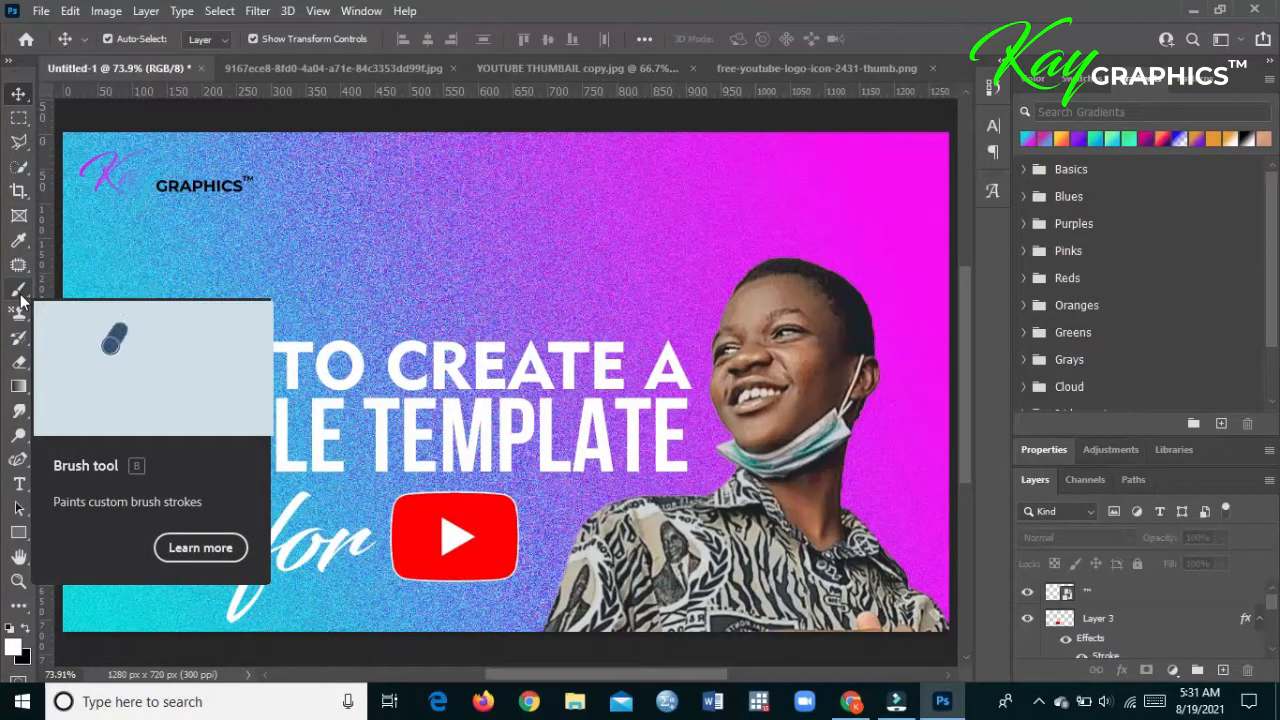
click(41, 11)
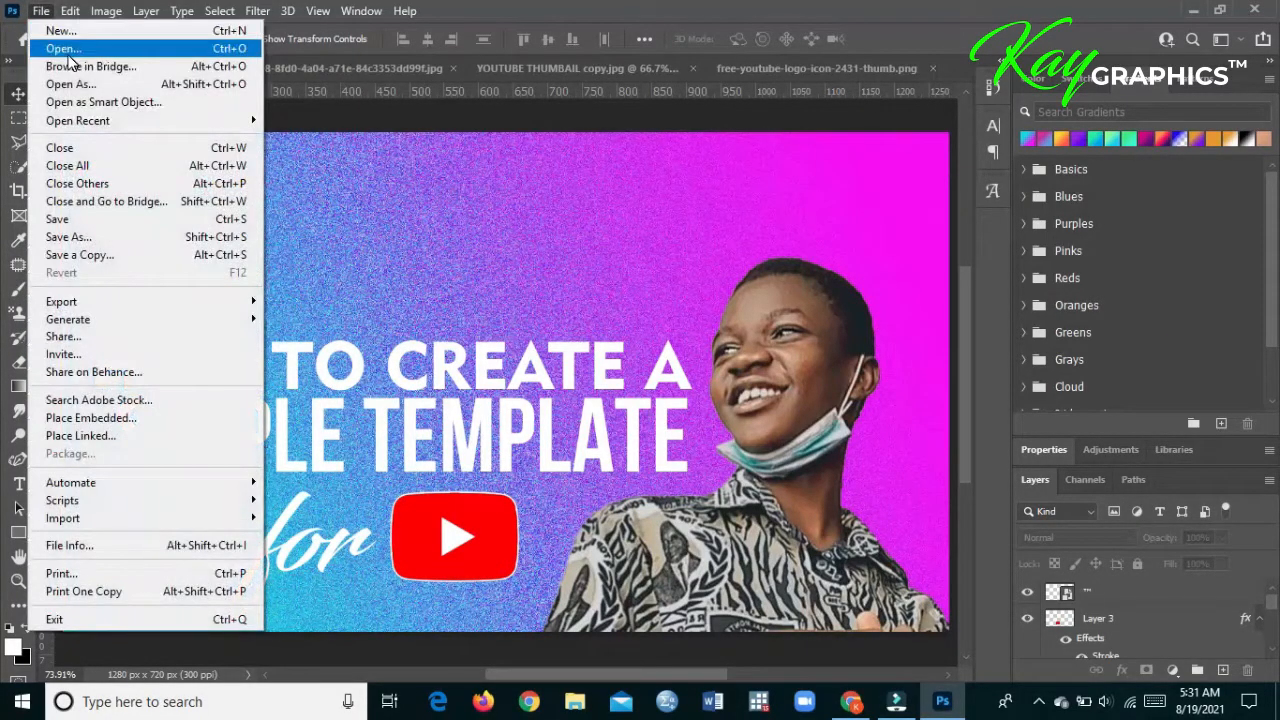
click(528, 69)
click(419, 78)
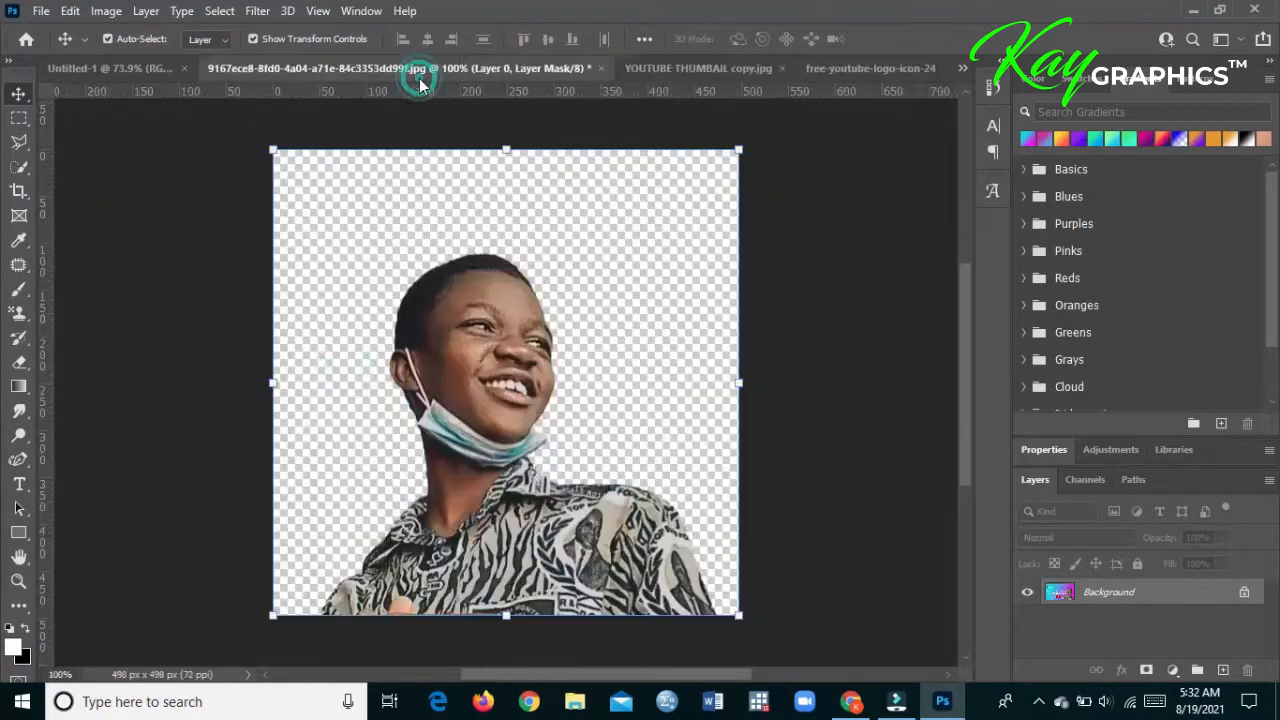
click(593, 69)
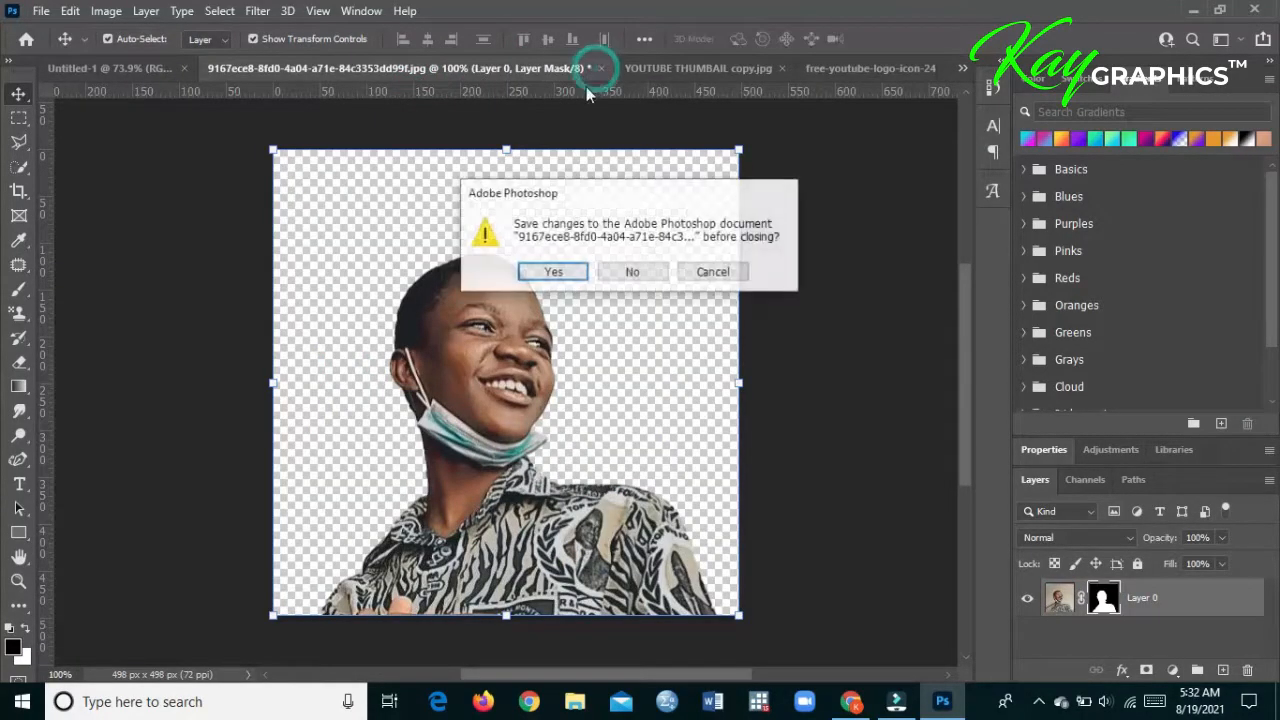
click(646, 273)
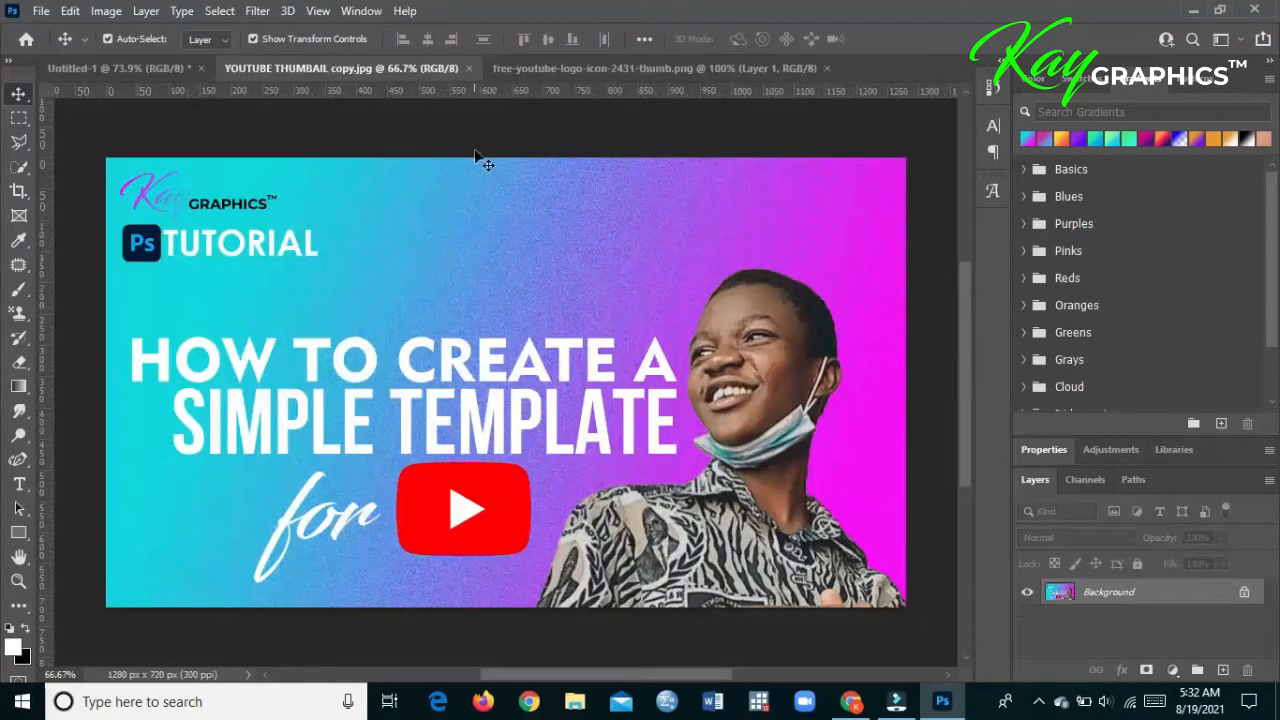
click(468, 68)
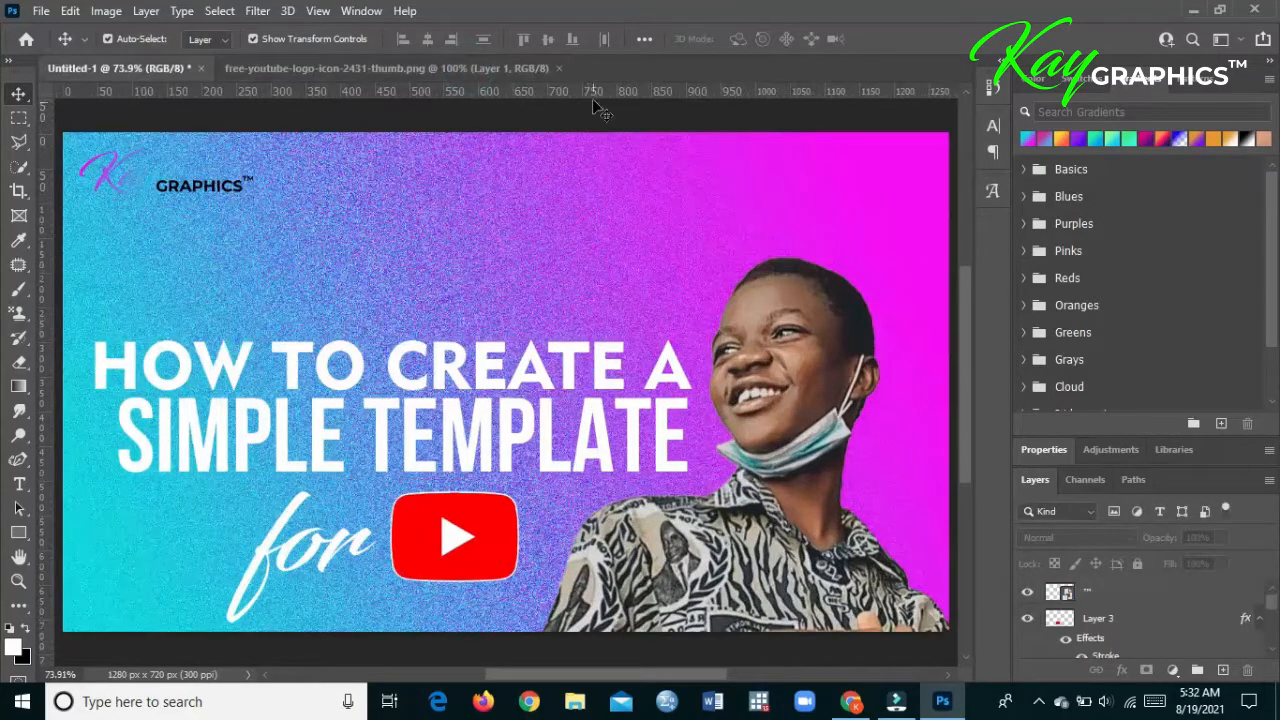
click(107, 70)
click(240, 68)
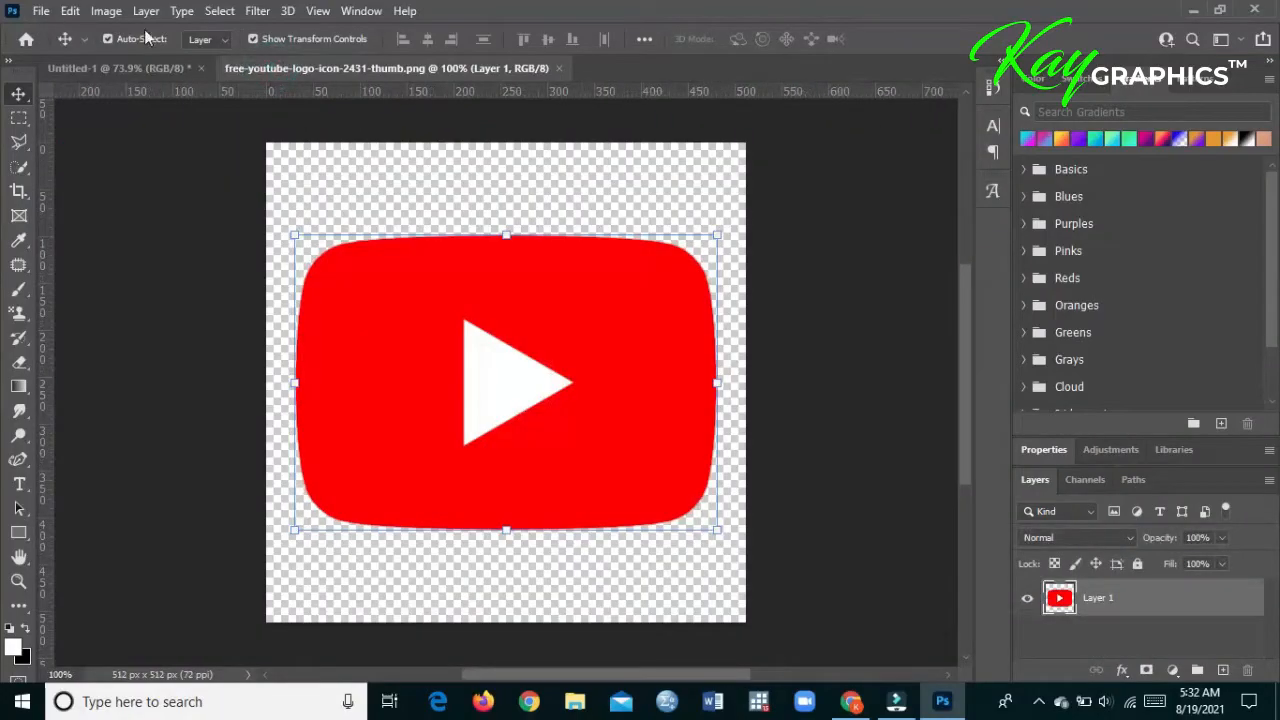
click(557, 67)
- Open the Adobe-Photoshop-Logo image from the ELEMENTS folder inside CASEY
click(40, 10)
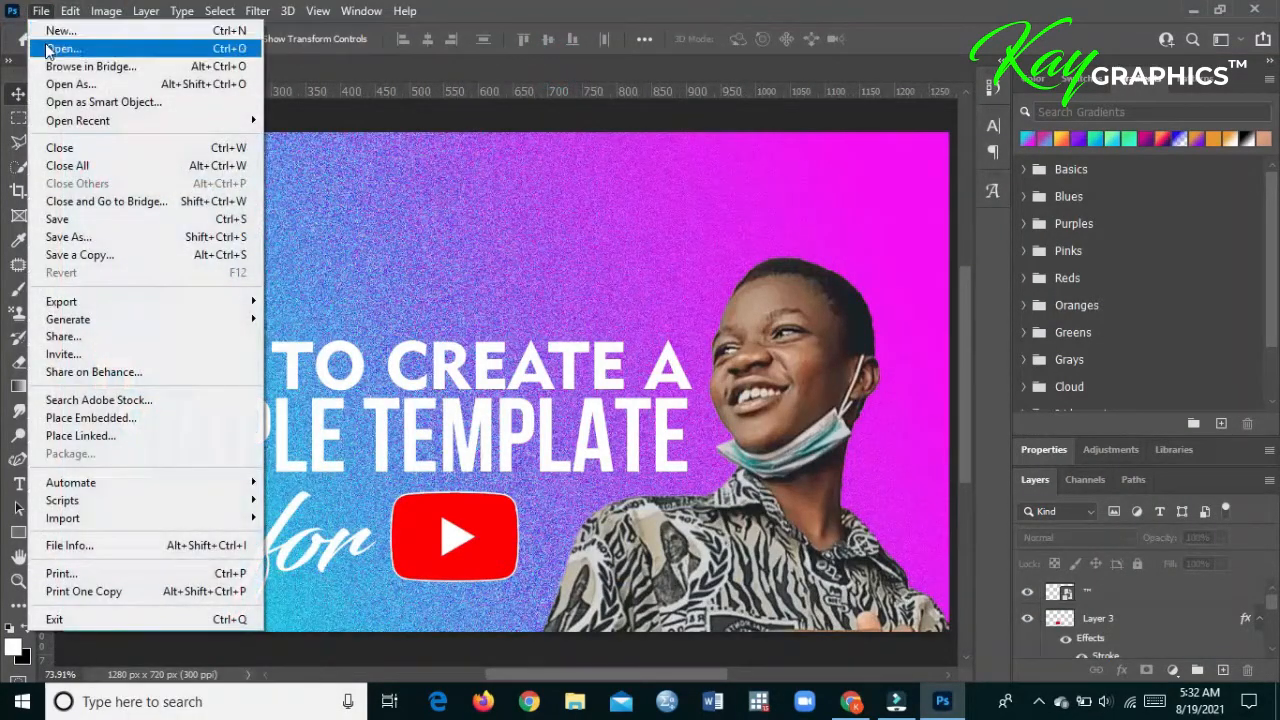
click(48, 47)
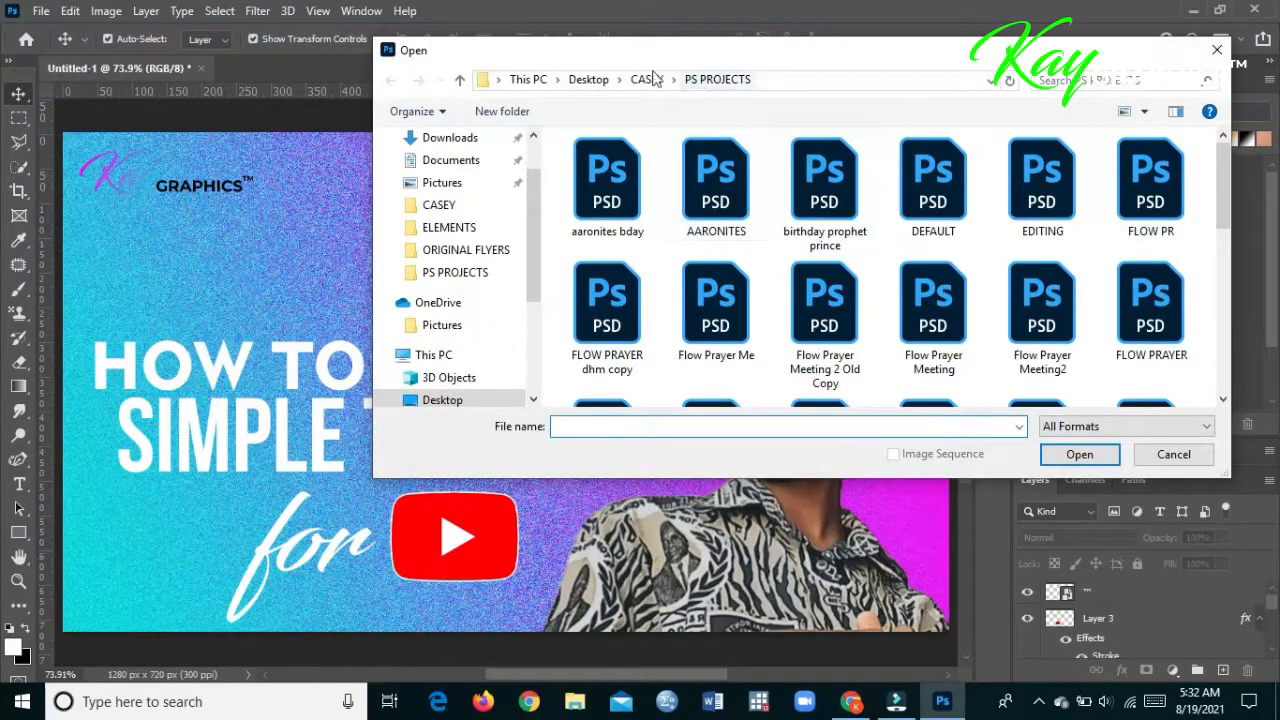
click(636, 76)
click(830, 190)
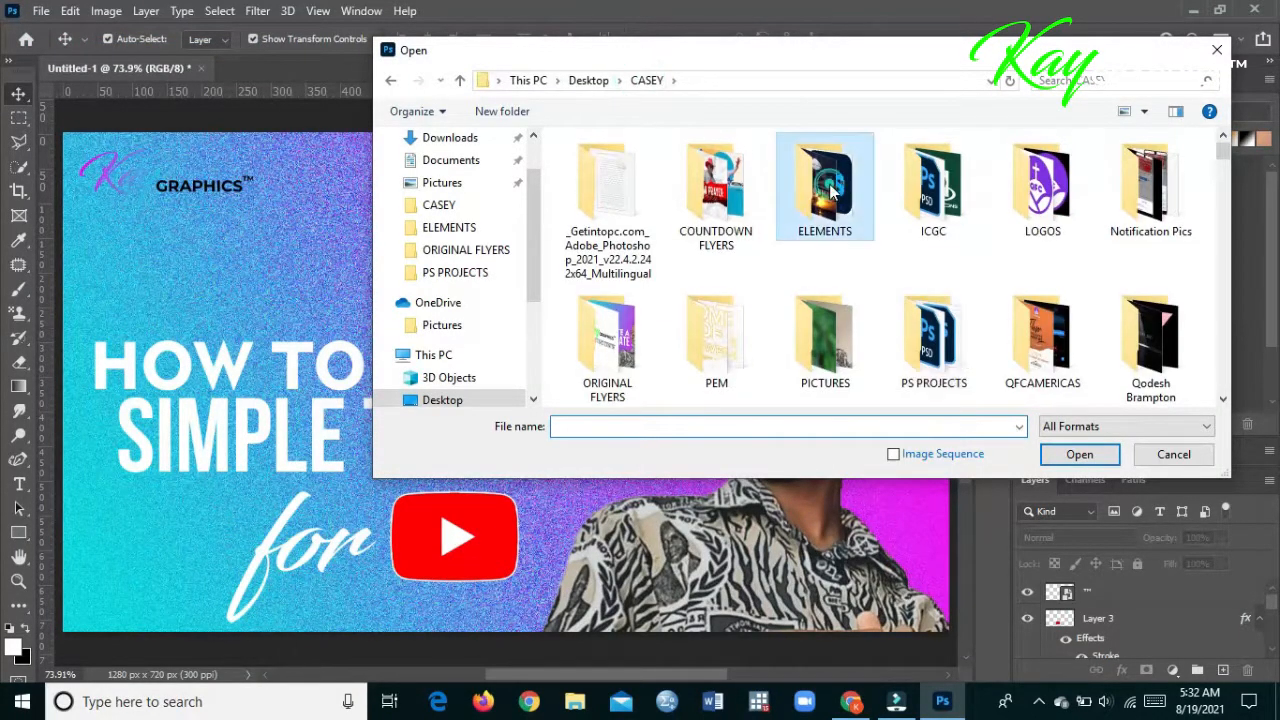
double_click(830, 190)
click(830, 190)
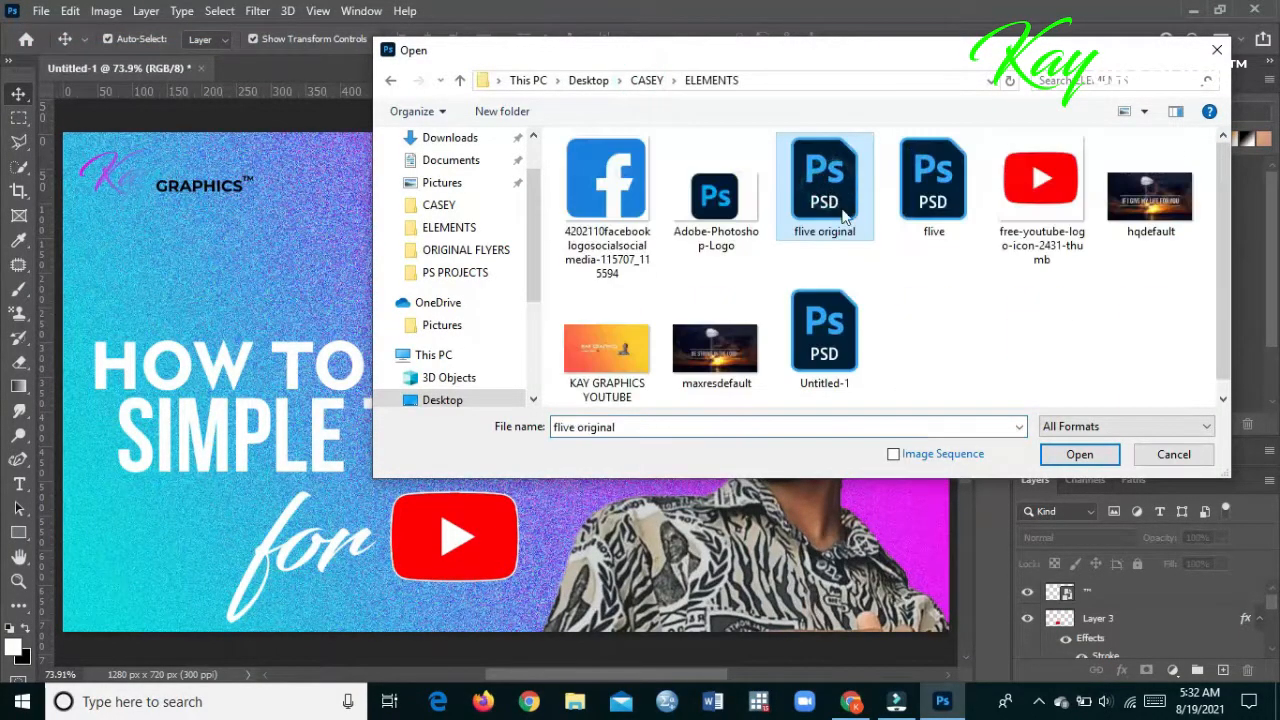
double_click(751, 235)
- Copy the Photoshop logo from its PNG document into the Untitled-1 thumbnail
drag(402, 80, 682, 156)
drag(769, 285, 311, 263)
drag(609, 141, 460, 77)
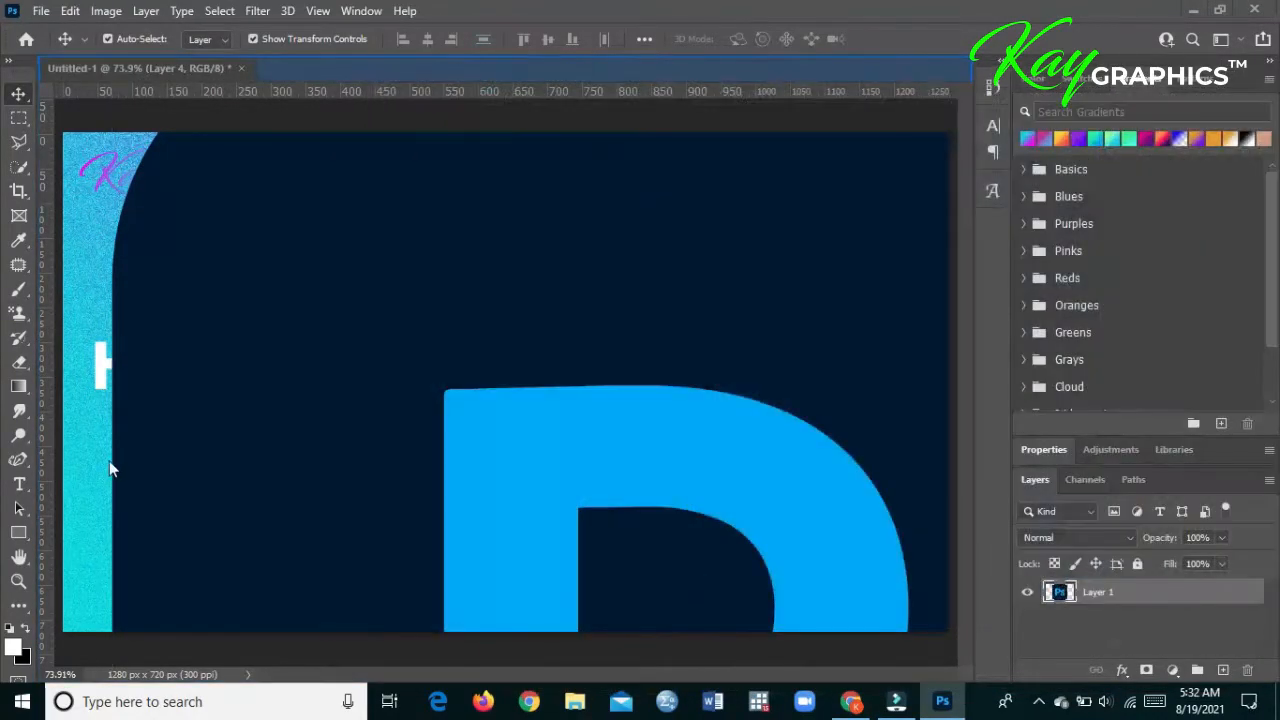
click(191, 72)
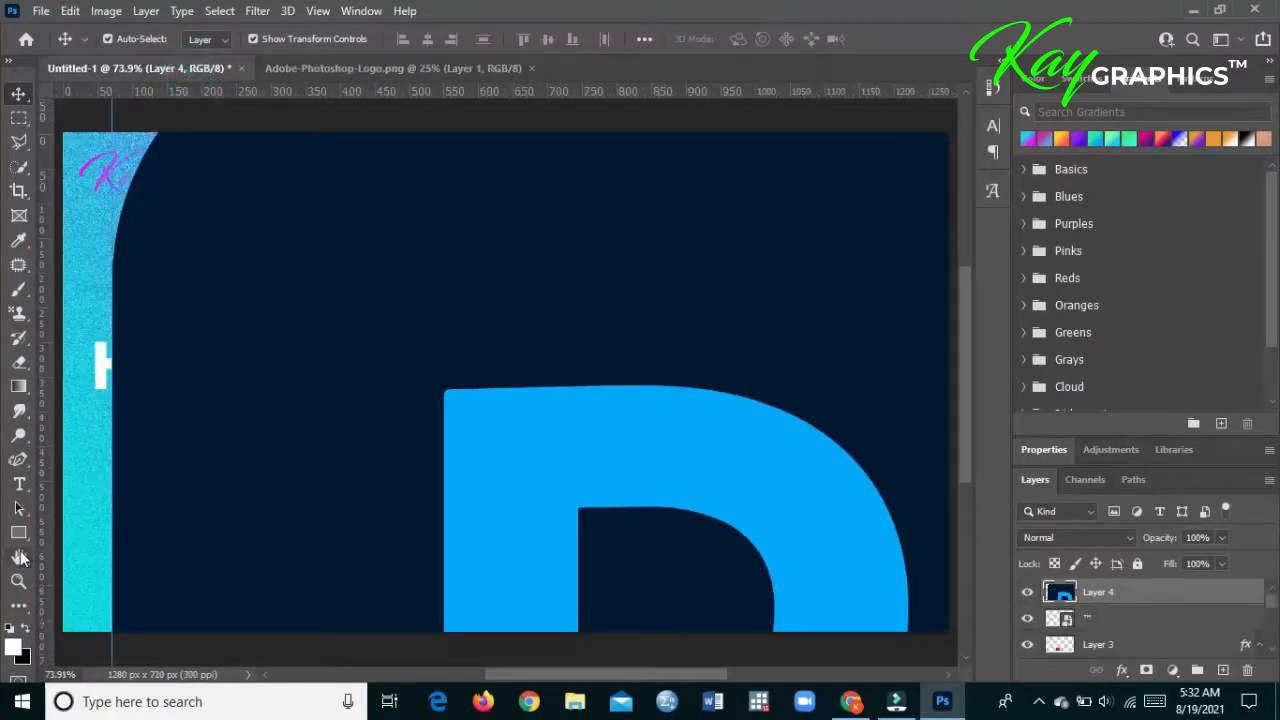
- Scale the oversized Photoshop logo down to about 7.88% and place it over the middle of the title
click(18, 581)
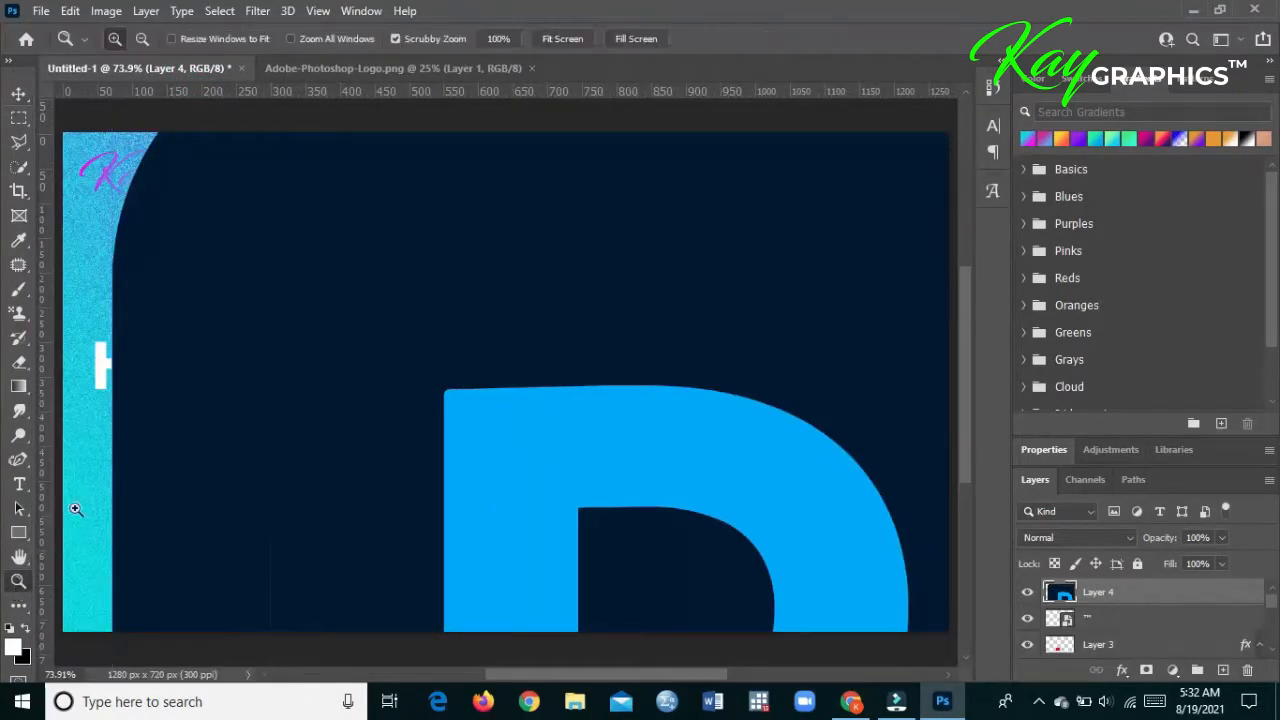
click(142, 39)
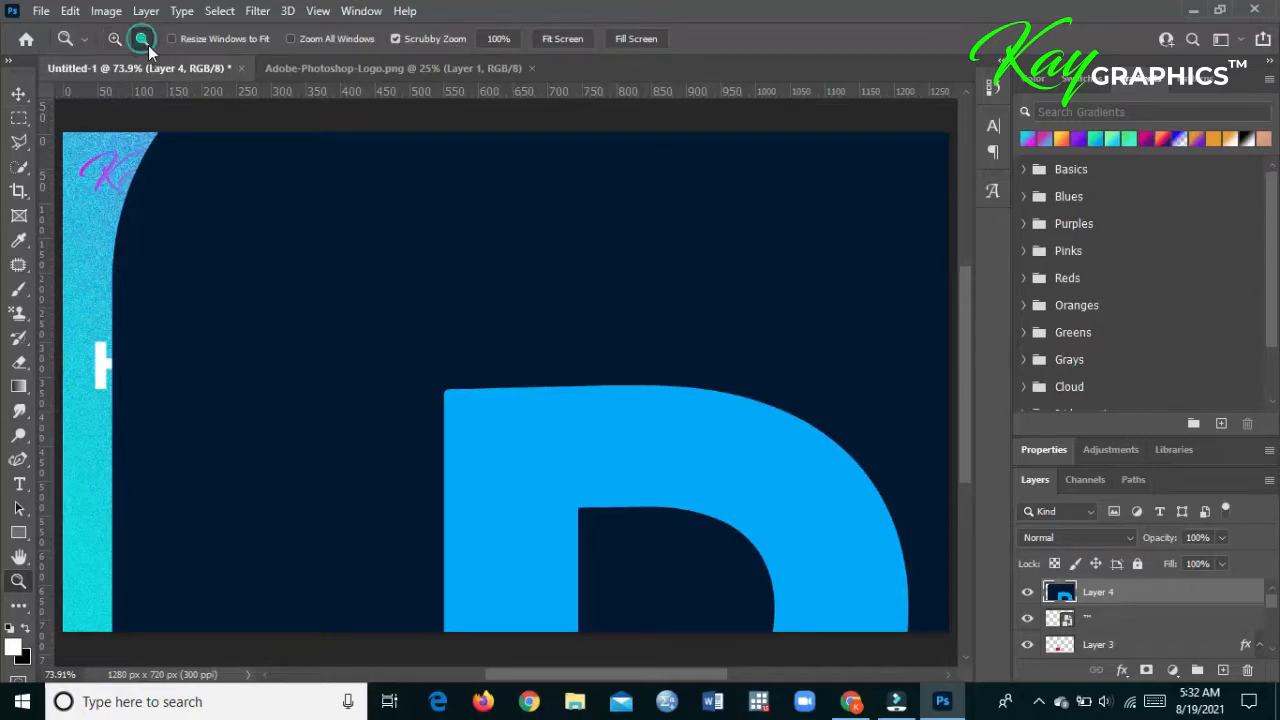
click(391, 392)
click(391, 393)
click(391, 393)
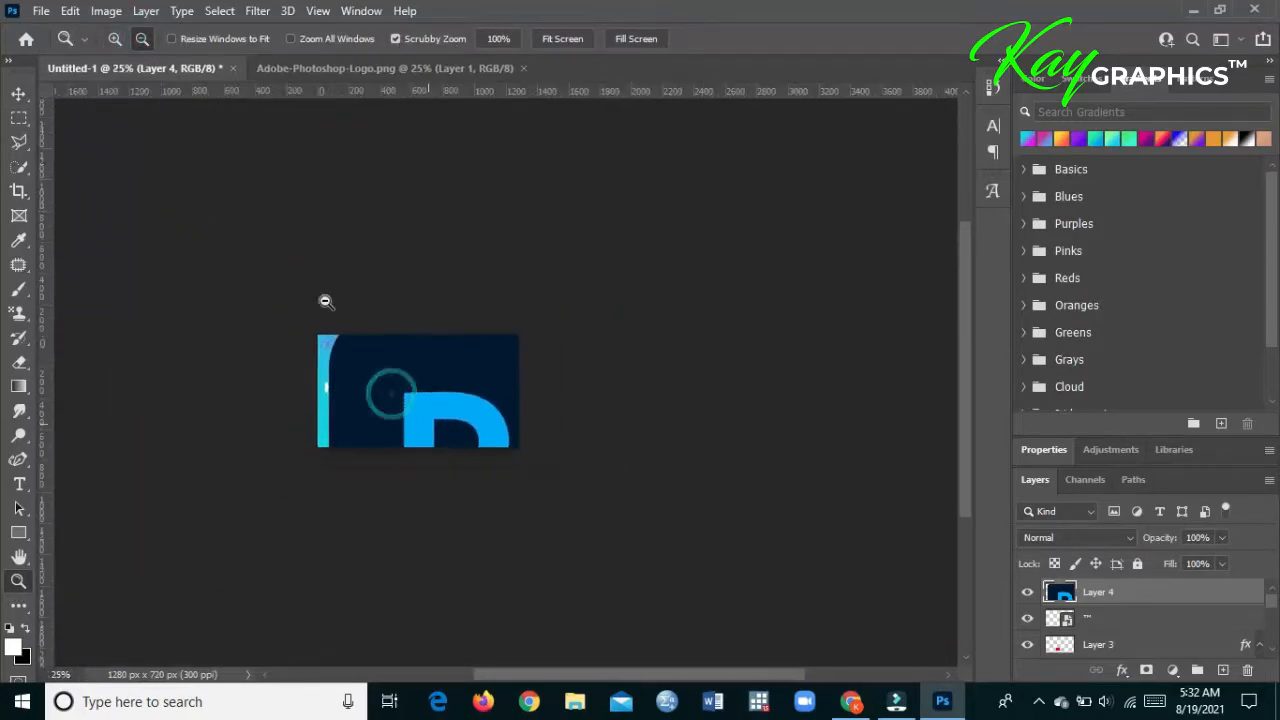
click(18, 93)
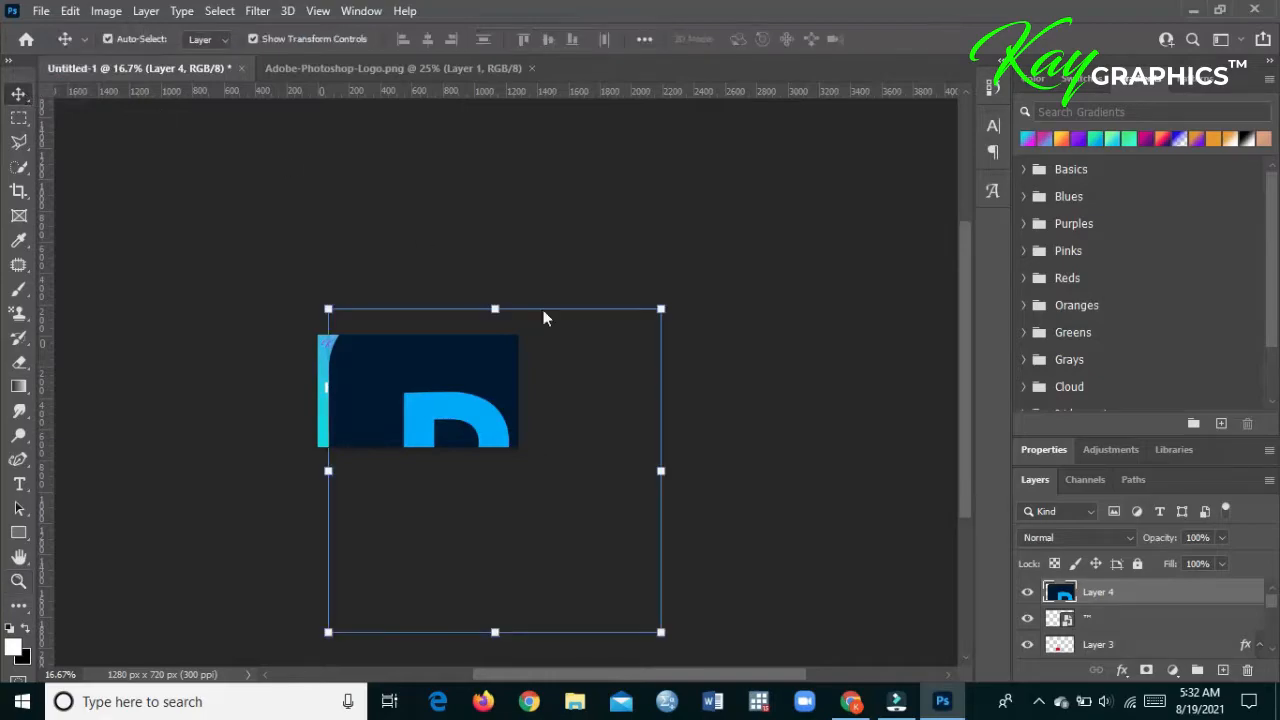
drag(659, 478, 405, 418)
drag(364, 462, 411, 395)
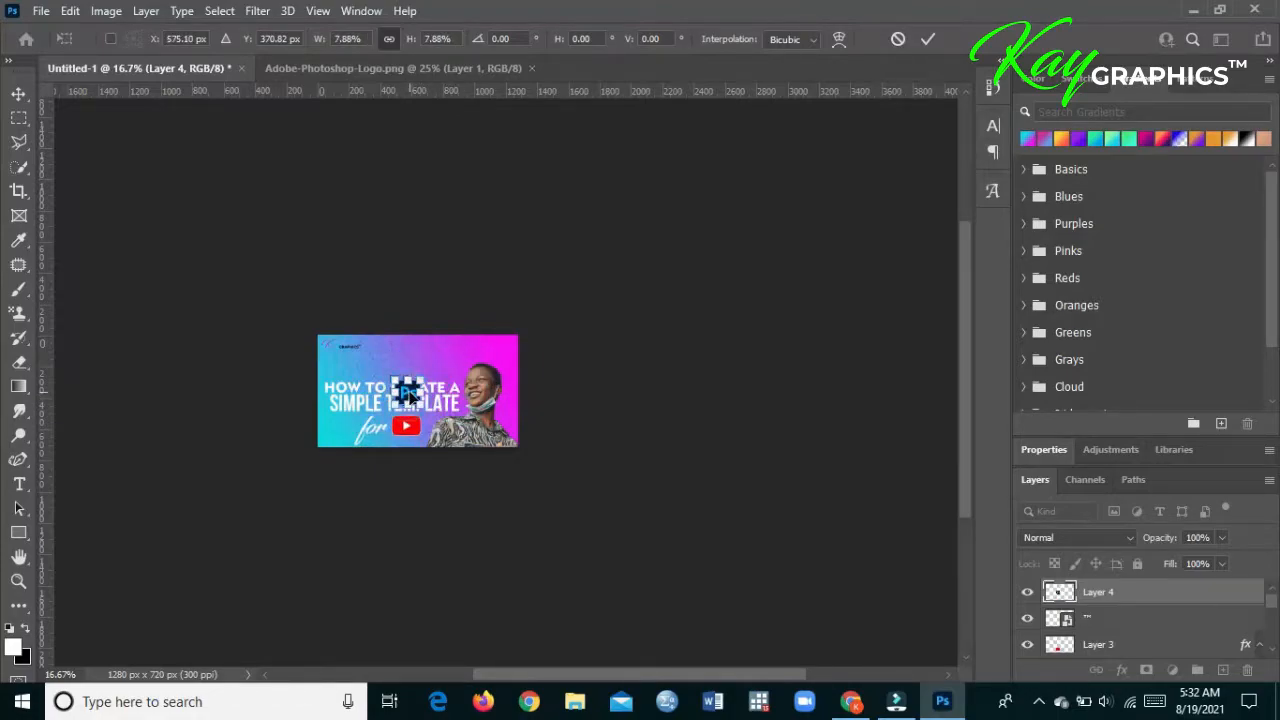
key(Return)
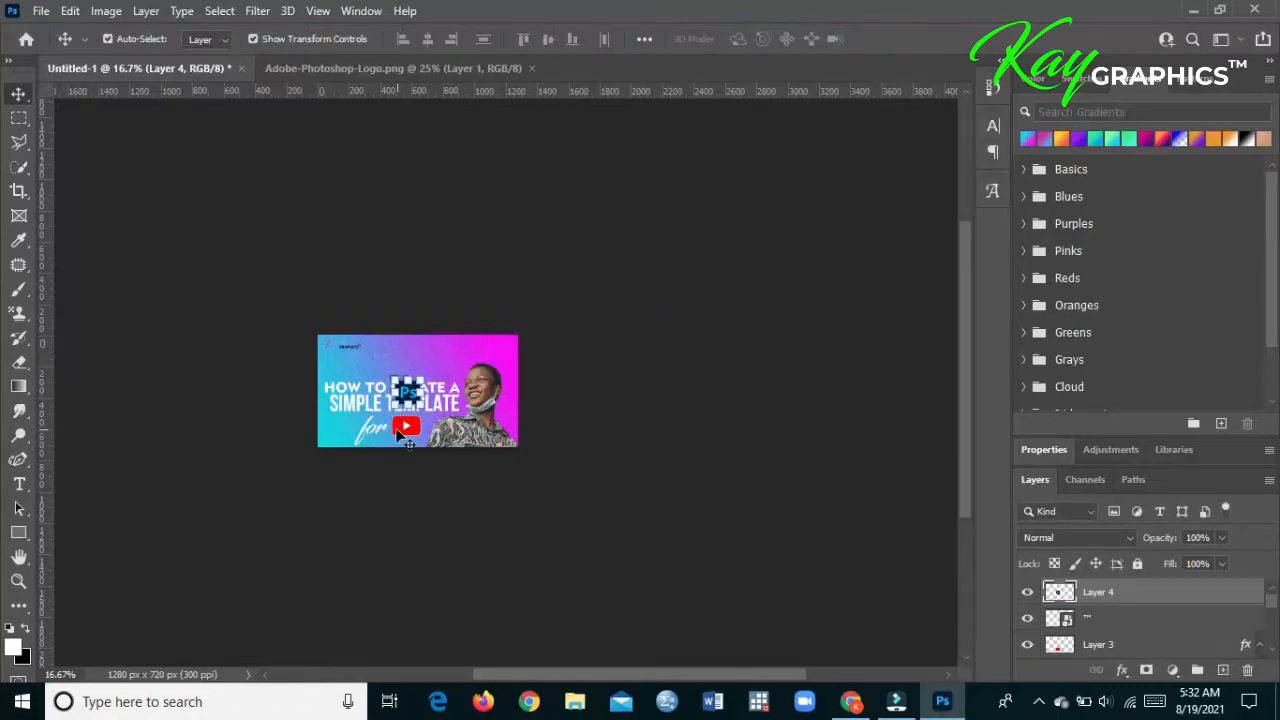
- Move the Photoshop logo into the empty area above the "HOW TO CREATE A" line
click(17, 583)
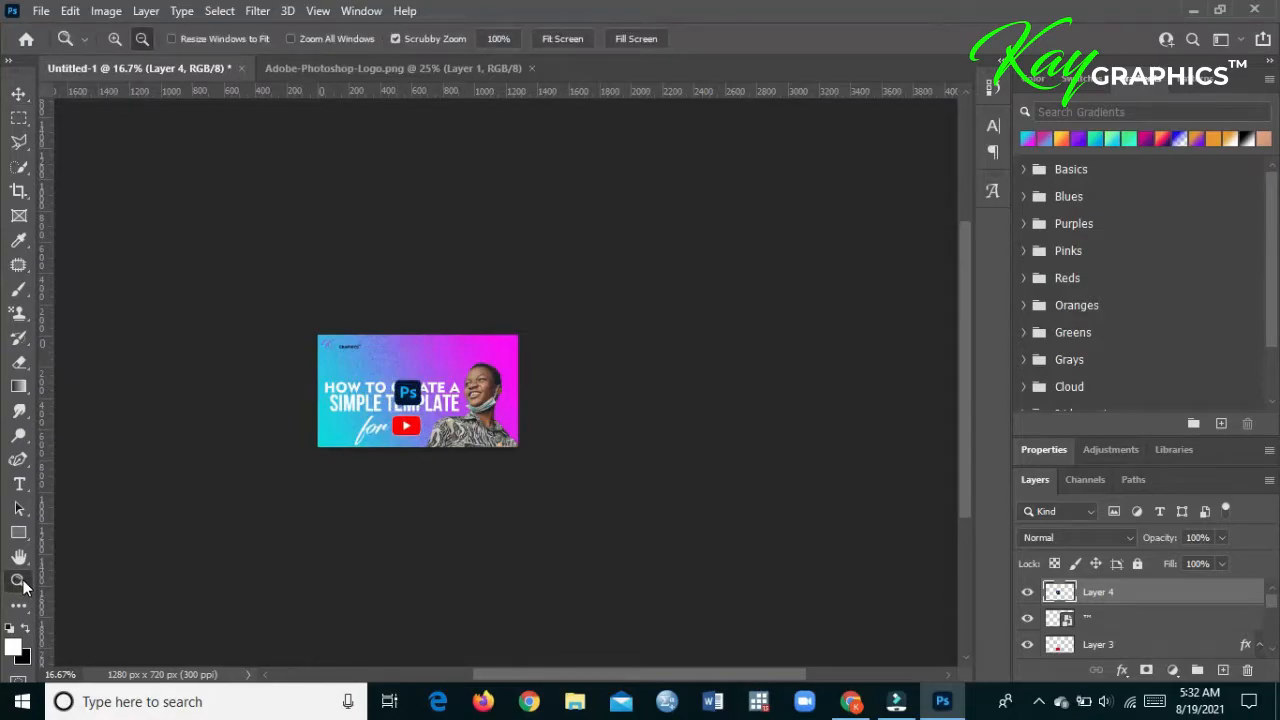
click(562, 39)
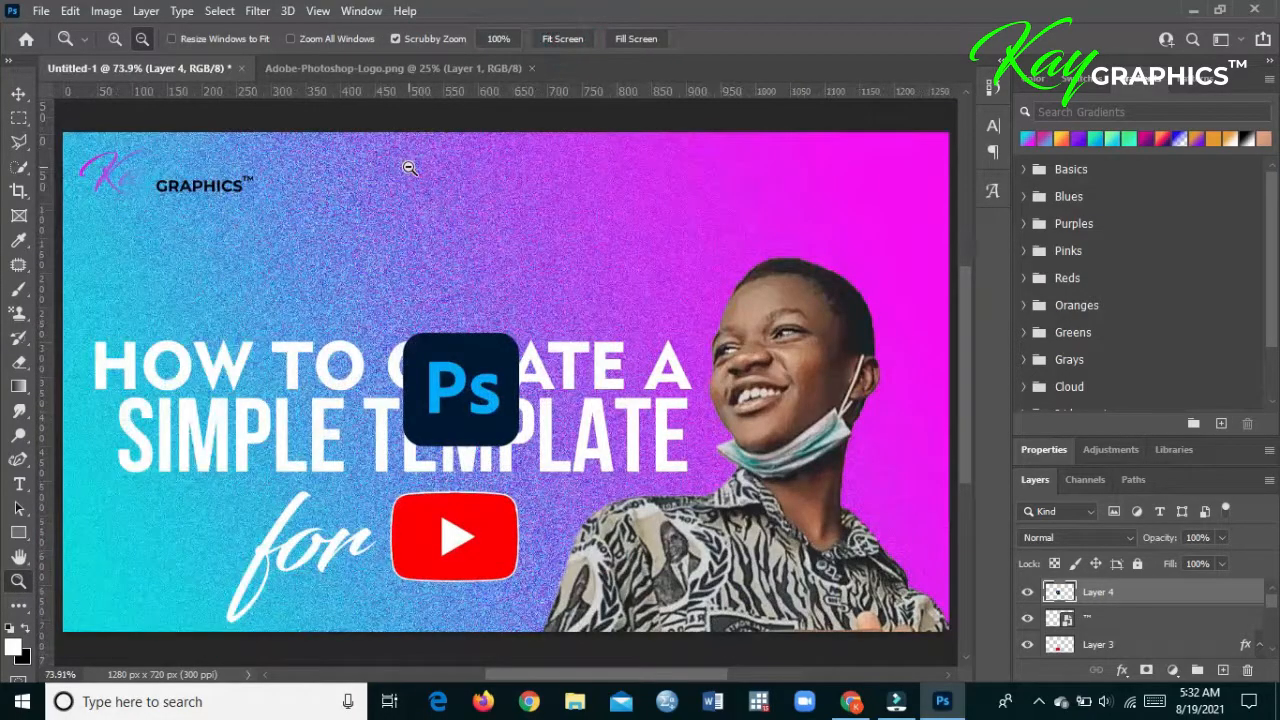
click(19, 96)
drag(398, 368, 380, 228)
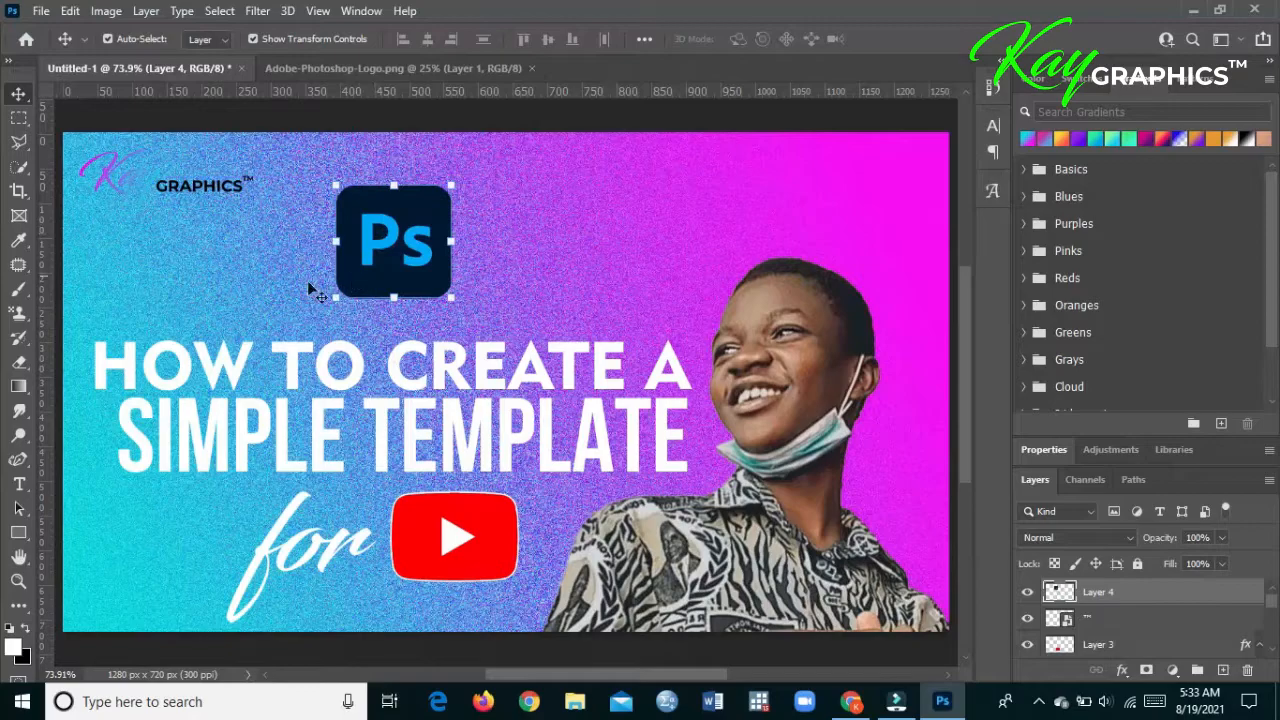
- Add the white text "TUTORIAL" in Century Gothic Bold, 23 pt, in the empty area beside the Photoshop logo
click(19, 484)
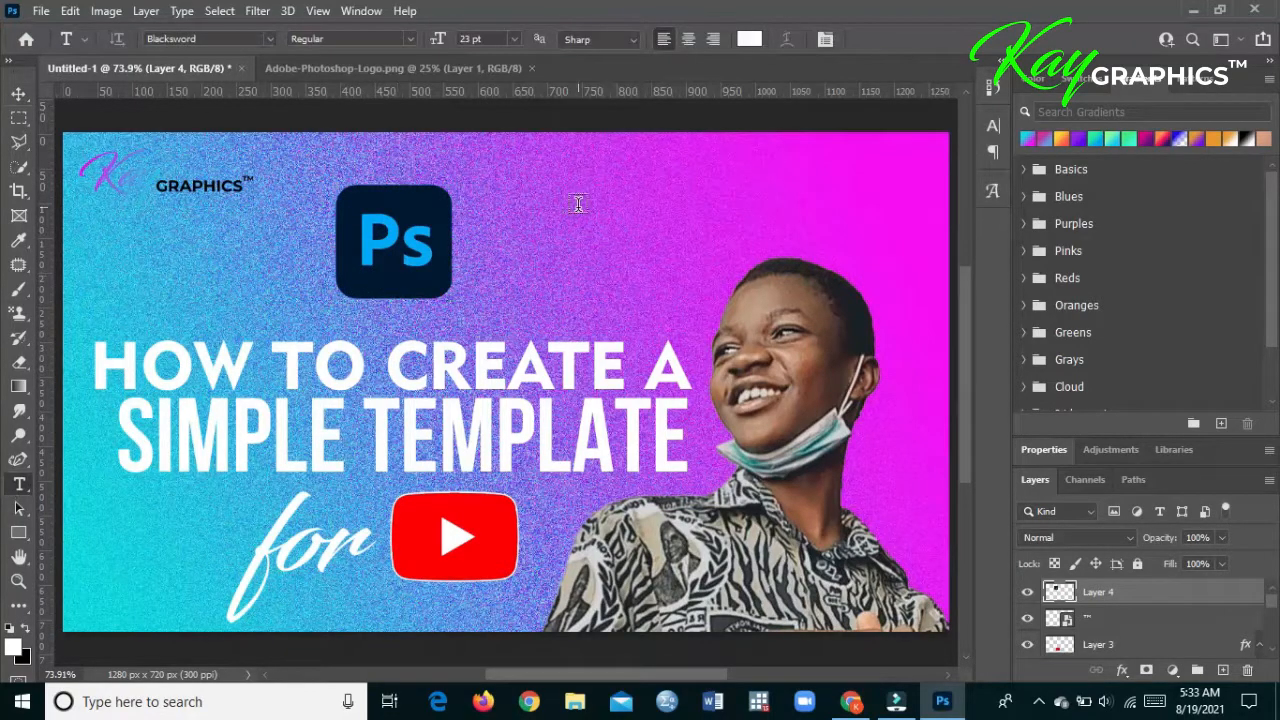
click(530, 247)
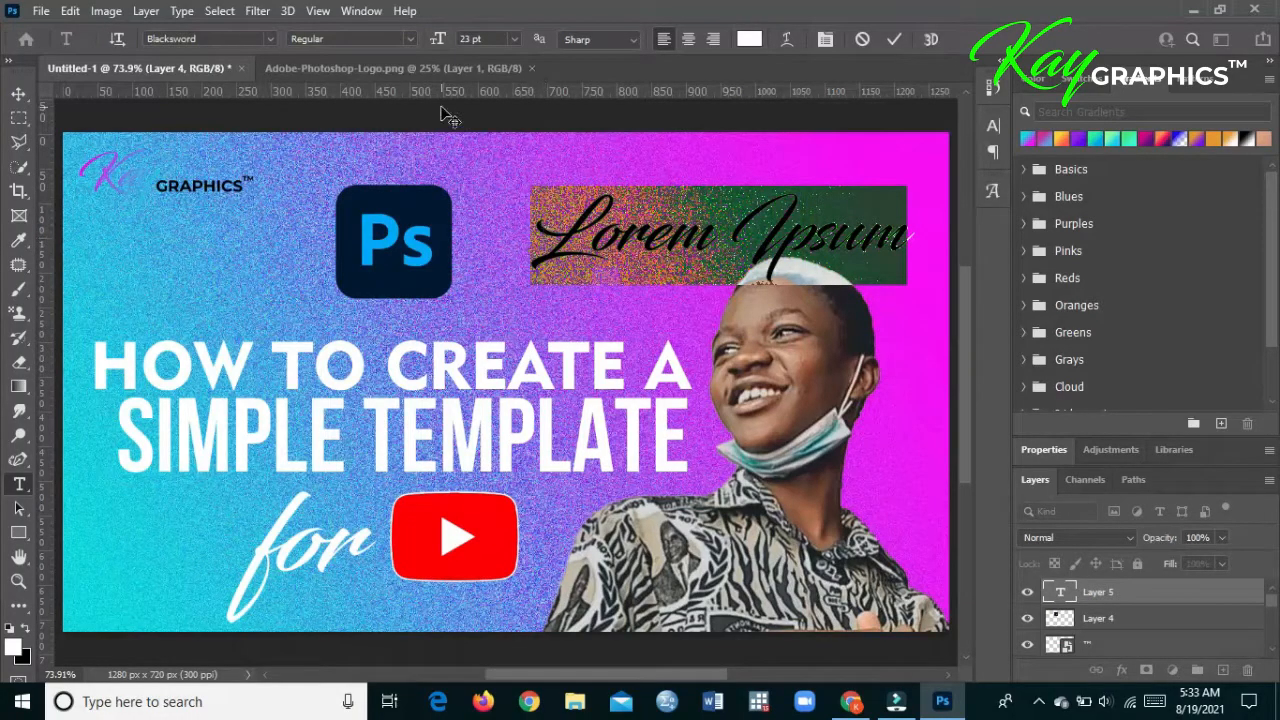
click(277, 38)
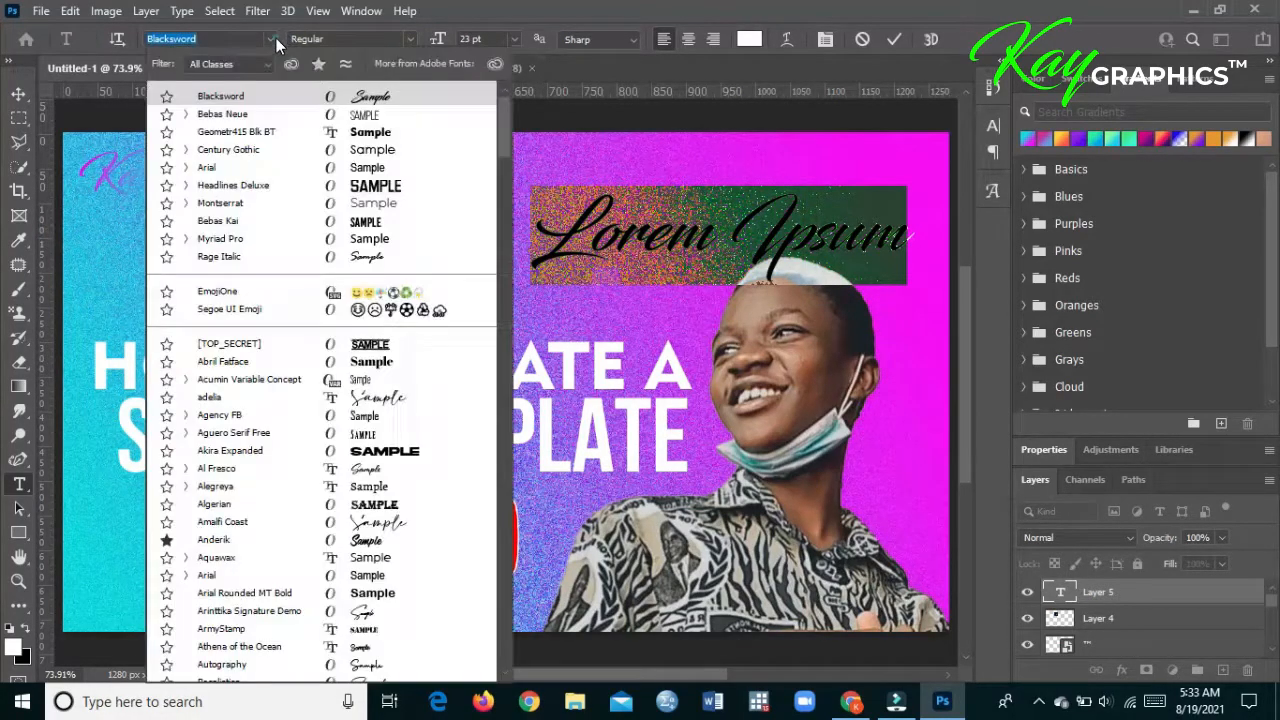
click(288, 148)
click(405, 39)
click(398, 103)
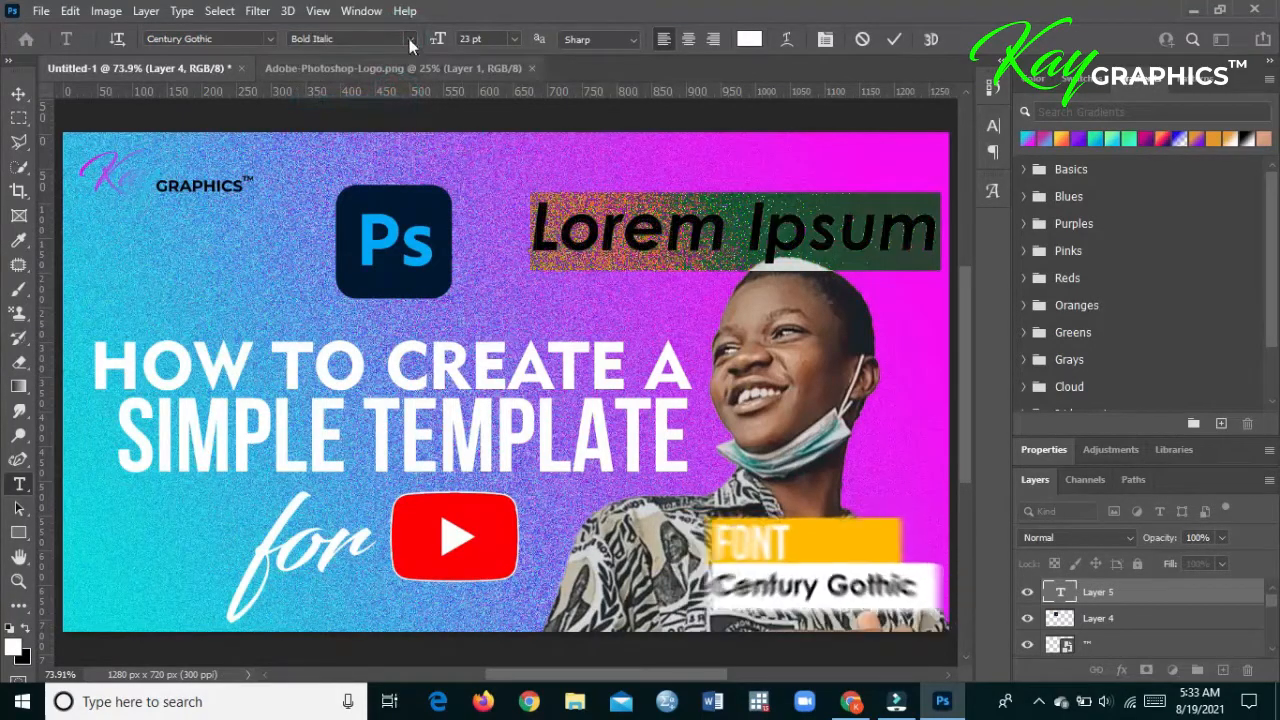
click(405, 38)
click(386, 88)
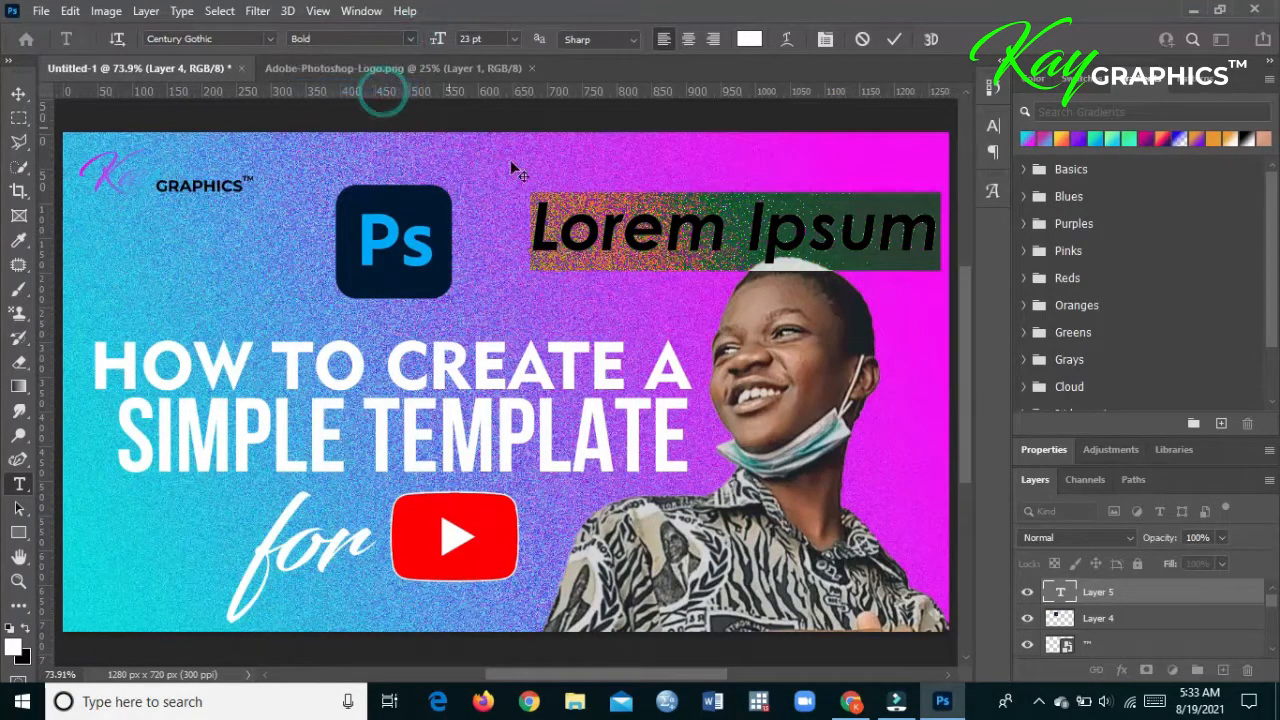
text(TU)
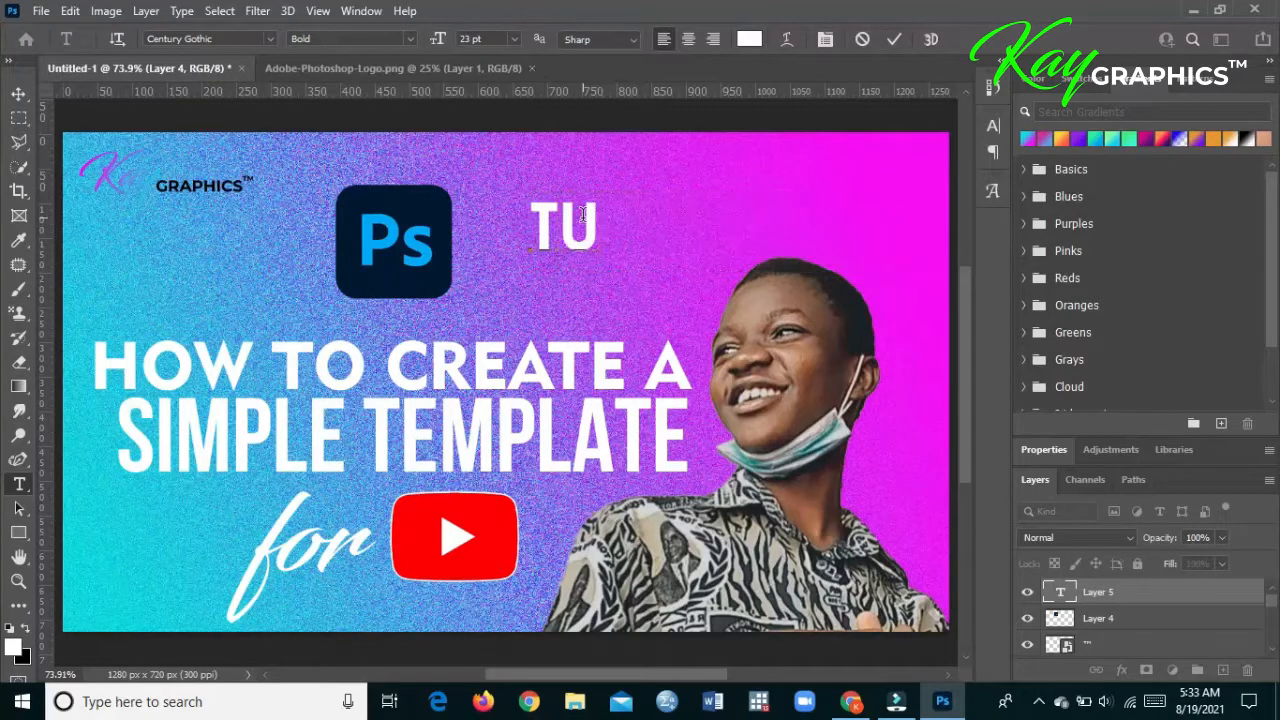
text(TORIAL)
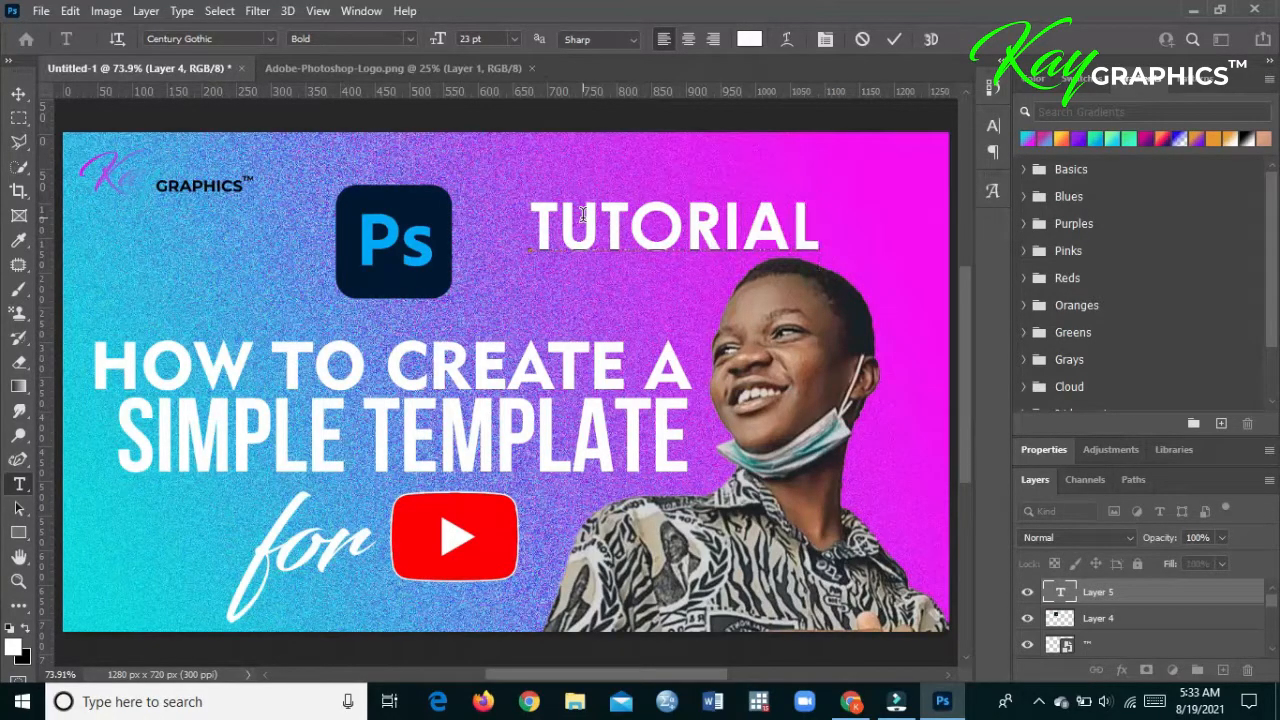
- Move the "TUTORIAL" text directly beside the Photoshop logo, enlarge it to about 116% and center it vertically on the logo
click(19, 94)
mouse_move(557, 226)
mouse_down()
mouse_move(497, 224)
mouse_move(549, 229)
mouse_move(533, 230)
mouse_up()
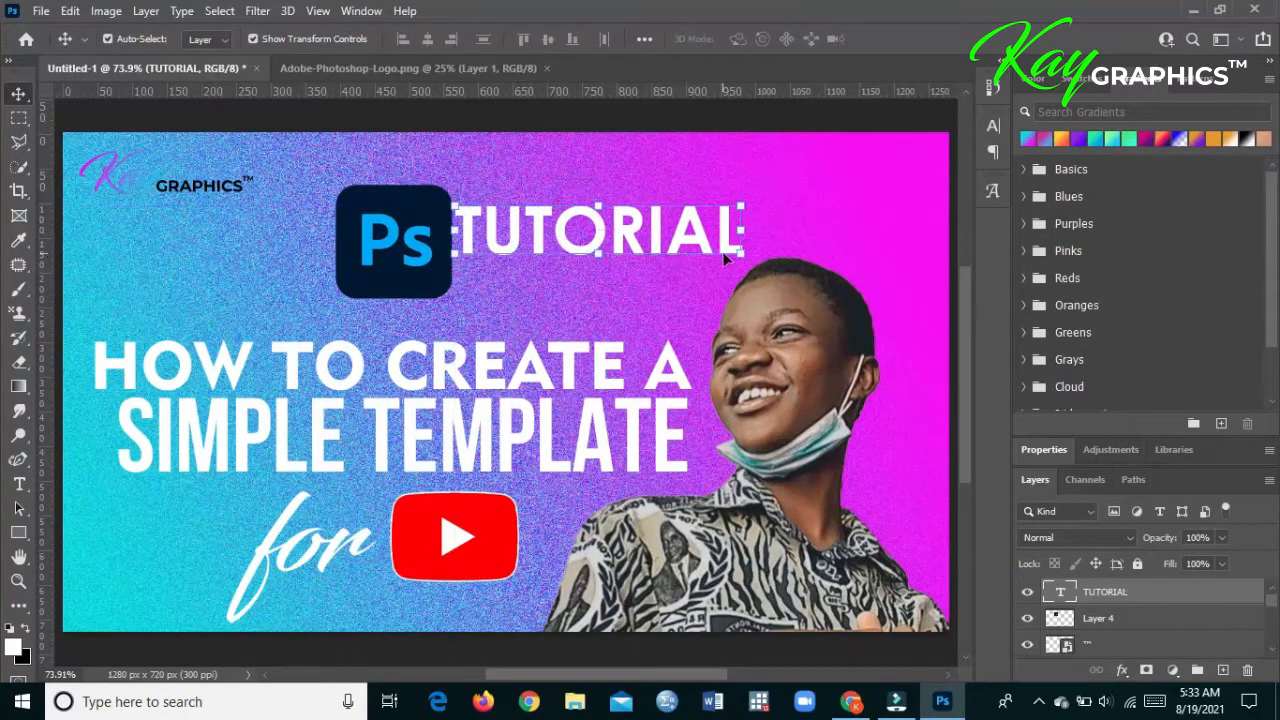
drag(738, 253, 789, 224)
drag(664, 226, 671, 246)
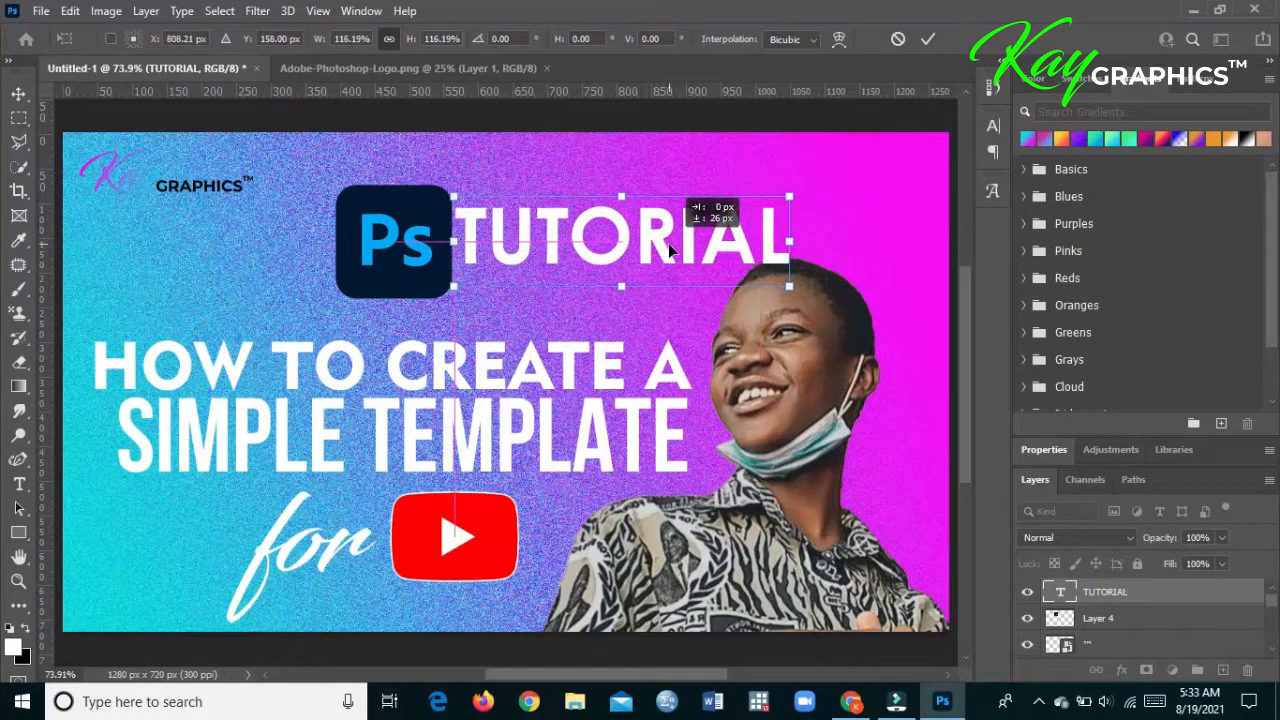
- Nudge the Photoshop logo slightly up and away from the "TUTORIAL" text, and deselect it
click(1136, 619)
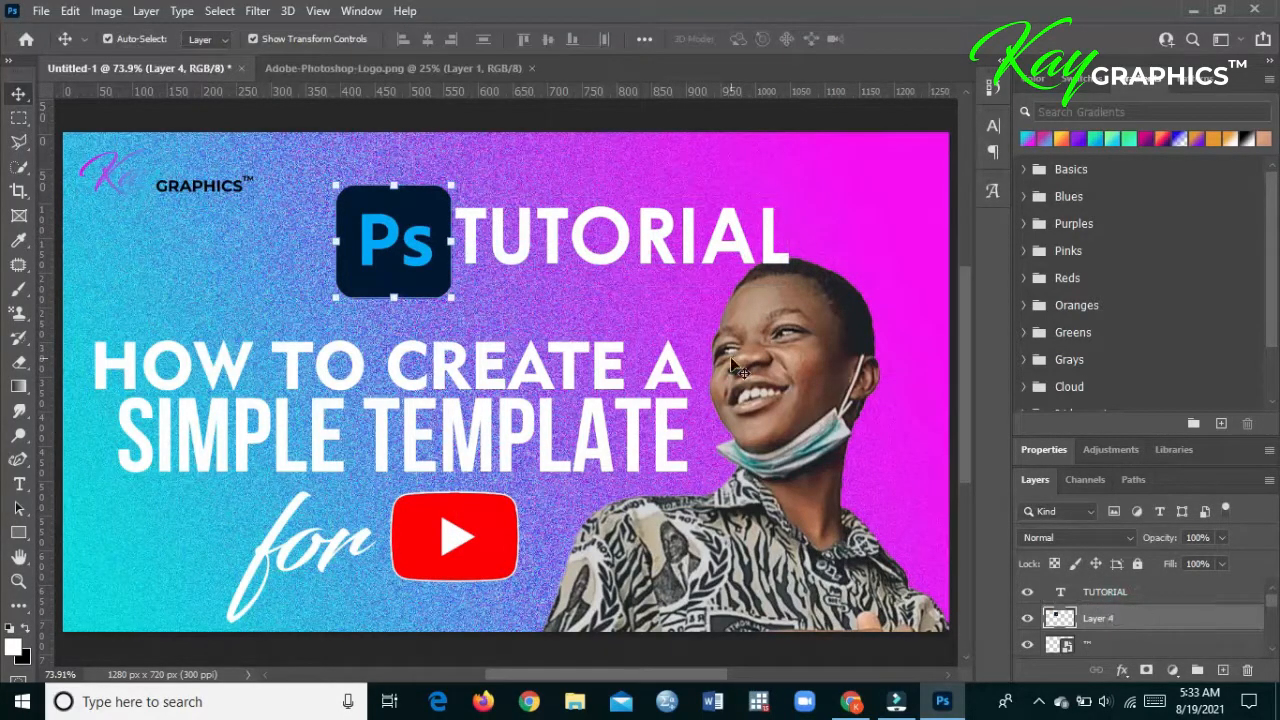
drag(415, 236, 410, 230)
click(575, 186)
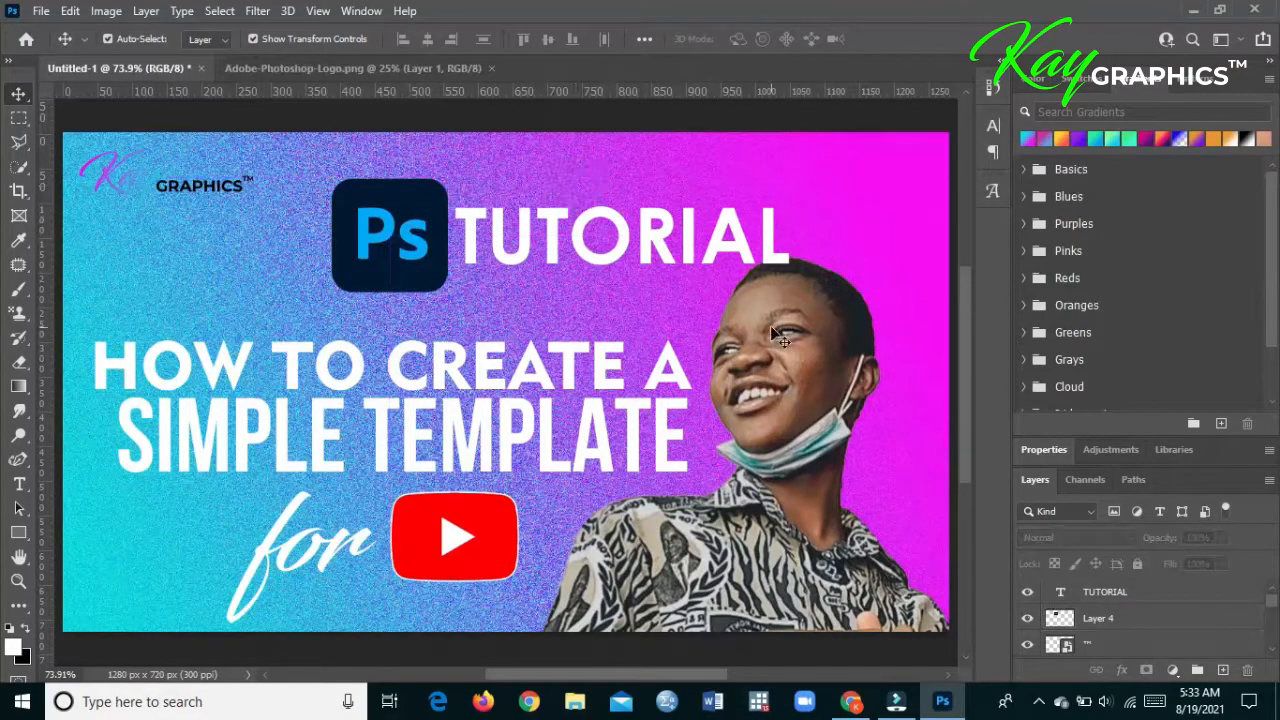
- Link the Photoshop logo and "TUTORIAL" layers and move them together to just below the Kay Graphics logo
click(1133, 622)
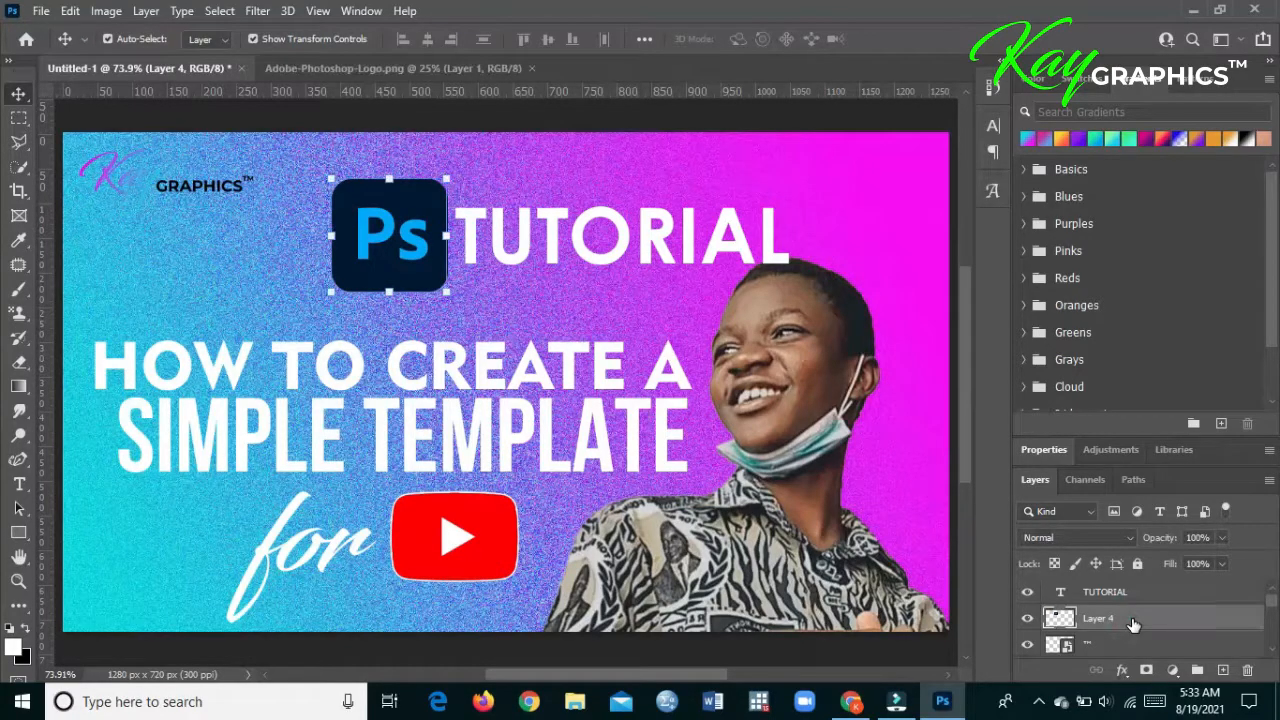
shift+click(1174, 590)
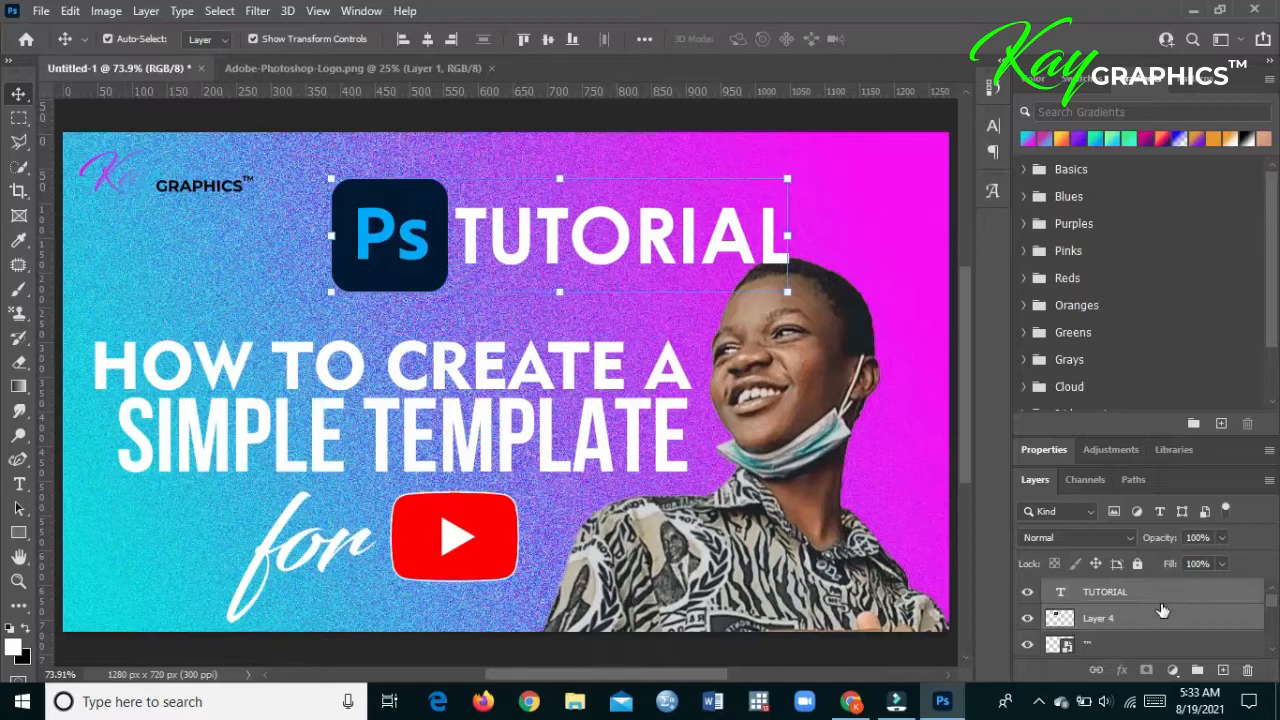
click(1096, 670)
drag(578, 207, 508, 220)
drag(668, 197, 168, 256)
click(487, 218)
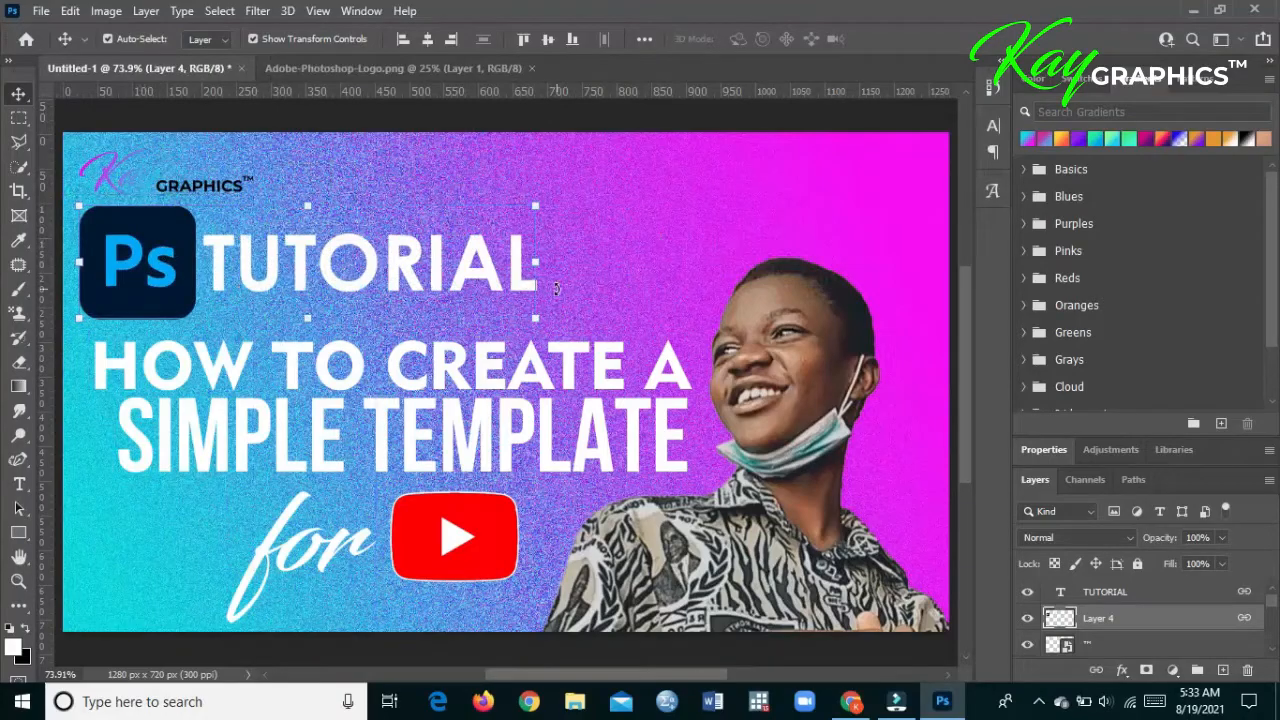
- Scale the linked Photoshop logo and "TUTORIAL" text down to roughly the Kay Graphics logo's width, keeping them just below it
drag(531, 264, 224, 223)
key(Return)
- Set the "Kay" text's gradient overlay angle to -56° inside the Kay Graphics logo's nested GRAPHICS smart object
click(104, 174)
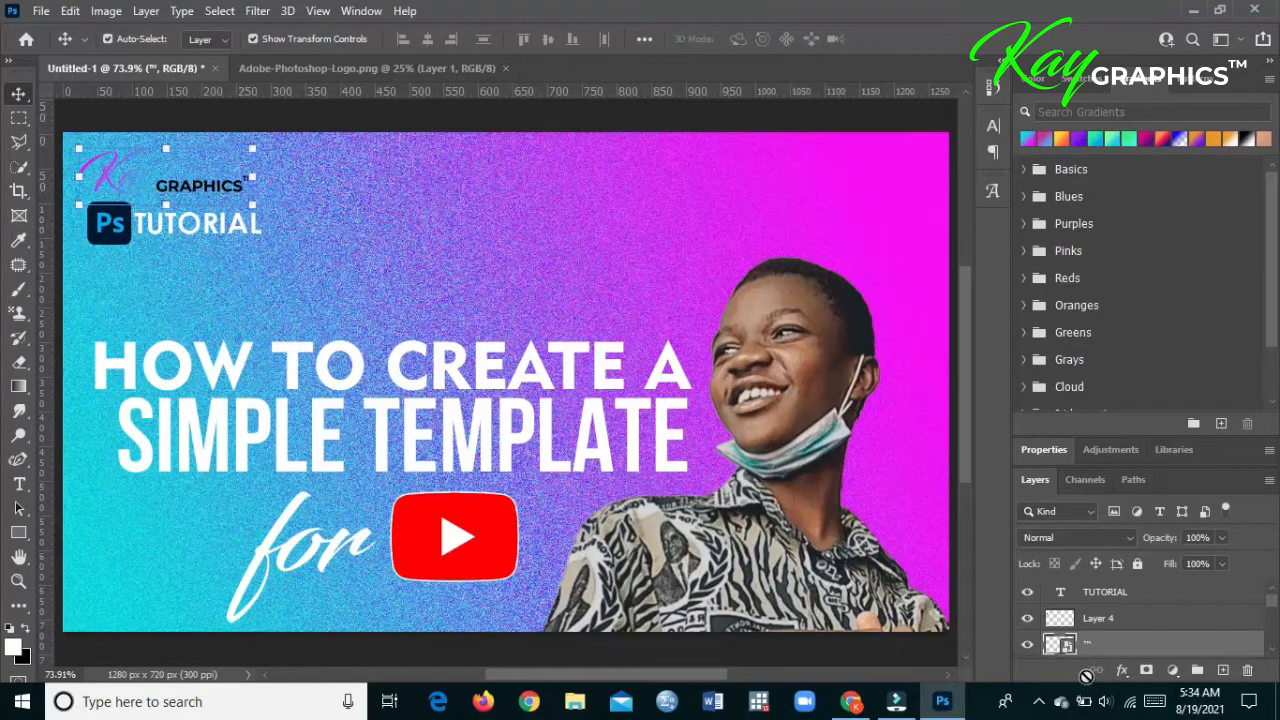
double_click(1067, 647)
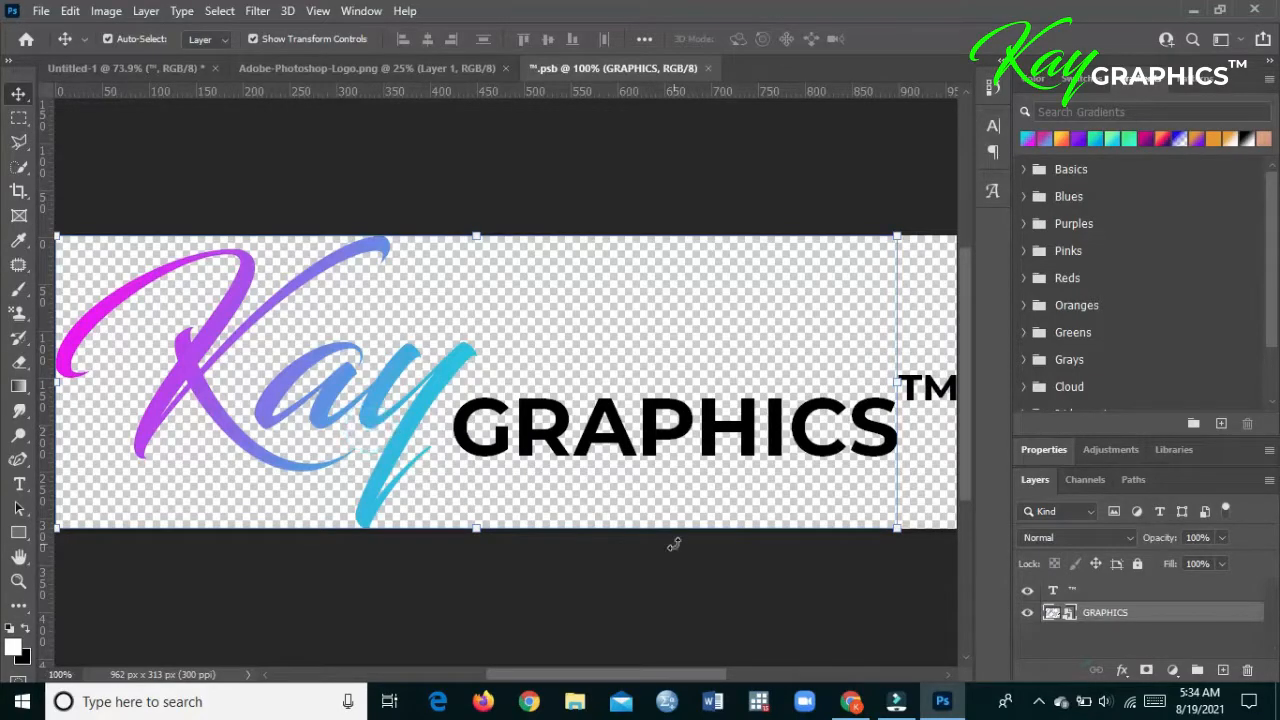
click(707, 68)
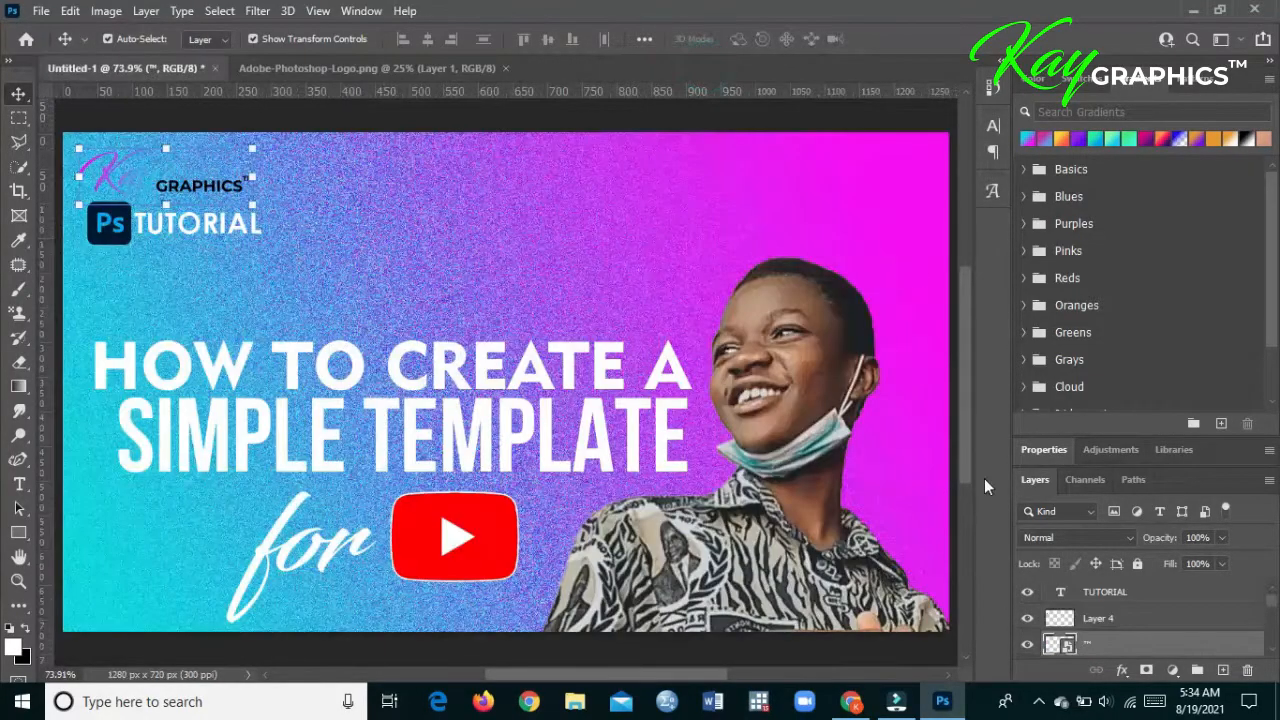
double_click(1064, 645)
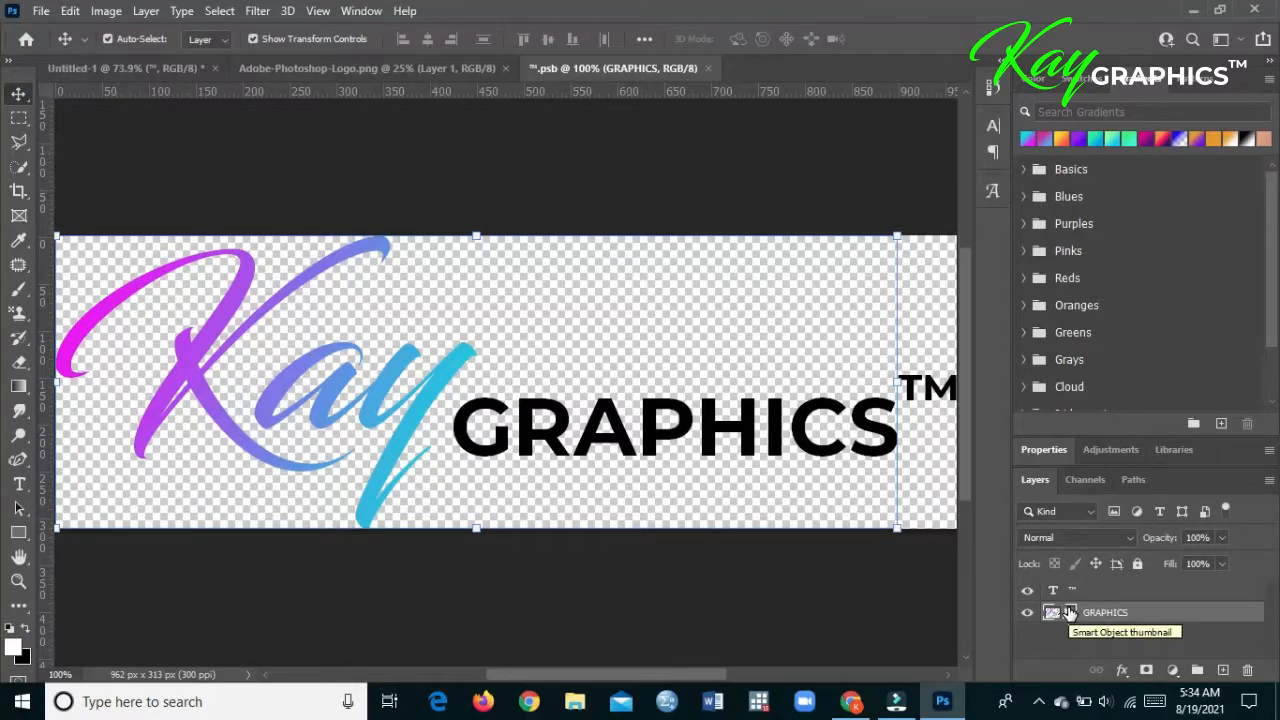
double_click(1068, 612)
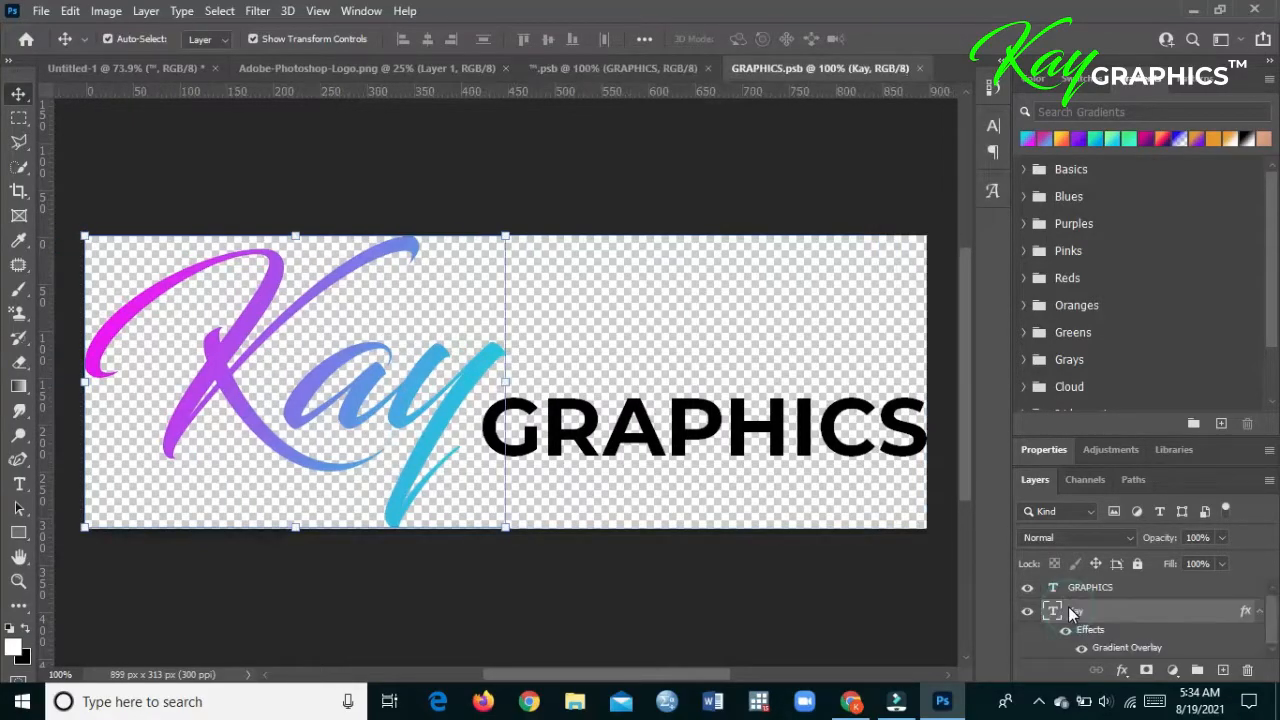
click(1122, 610)
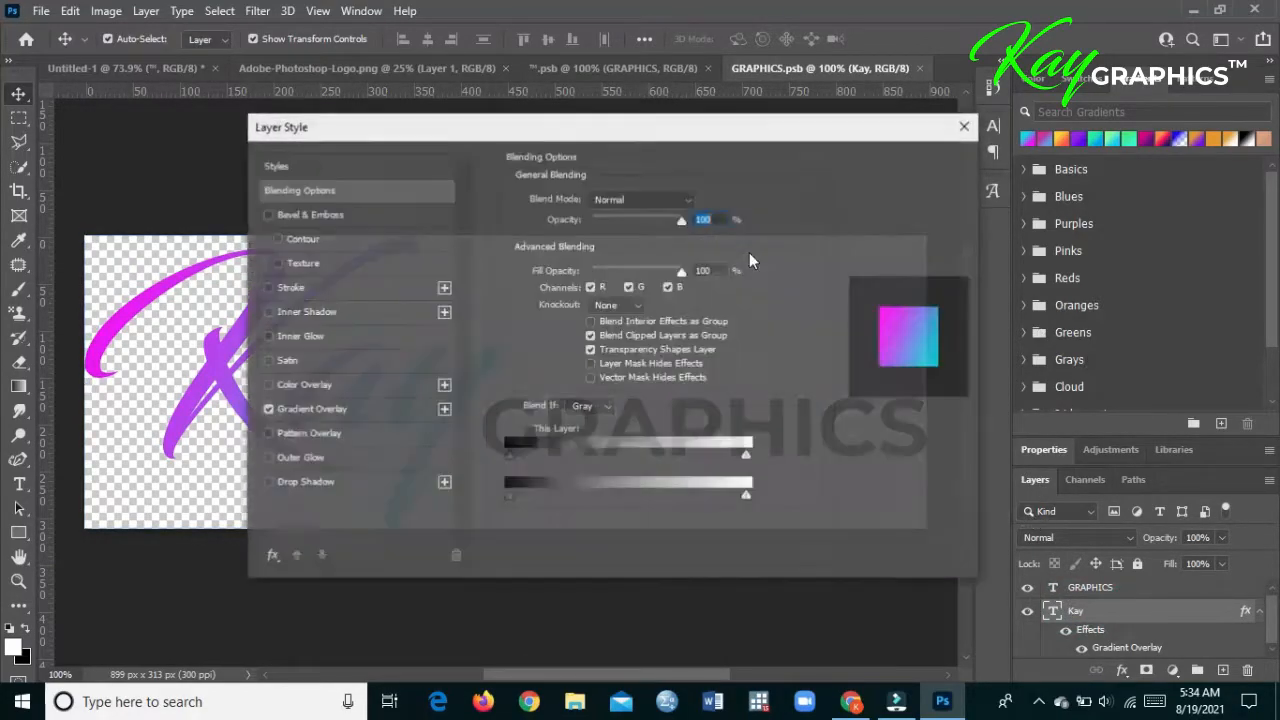
click(345, 410)
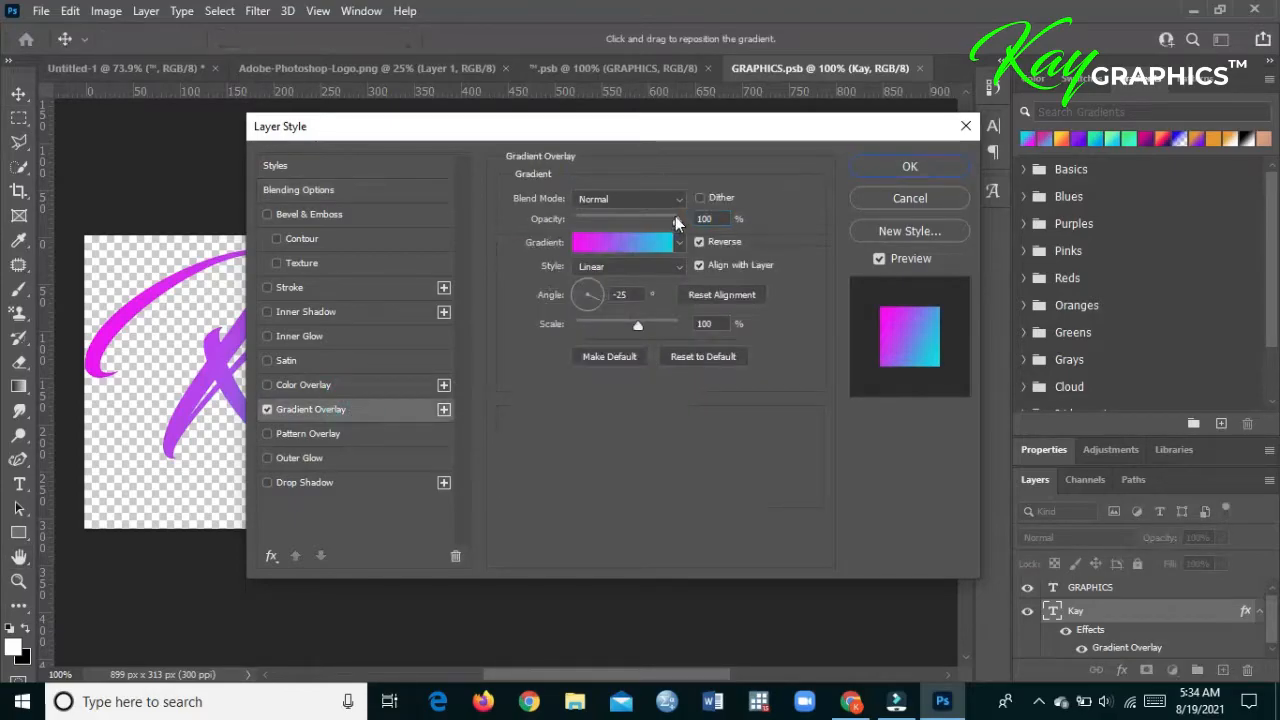
drag(585, 300, 628, 300)
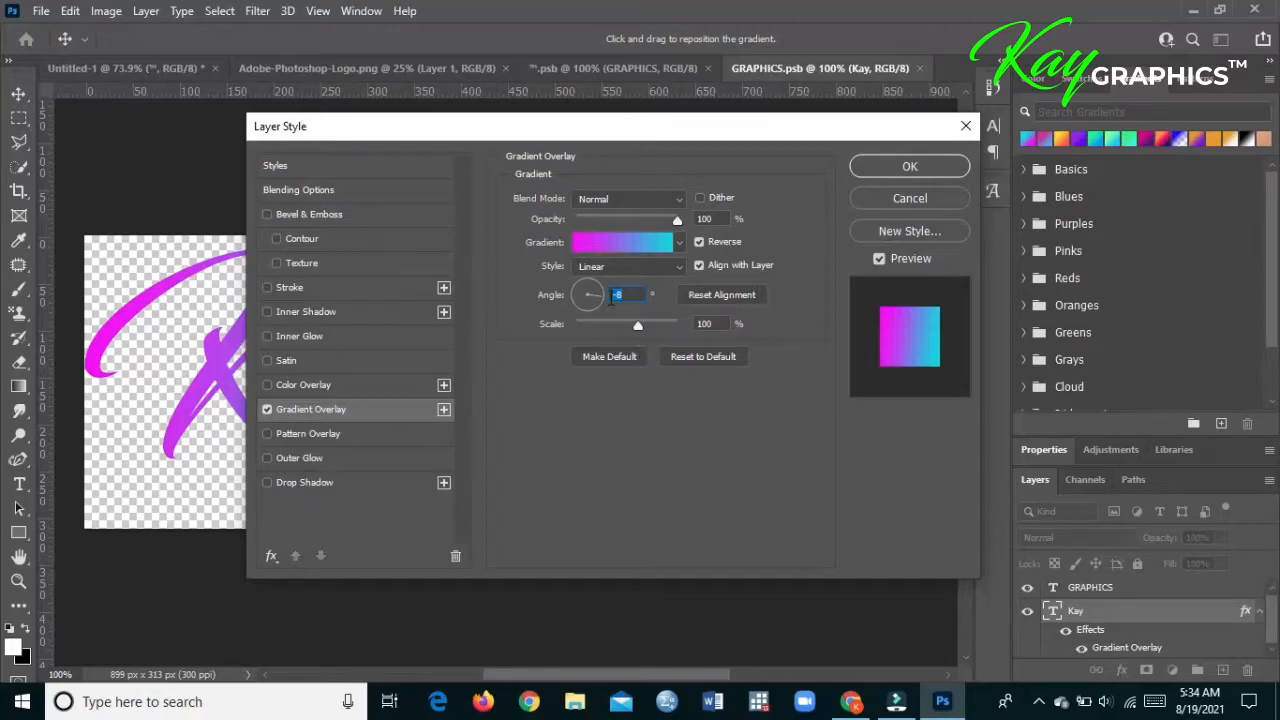
click(593, 303)
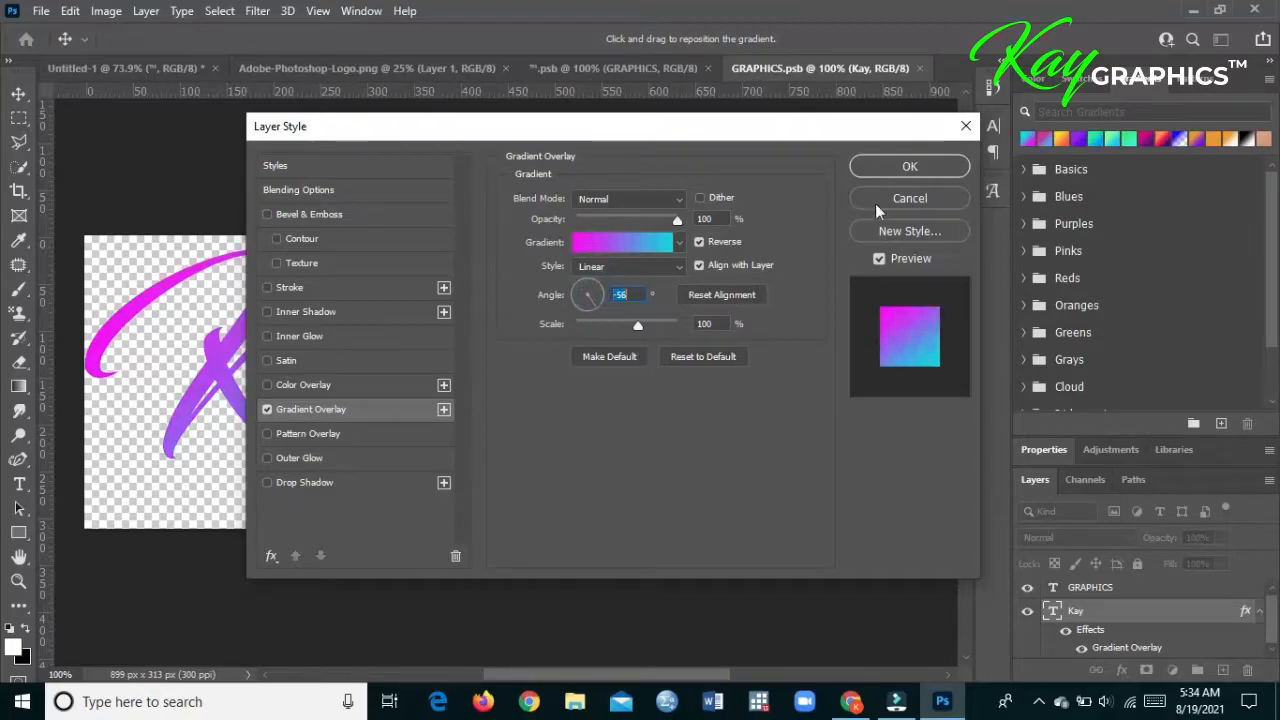
click(938, 167)
- Save and close the nested GRAPHICS smart object and the logo smart object containing it, returning to the thumbnail
click(40, 10)
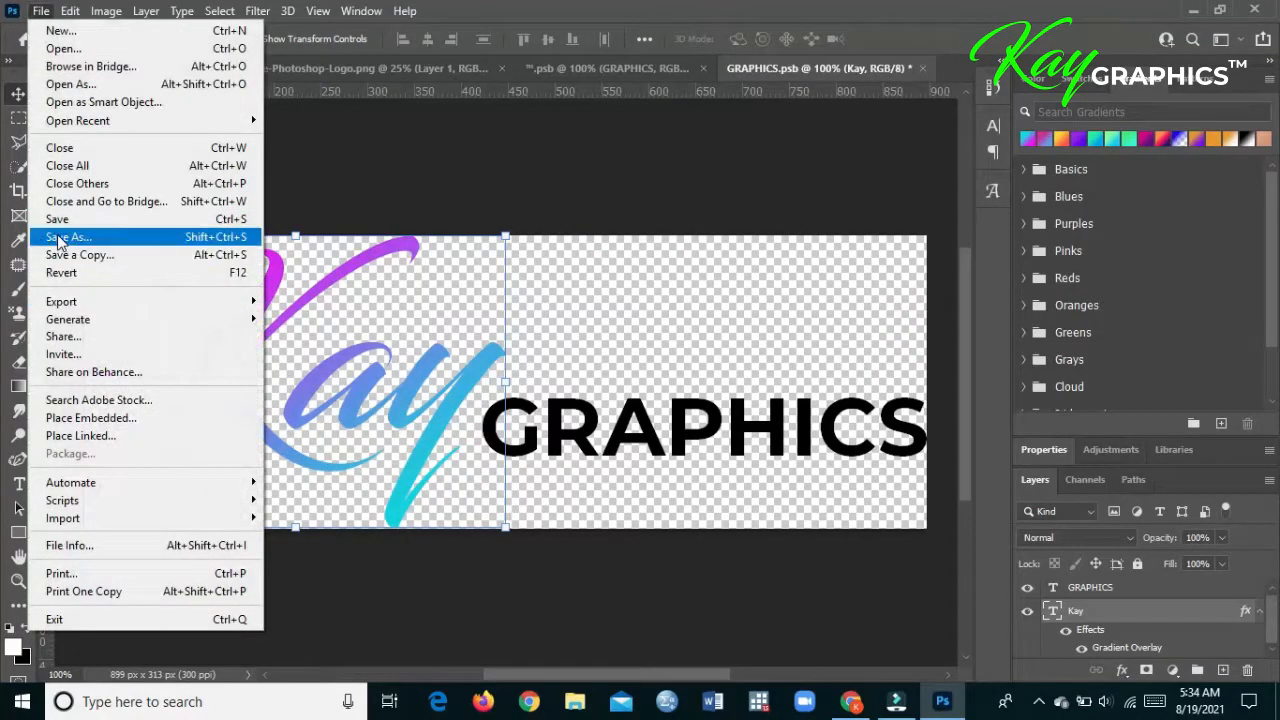
click(57, 219)
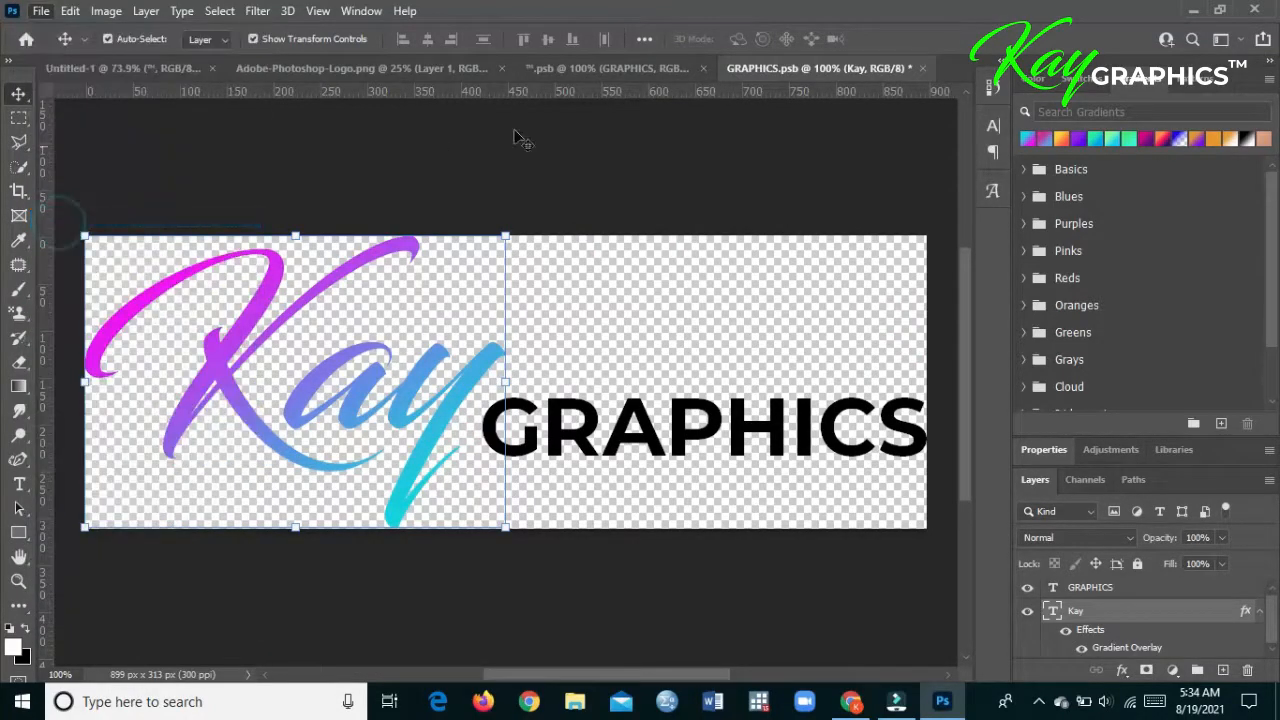
click(922, 68)
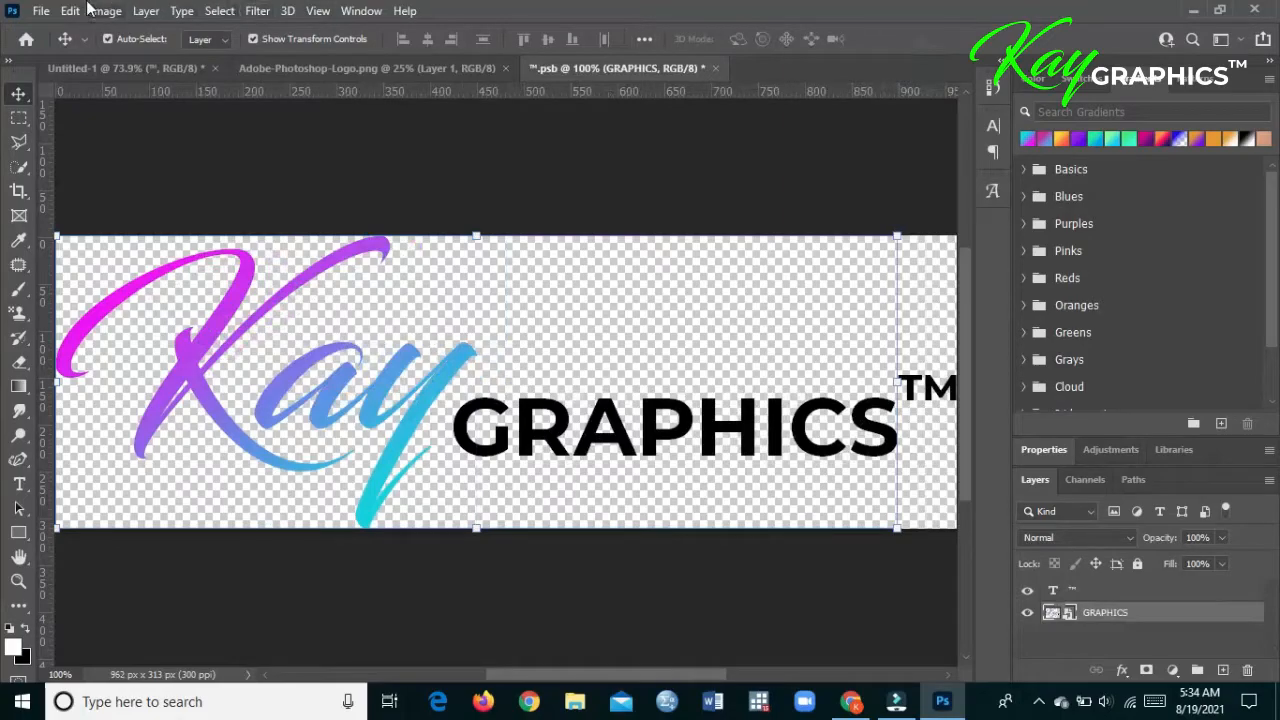
click(40, 10)
click(60, 216)
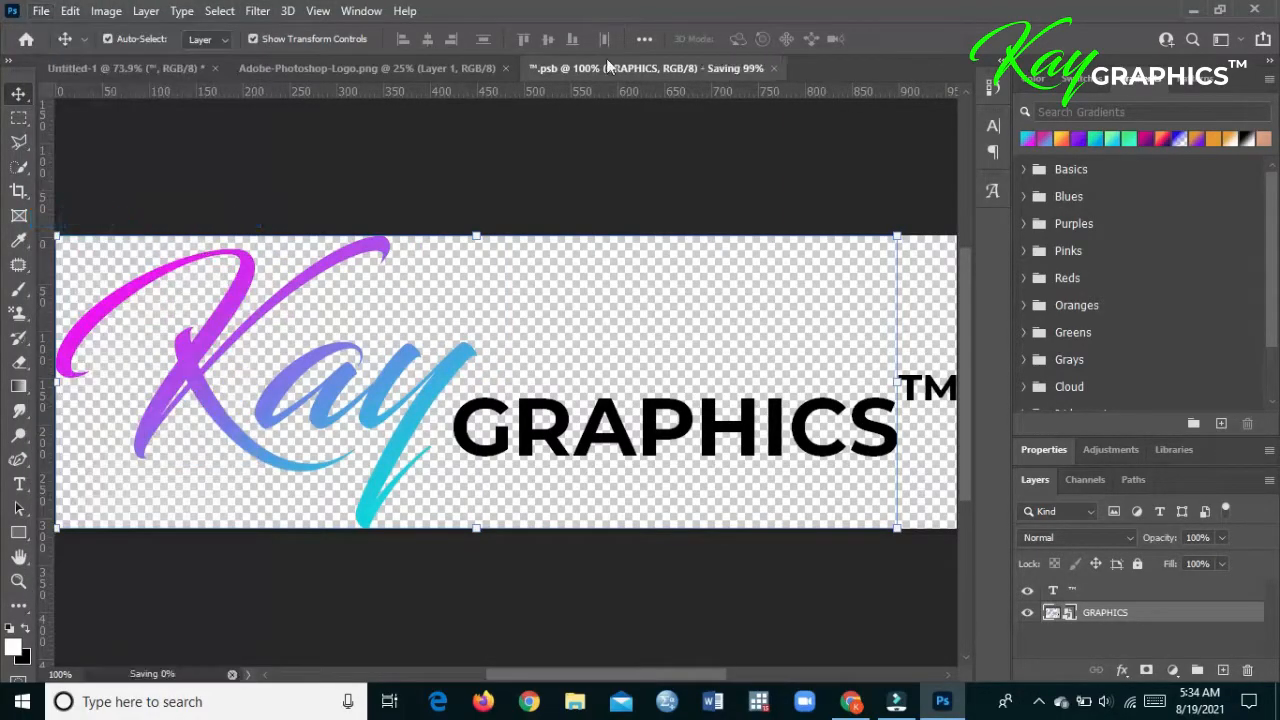
click(706, 68)
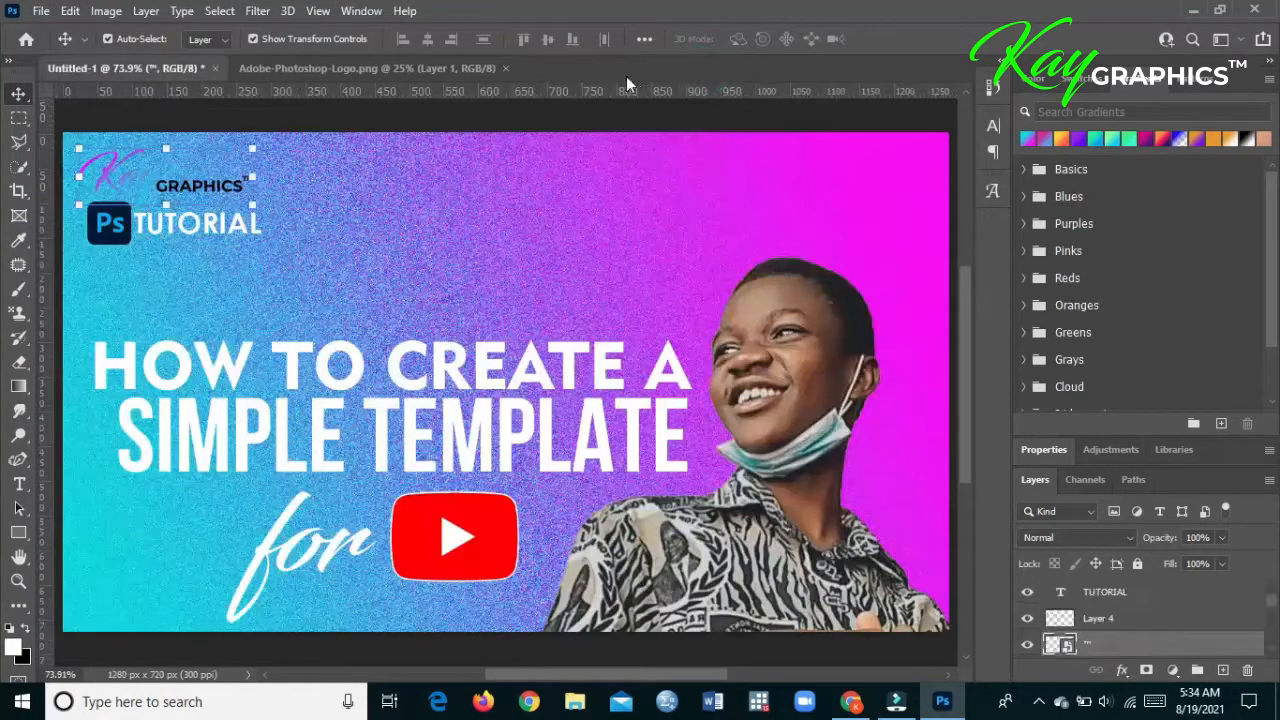
- Reopen the Kay Graphics logo's nested GRAPHICS smart object and turn off Reverse in the "Kay" text's gradient overlay
click(219, 190)
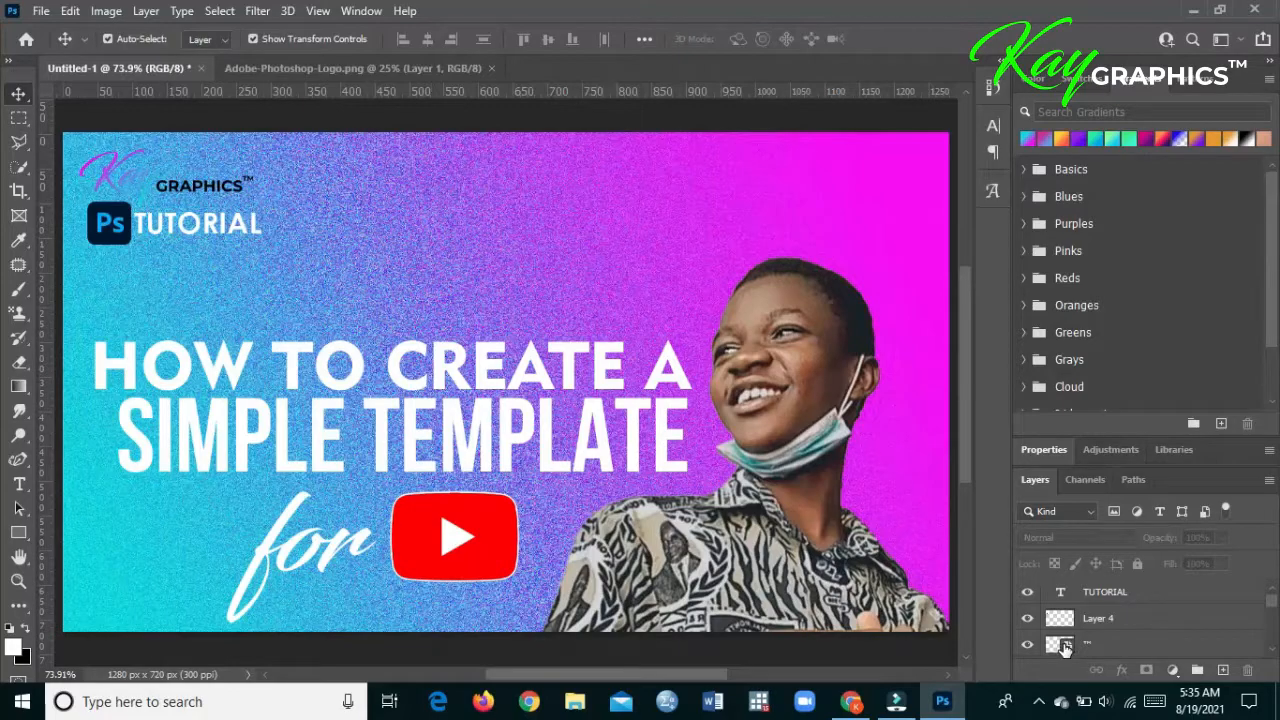
double_click(1062, 645)
click(393, 347)
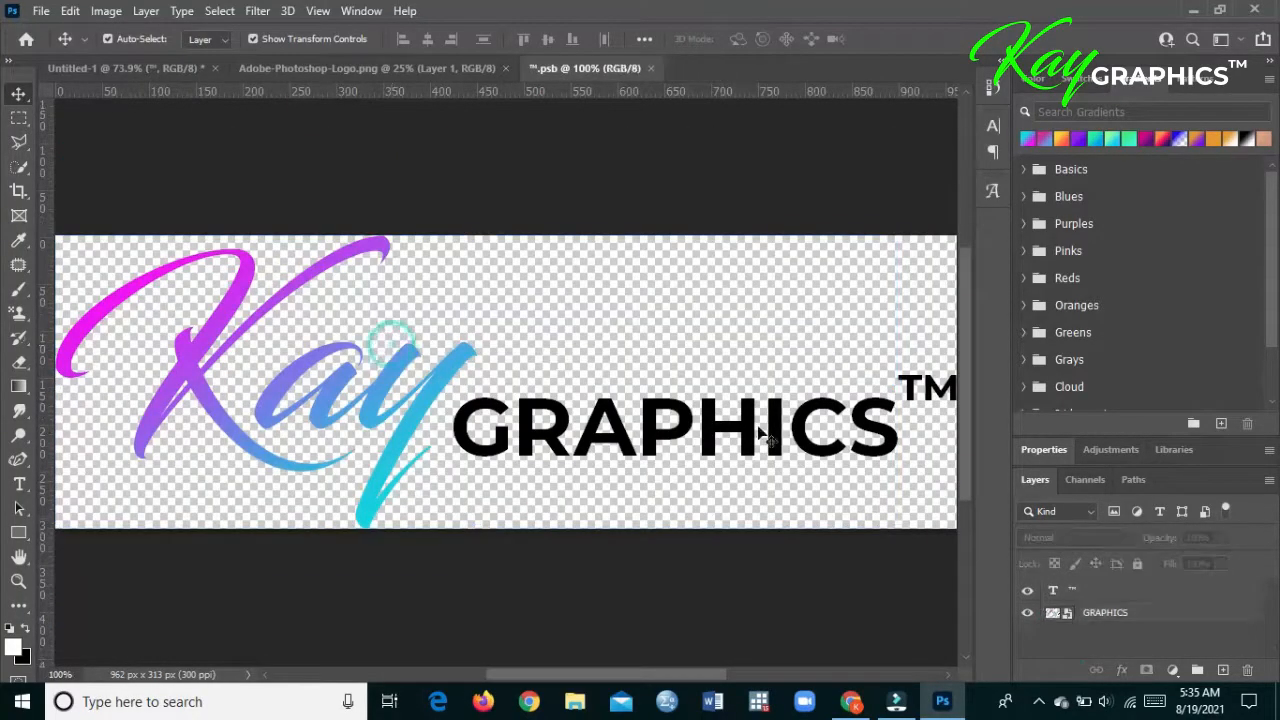
click(1120, 614)
double_click(1068, 613)
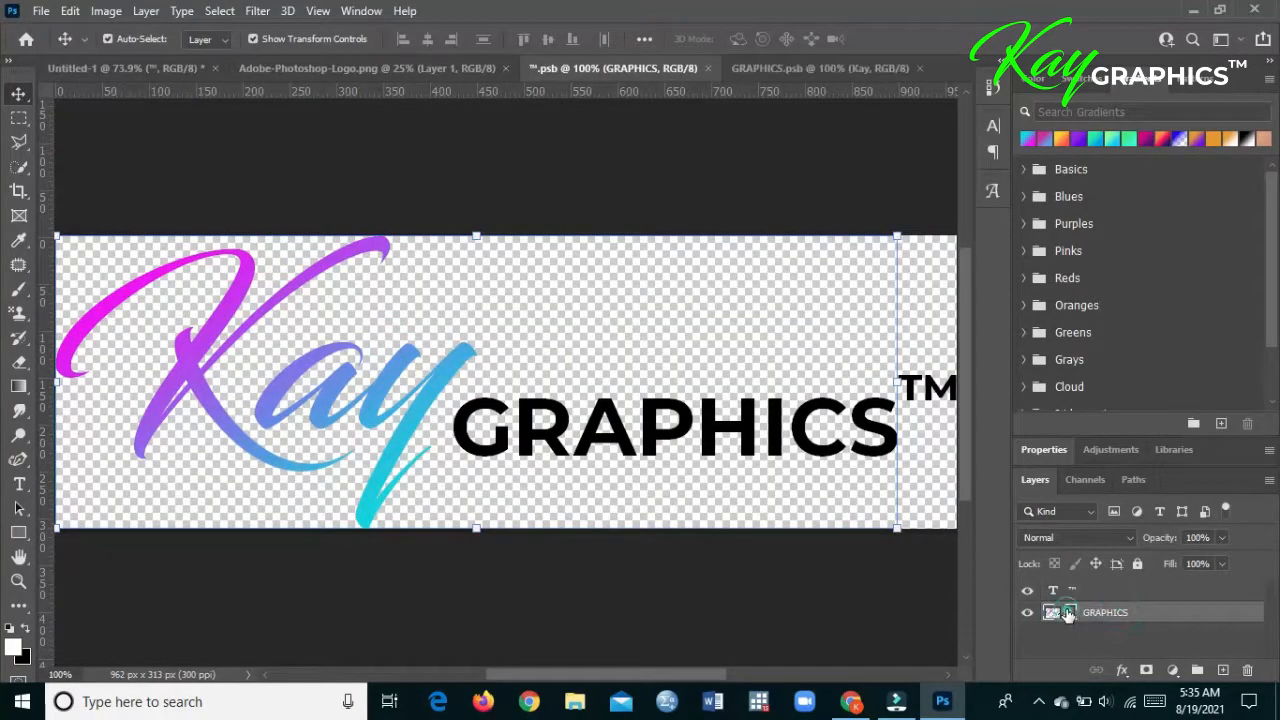
click(1124, 616)
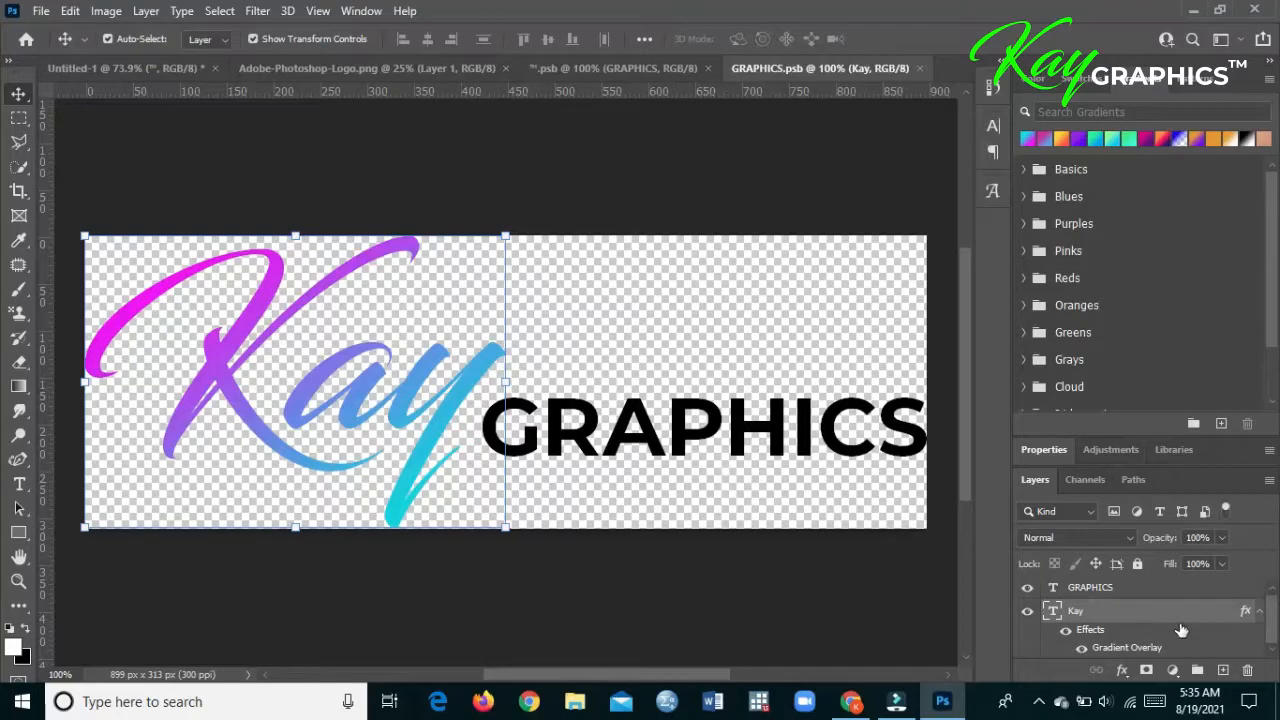
double_click(1146, 598)
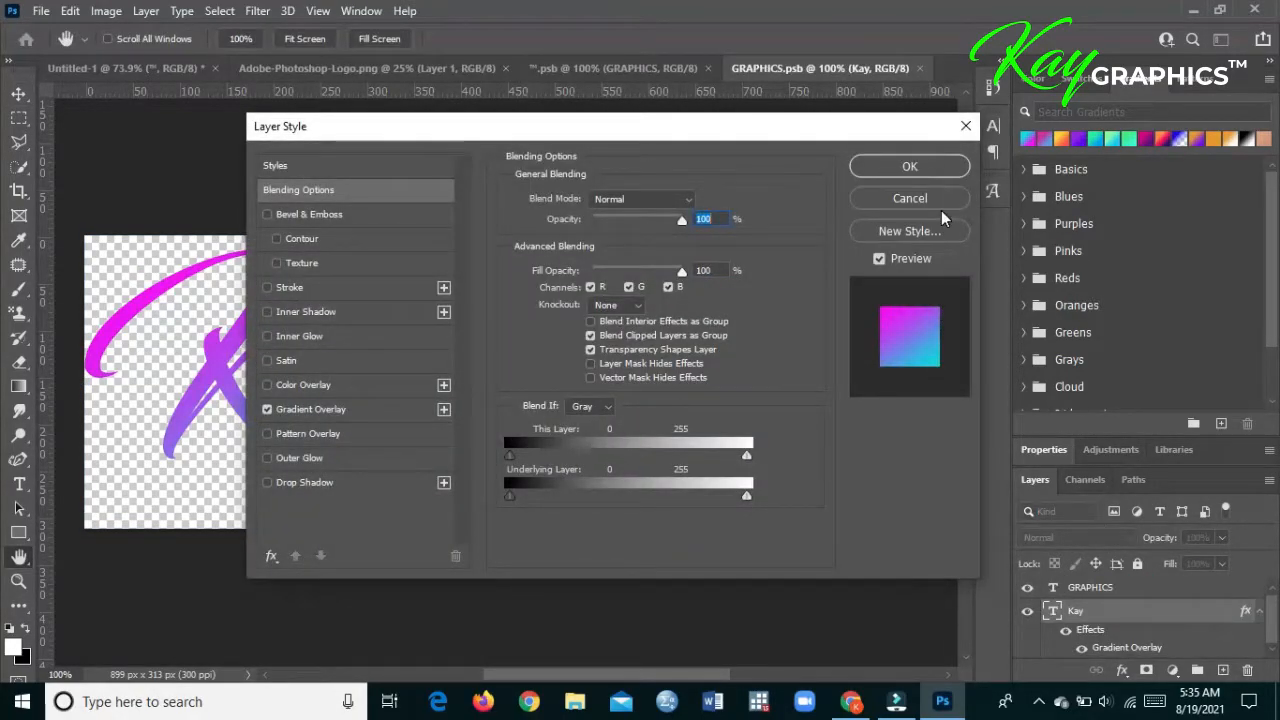
click(351, 407)
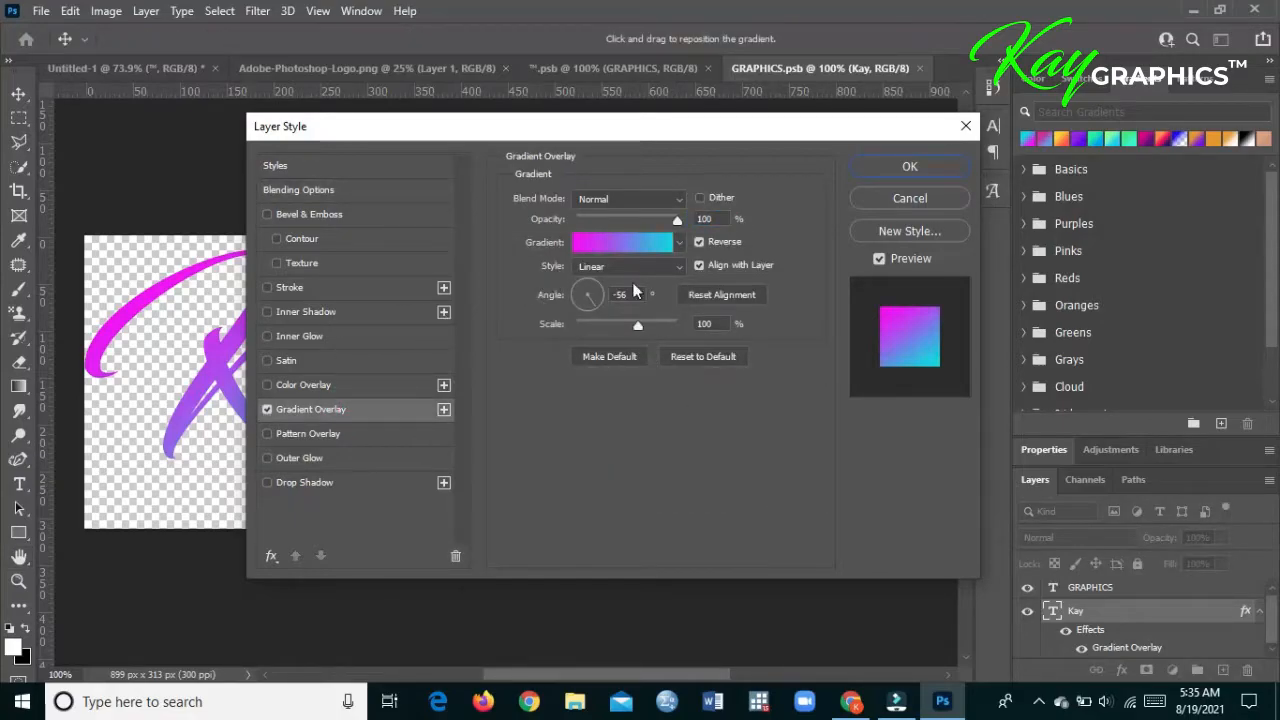
click(714, 245)
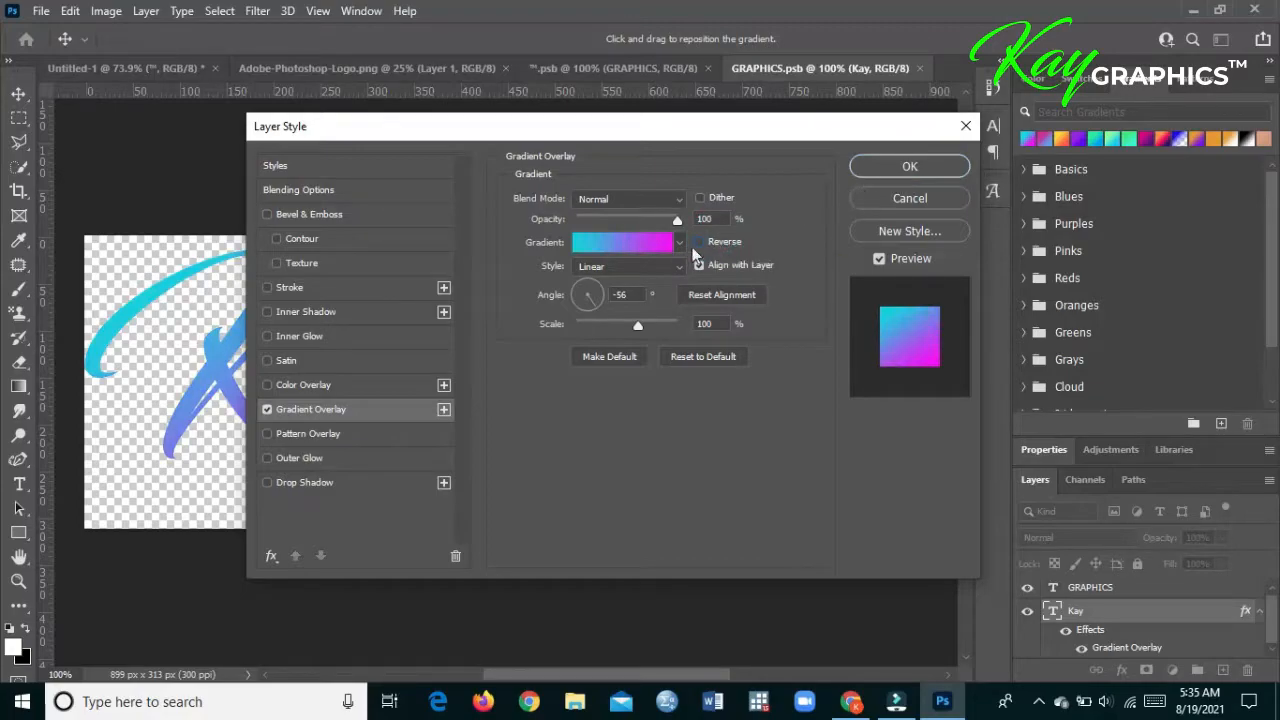
click(928, 168)
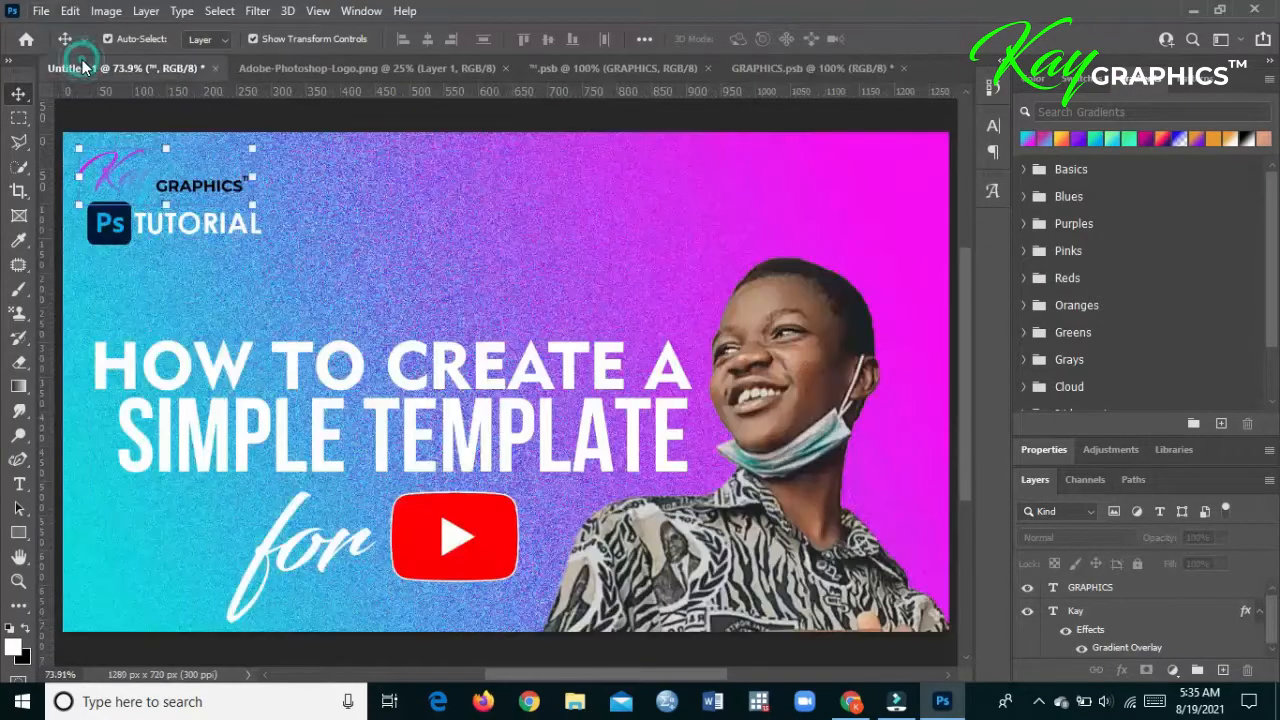
- Compare the thumbnail and logo documents, and set the "Kay" text's gradient overlay angle to 121° in GRAPHICS.psb
click(84, 66)
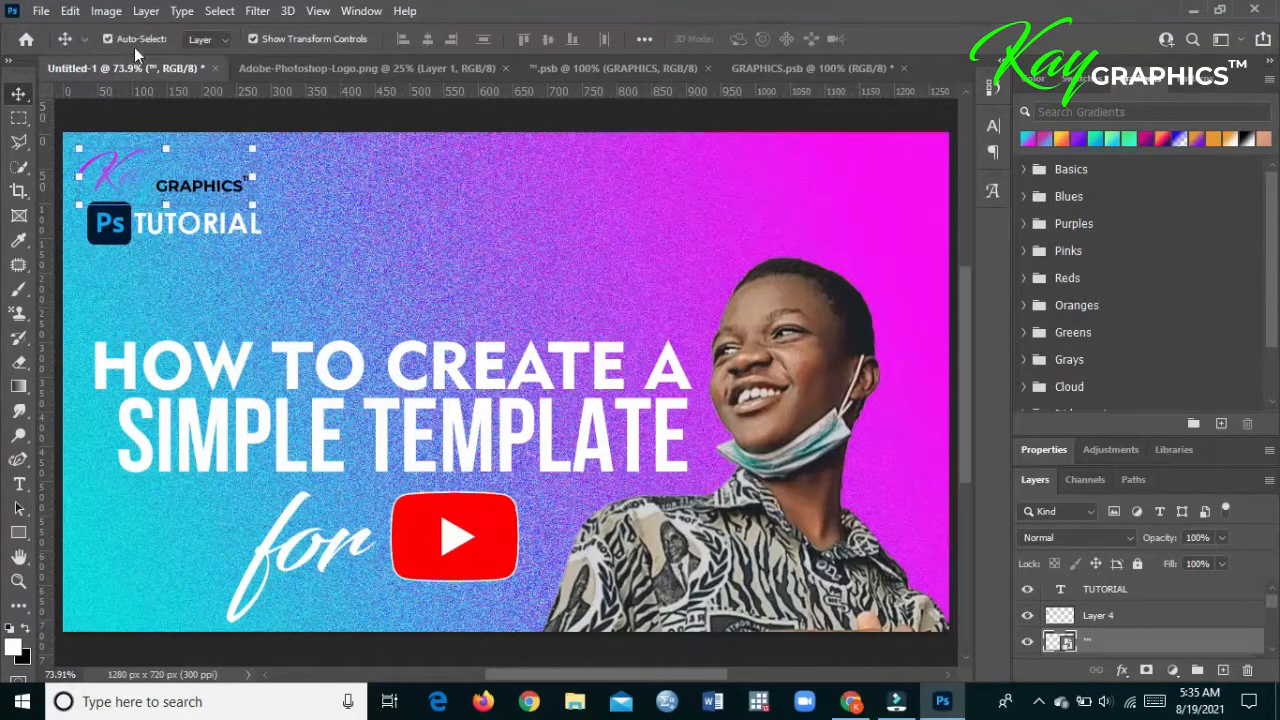
click(606, 67)
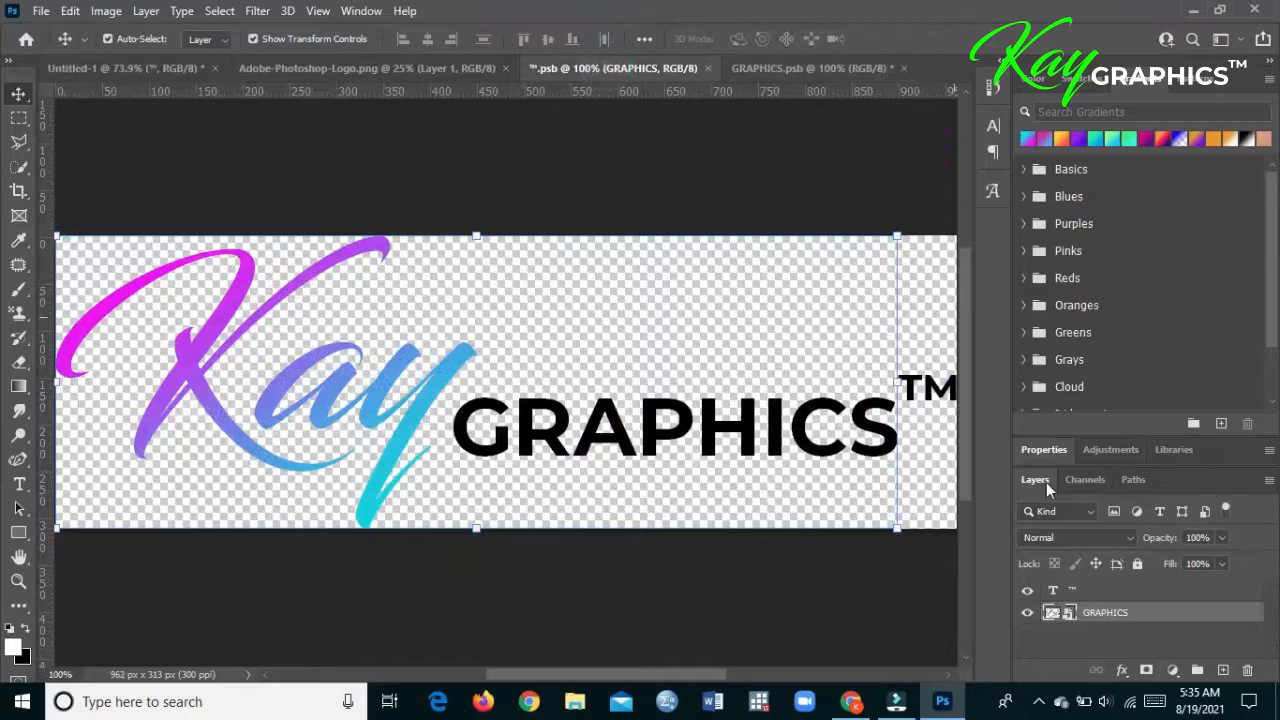
click(850, 69)
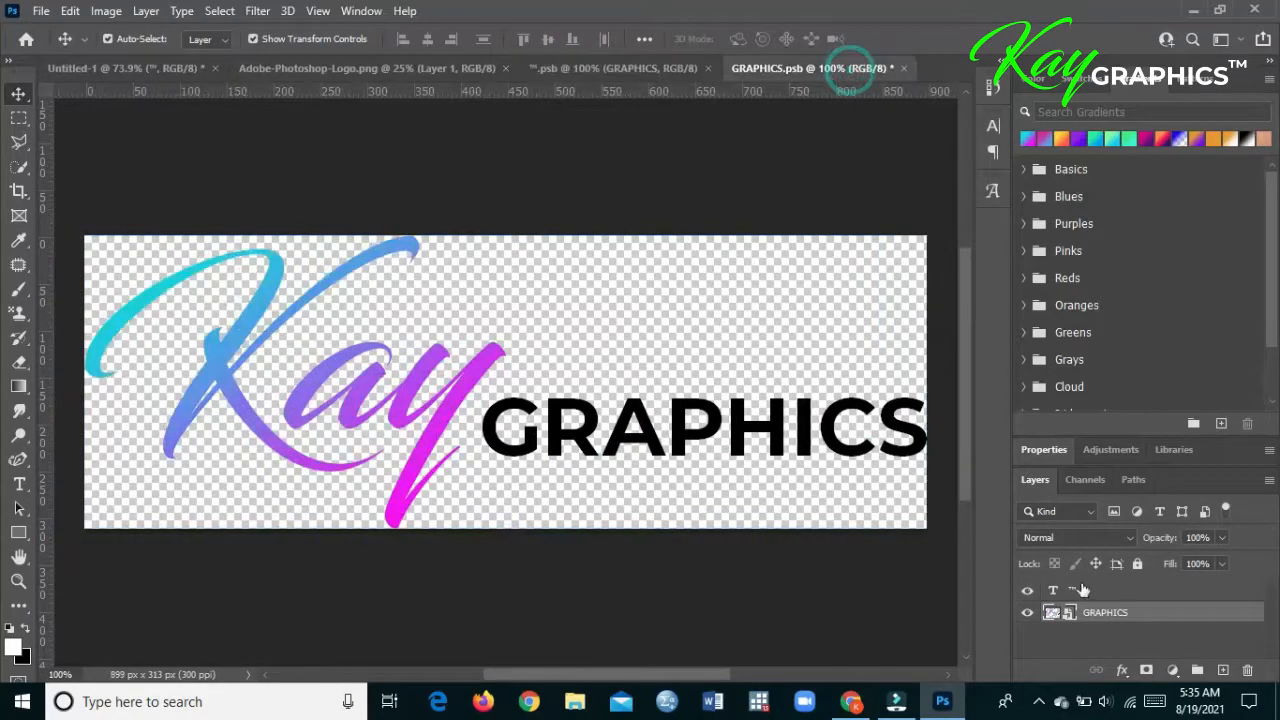
click(1142, 620)
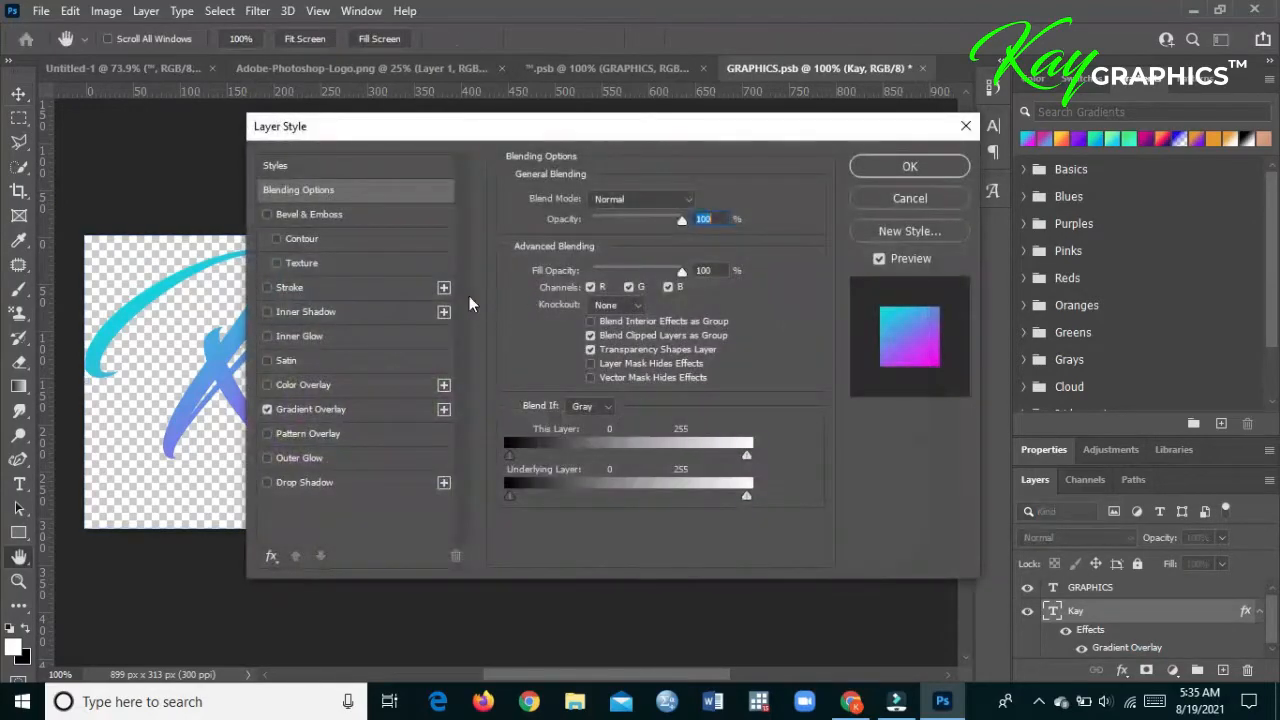
click(388, 411)
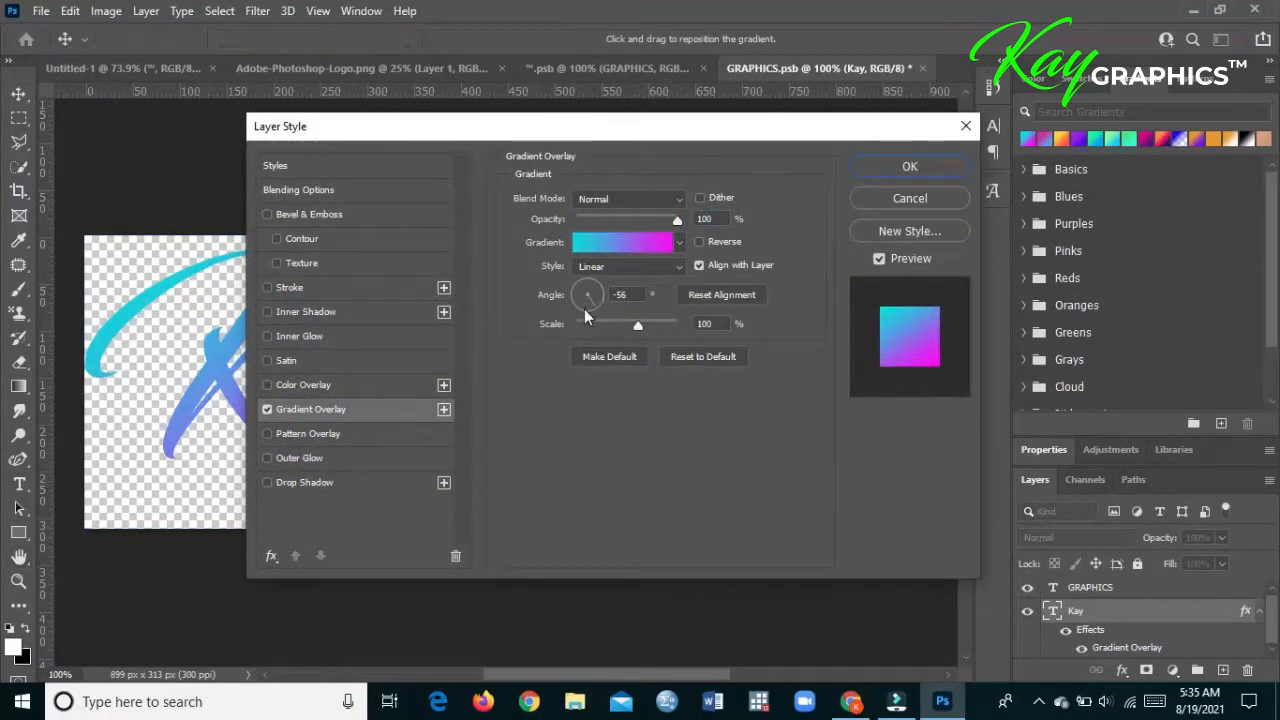
drag(602, 303, 597, 305)
drag(587, 290, 570, 265)
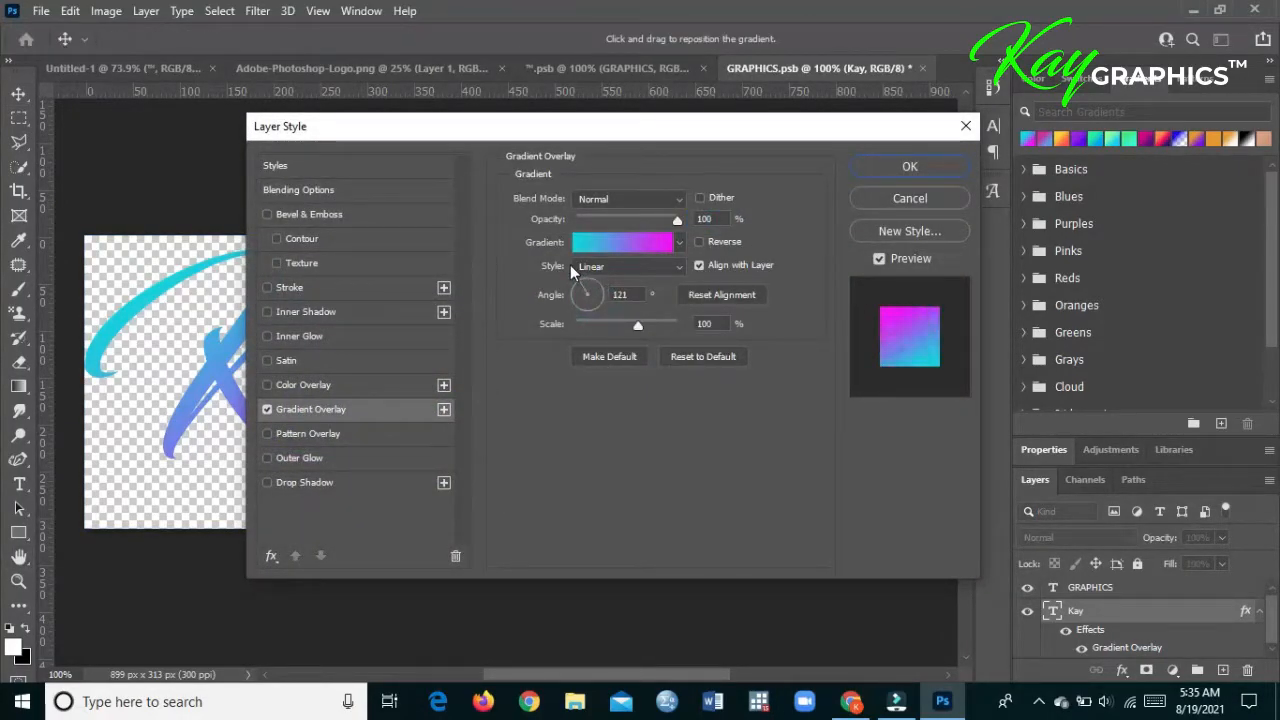
click(900, 167)
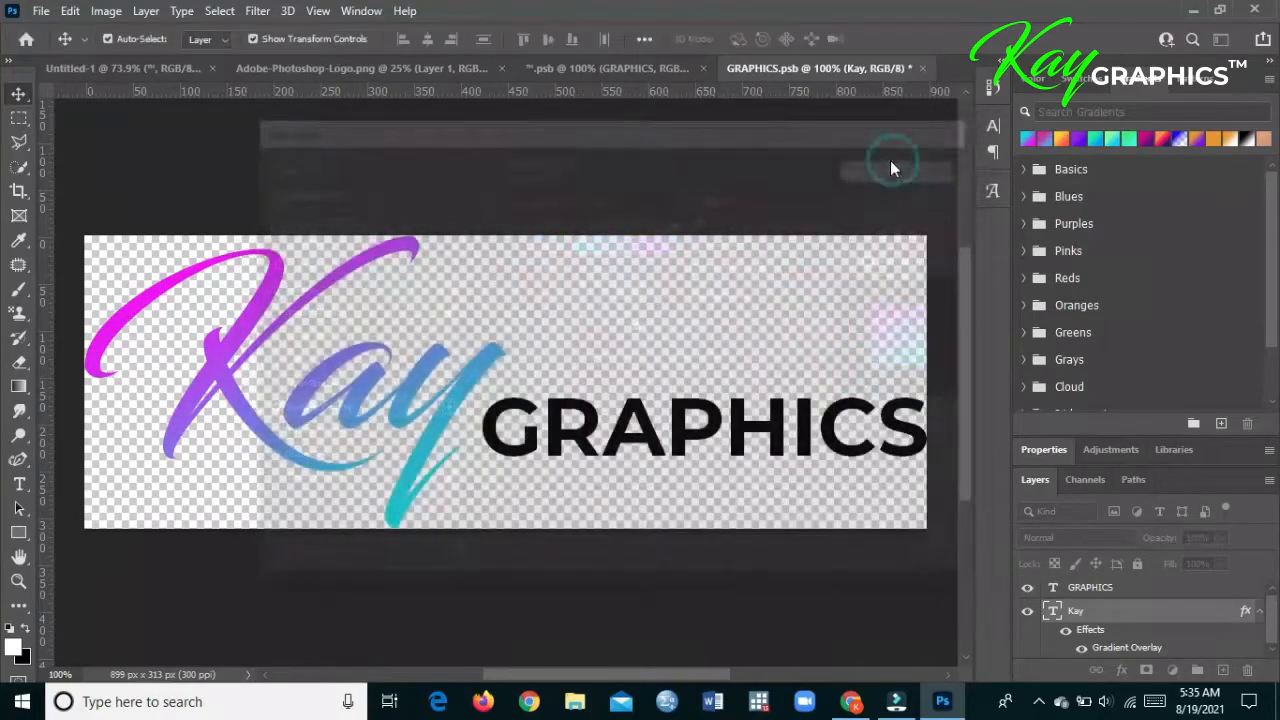
- Save GRAPHICS.psb and the ™.psb logo document, and close both to return to the thumbnail
click(41, 10)
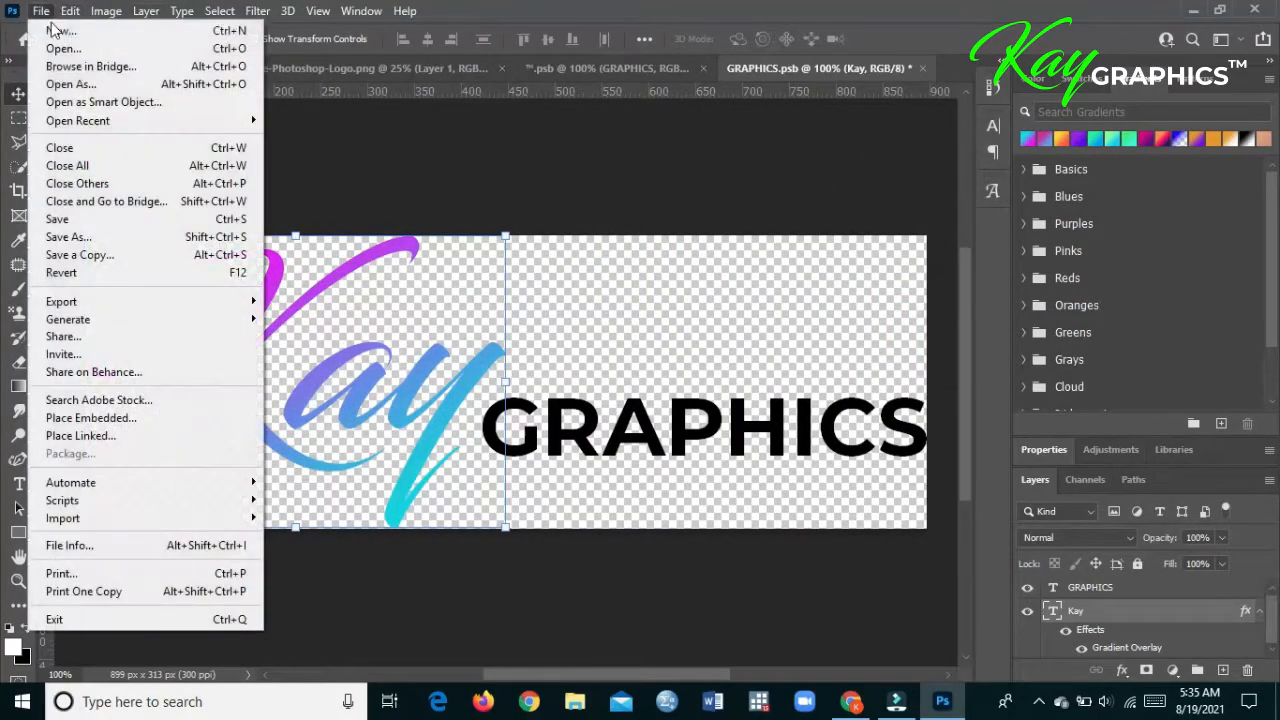
click(81, 222)
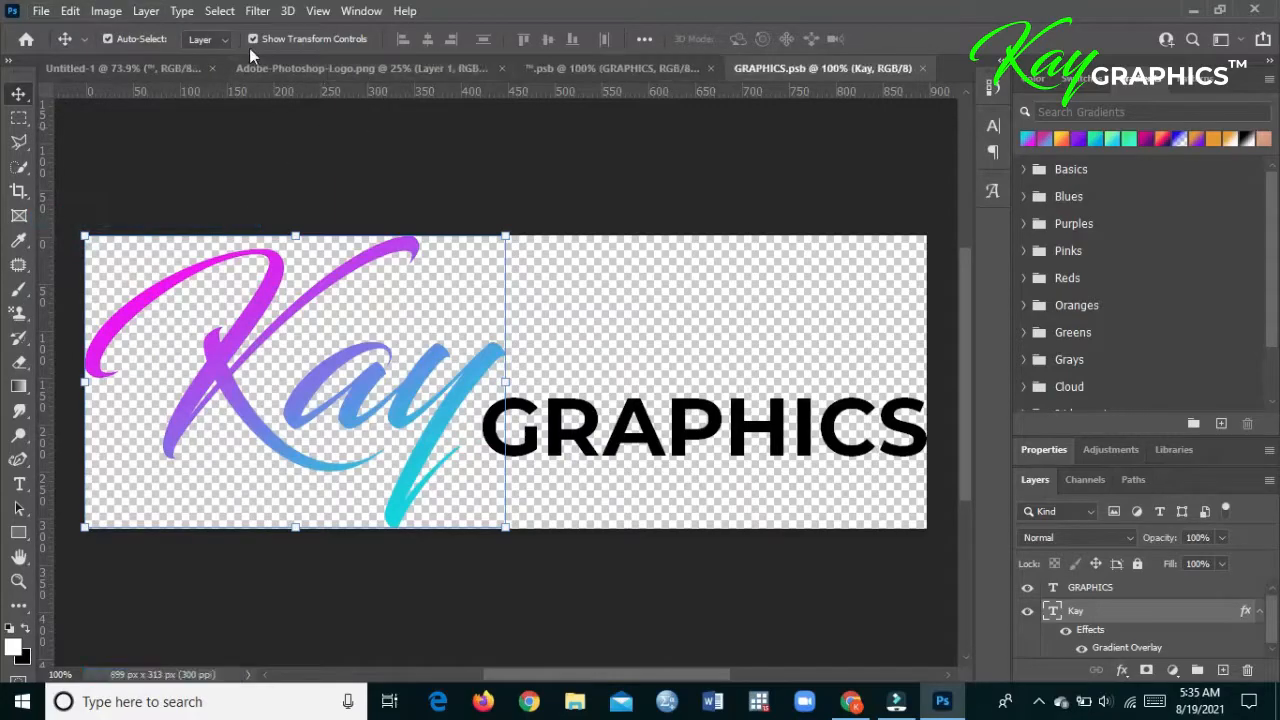
click(654, 68)
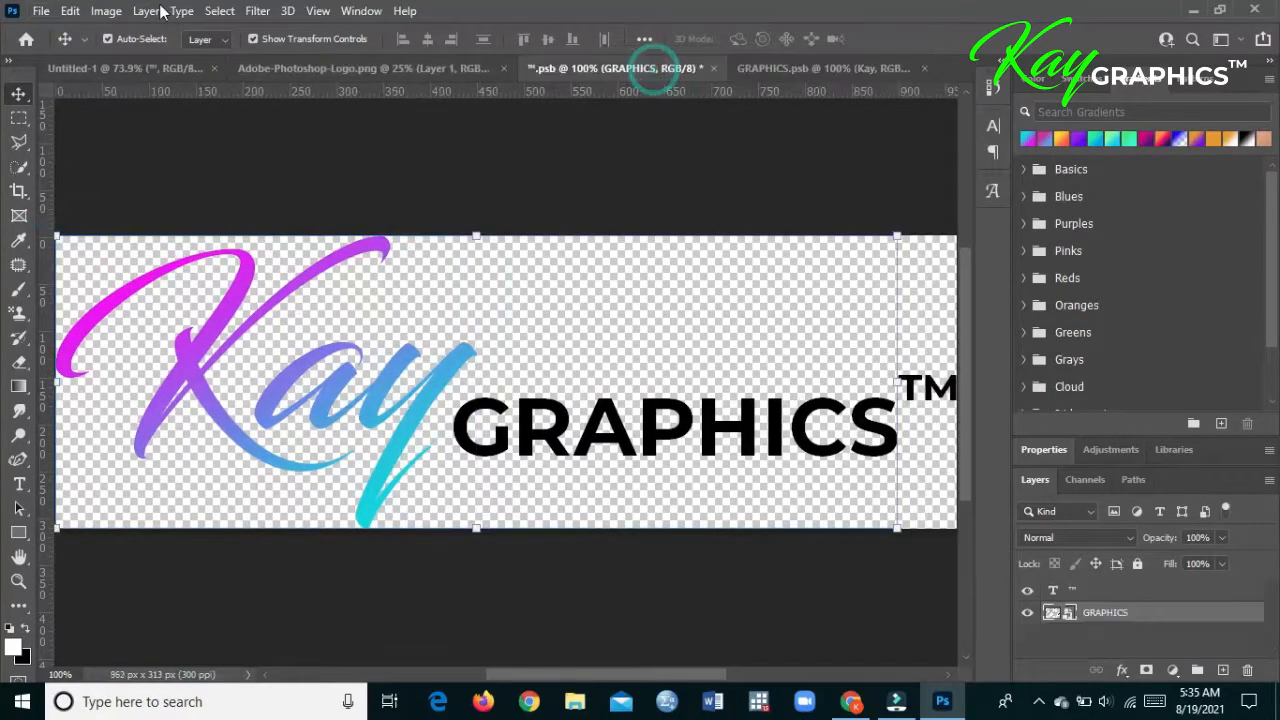
click(44, 10)
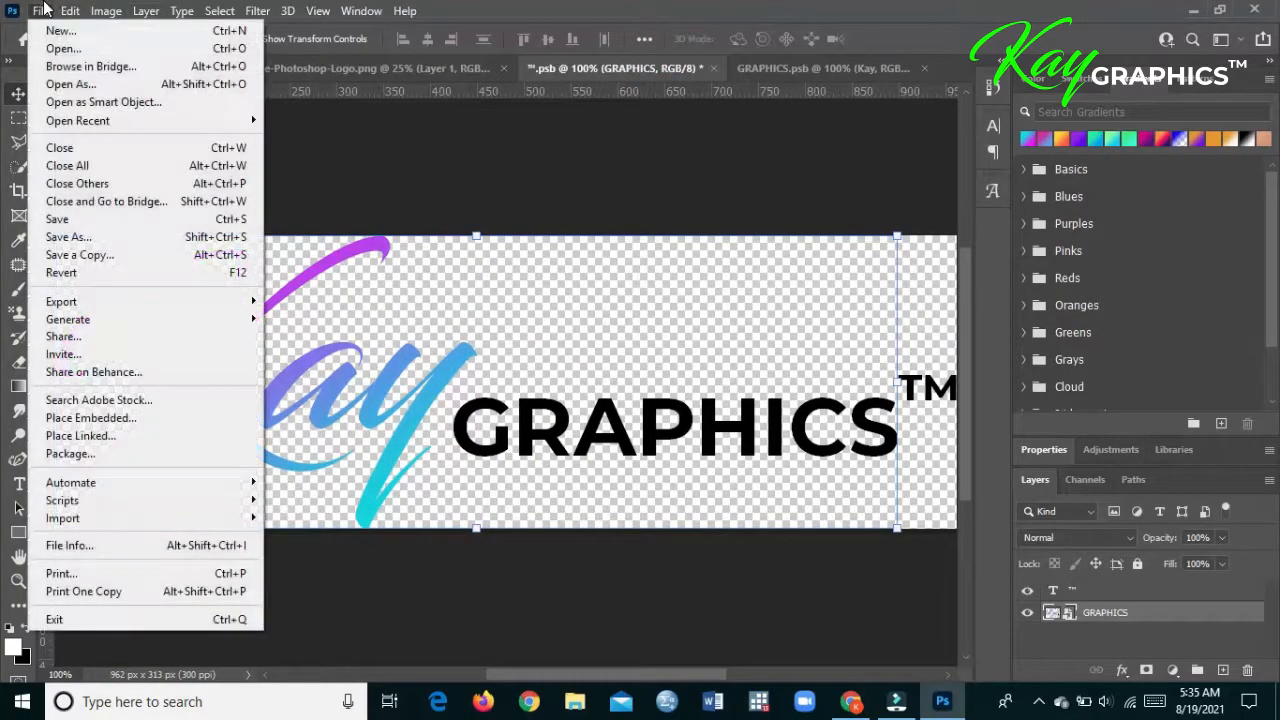
click(75, 216)
click(705, 68)
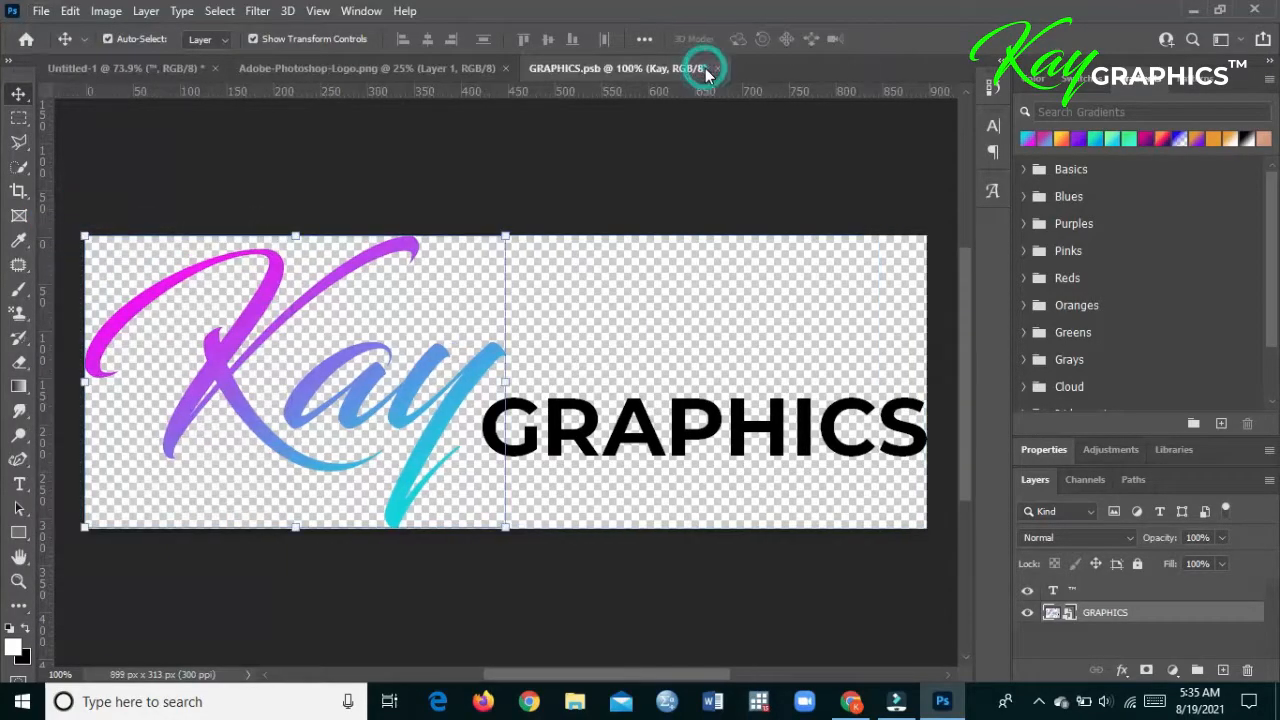
click(712, 68)
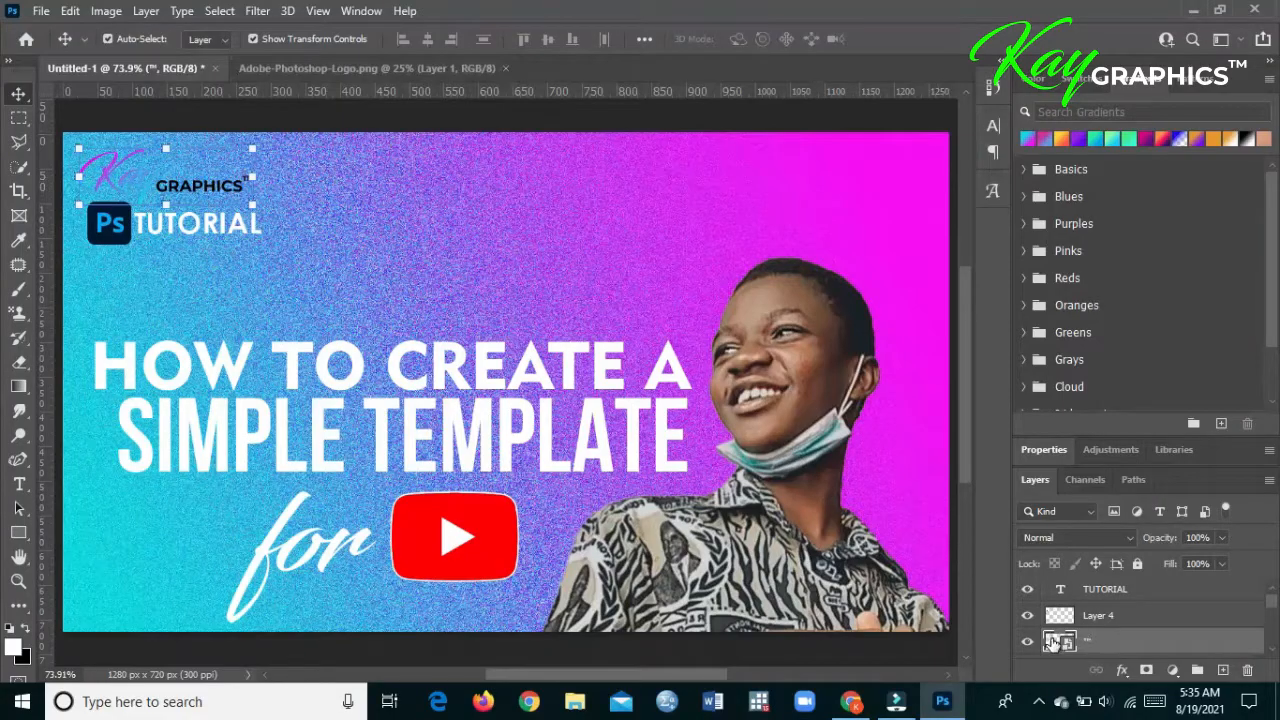
- With the Layer 1 noise temporarily hidden, redraw the Background gradient from magenta at lower left to cyan at upper right
click(309, 142)
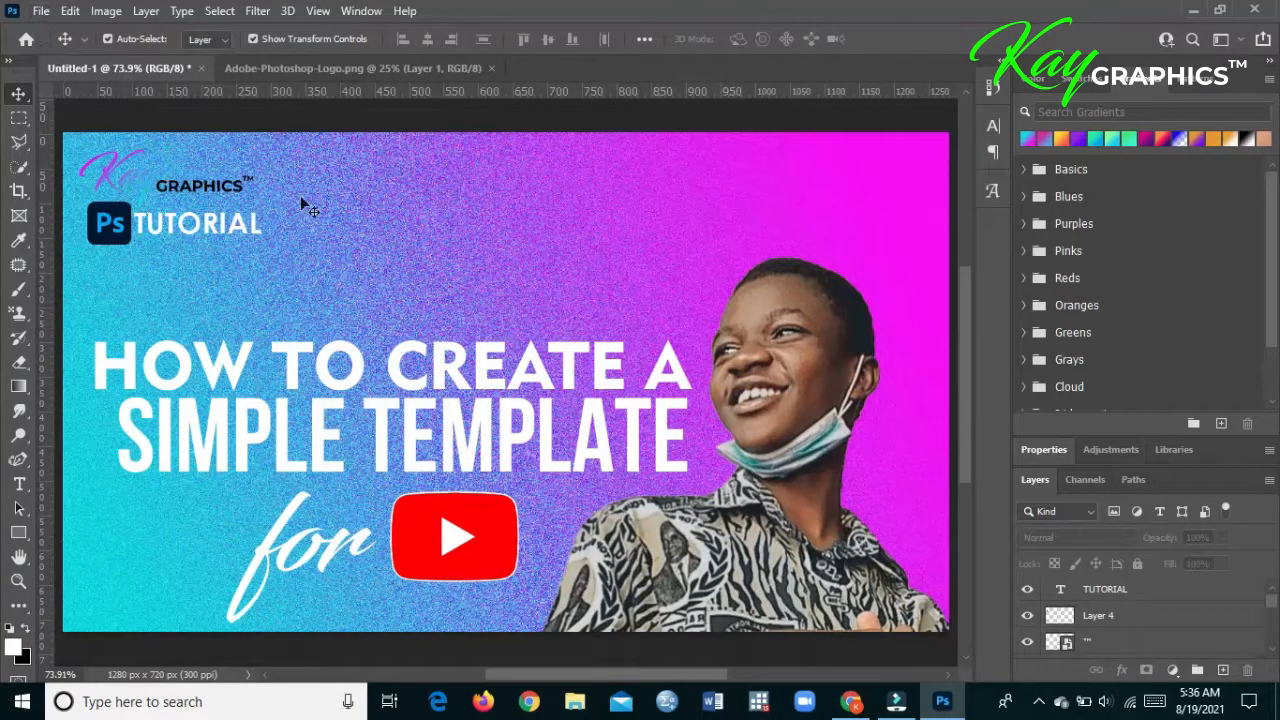
click(966, 469)
scroll(1272, 613, down, 5)
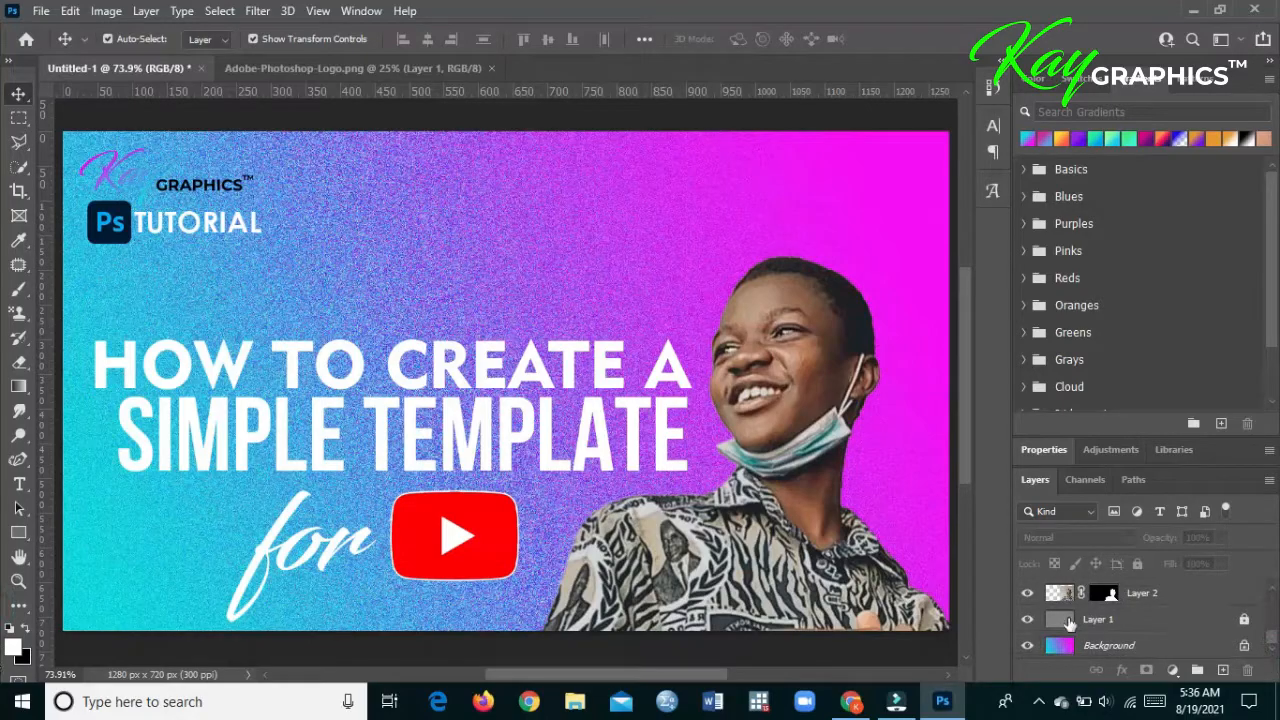
click(1027, 619)
click(1137, 646)
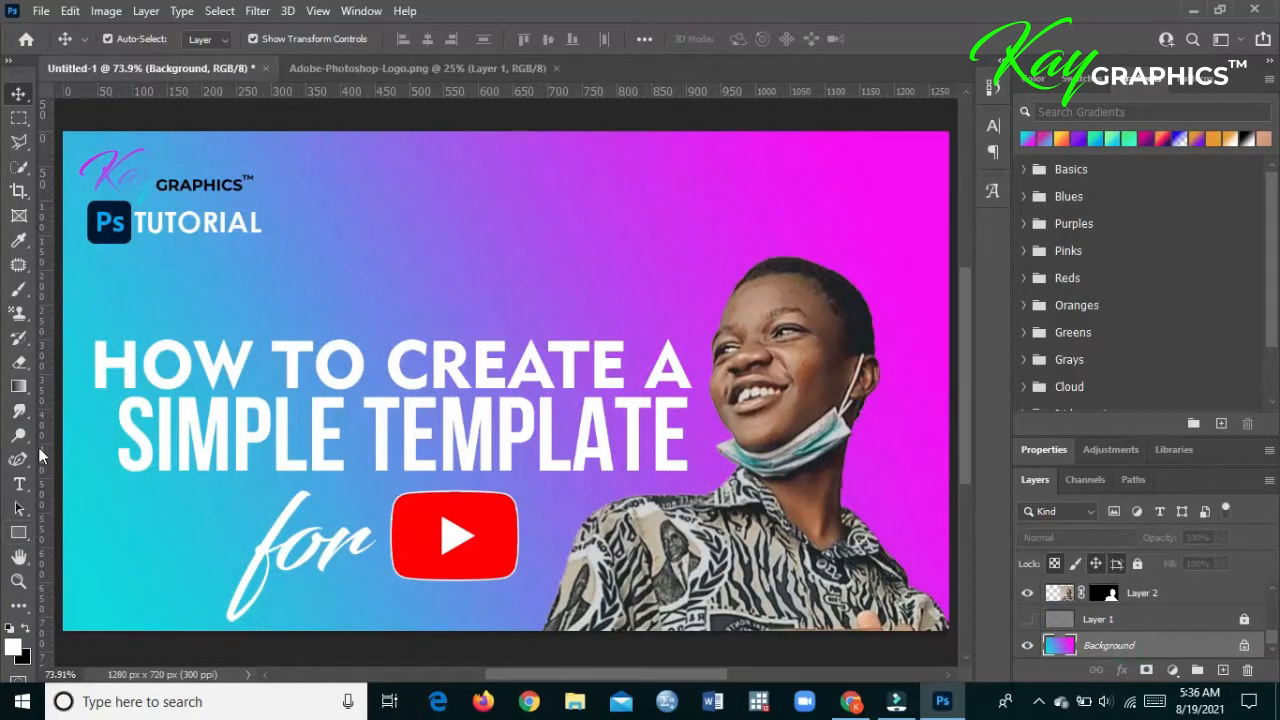
click(18, 386)
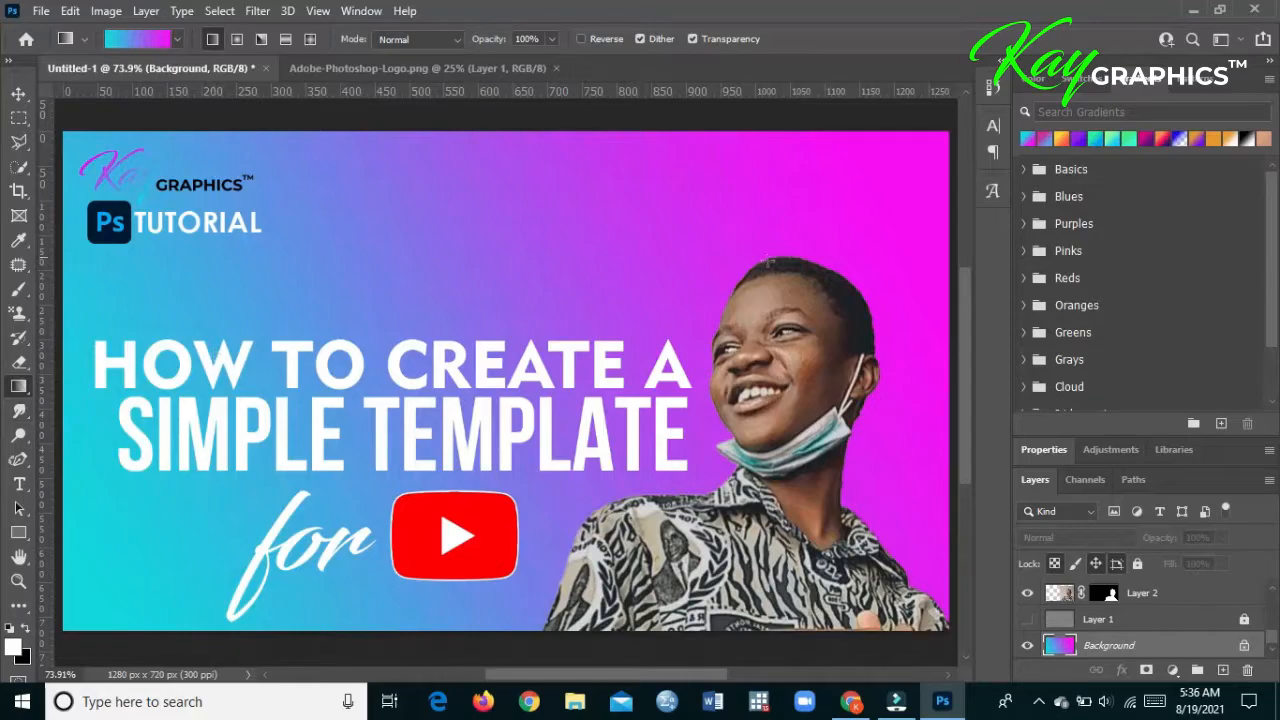
drag(831, 177, 192, 554)
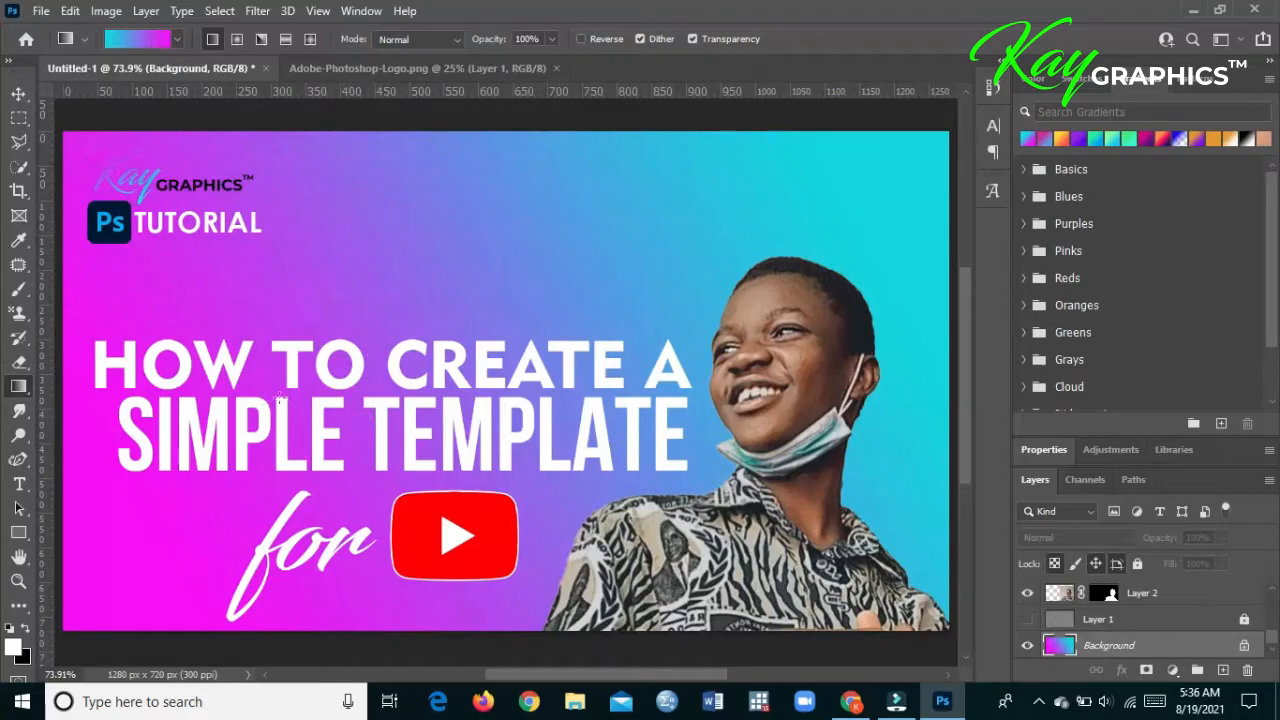
drag(157, 534, 385, 430)
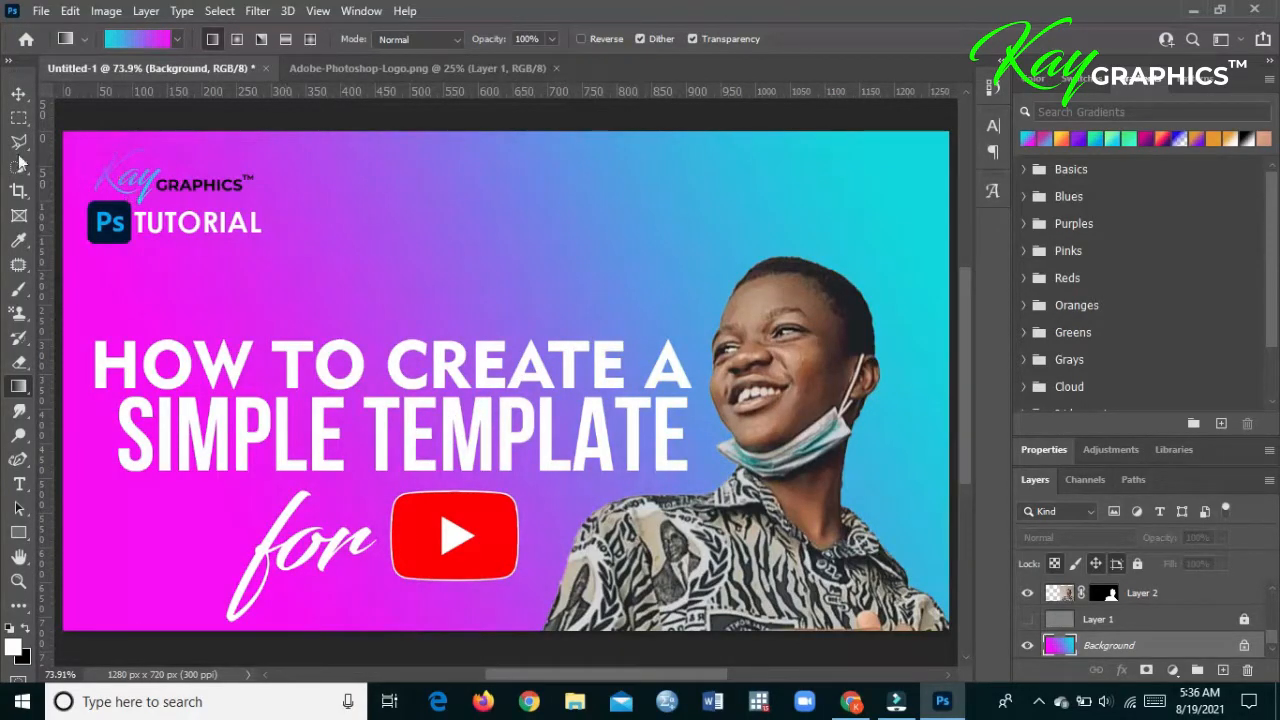
click(22, 96)
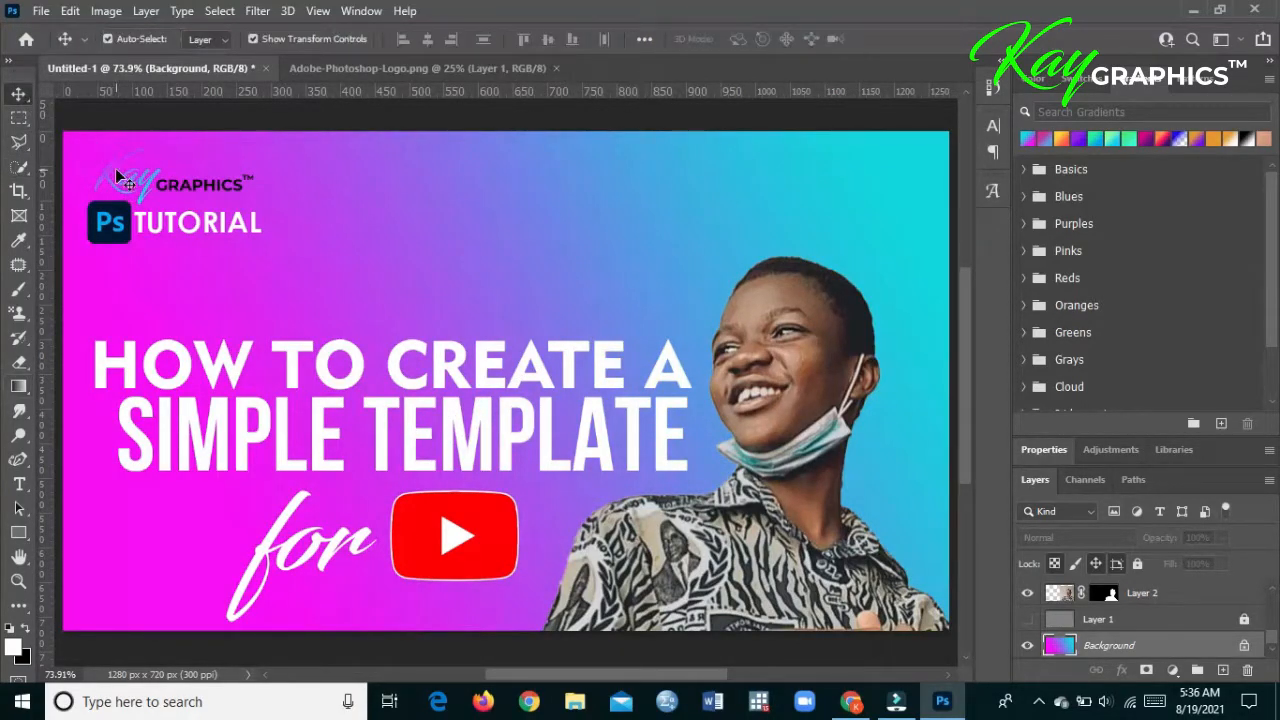
click(1027, 619)
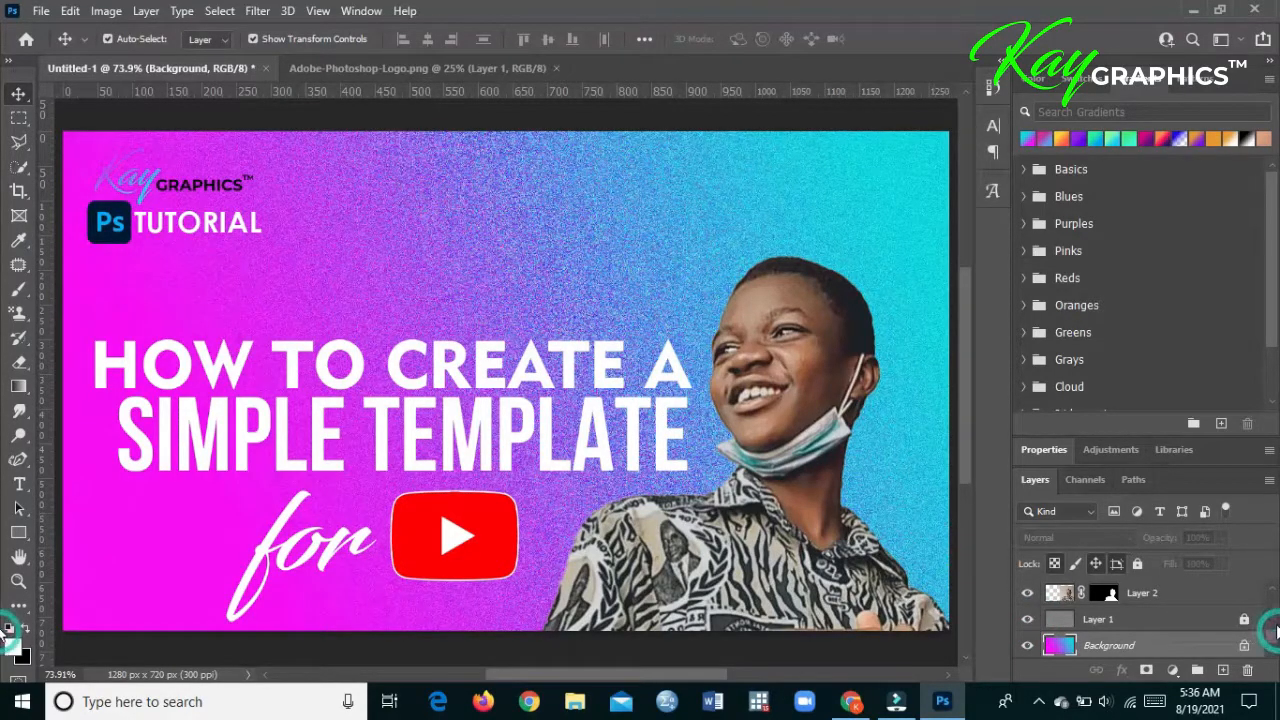
- In the logo's nested GRAPHICS smart object, rotate the "Kay" text's gradient overlay to run from cyan at upper left to magenta at lower right
scroll(1273, 632, up, 1)
scroll(1273, 632, up, 2)
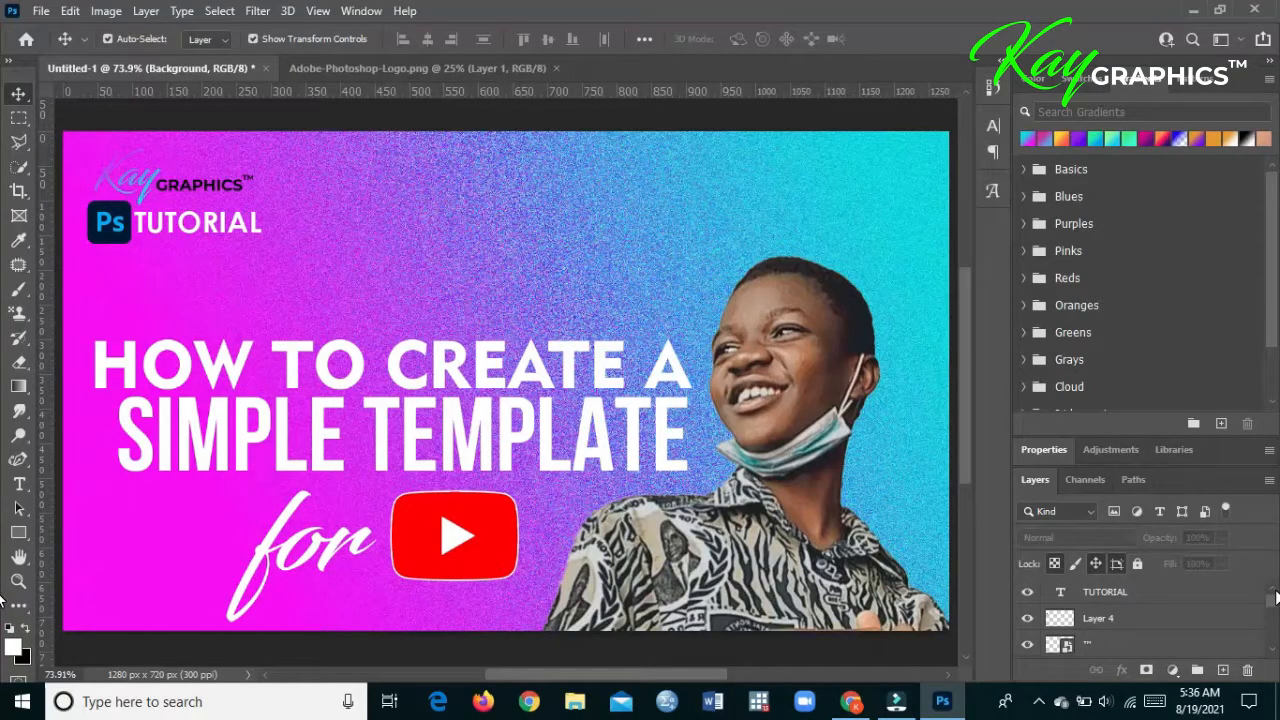
double_click(1066, 646)
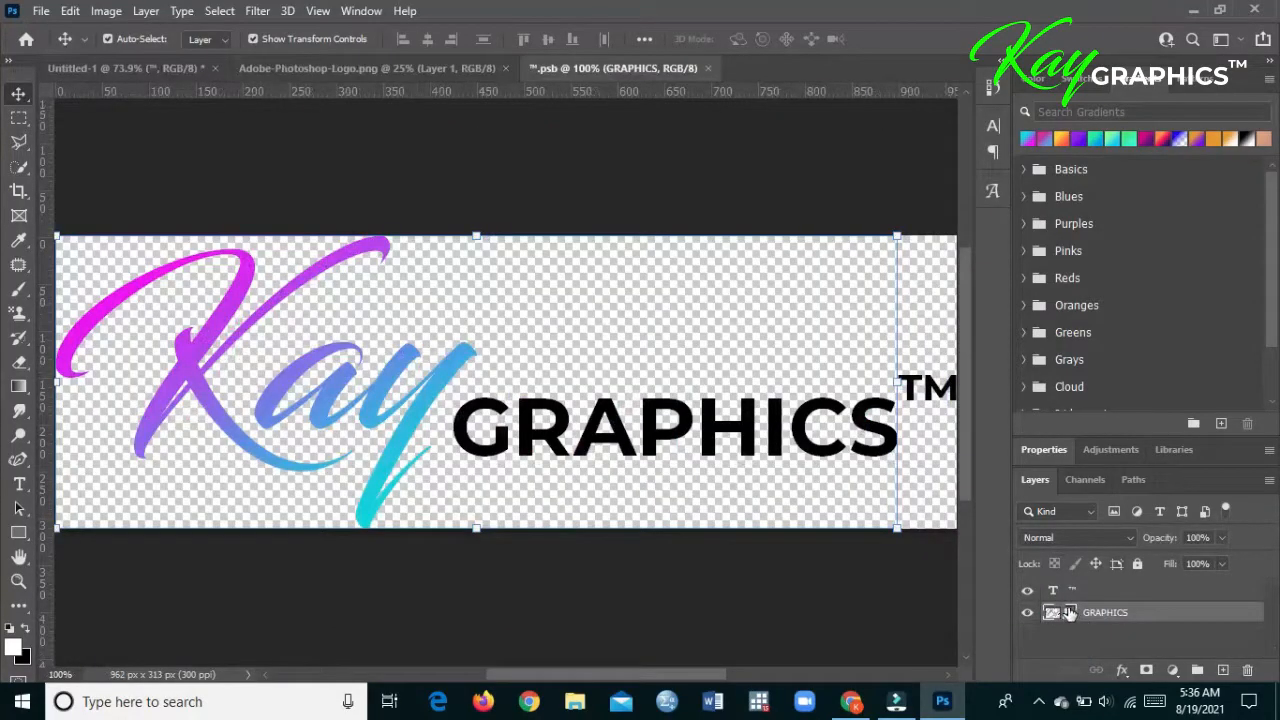
double_click(1066, 612)
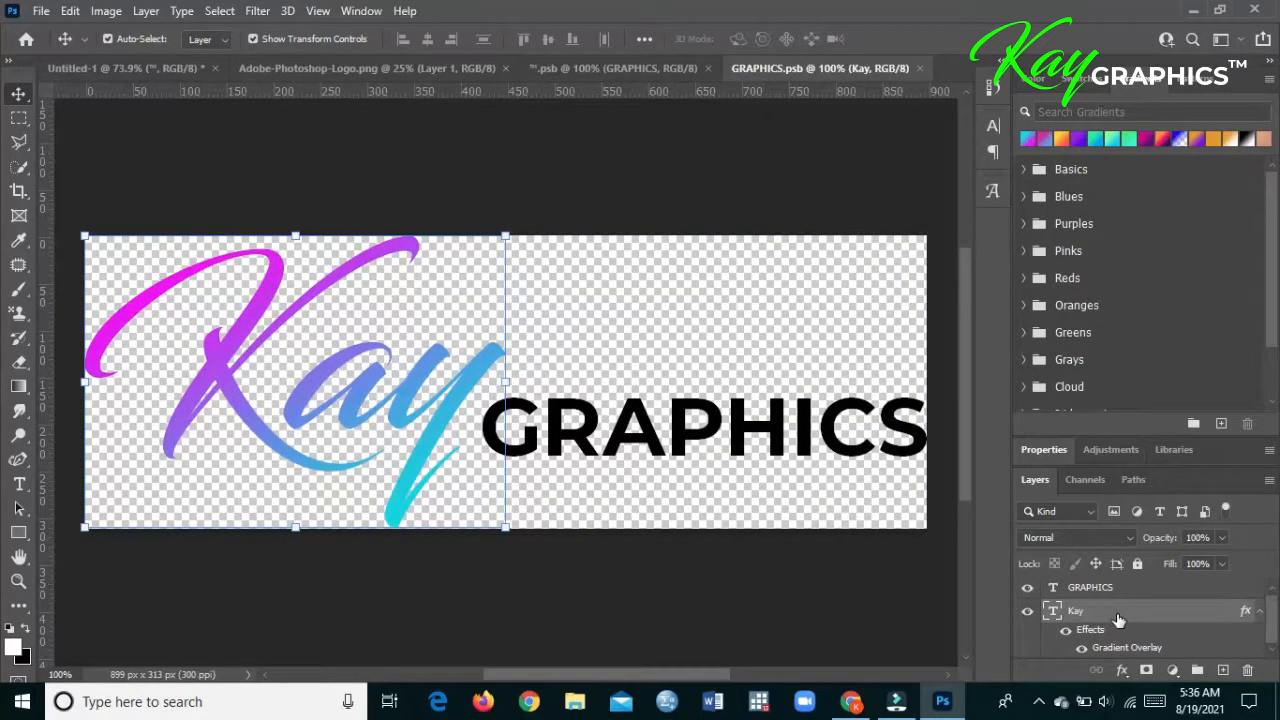
double_click(1117, 613)
click(311, 409)
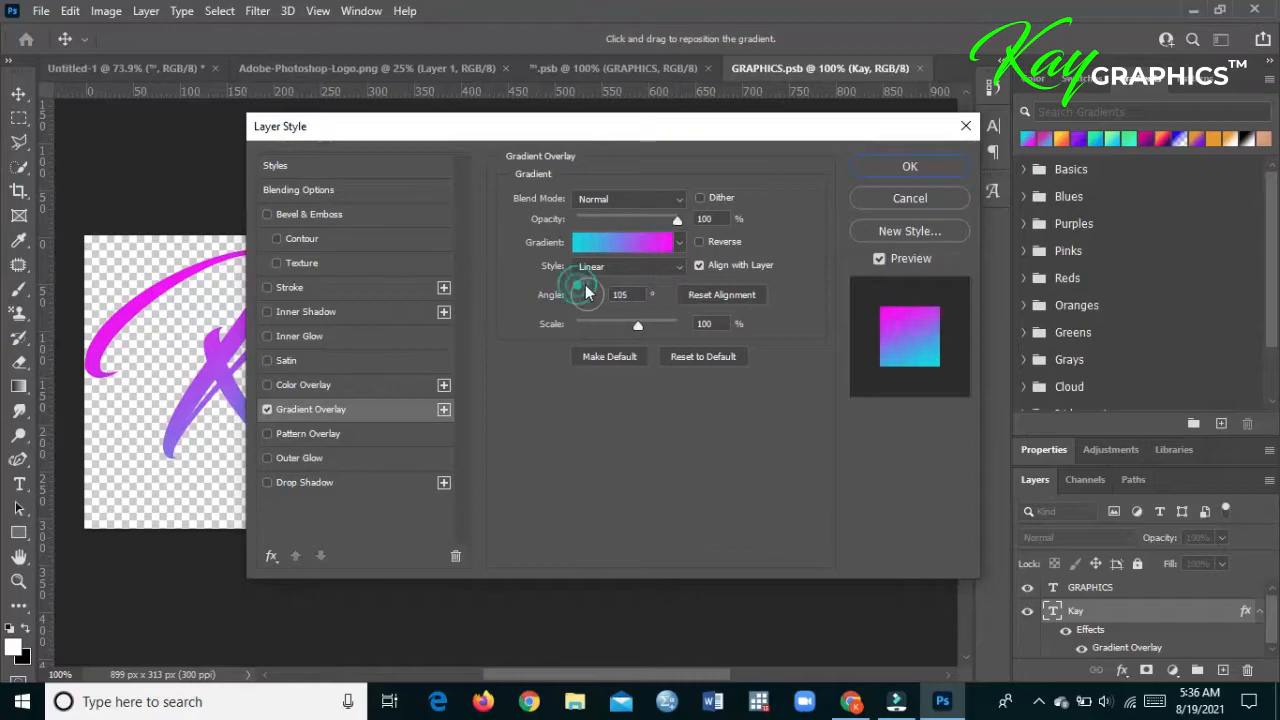
drag(585, 291, 597, 306)
click(909, 166)
- Save and close GRAPHICS.psb and its parent ™.psb to update the logo in the thumbnail
click(41, 10)
click(81, 219)
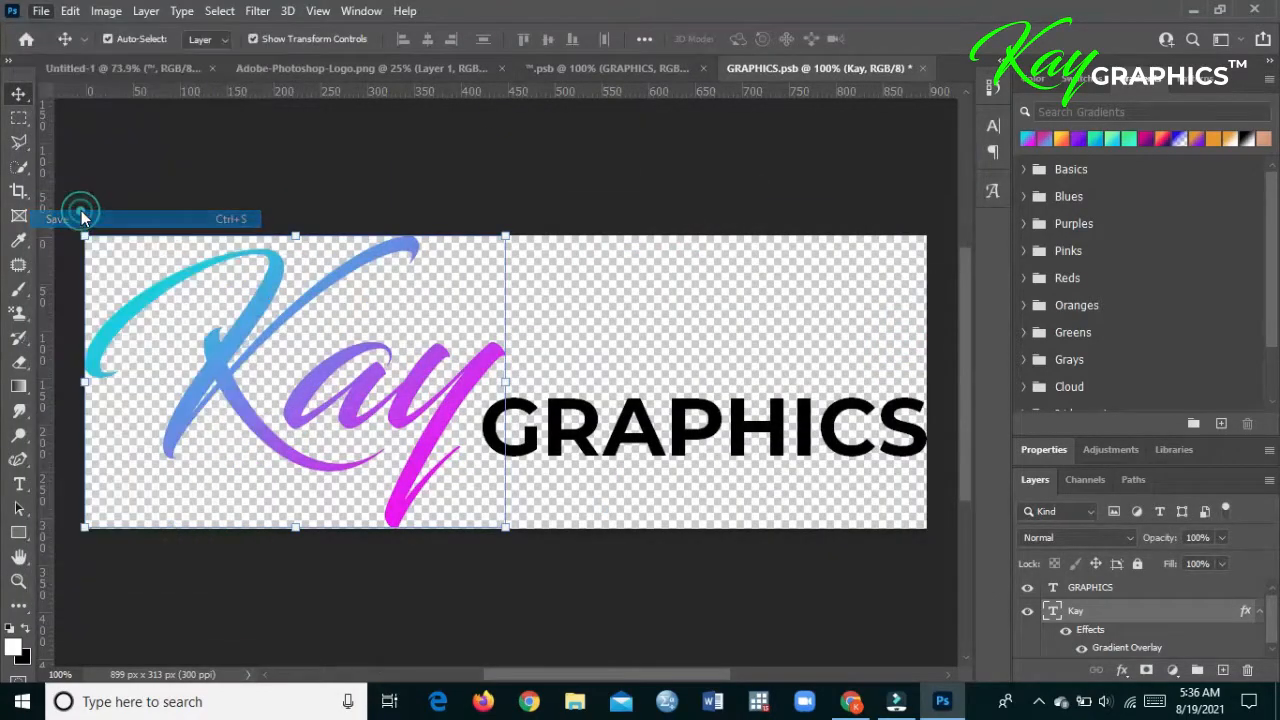
click(922, 68)
click(41, 10)
click(72, 219)
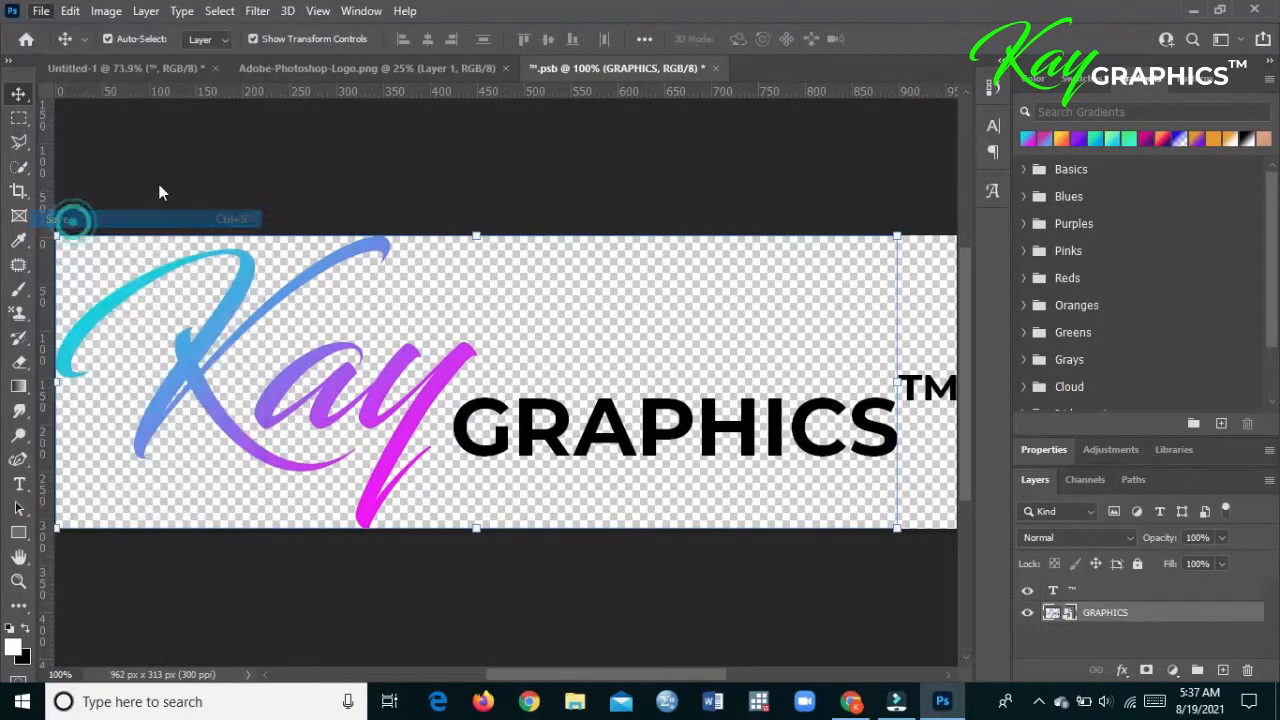
click(715, 68)
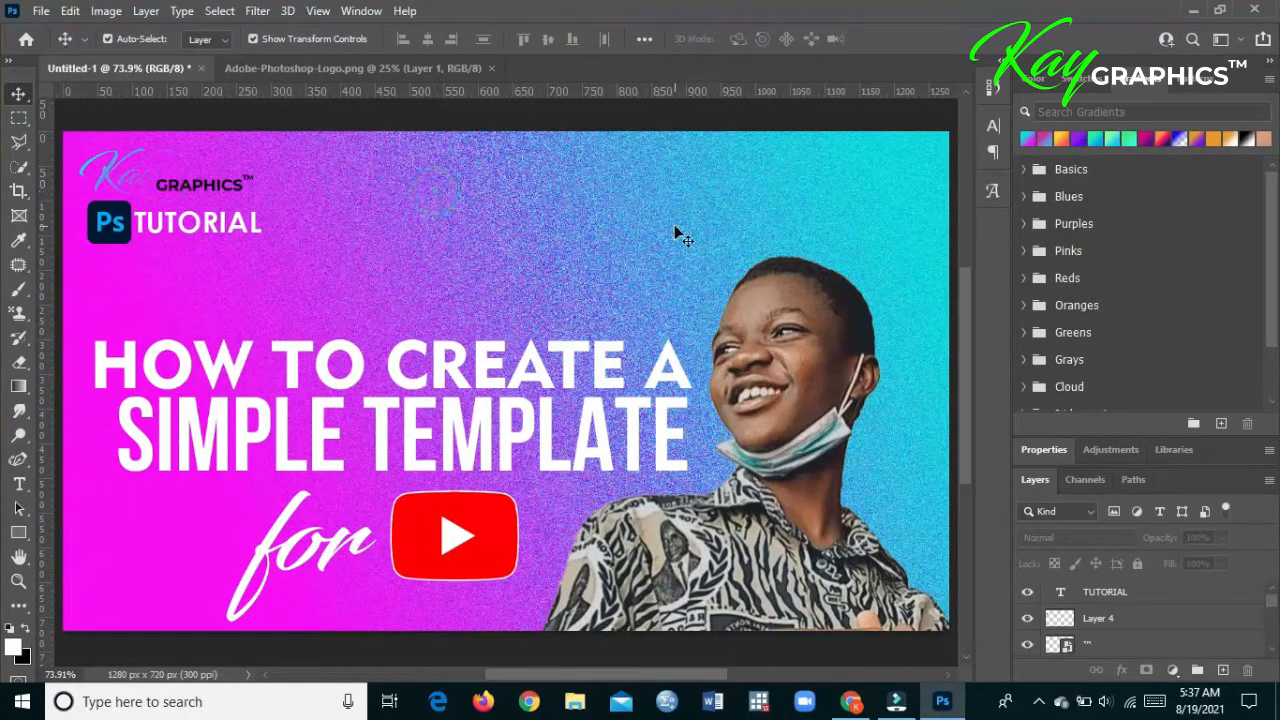
- Redraw the Background layer's gradient, adjusting it until magenta at lower left blends diagonally into cyan at upper right
scroll(1250, 615, down, 5)
click(1177, 643)
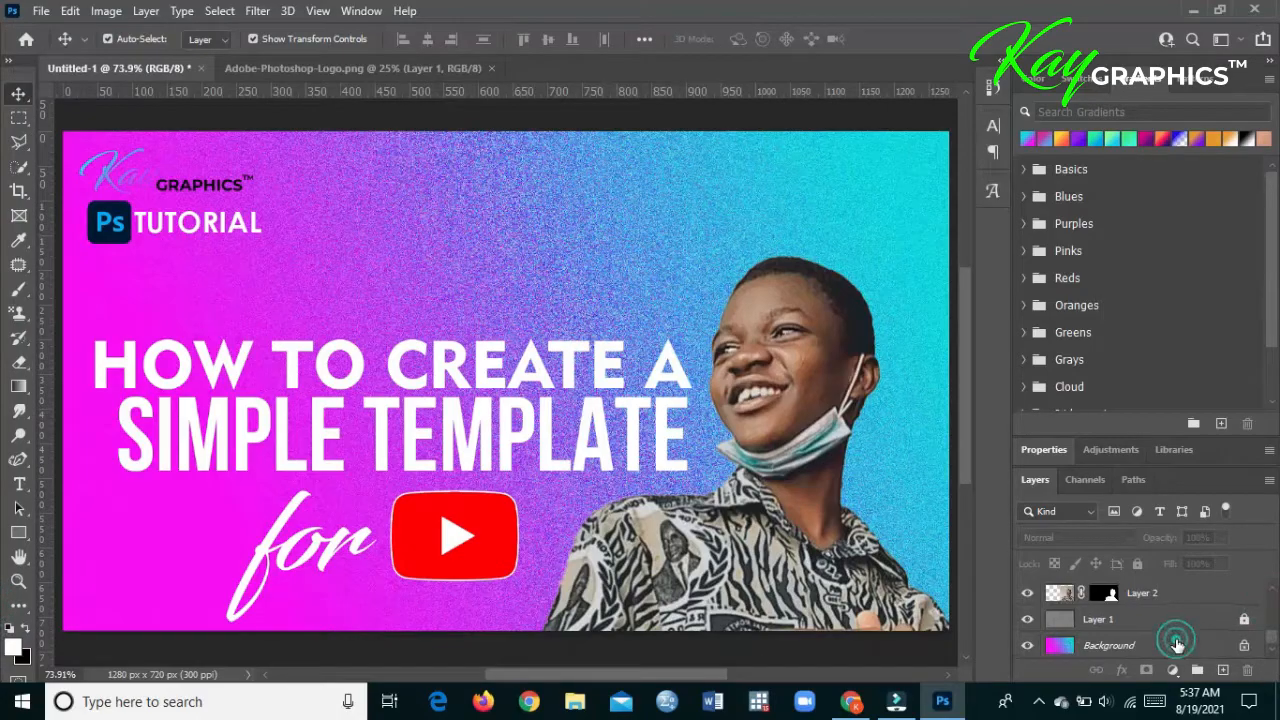
click(19, 386)
drag(526, 290, 298, 444)
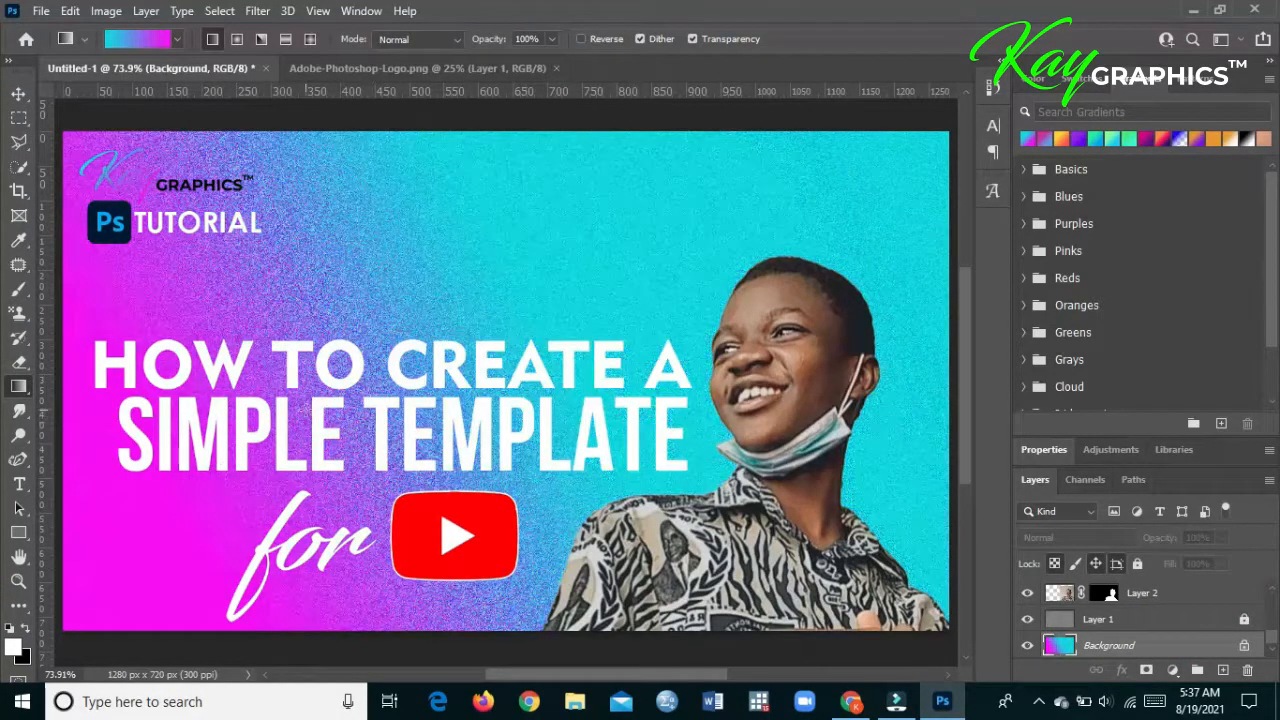
drag(191, 518, 300, 512)
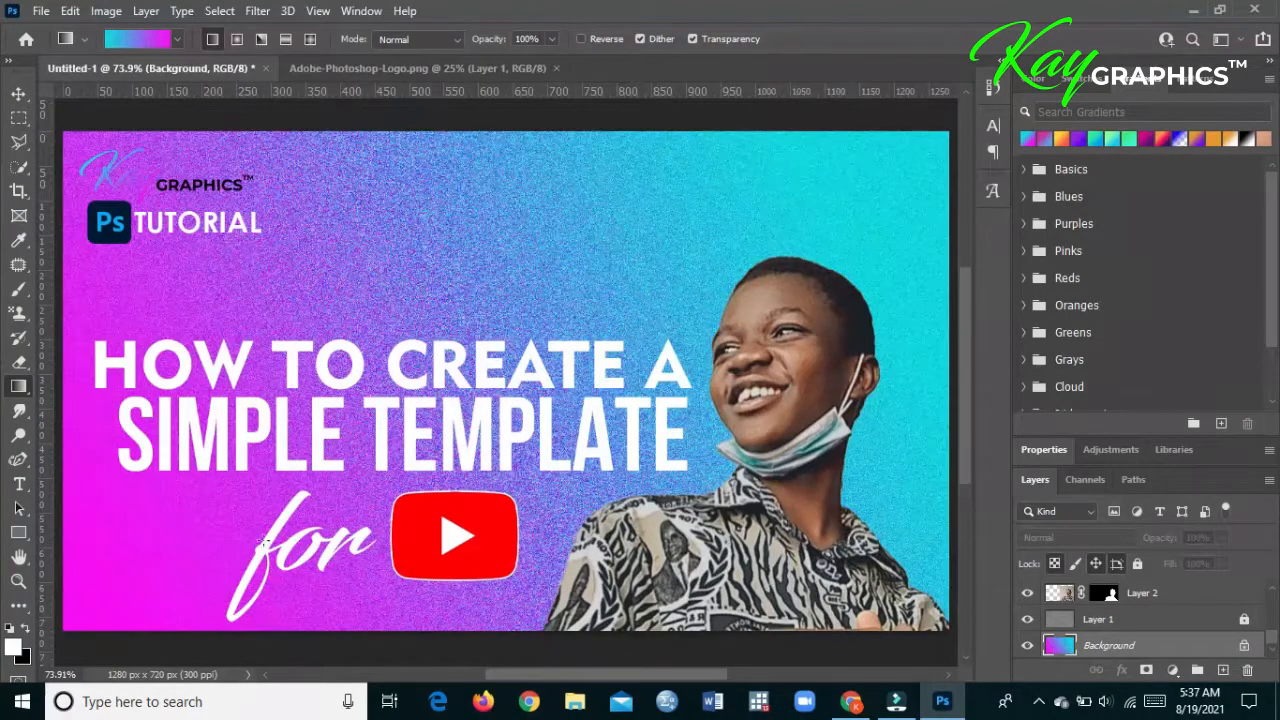
drag(826, 206, 398, 544)
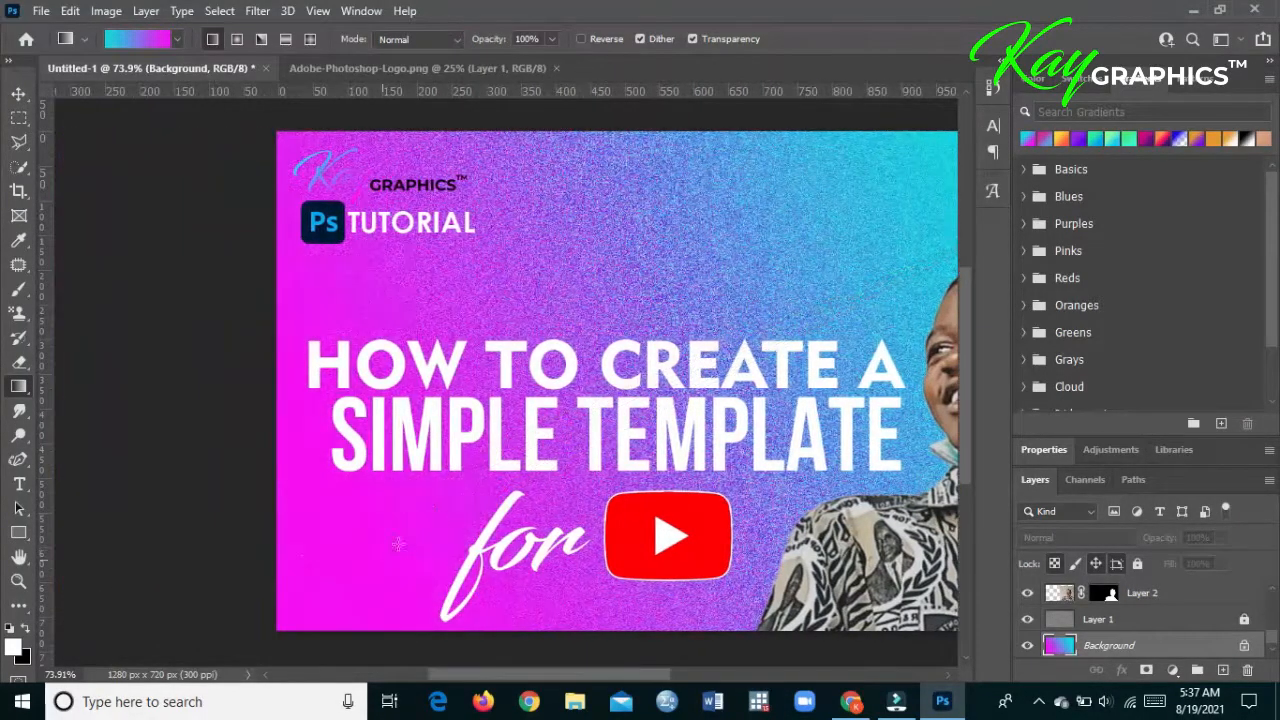
- Fit the thumbnail to the screen and close the Adobe-Photoshop-Logo.png document
click(19, 582)
click(563, 39)
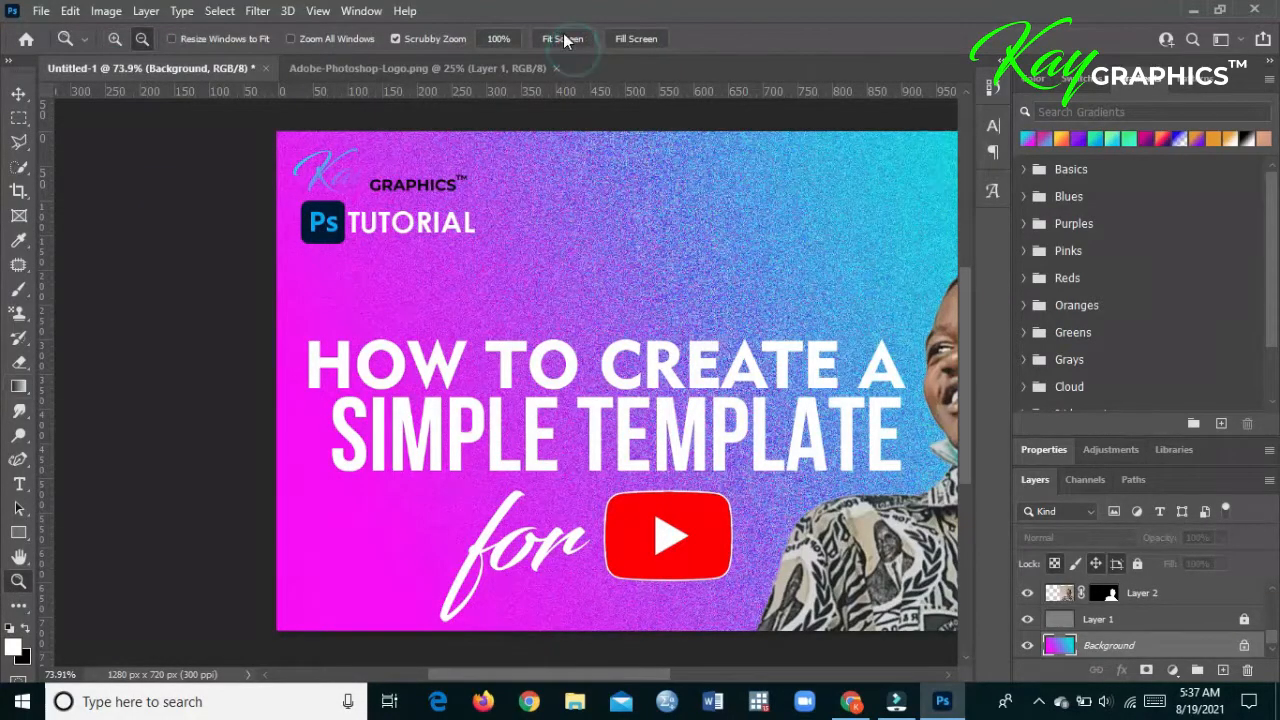
click(19, 93)
click(414, 69)
click(556, 68)
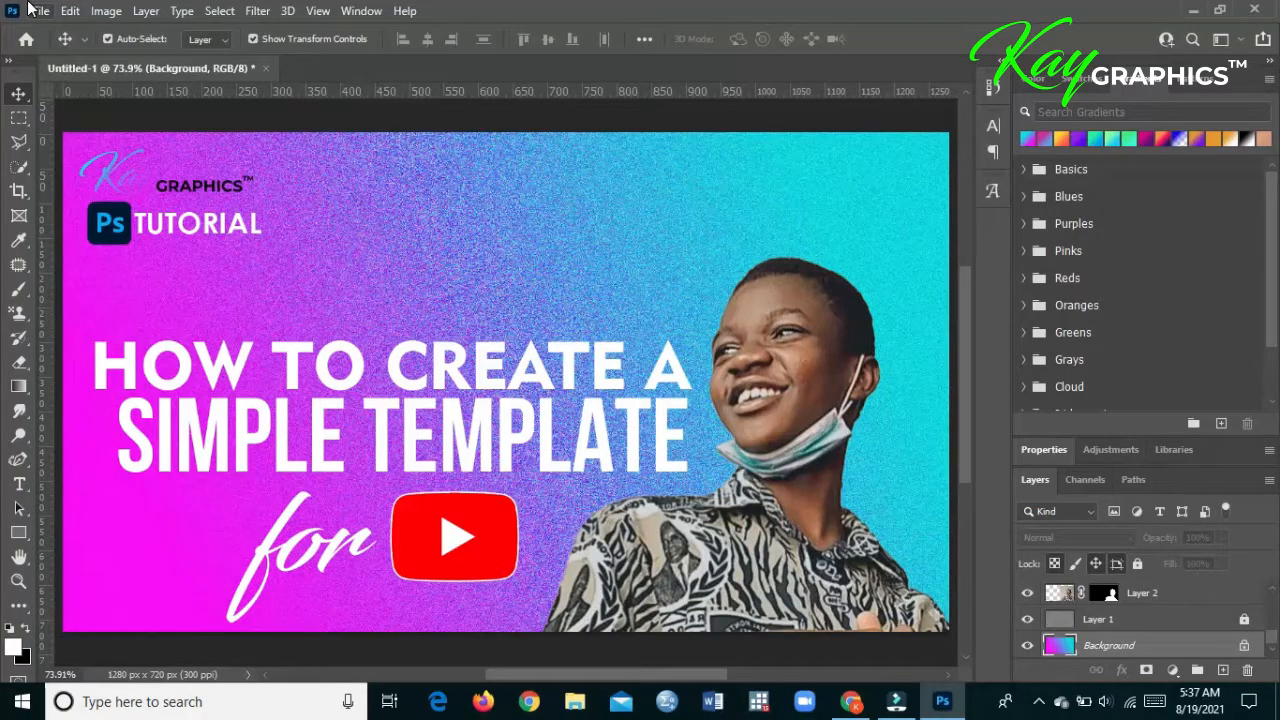
- Start saving the thumbnail as a Photoshop file and choose the PS PROJECTS folder as its destination
click(36, 10)
click(63, 222)
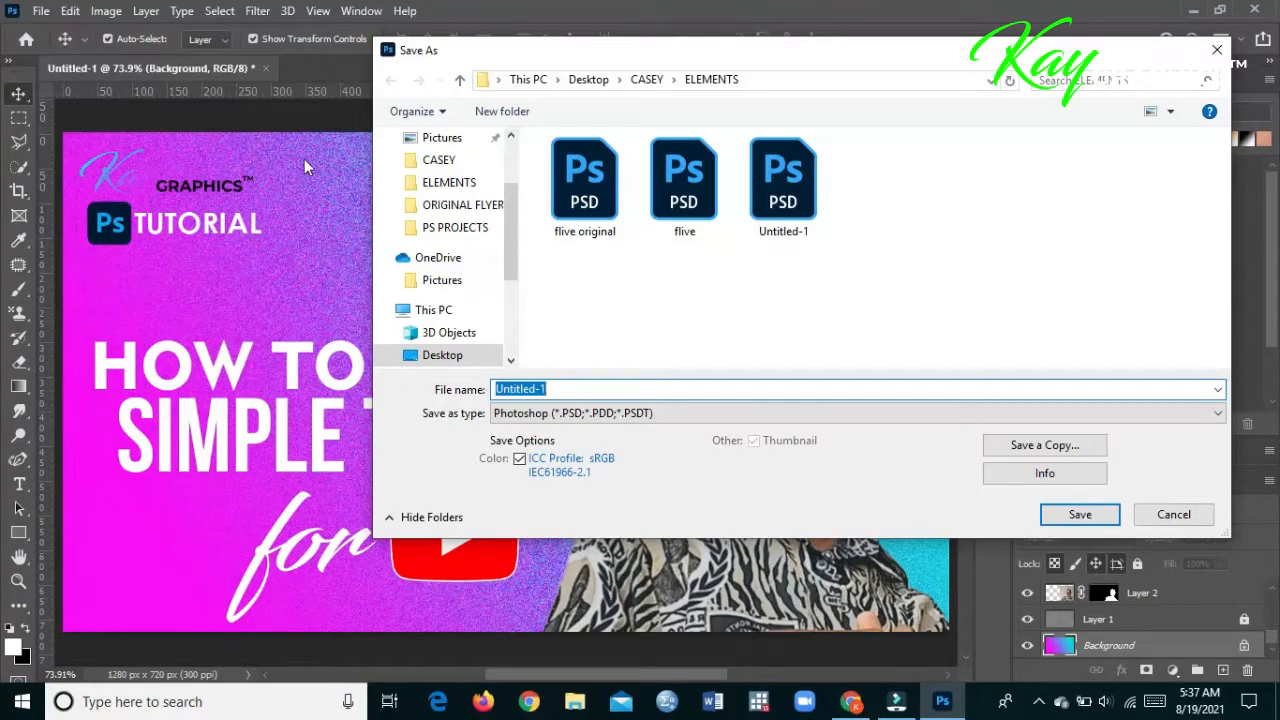
click(631, 90)
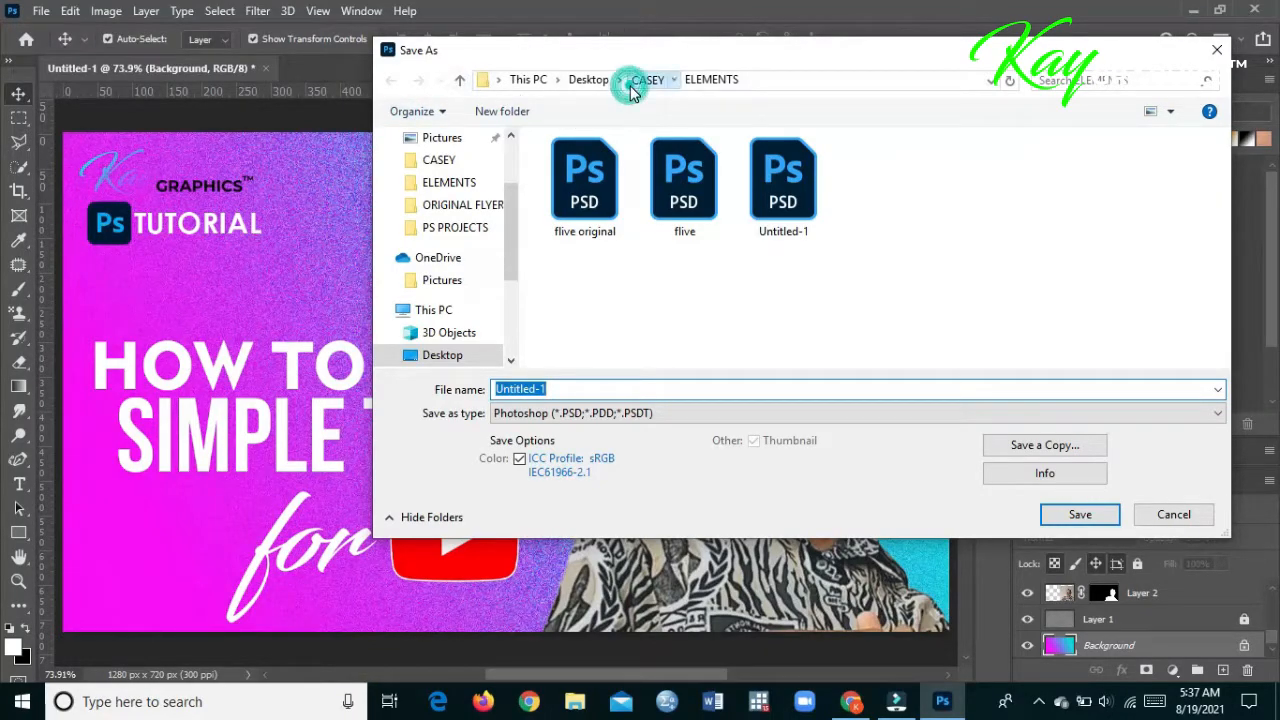
click(516, 160)
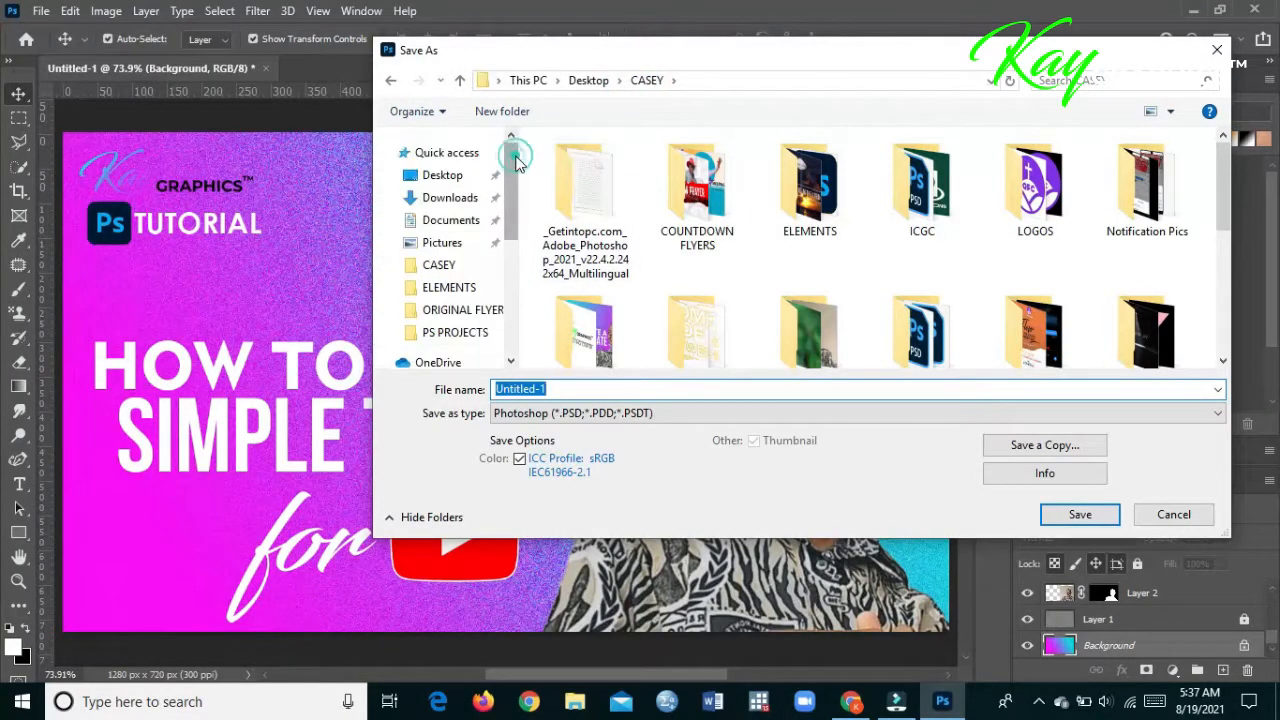
click(468, 186)
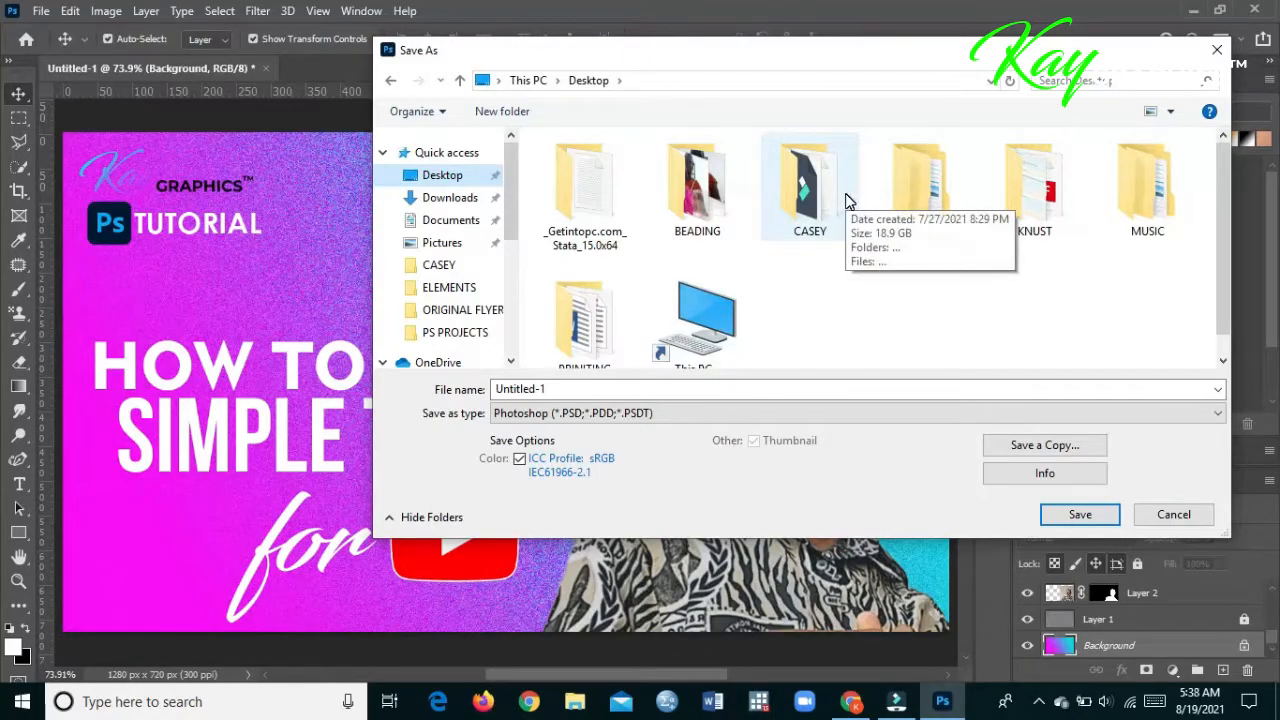
click(806, 180)
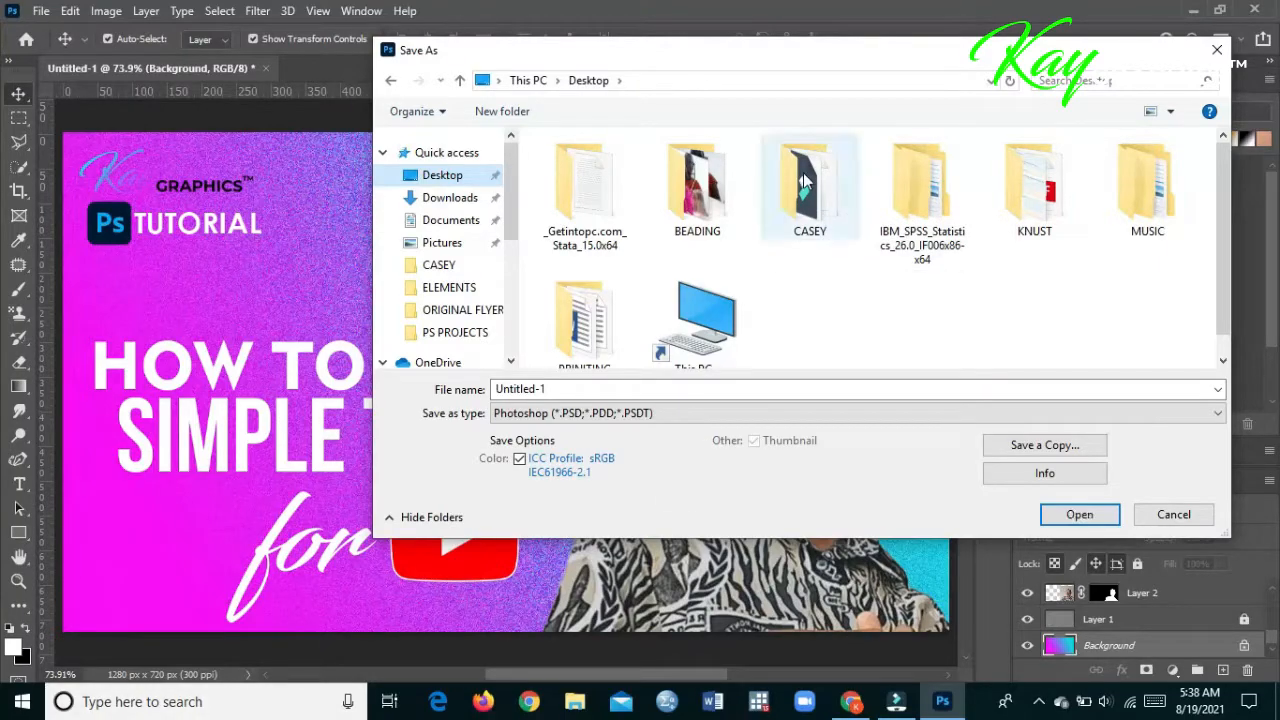
double_click(806, 180)
click(943, 315)
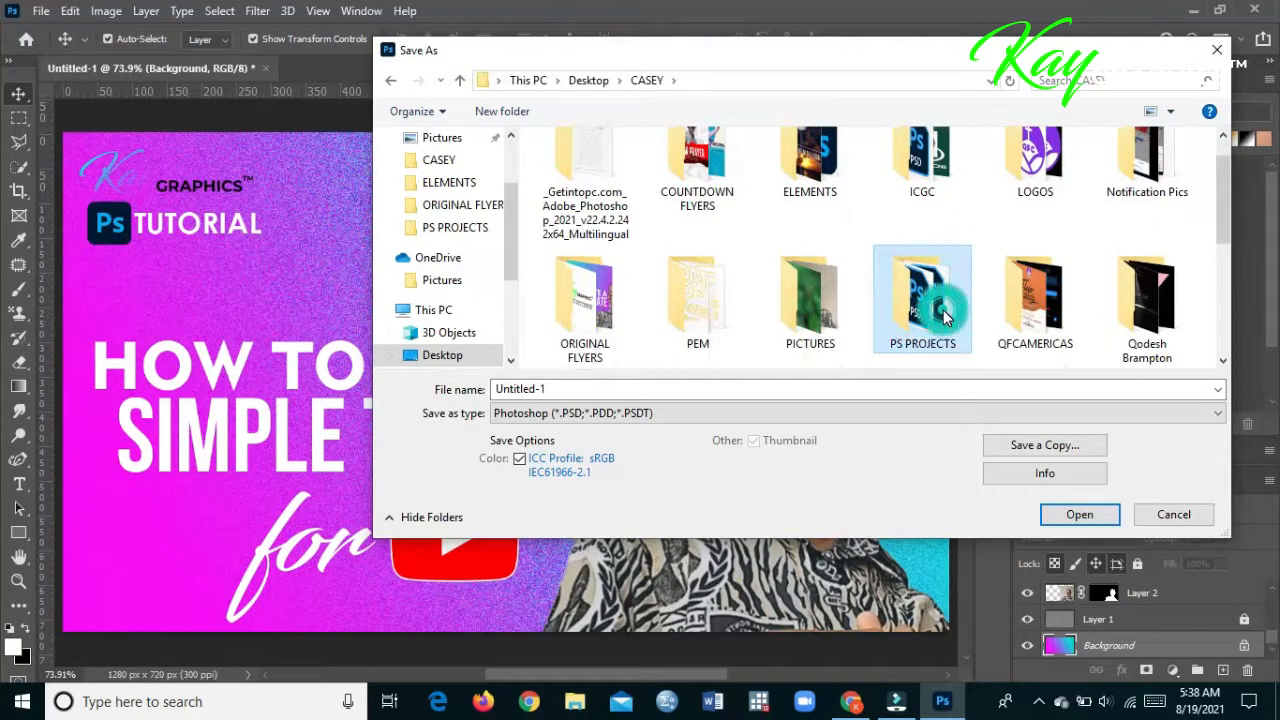
double_click(943, 315)
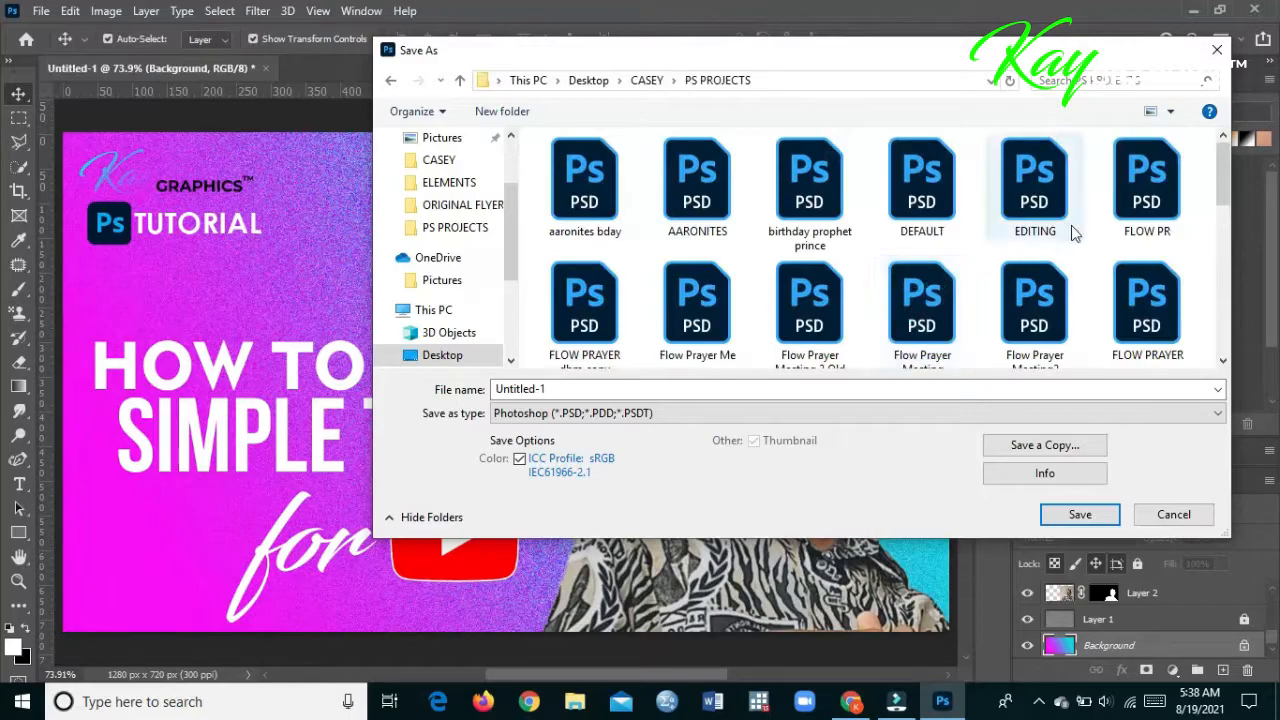
- Name the file YOUTUBE THUMBNAIL 2 and save it as a PSD with Maximize Compatibility on
click(673, 390)
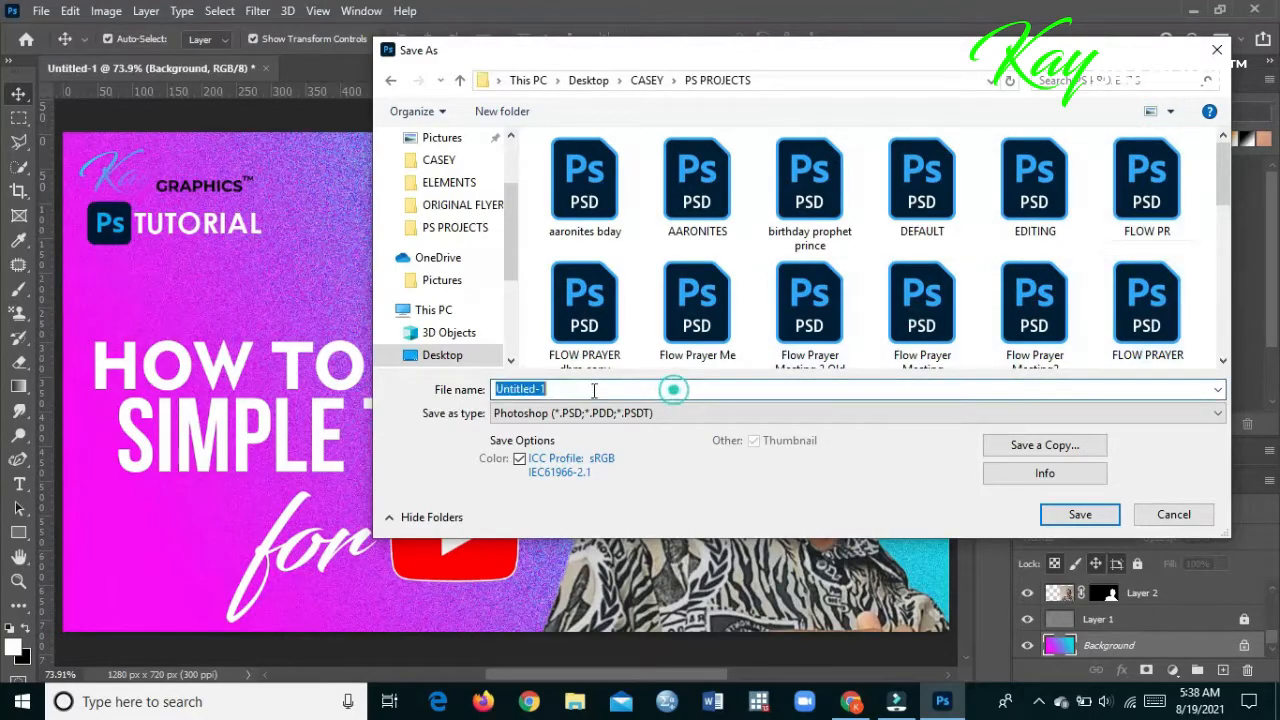
text(YOUT)
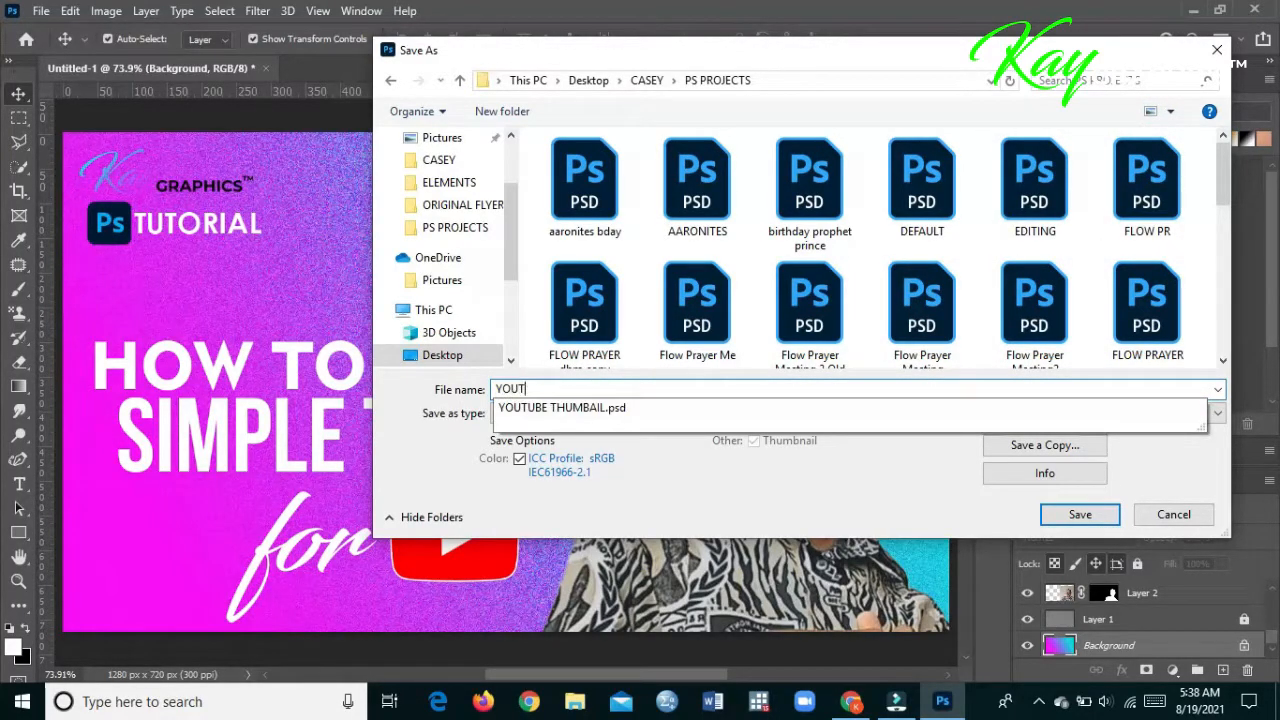
text(UBE THUMBN)
key(Return)
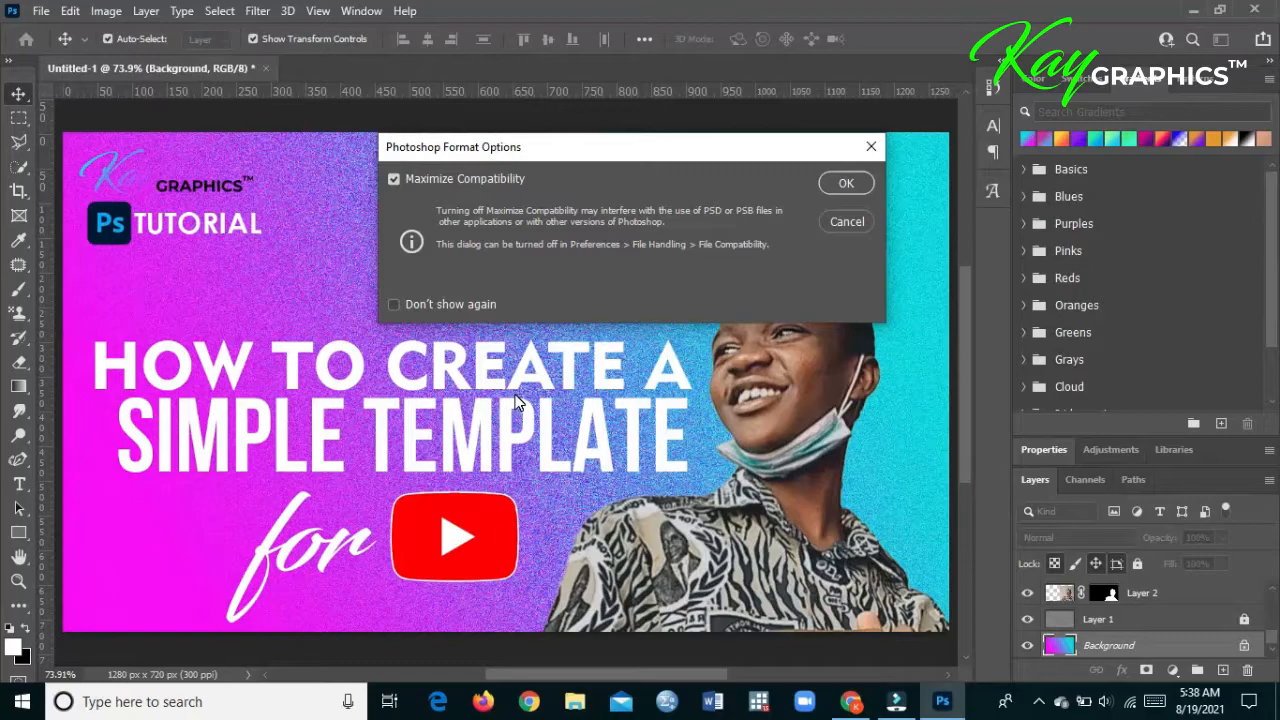
click(860, 183)
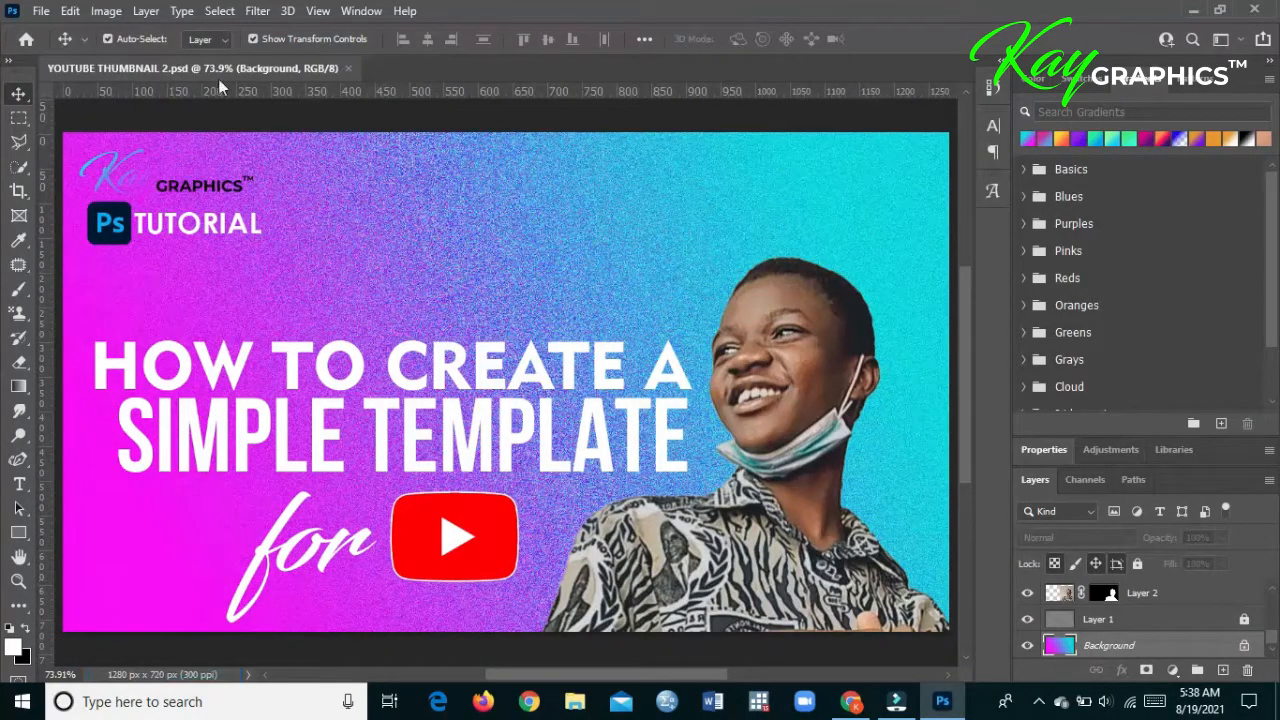
- Start saving a copy of the thumbnail and choose the ELEMENTS folder inside CASEY as its destination
click(42, 10)
mouse_move(70, 10)
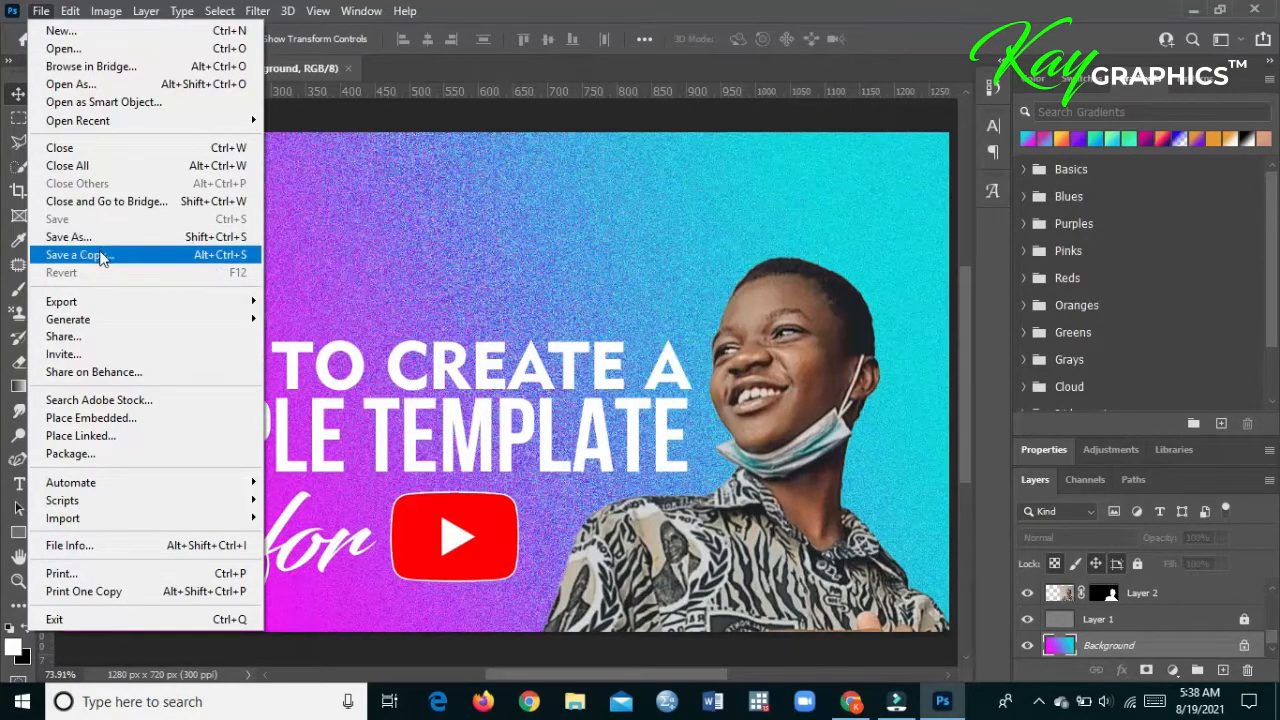
click(106, 254)
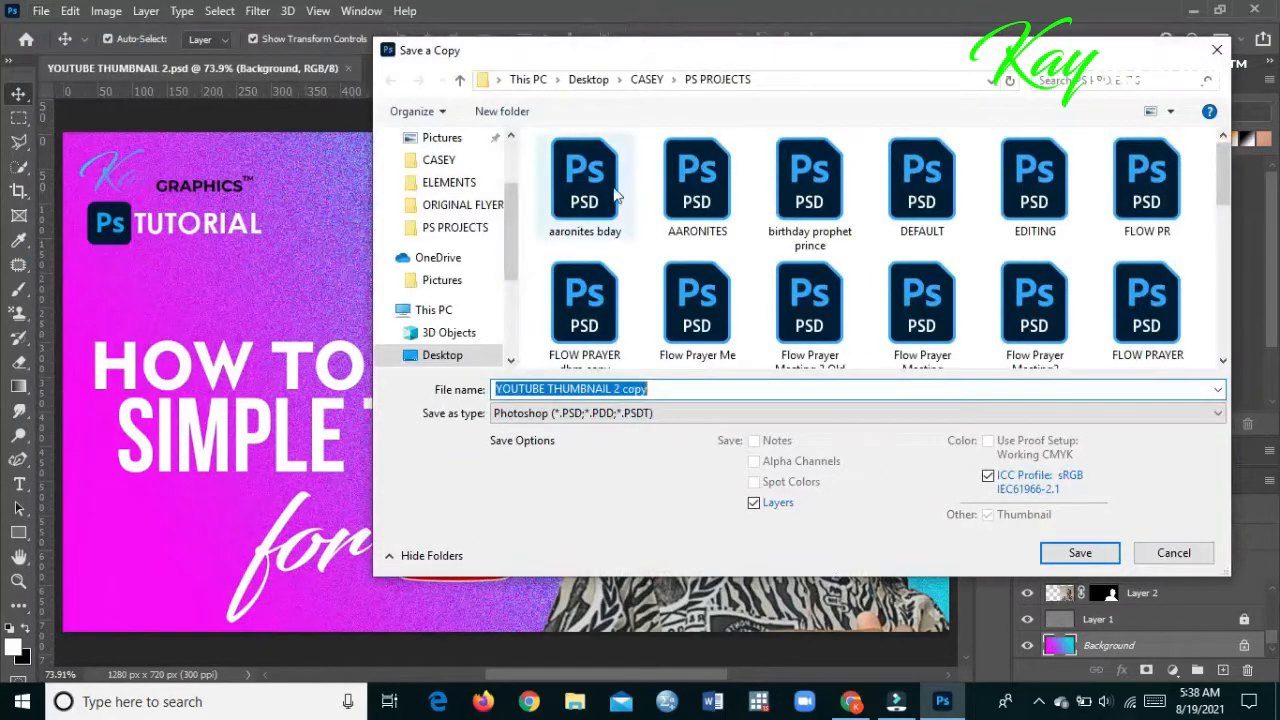
click(647, 80)
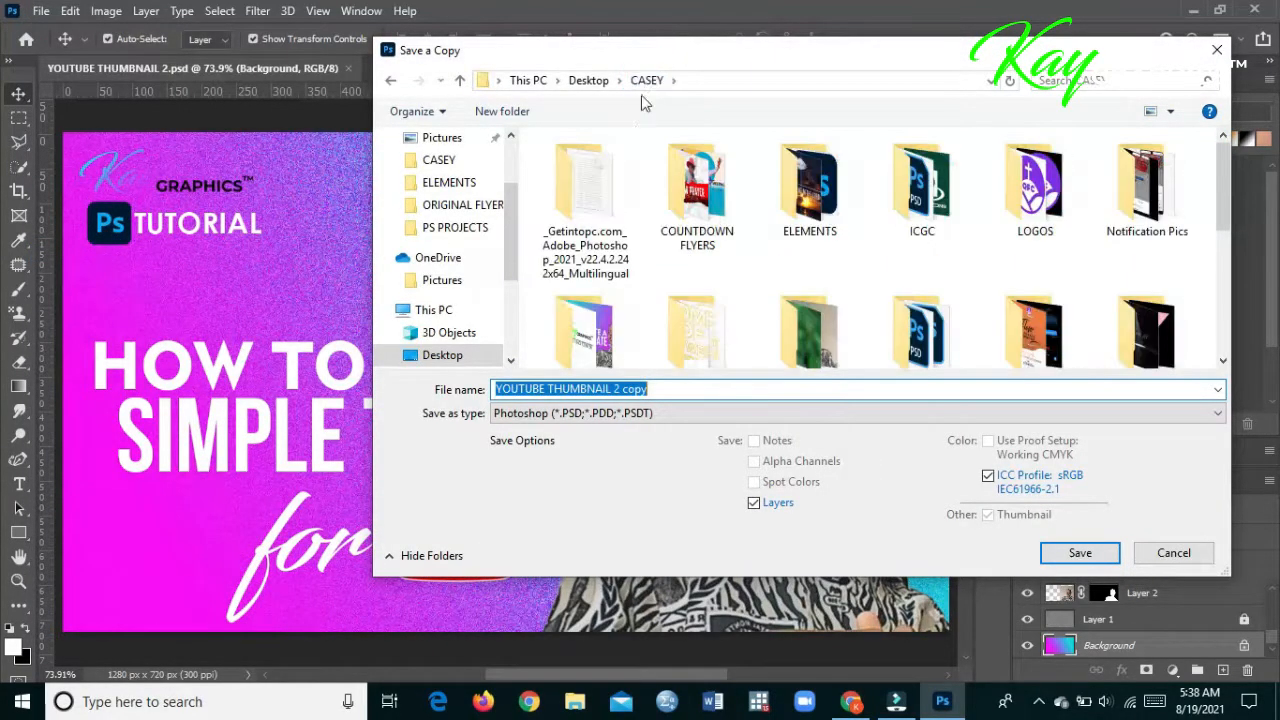
double_click(831, 203)
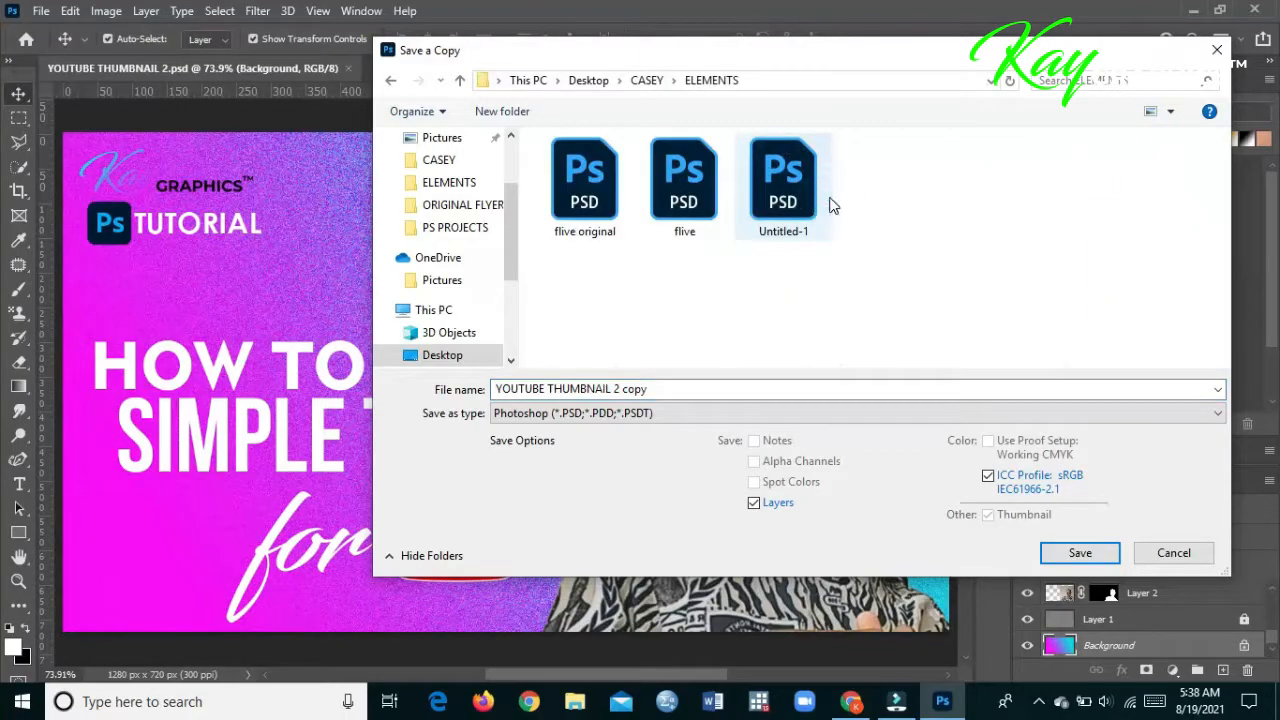
- Set the copy's file format to JPEG and save it under the name YOUTUBE THUMBNAIL 2 copy
click(684, 426)
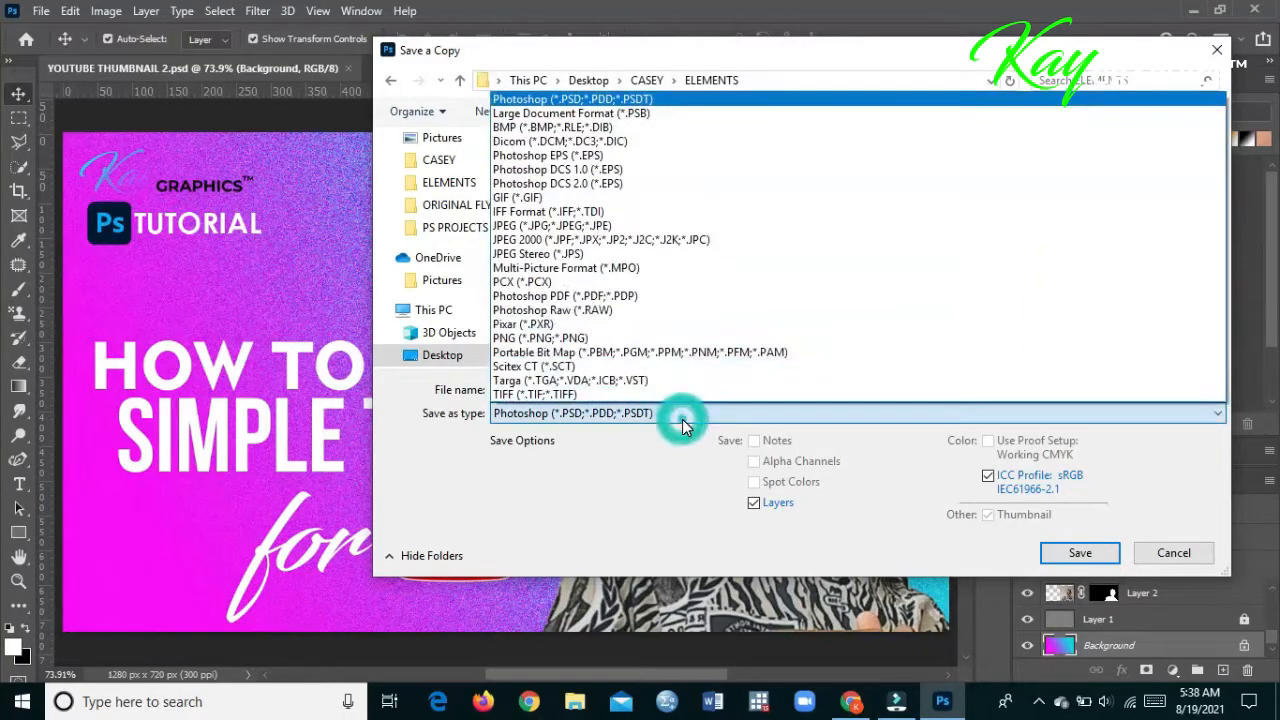
click(683, 228)
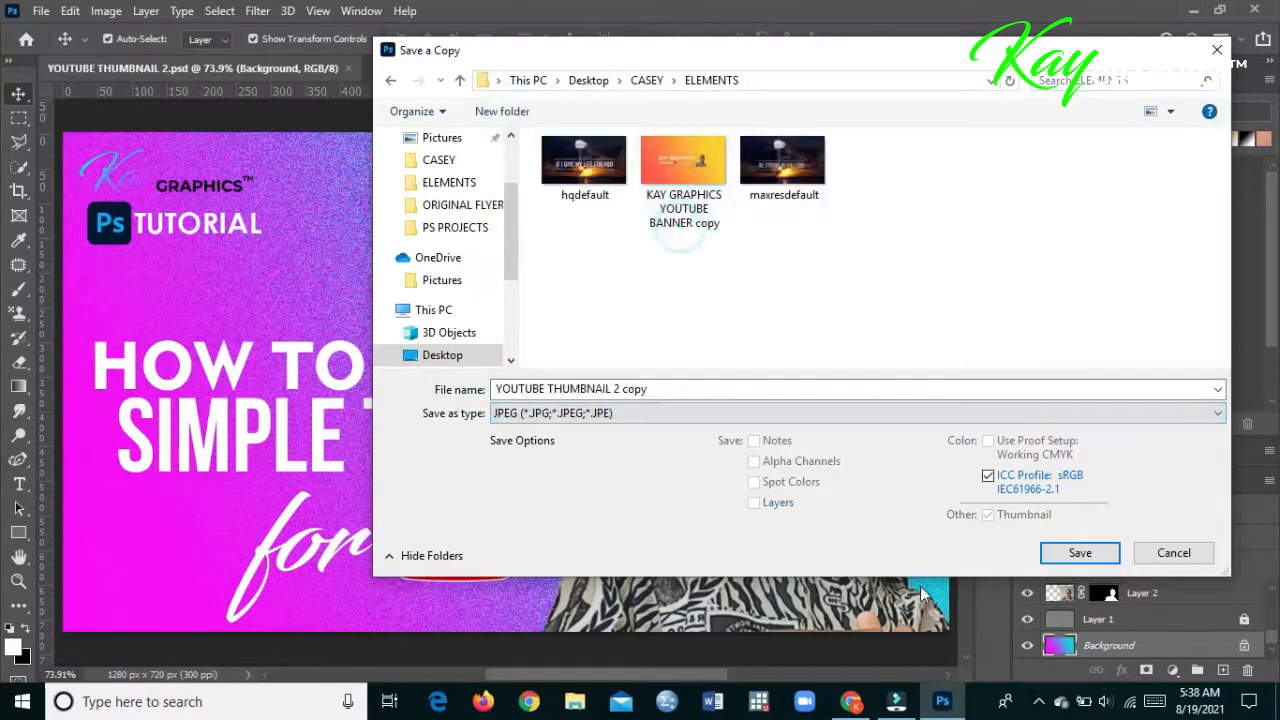
click(953, 403)
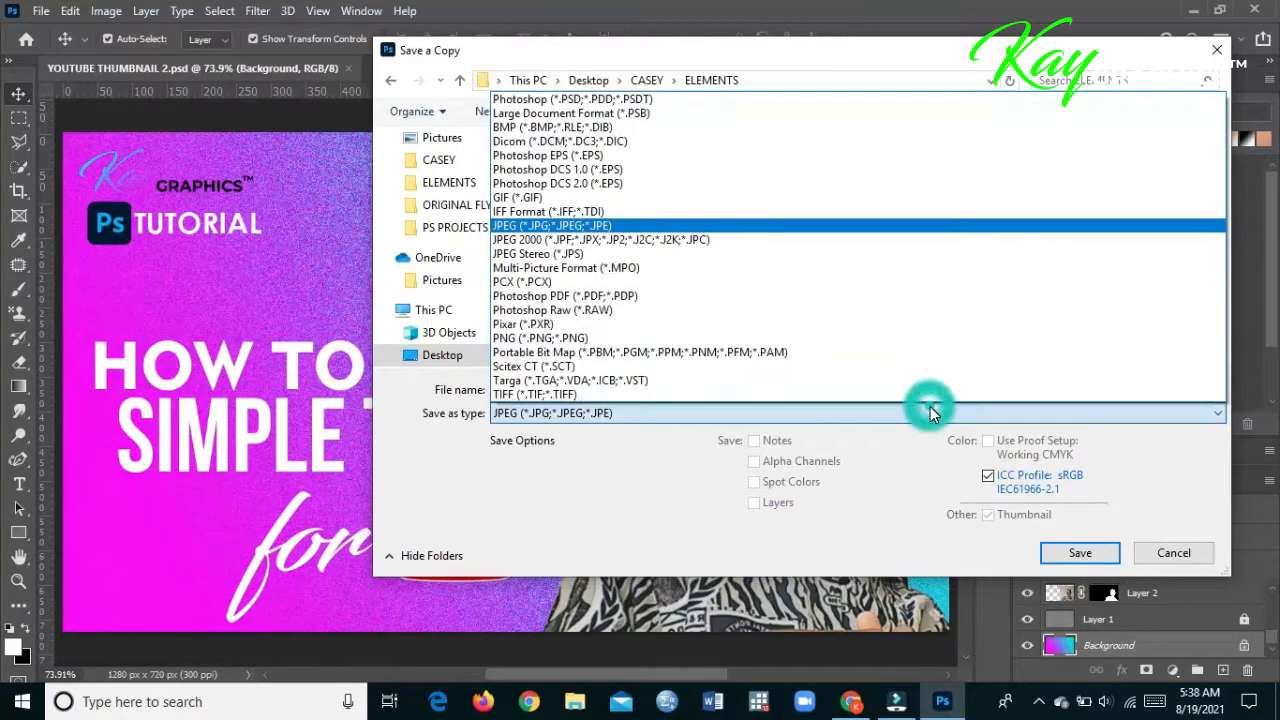
click(826, 229)
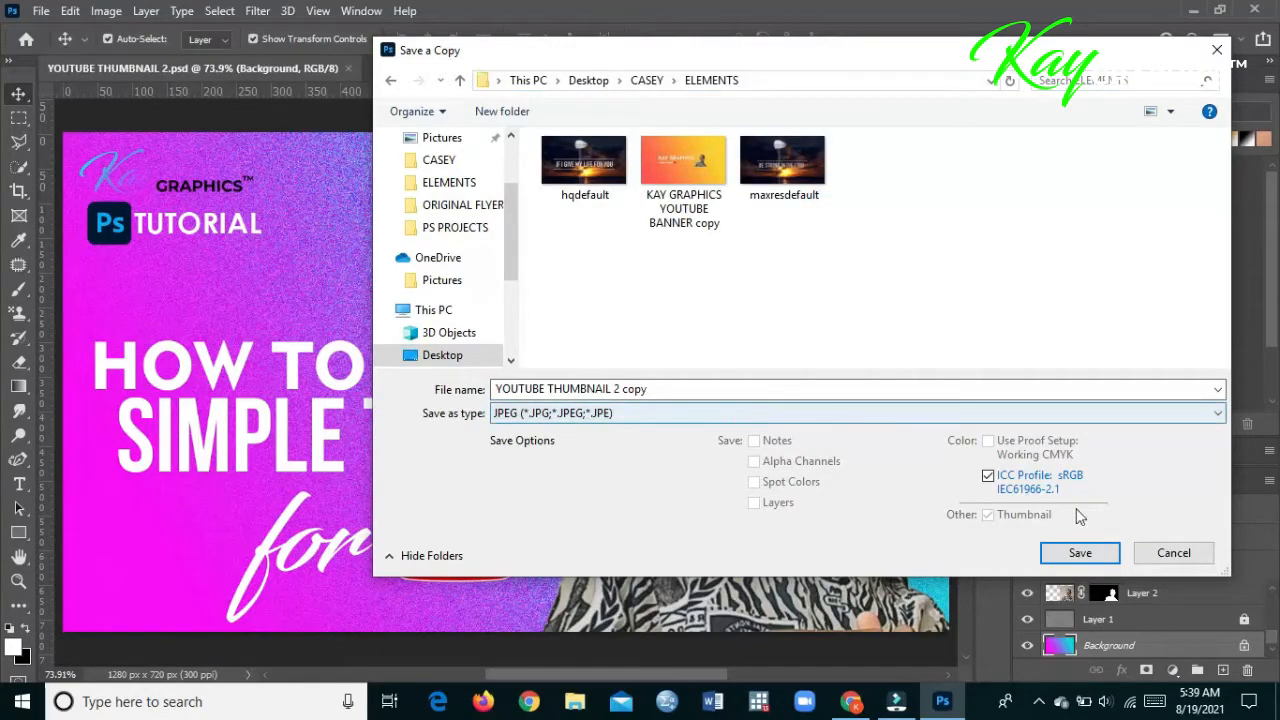
click(1080, 552)
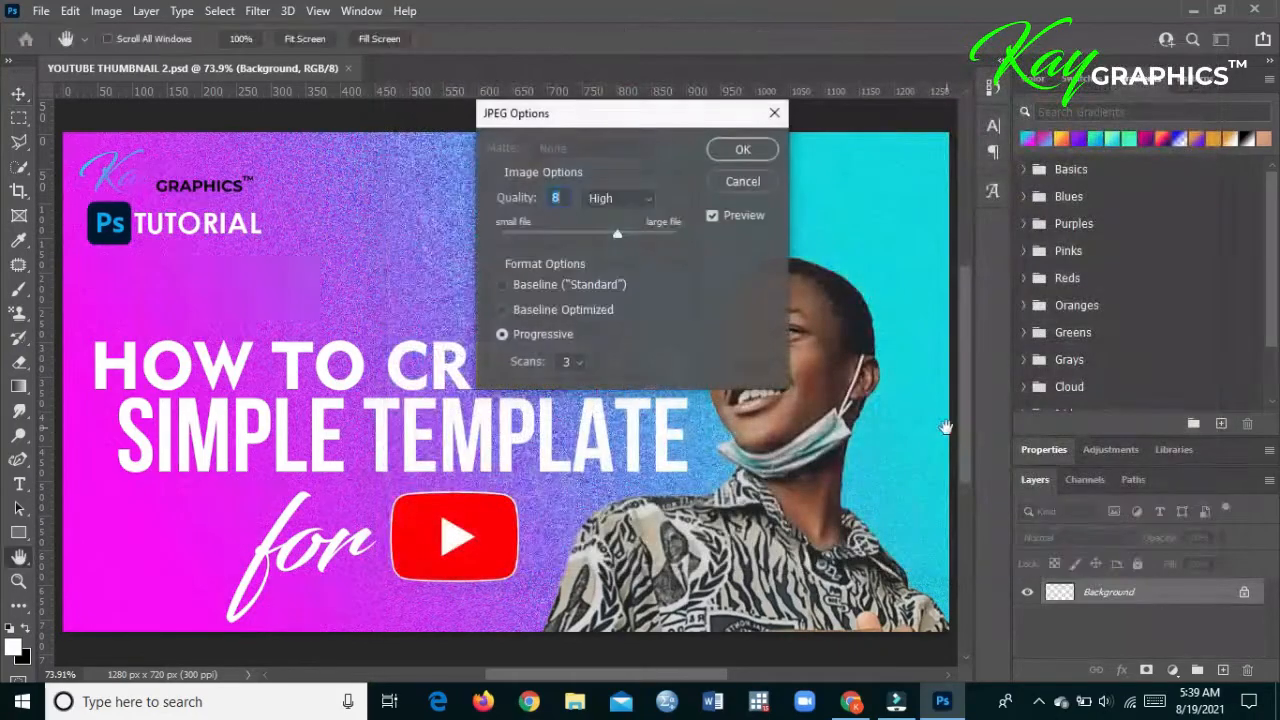
- Export the JPEG at High quality, level 8, with the Baseline ("Standard") format option
click(650, 198)
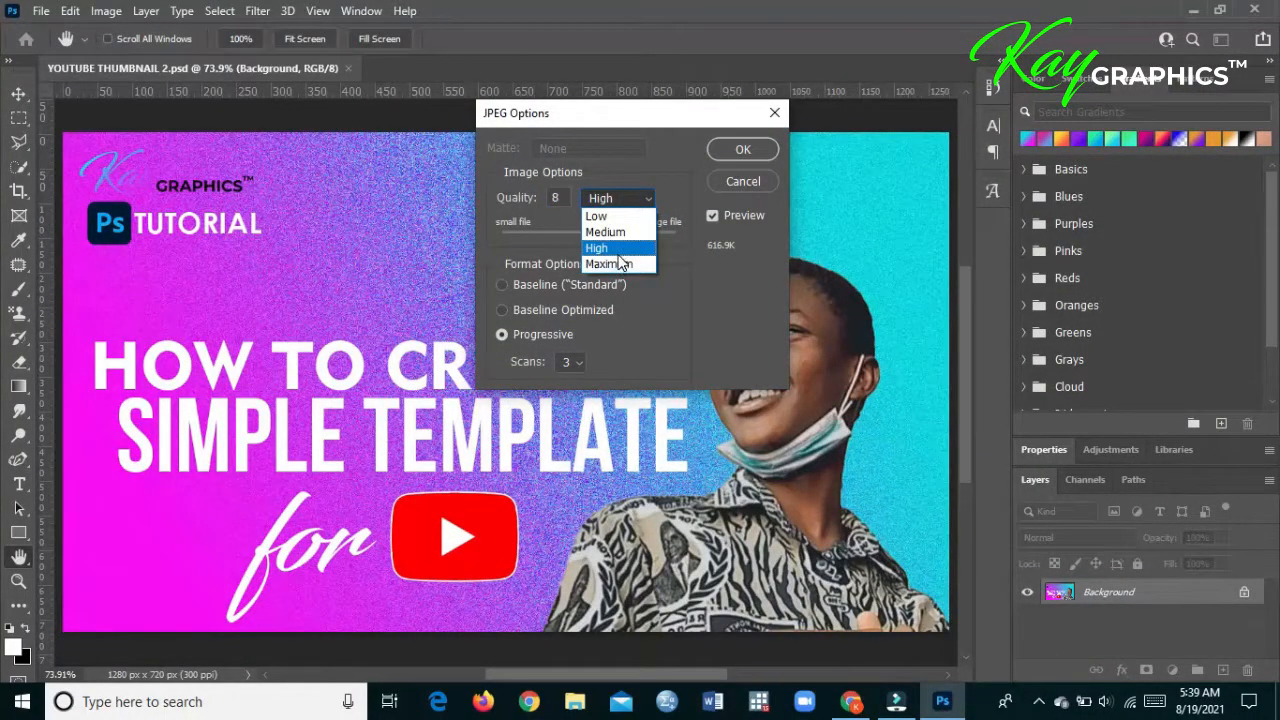
click(619, 254)
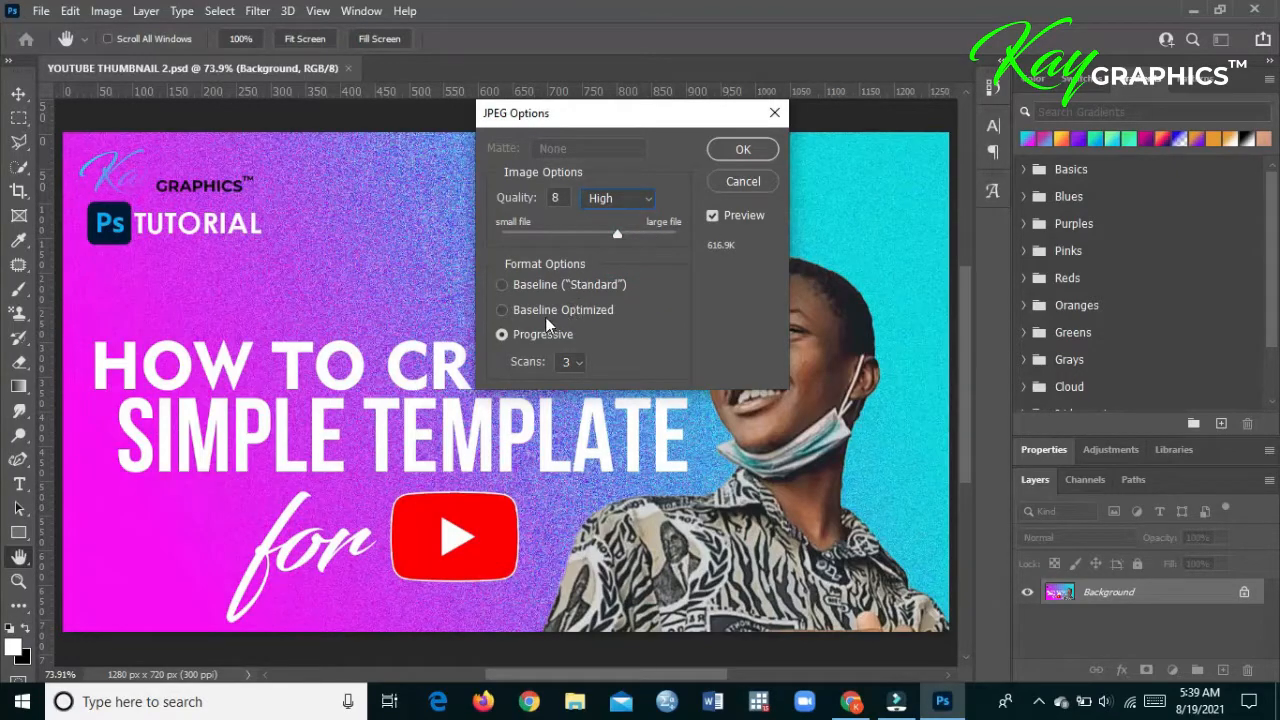
click(588, 287)
click(744, 150)
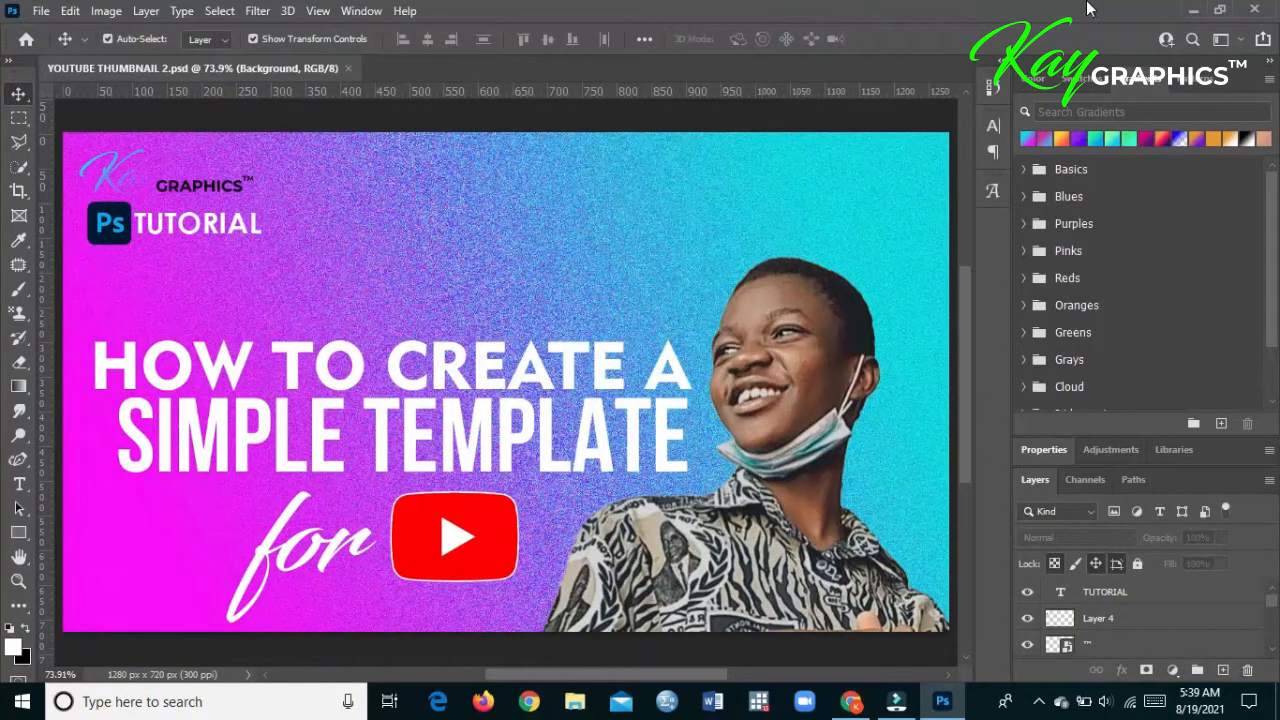
- Close the YOUTUBE THUMBNAIL 2.psd document and quit Photoshop
click(348, 68)
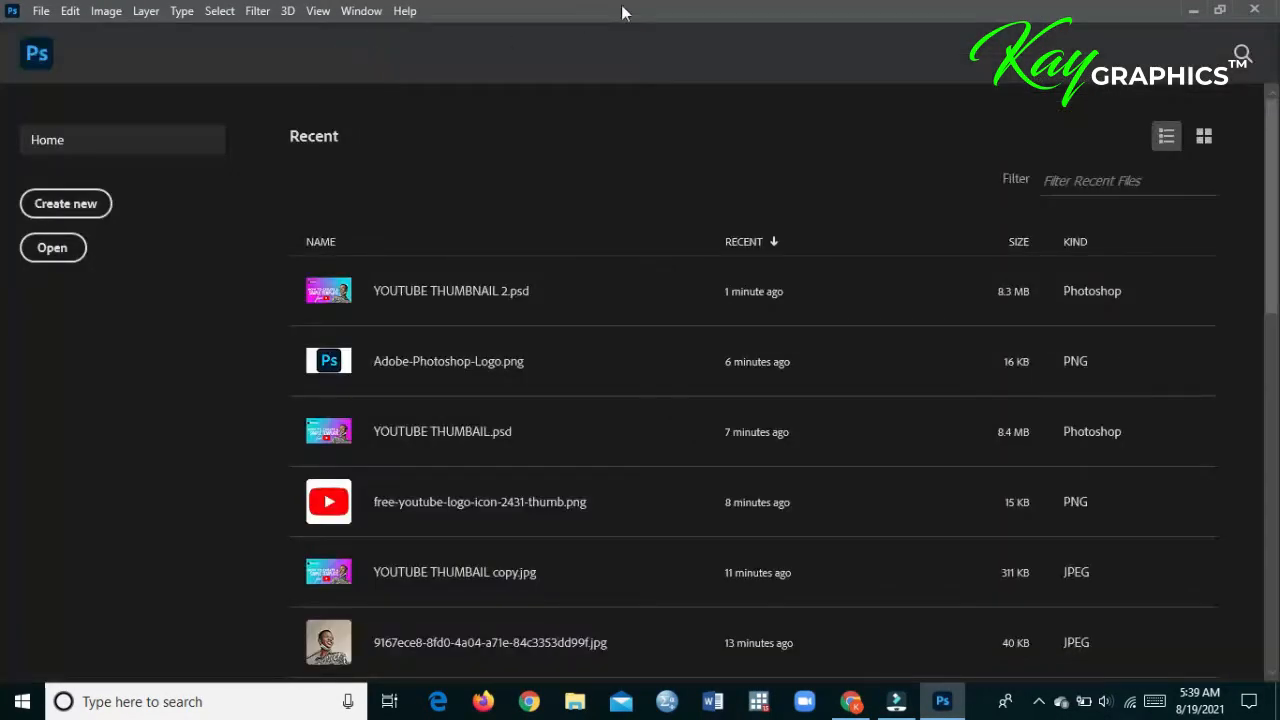
click(1254, 9)
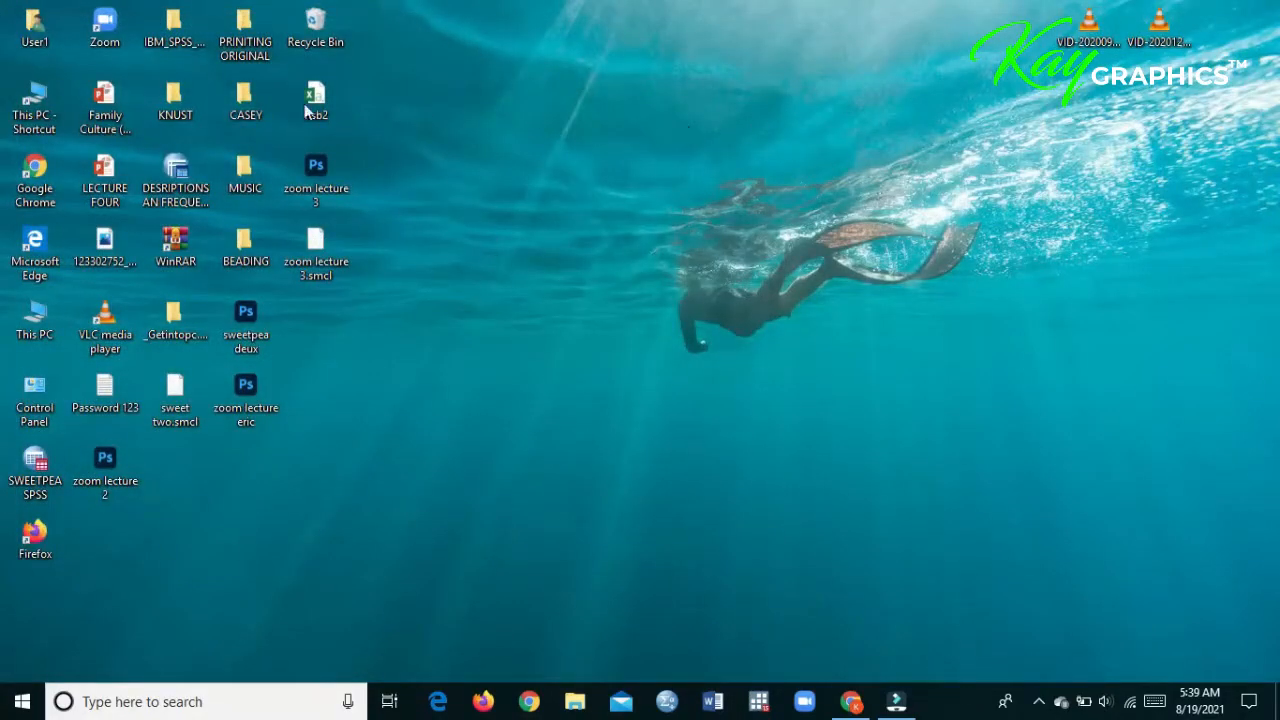
- Open YOUTUBE THUMBNAIL 2 copy from the desktop's CASEY > ELEMENTS folder in Photos and examine the exported image
double_click(238, 105)
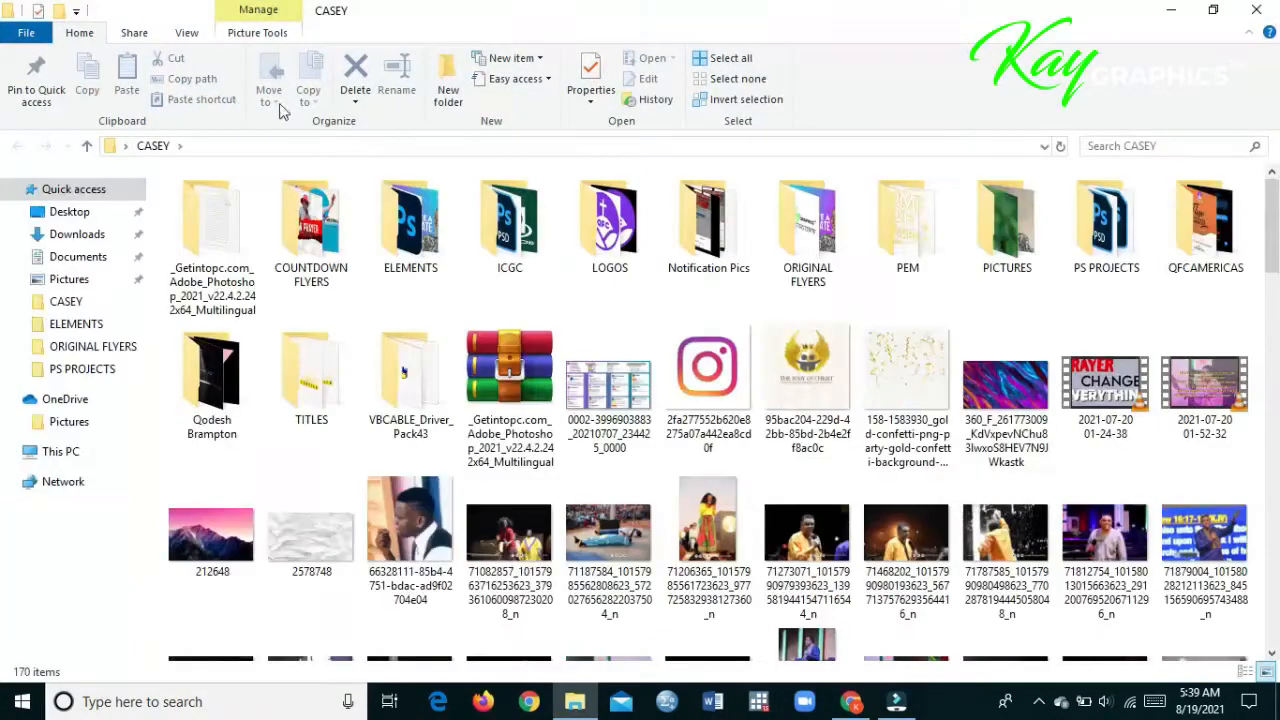
double_click(414, 210)
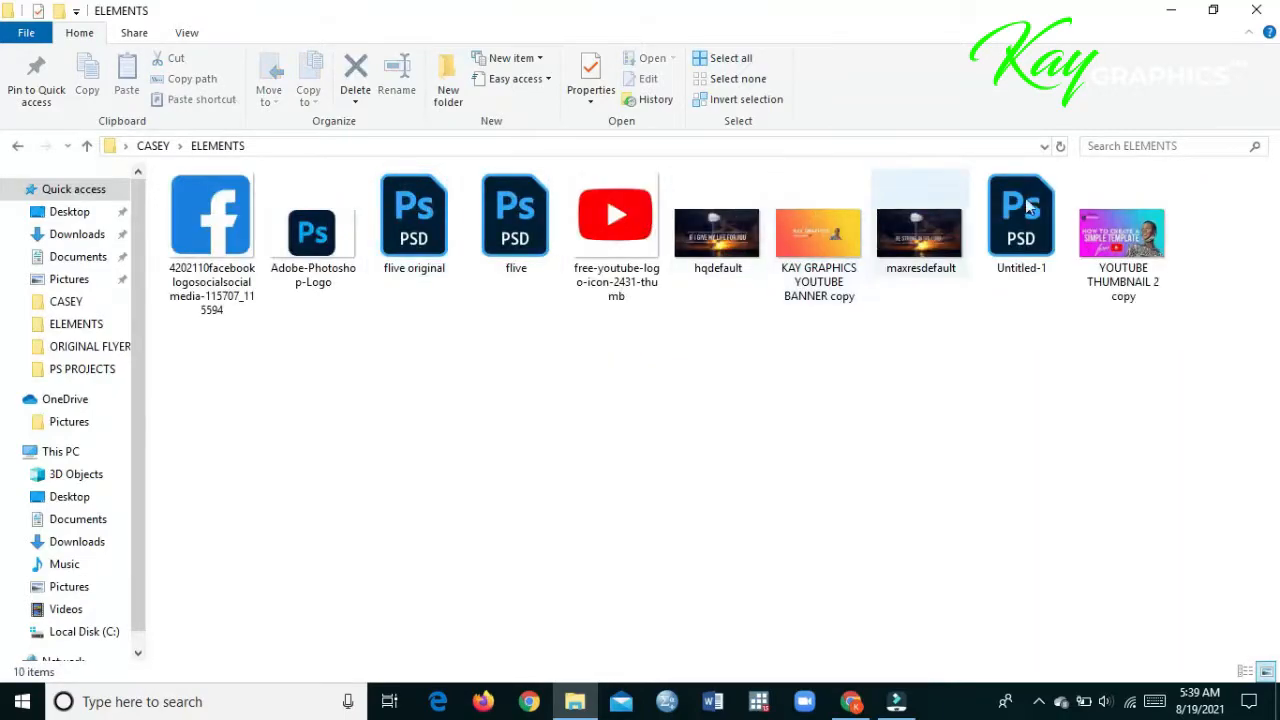
double_click(1122, 236)
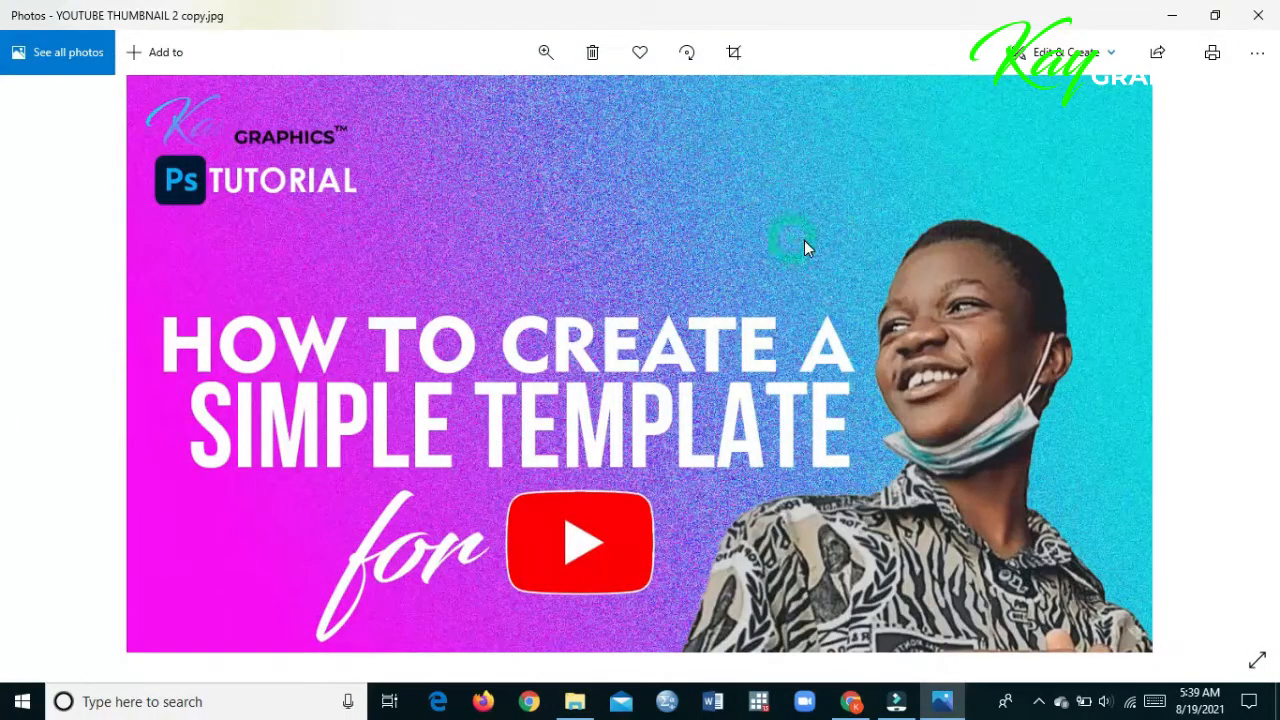
scroll(806, 248, up, 4)
scroll(806, 248, down, 4)
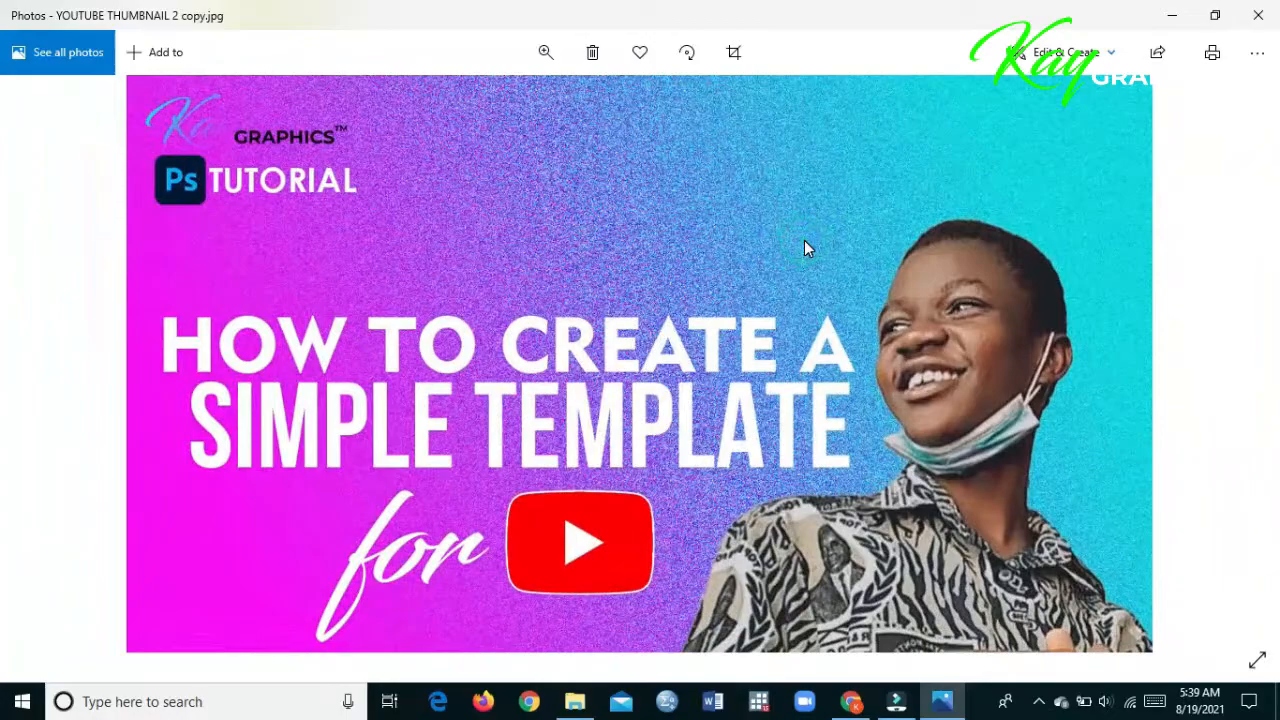